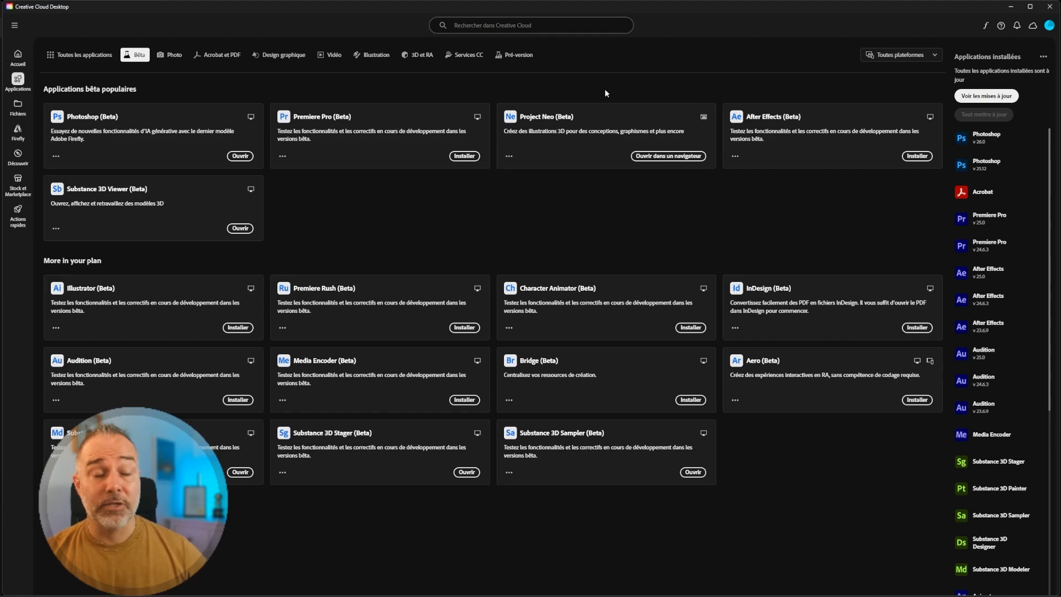
- Close Creative Cloud Desktop and load the headphone_color copy.usdz model into Substance 3D Viewer (Beta)
left_click(1049, 8)
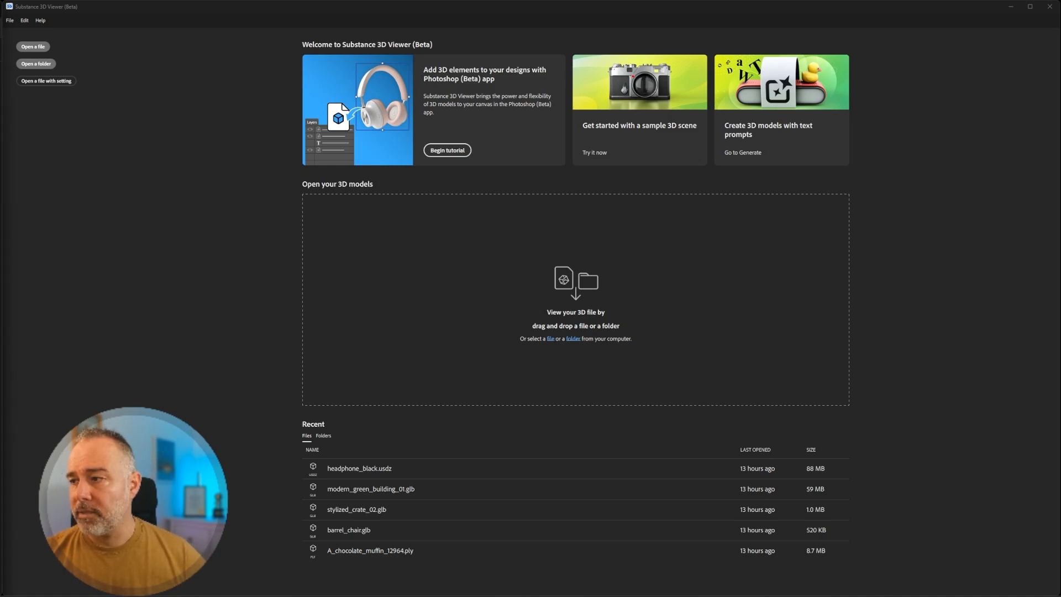
left_click_drag(66, 282, 643, 285)
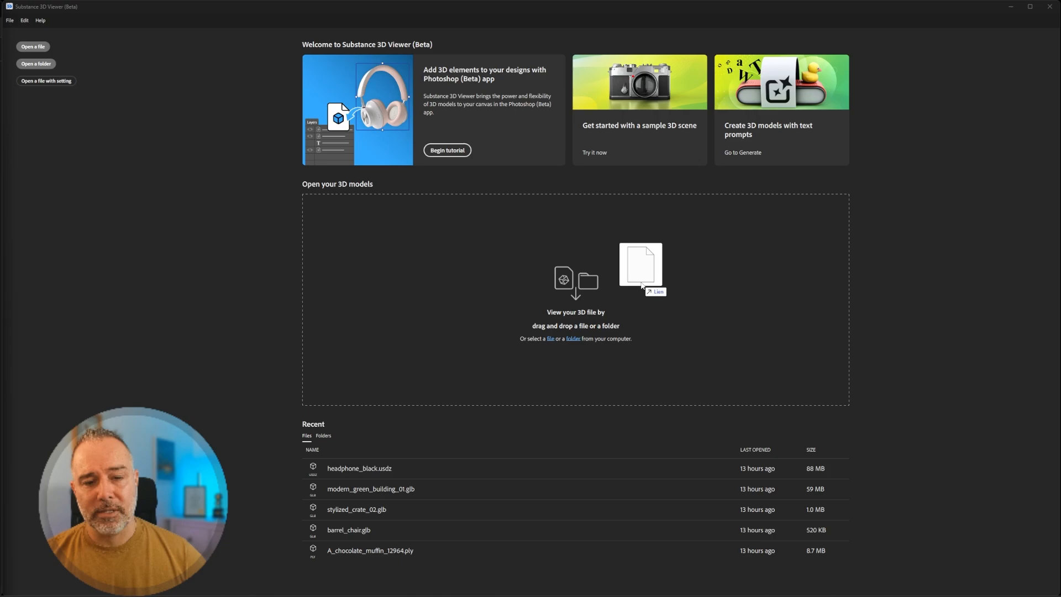
left_click_drag(642, 286, 642, 282)
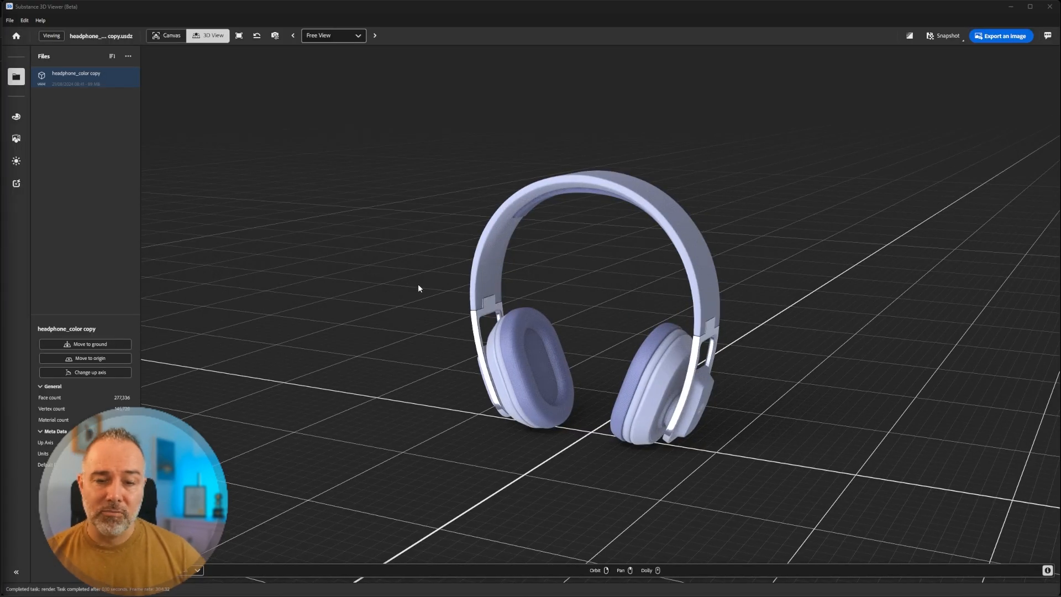
- Examine the headphone model in the 3D view from several angles and distances
left_click_drag(426, 291, 551, 322)
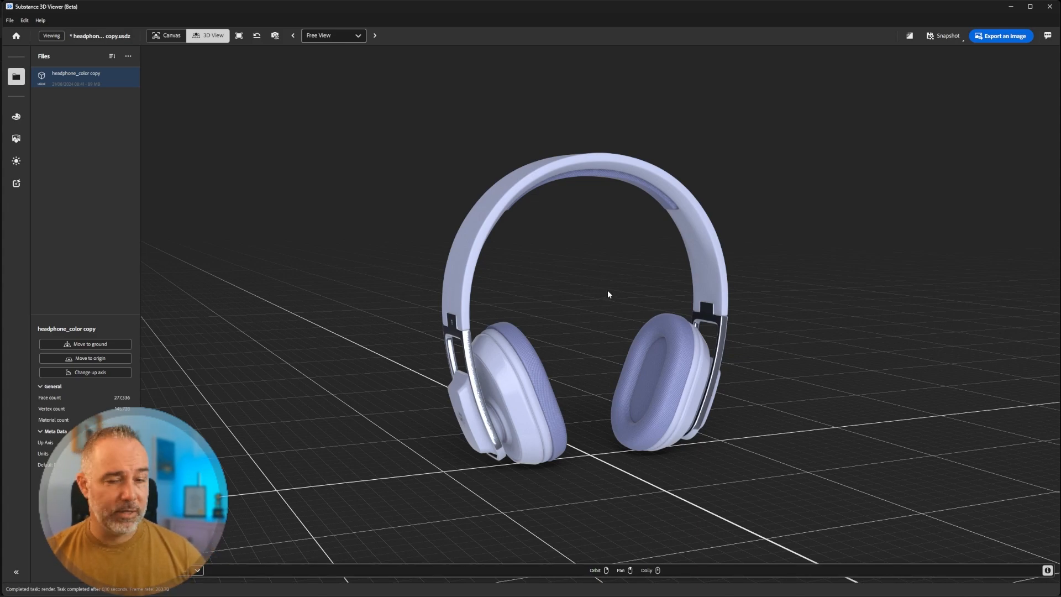
left_click_drag(608, 294, 595, 277)
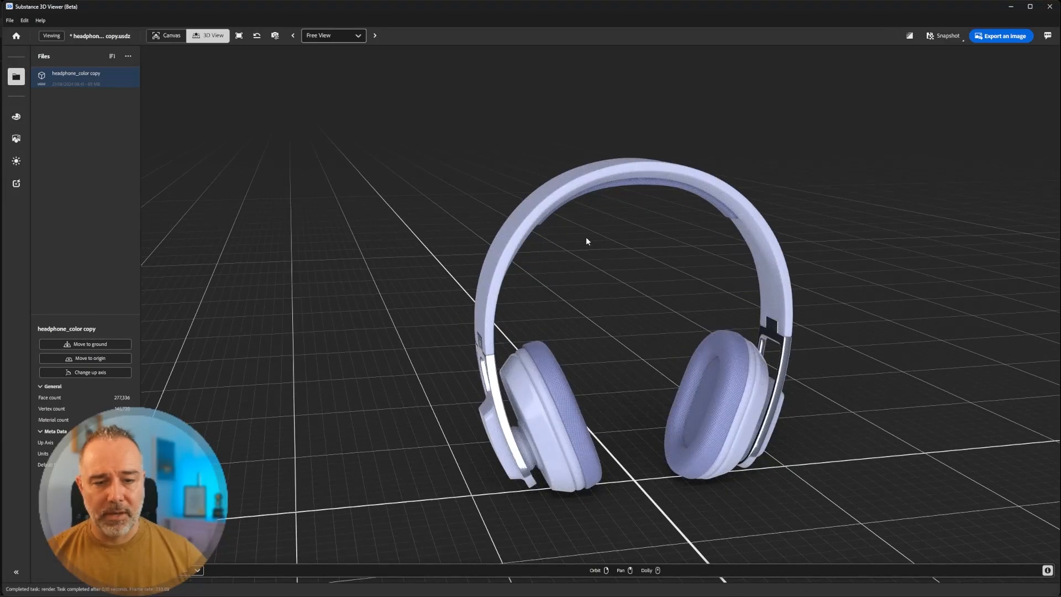
scroll(595, 246, "down", 4)
scroll(595, 246, "up", 5)
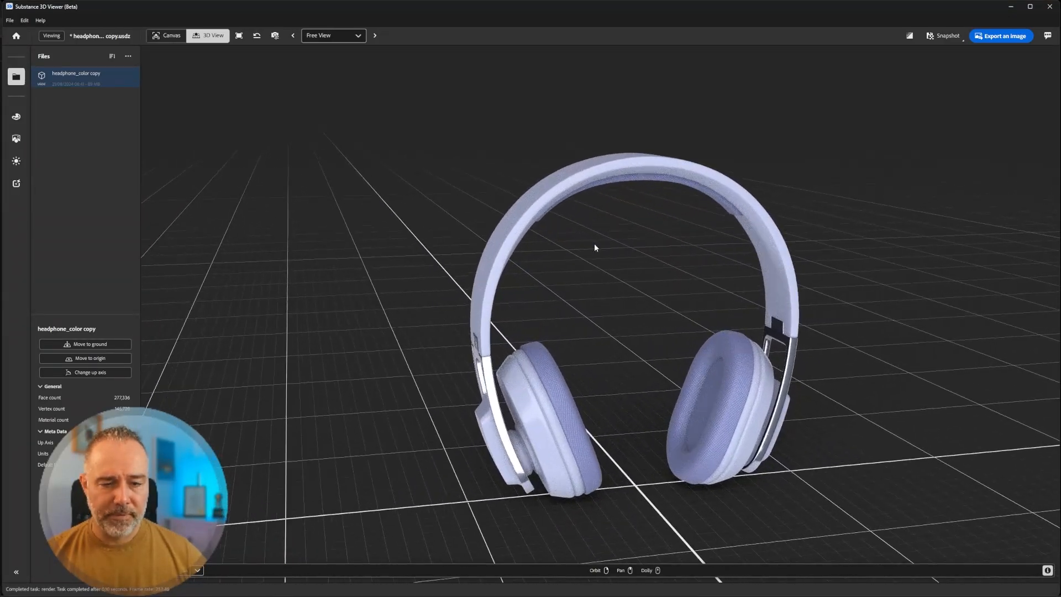
scroll(595, 248, "down", 1)
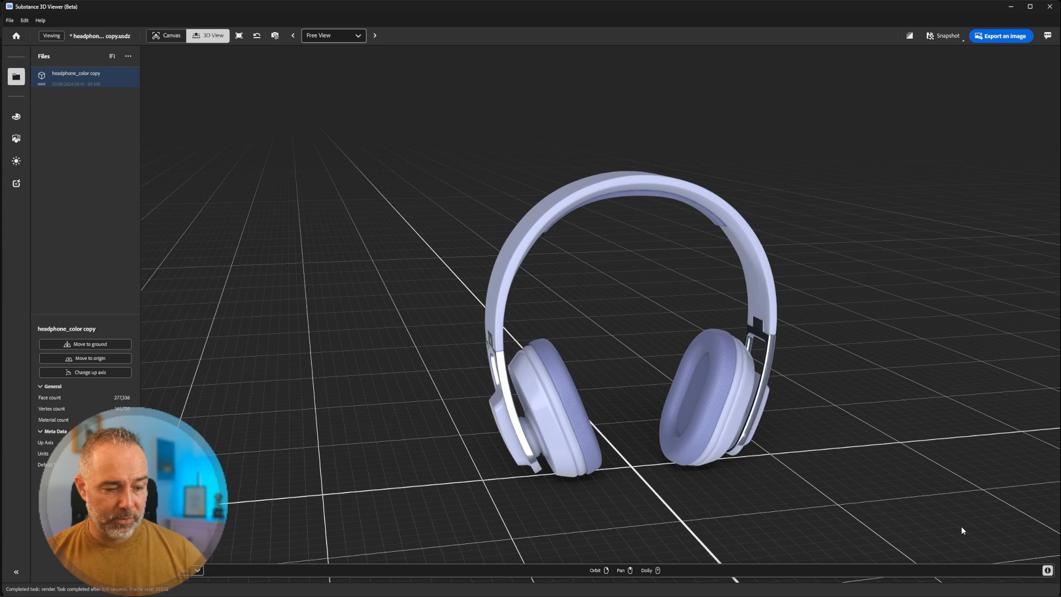
mouse_move(1048, 571)
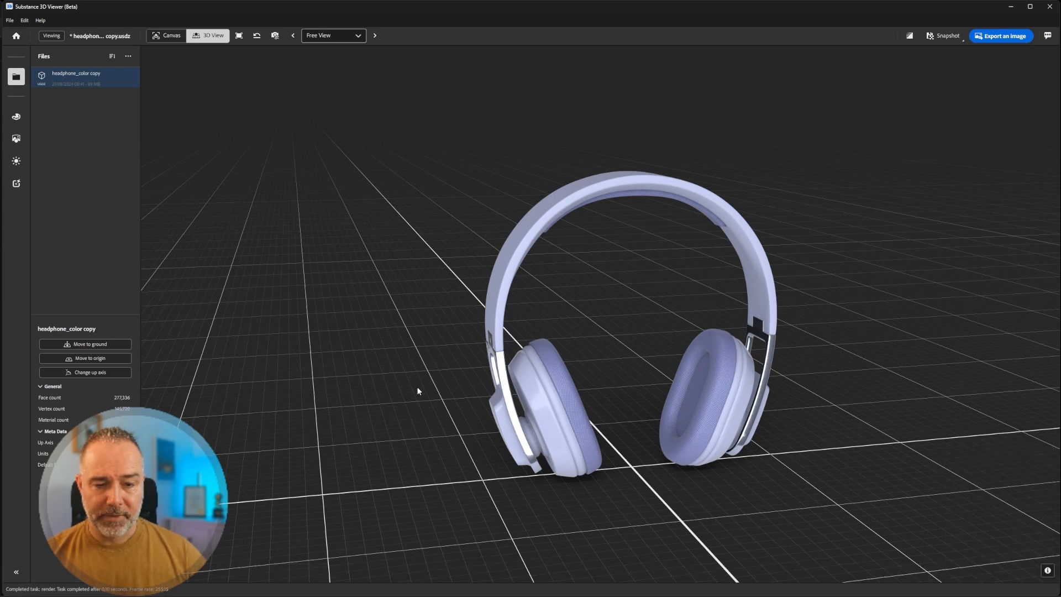
mouse_move(561, 335)
left_mouse_down()
mouse_move(523, 353)
mouse_move(542, 328)
mouse_move(532, 328)
mouse_move(543, 336)
left_mouse_up()
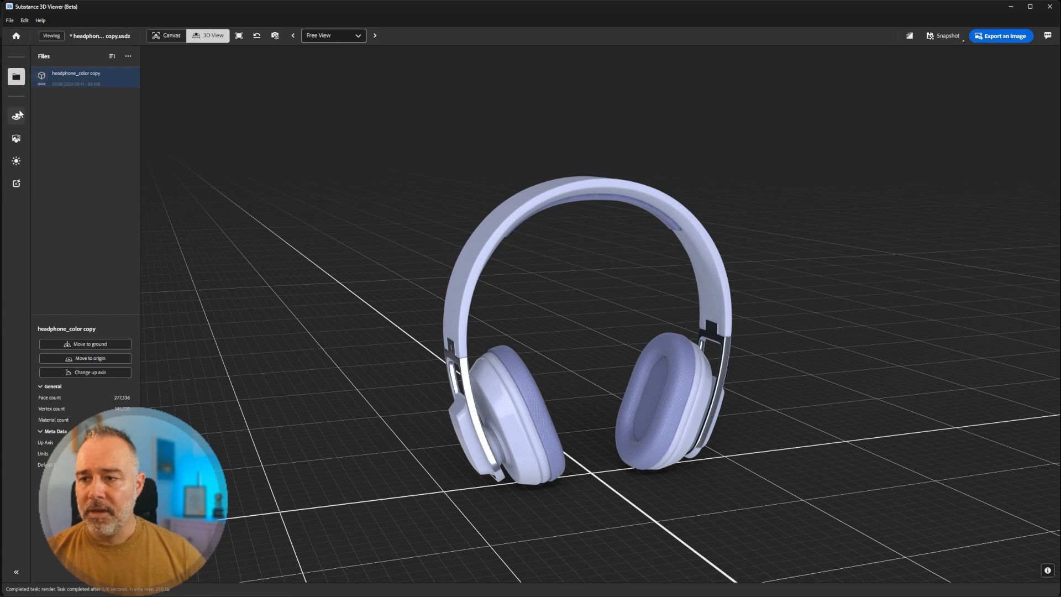
mouse_move(16, 138)
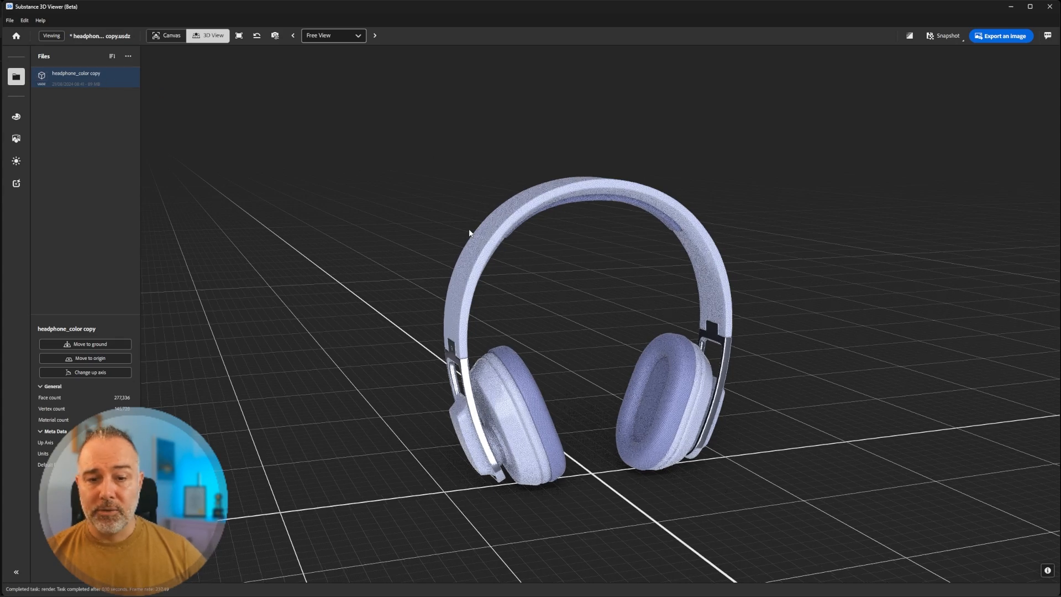
left_click_drag(468, 231, 551, 244)
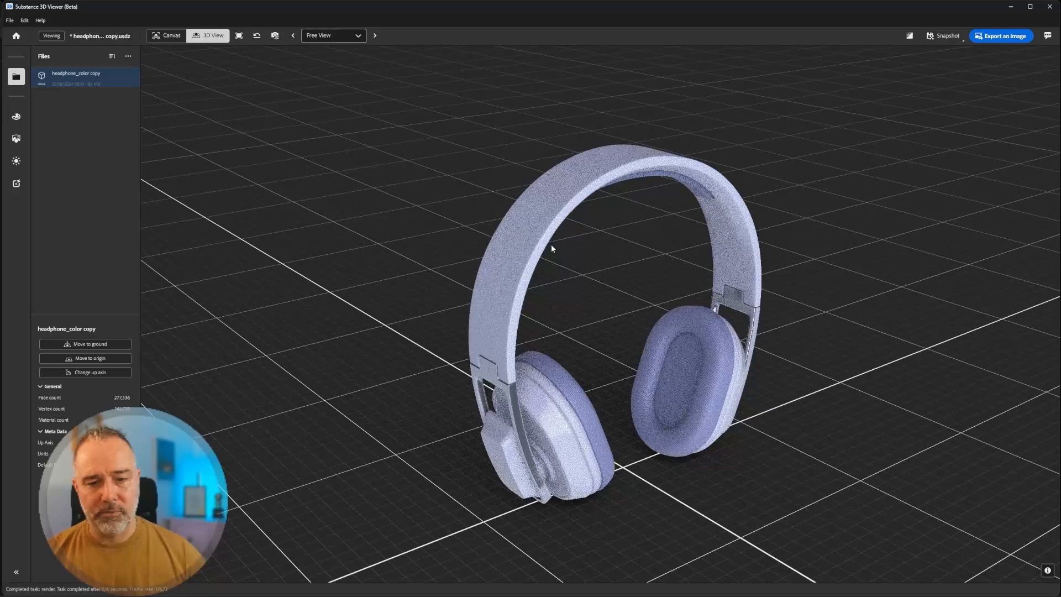
- Open the GLB folder inside Documents > Meshes as the model folder
left_click(10, 21)
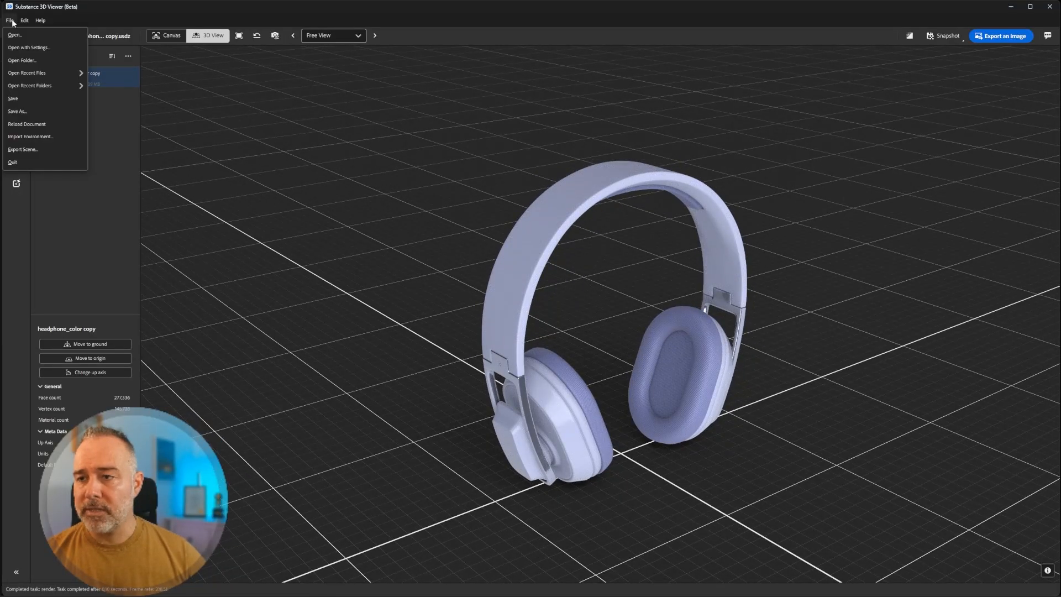
left_click(18, 60)
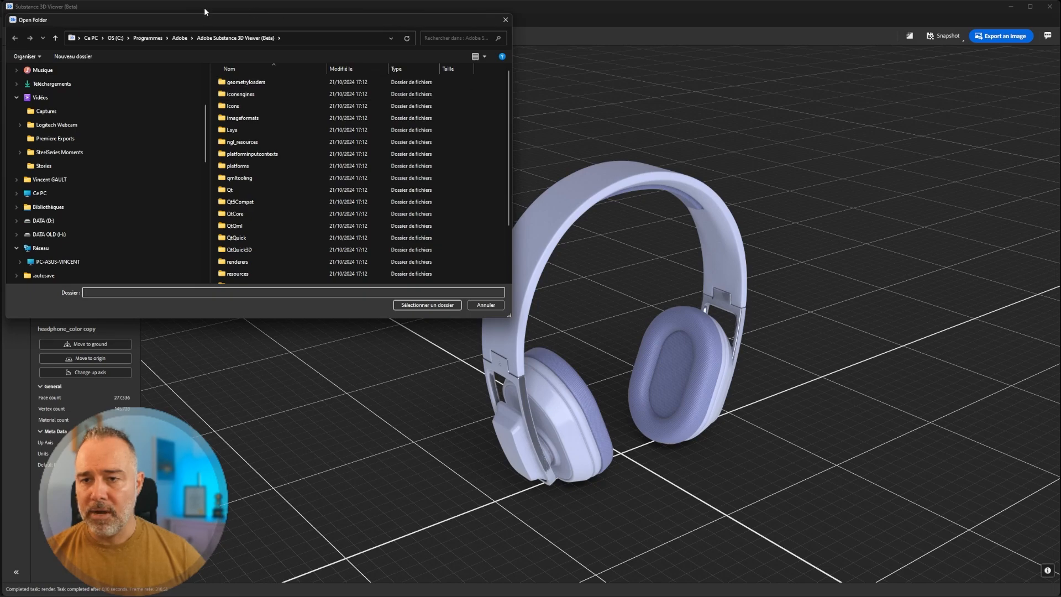
scroll(67, 132, "up", 2)
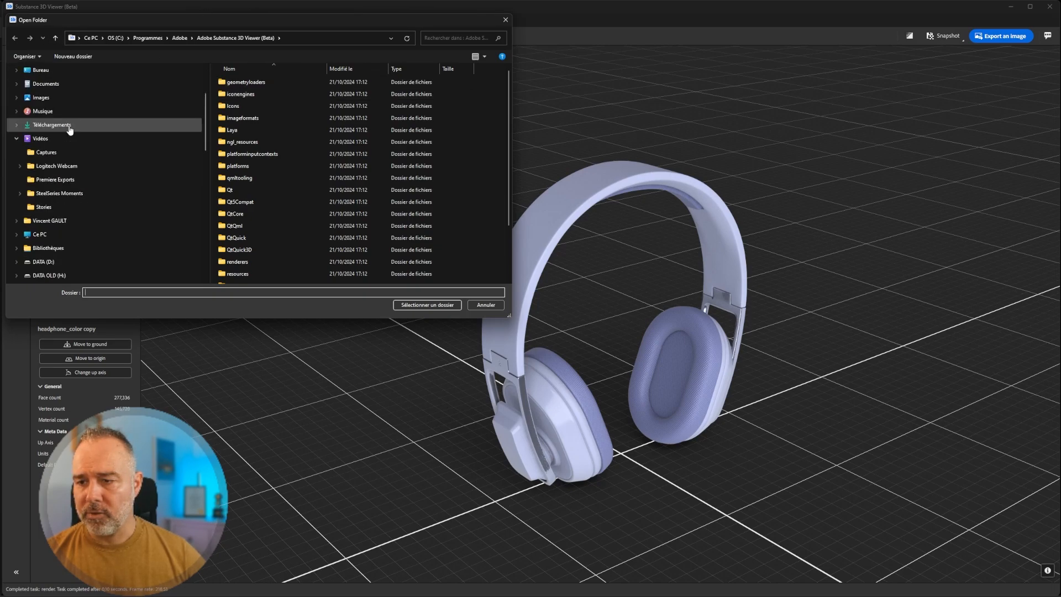
left_click(68, 124)
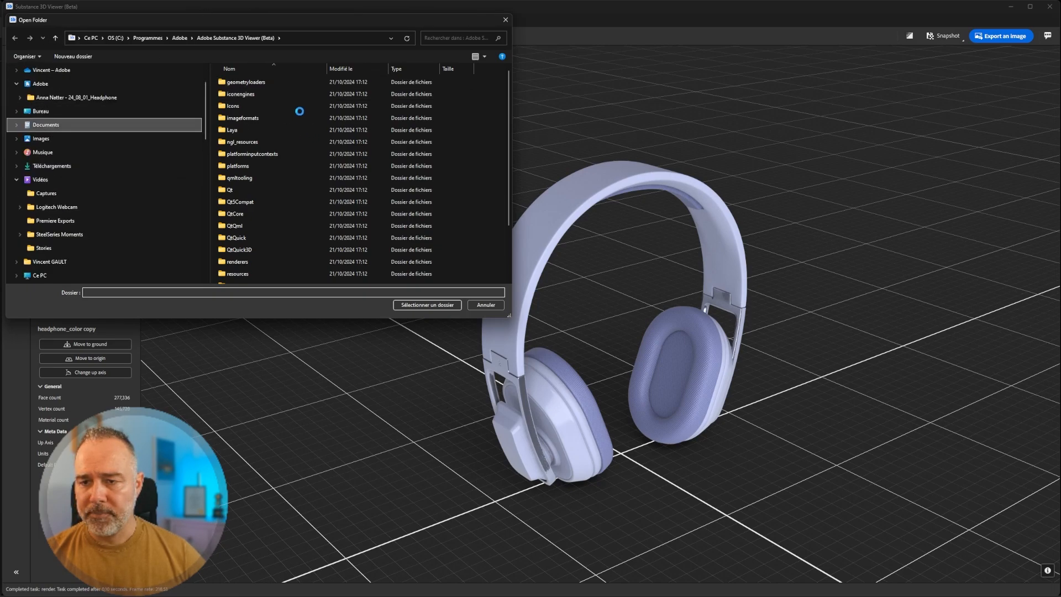
scroll(280, 176, "down", 3)
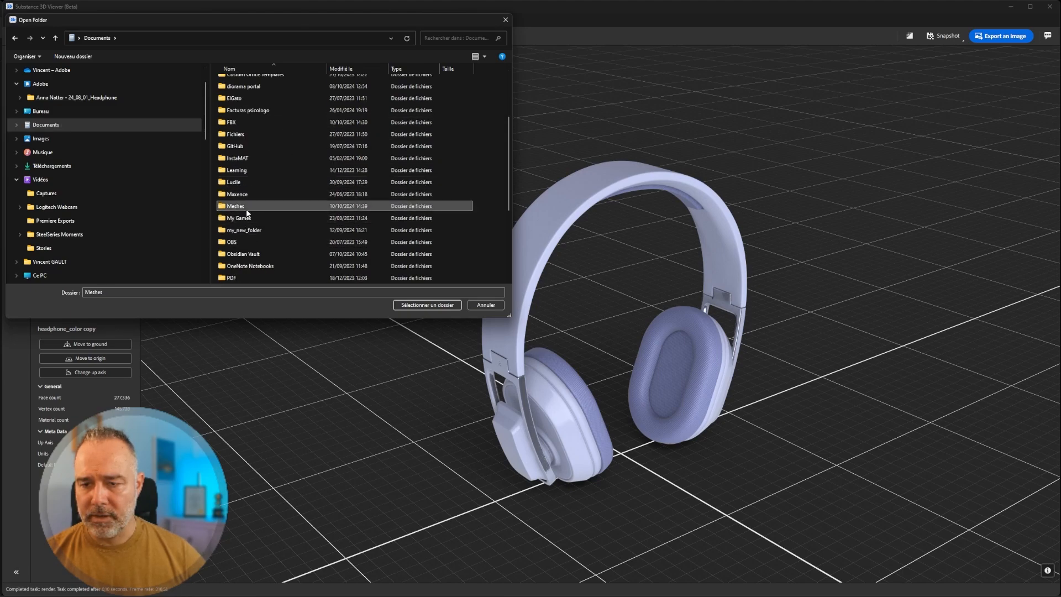
double_click(249, 206)
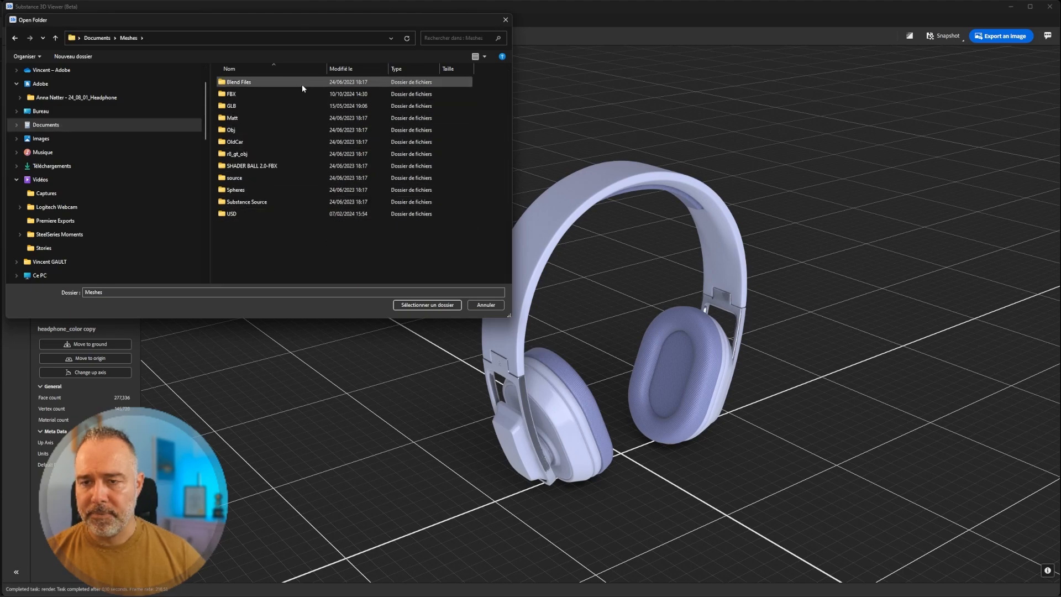
double_click(238, 105)
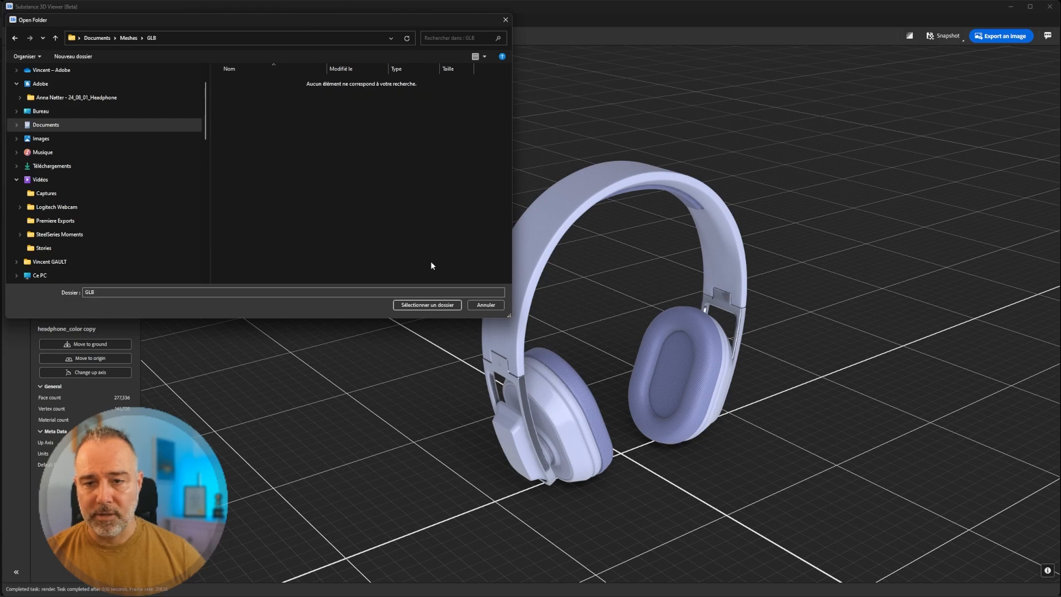
left_click(427, 305)
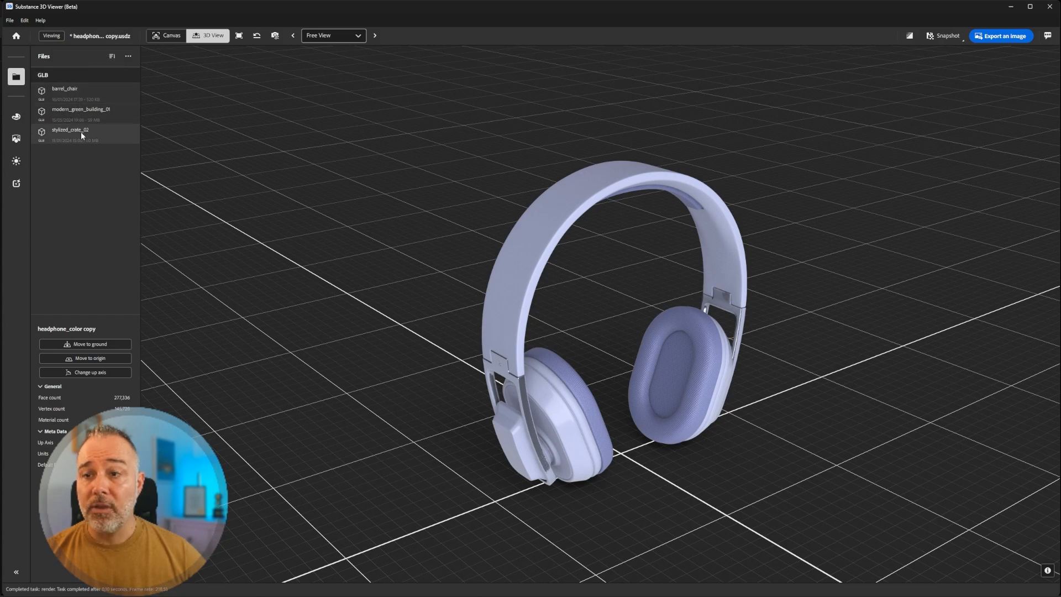
- View the barrel_chair, modern_green_building_01 and stylized_crate_02 models one after another from different angles
left_click(74, 89)
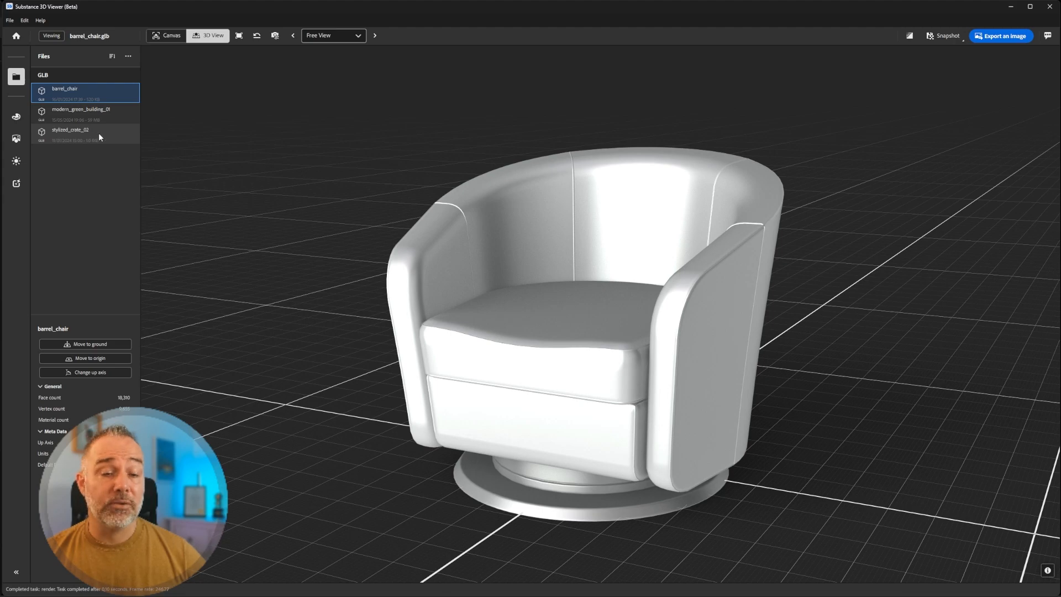
left_click_drag(438, 231, 567, 252)
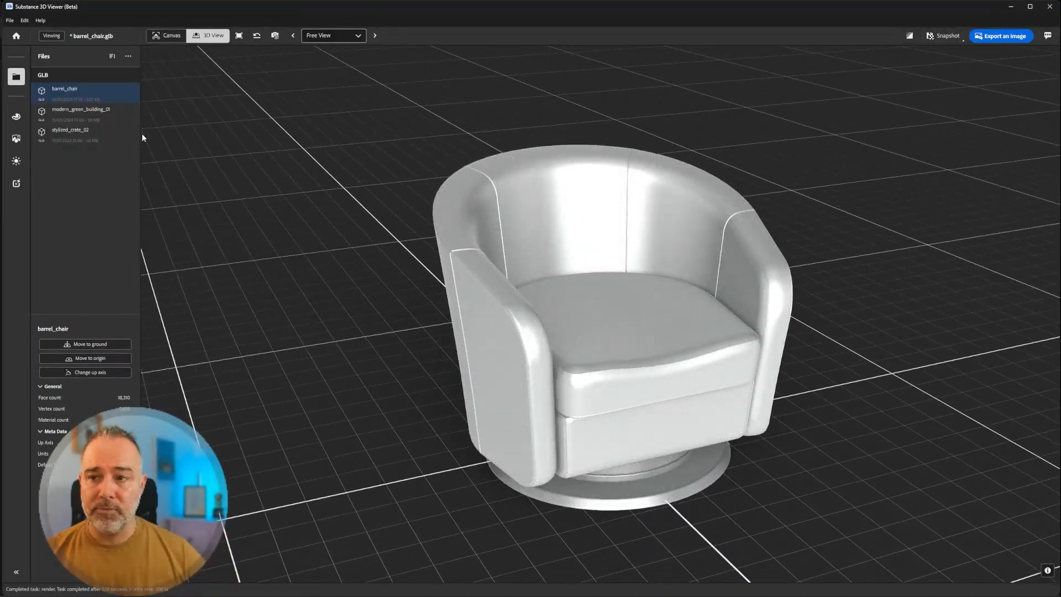
left_click(97, 119)
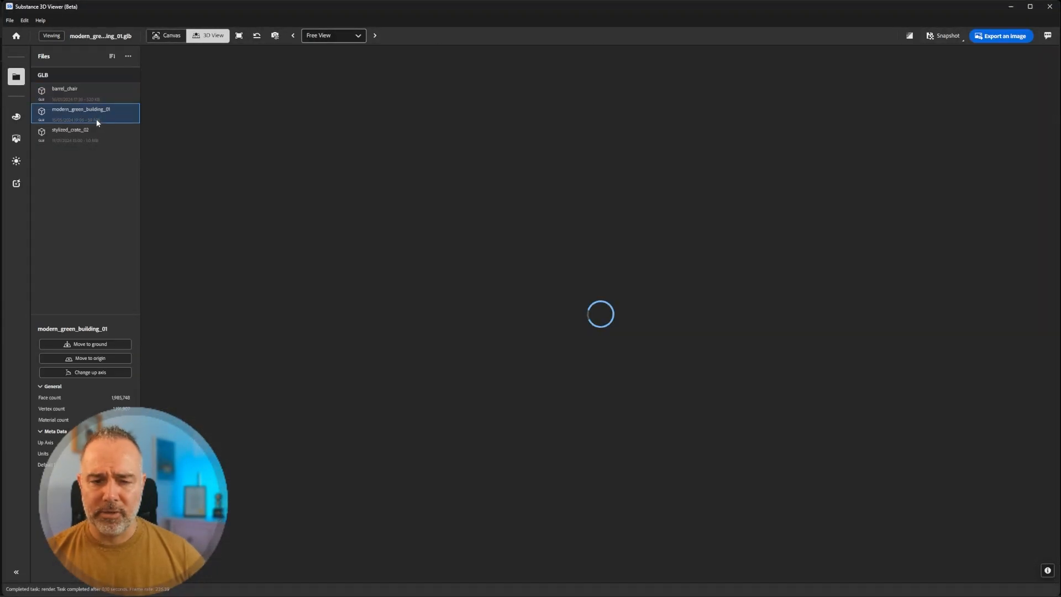
left_click_drag(466, 301, 623, 321)
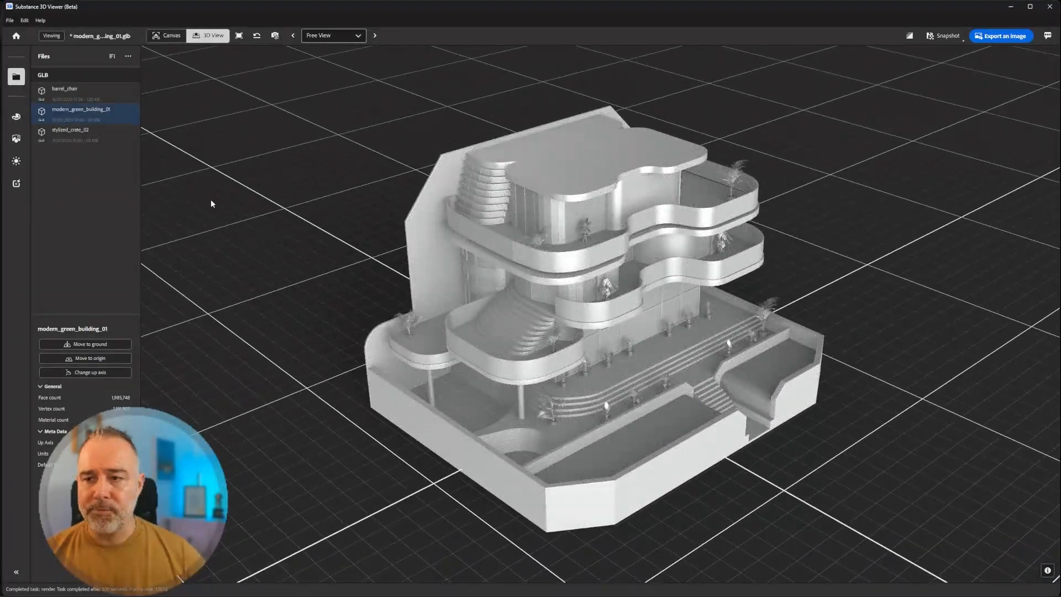
left_click(68, 137)
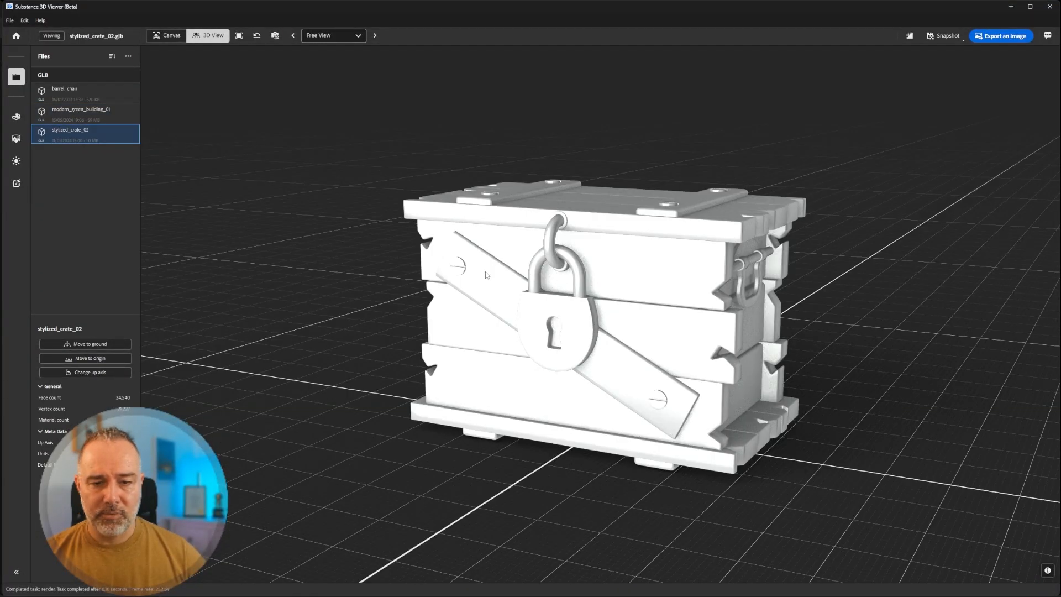
left_click_drag(581, 248, 512, 295)
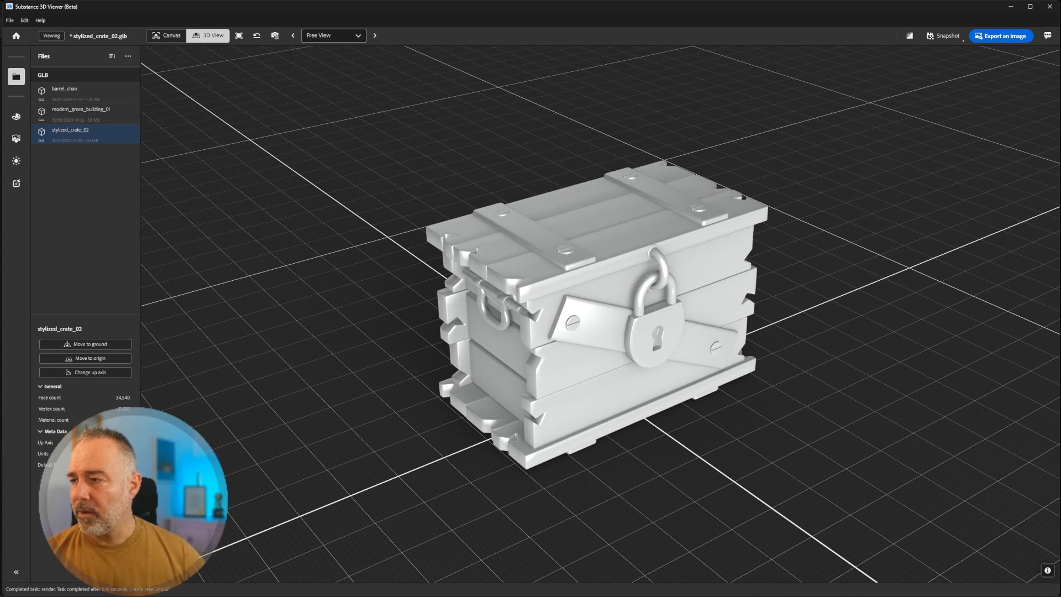
- Load the headphone_color copy.usdz model again and turn it to show the outer side of an ear cup
left_click_drag(0, 162, 356, 183)
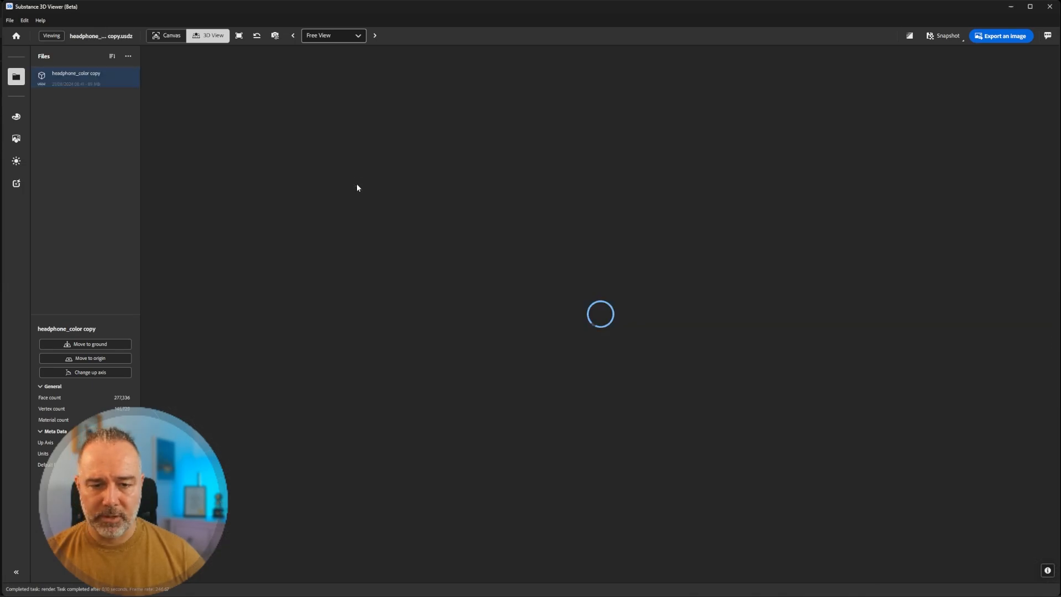
left_click_drag(420, 238, 635, 261)
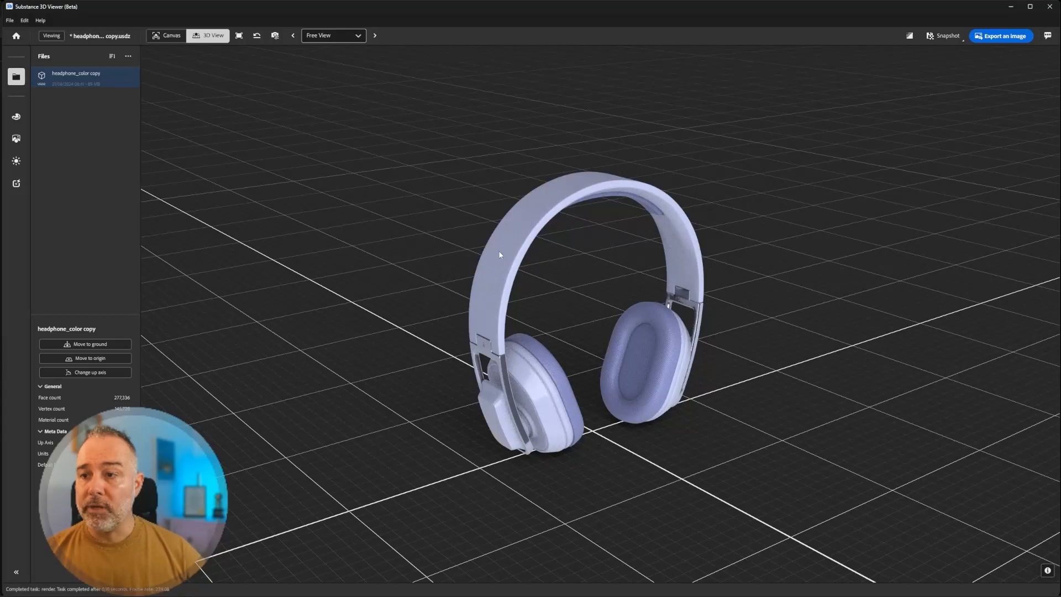
- Select the headband for appearance editing and remove the image from its base color
left_click(16, 118)
left_click(33, 114)
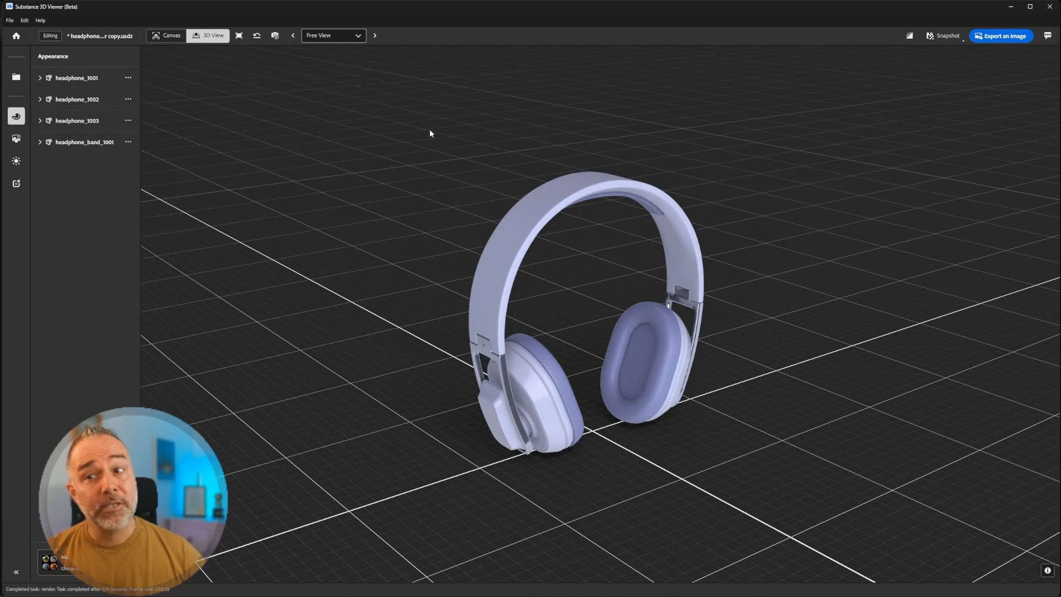
left_click(533, 207)
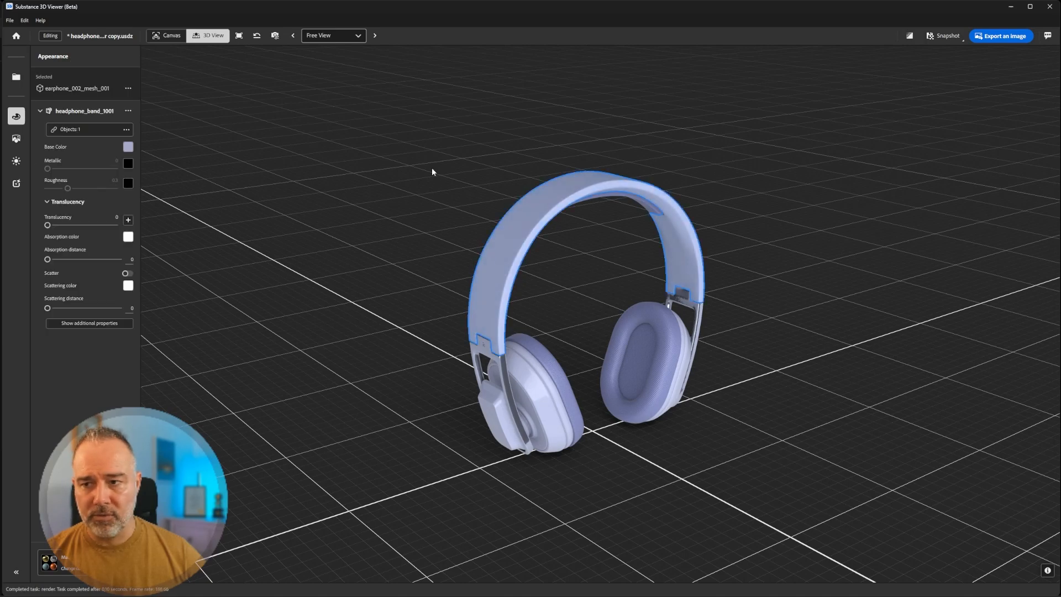
left_click(127, 146)
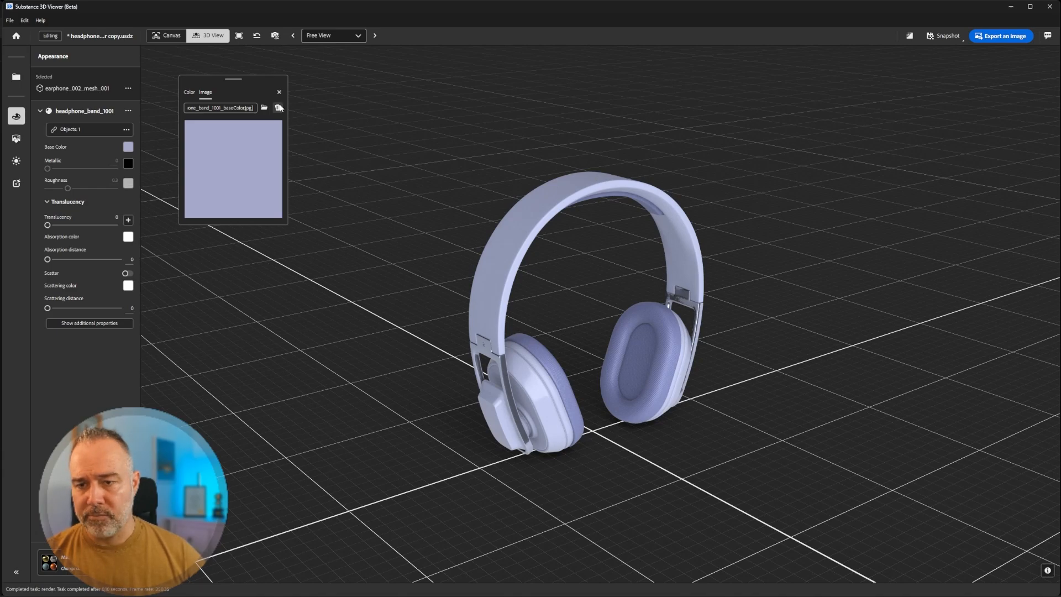
left_click(278, 108)
left_click(130, 147)
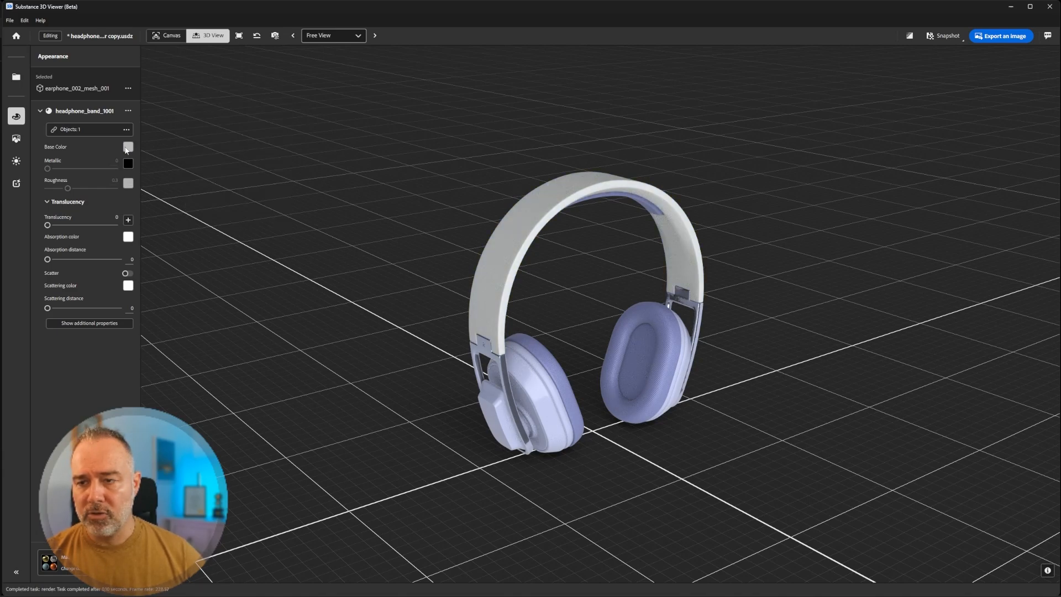
- Set the headband's base color to the turquoise #7edecd
left_click(128, 147)
left_click(275, 148)
left_click(234, 112)
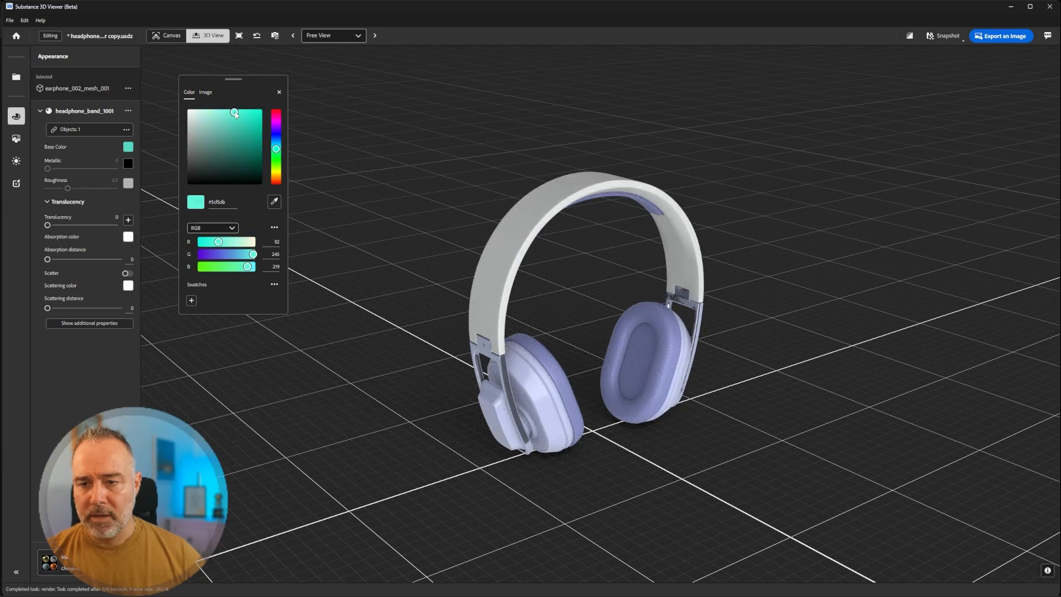
left_click(221, 110)
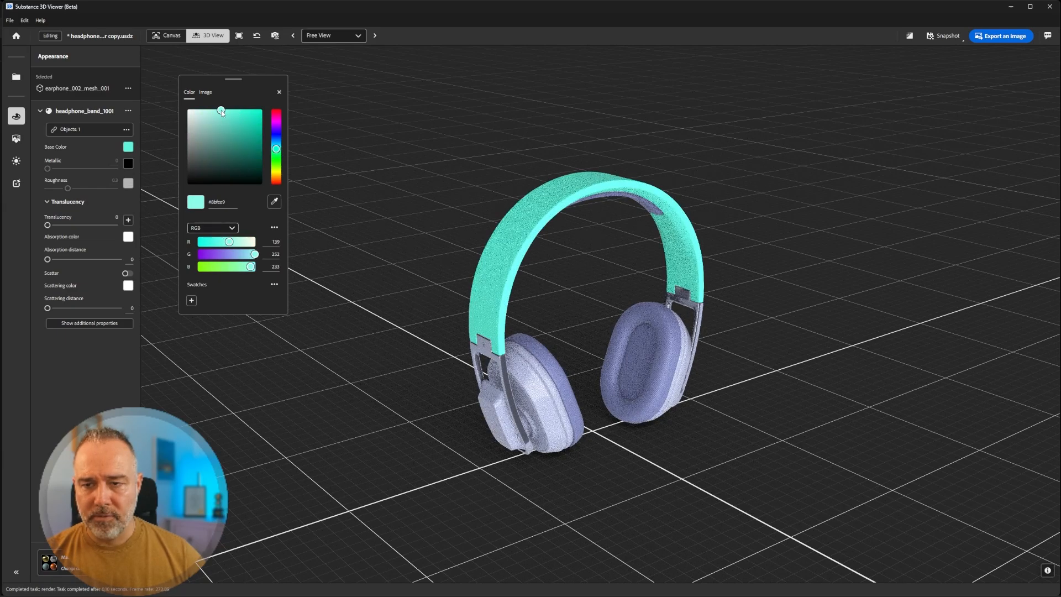
left_click(219, 111)
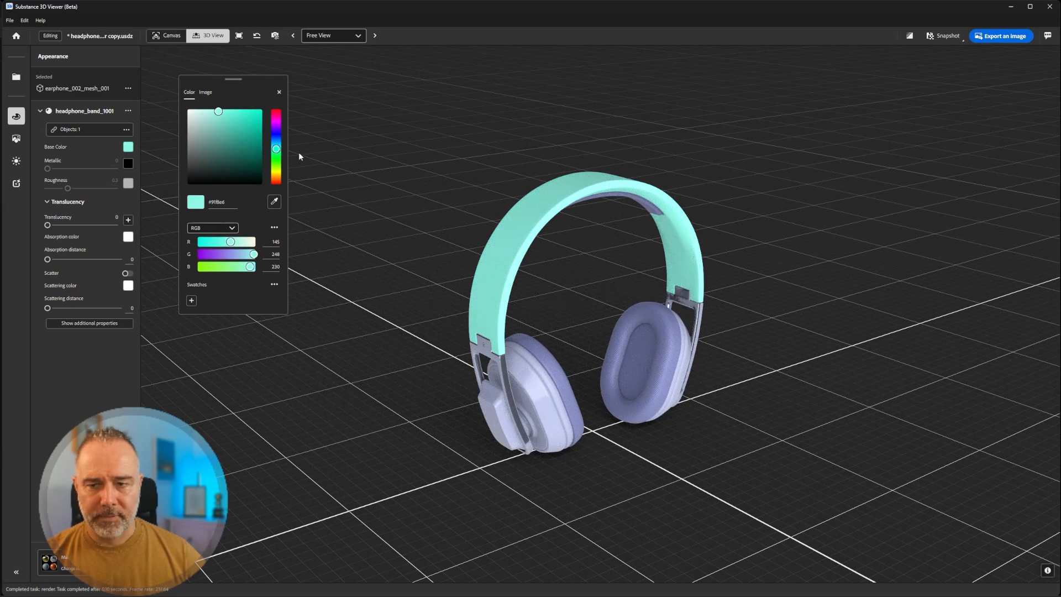
left_click(219, 118)
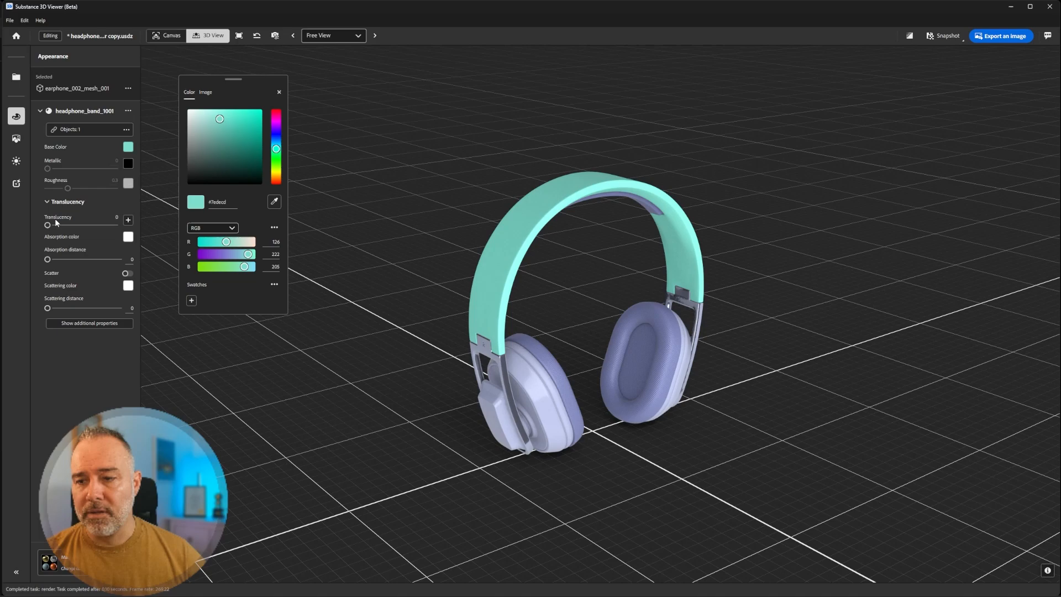
- Reveal the additional properties of the headband's material and collapse its Translucency group
left_click(86, 325)
left_click(86, 324)
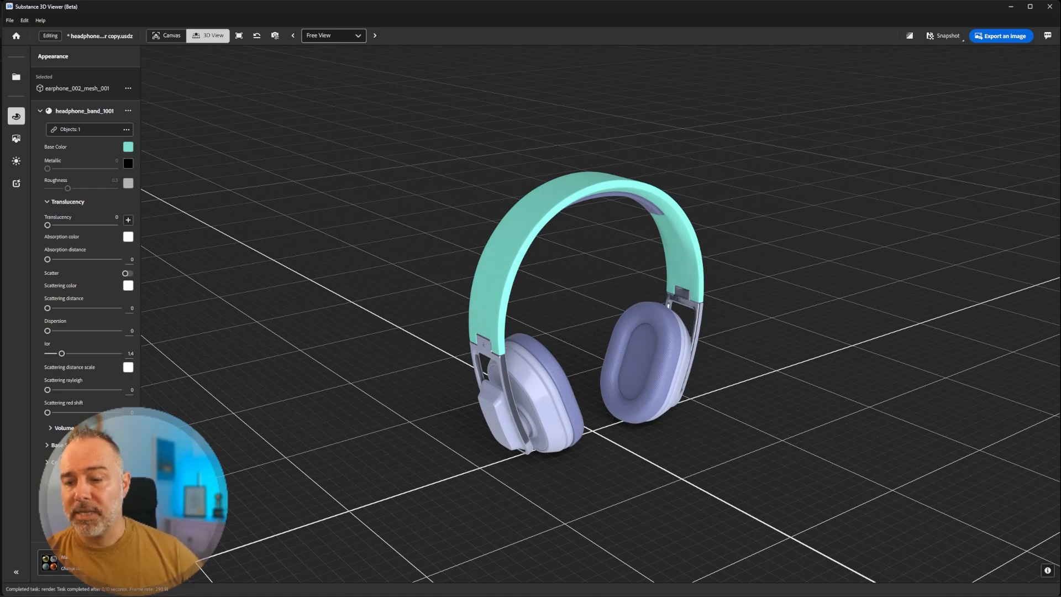
left_click(47, 202)
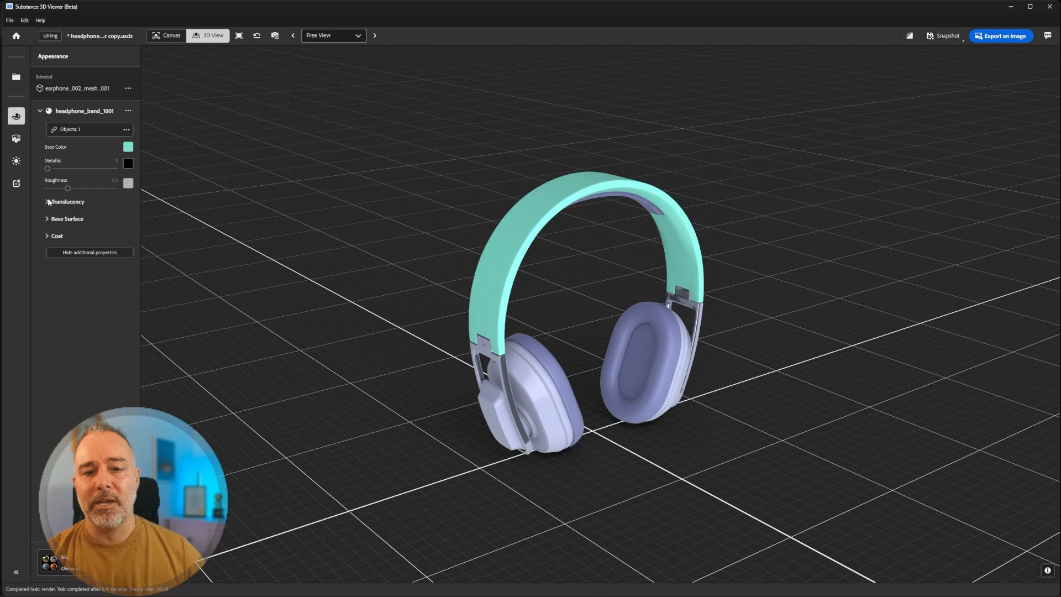
left_click_drag(430, 240, 512, 259)
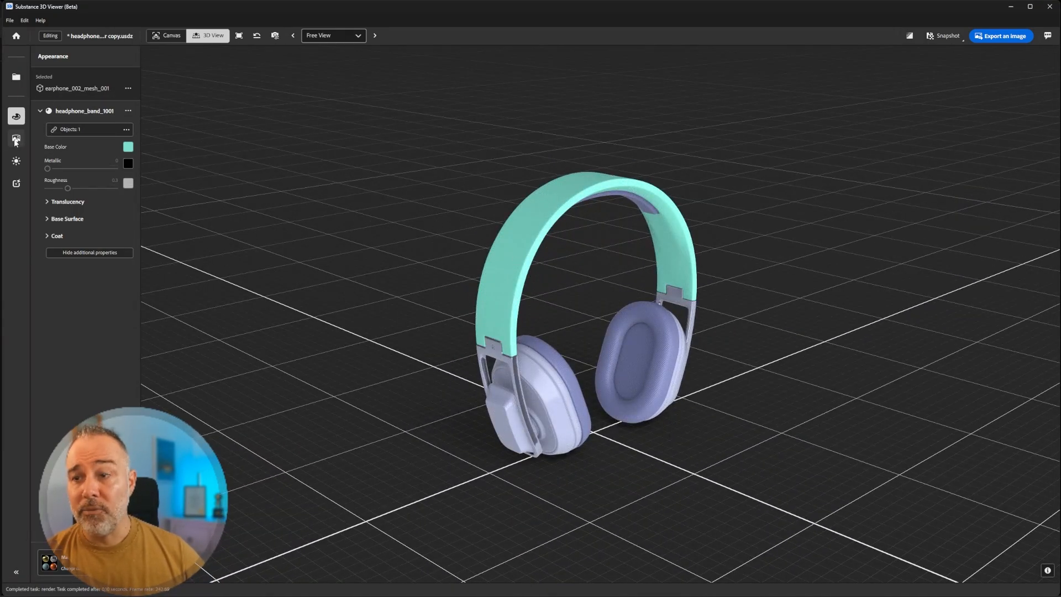
- Compare how the headphones appear in the Canvas view and the 3D View, finishing in the Canvas view
mouse_move(15, 143)
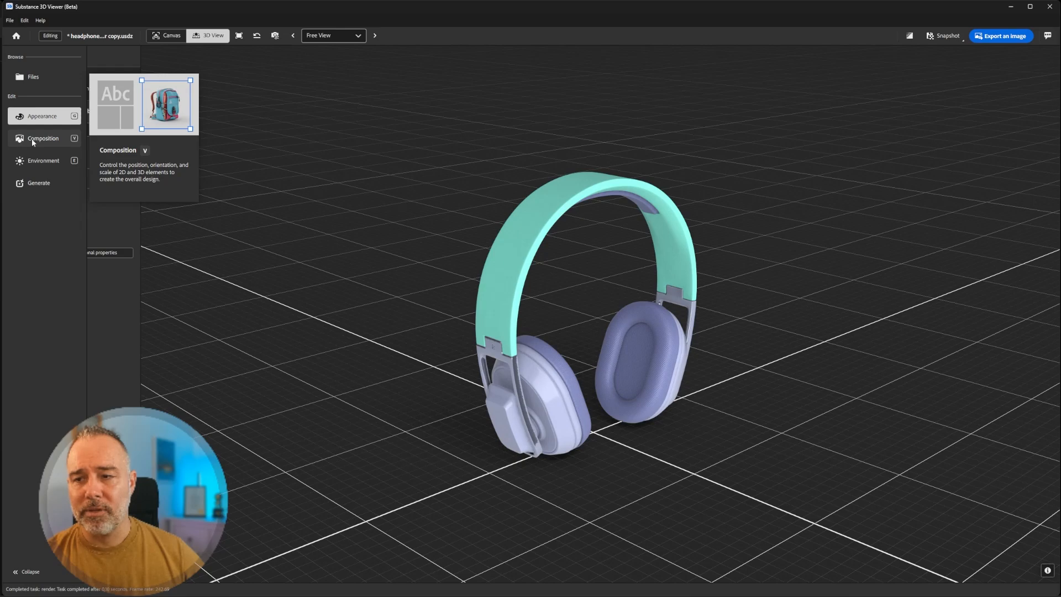
left_click(33, 140)
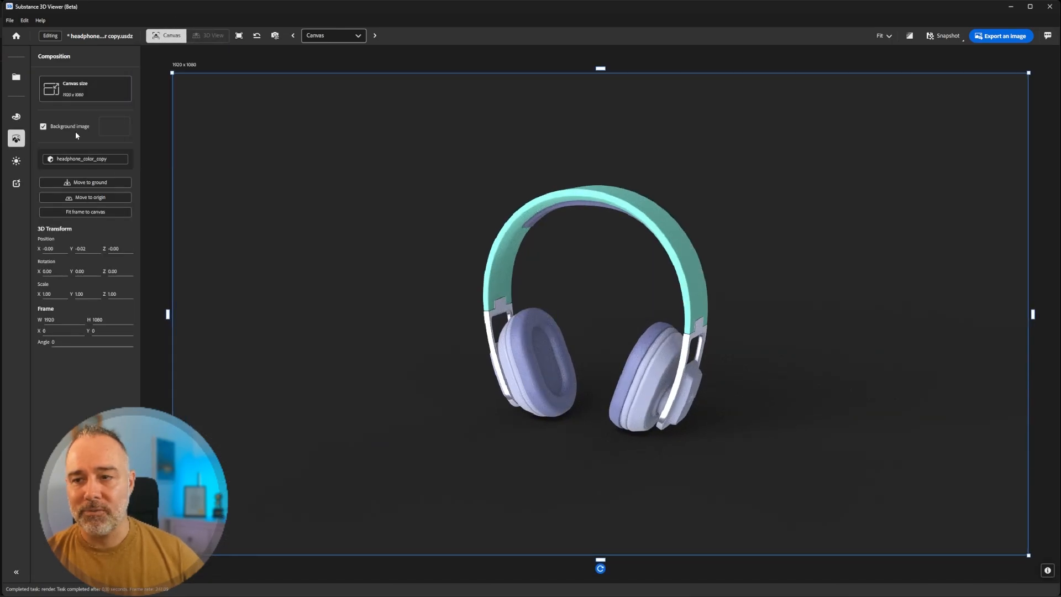
left_click(16, 117)
mouse_move(15, 143)
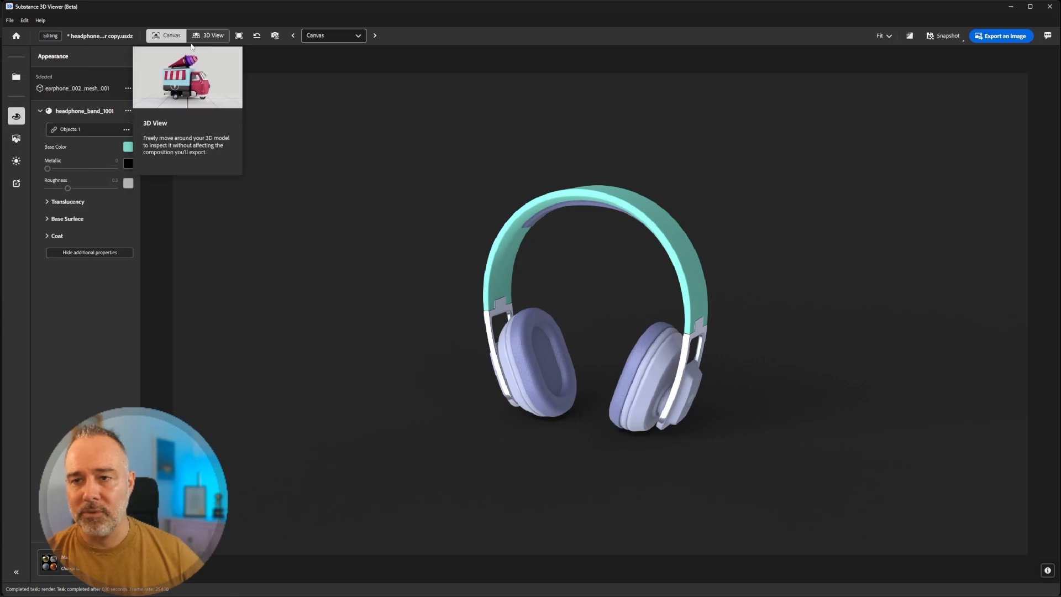
left_click(213, 35)
left_click(169, 35)
left_click(217, 37)
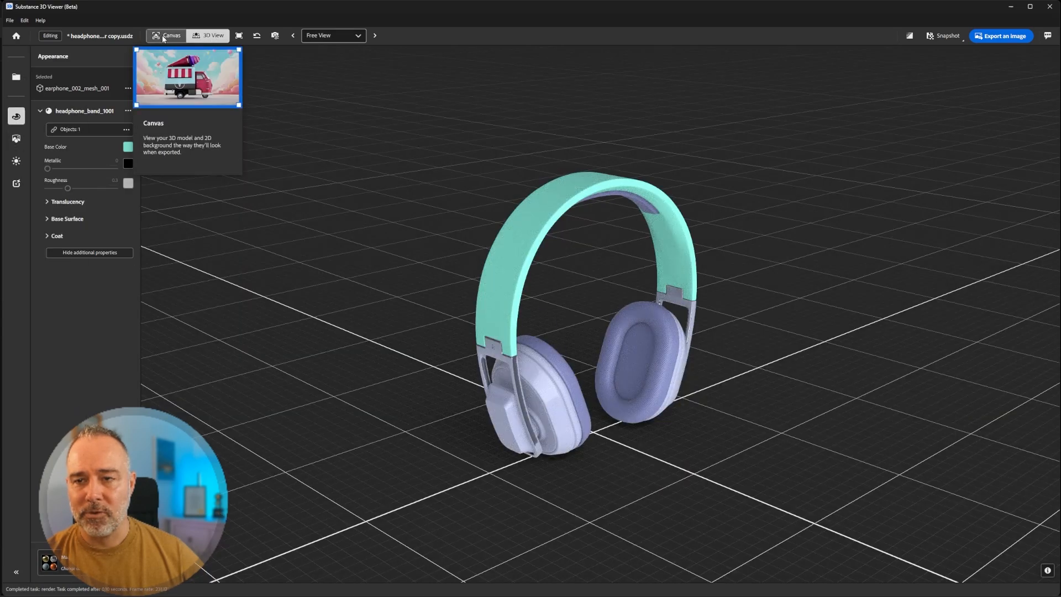
left_click(169, 36)
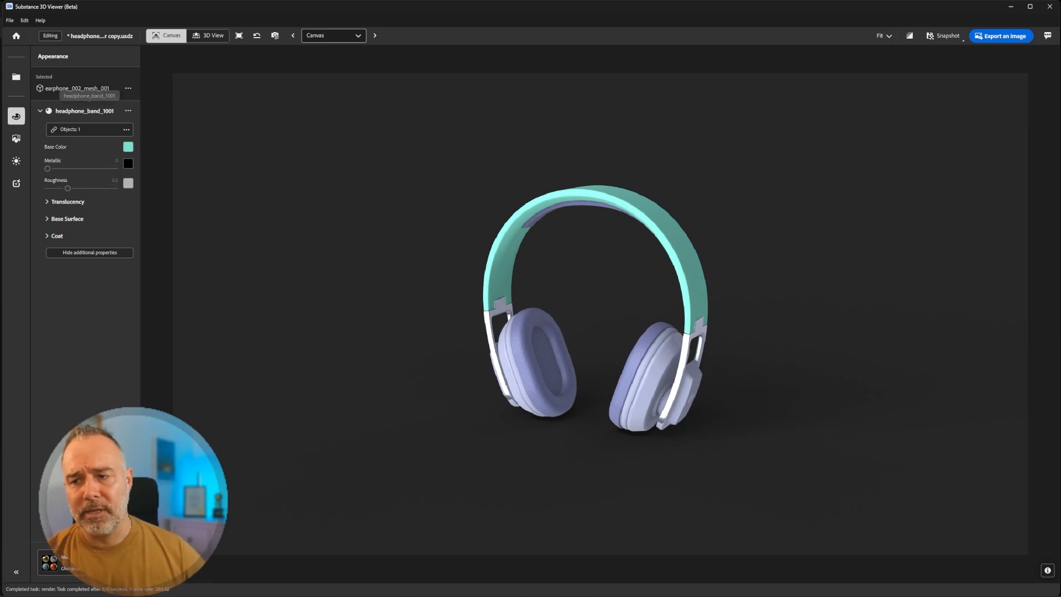
- Turn the headphones in the composition to show an ear cup's outer side, and open the background image settings
left_click(16, 138)
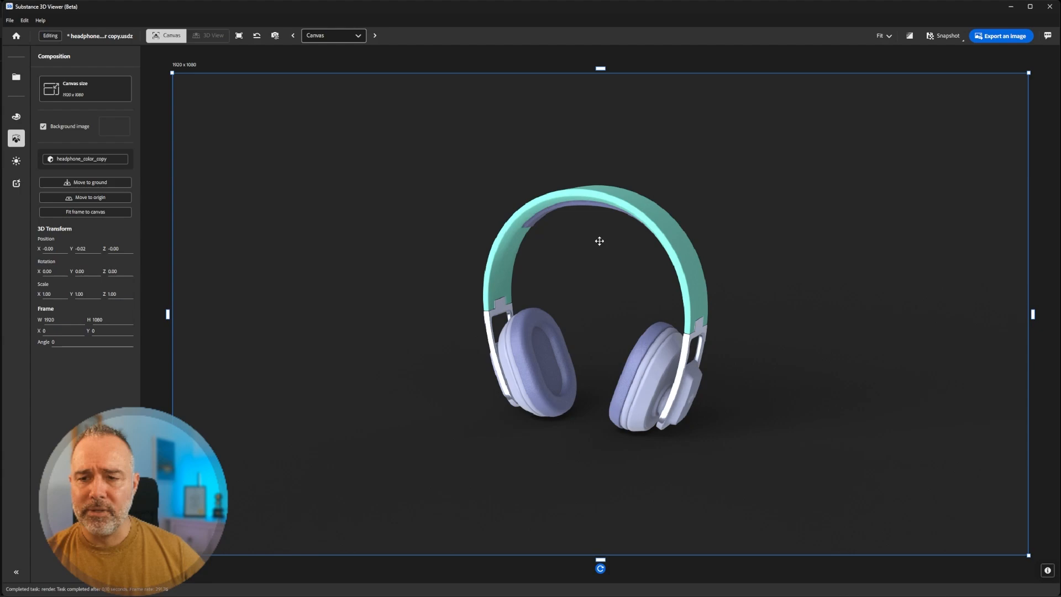
mouse_move(652, 260)
left_mouse_down()
mouse_move(679, 290)
mouse_move(612, 293)
mouse_move(626, 274)
mouse_move(619, 291)
mouse_move(607, 287)
mouse_move(610, 305)
mouse_move(635, 265)
left_mouse_up()
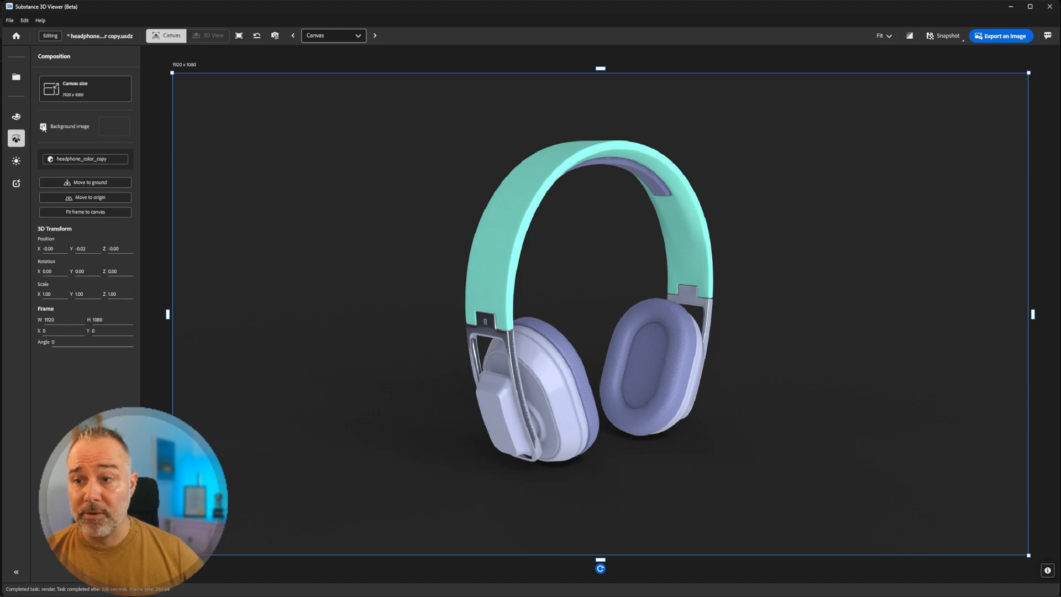
left_click(116, 129)
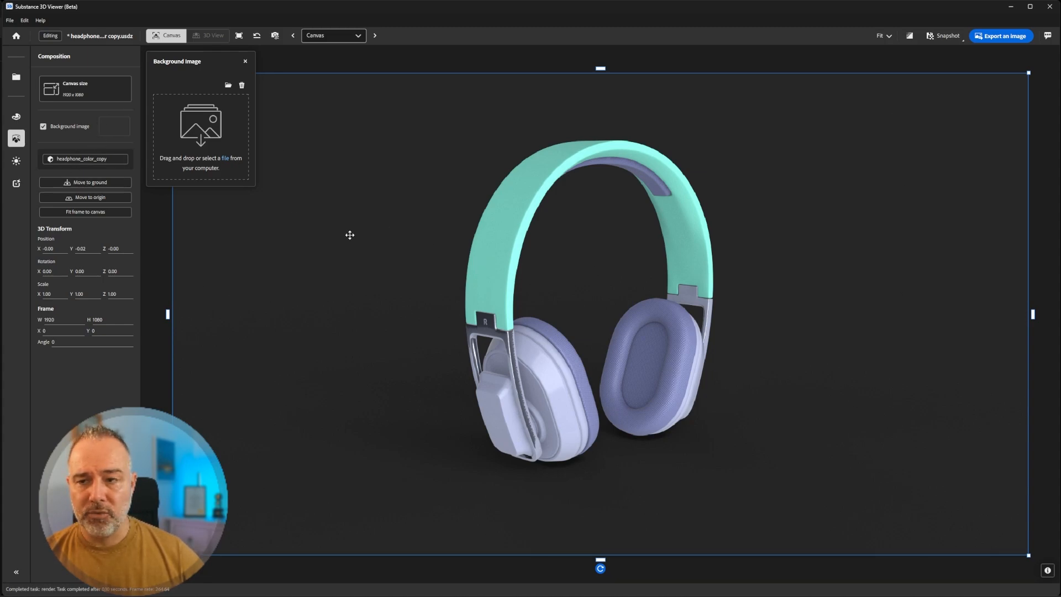
- Move the headphones to the ground and shift their frame on the canvas to X 66, Y -52
left_click(87, 198)
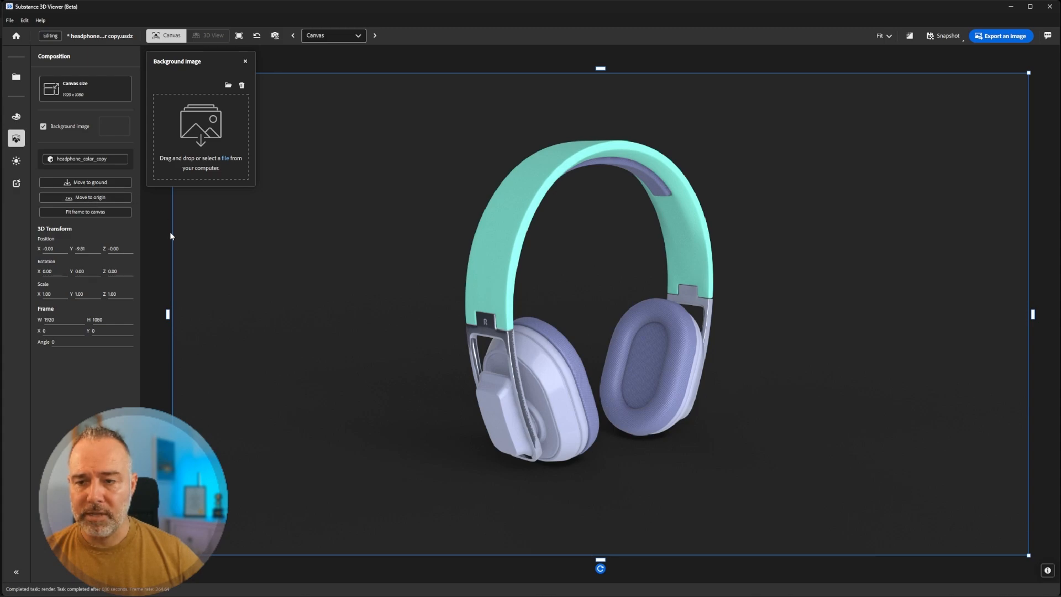
left_click(110, 183)
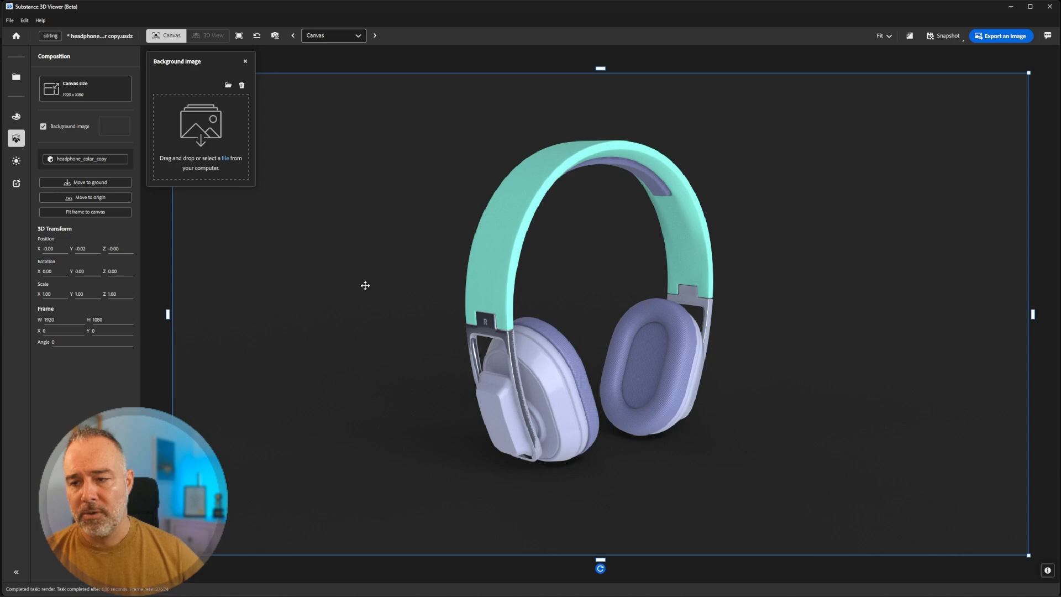
mouse_move(432, 267)
left_mouse_down()
mouse_move(448, 277)
mouse_move(426, 254)
mouse_move(422, 280)
left_mouse_up()
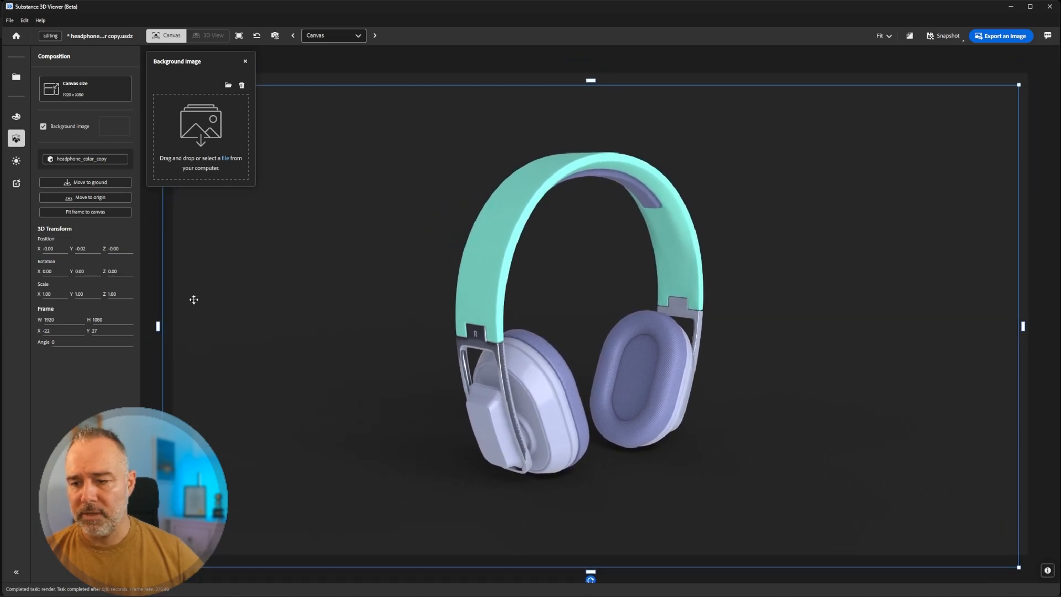
left_click_drag(297, 312, 334, 270)
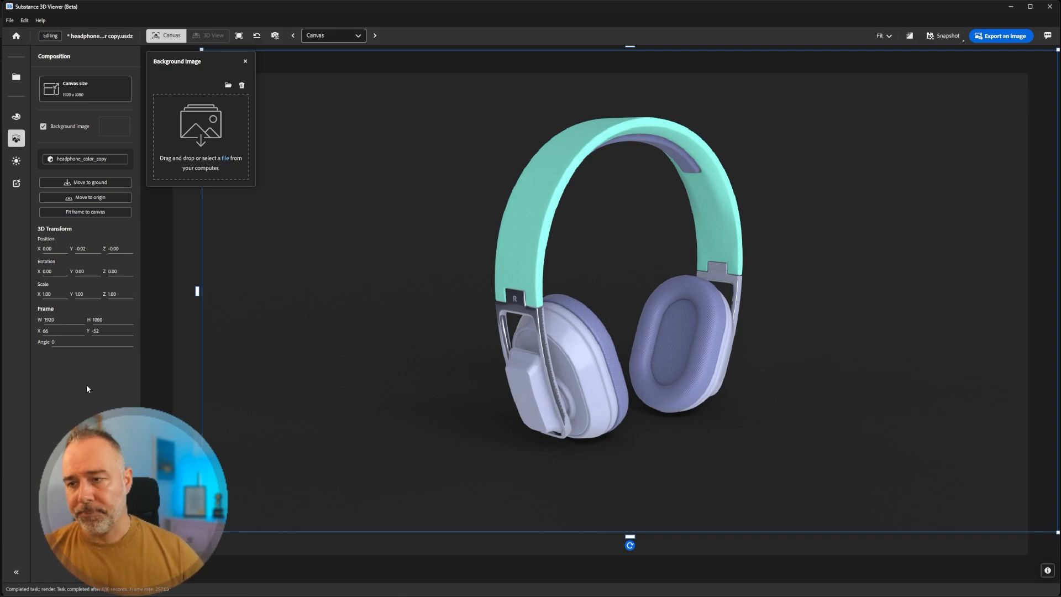
- Apply the brass material preset to the headband
left_click(22, 164)
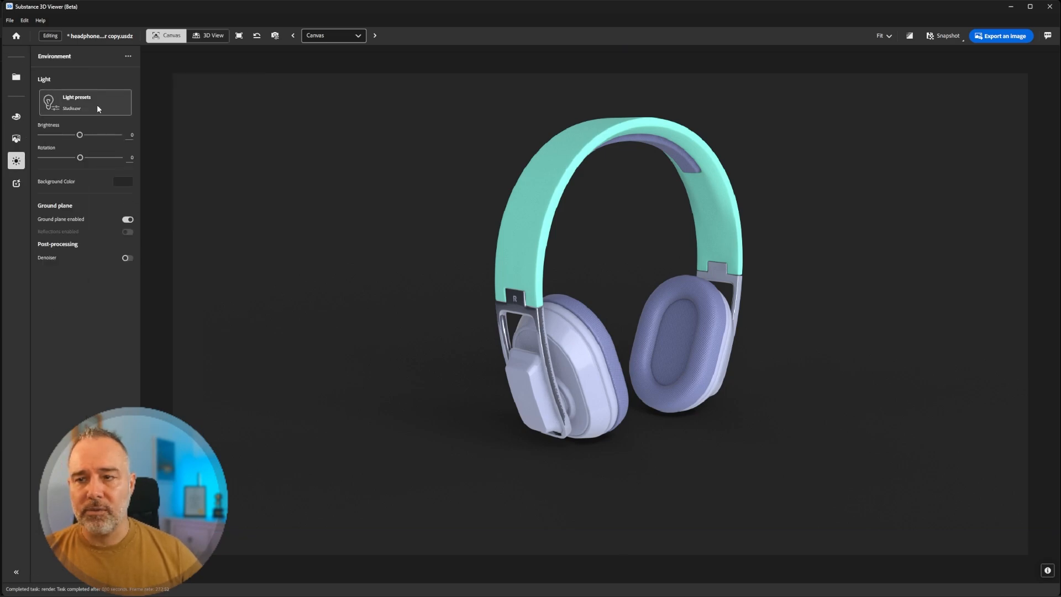
left_click(14, 118)
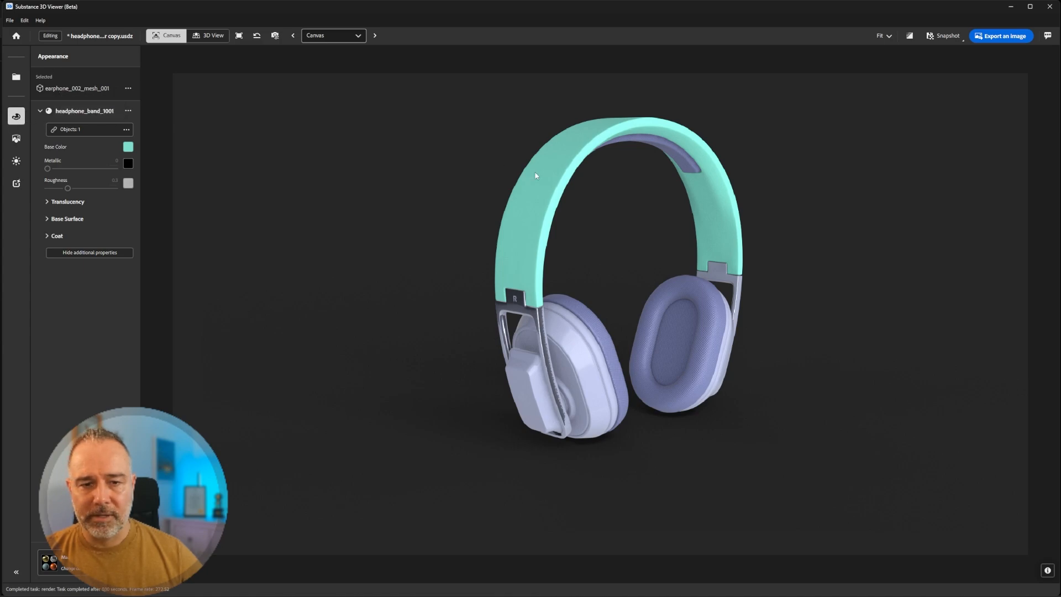
left_click(61, 562)
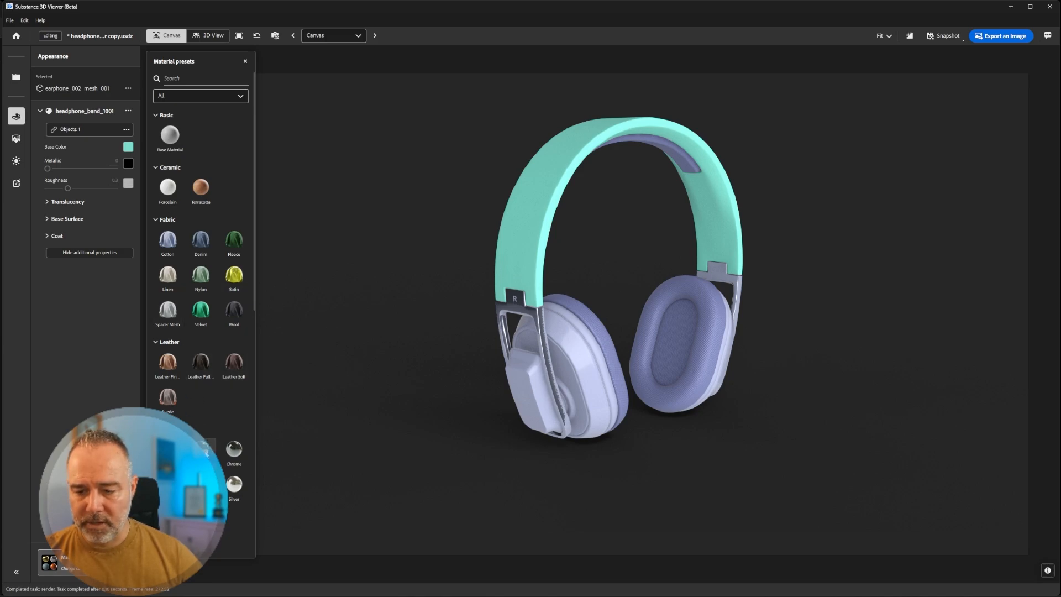
left_click_drag(210, 445, 543, 221)
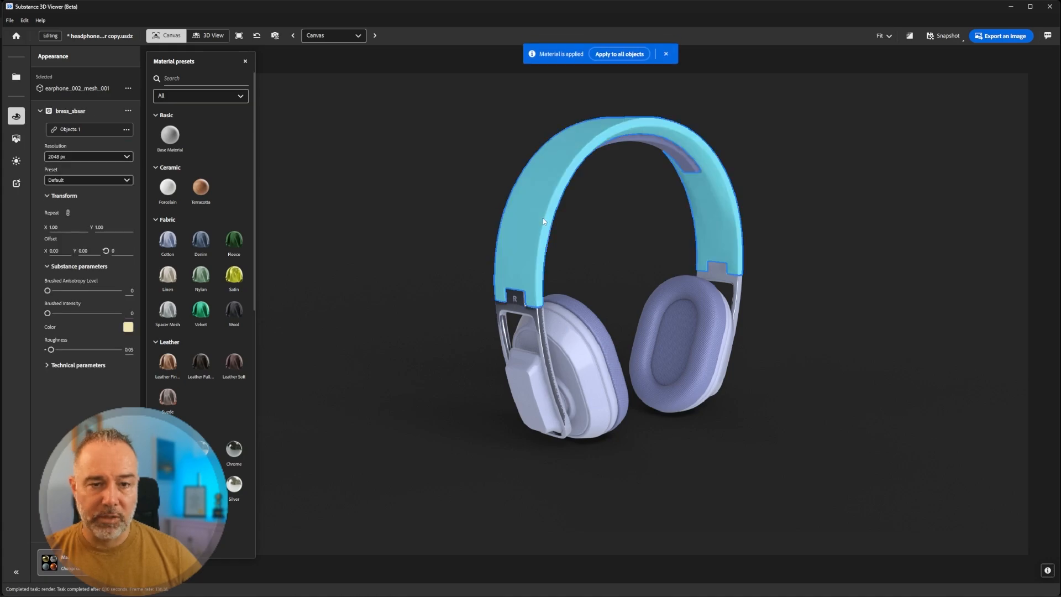
- Rotate the environment light to 356 and open the light presets
right_click_drag(446, 224, 435, 246, "shift")
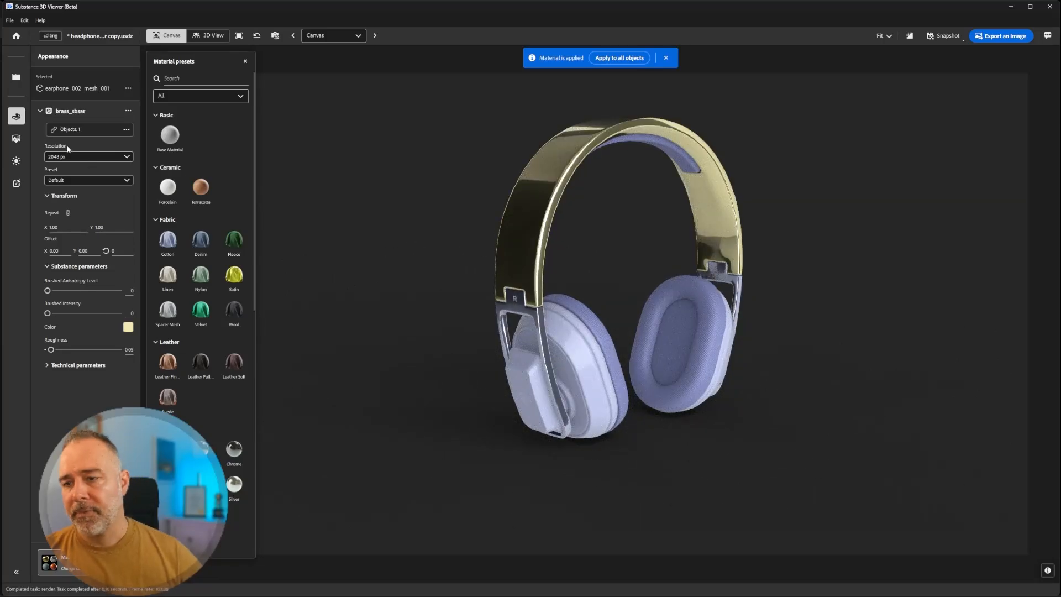
left_click(16, 161)
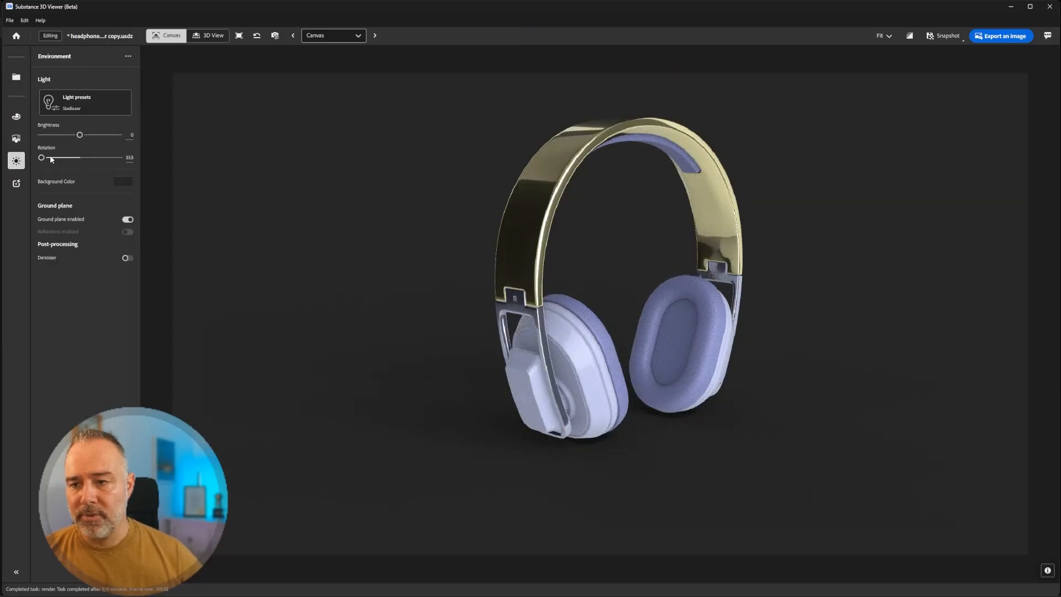
mouse_move(46, 157)
left_mouse_down()
mouse_move(82, 157)
mouse_move(40, 155)
left_mouse_up()
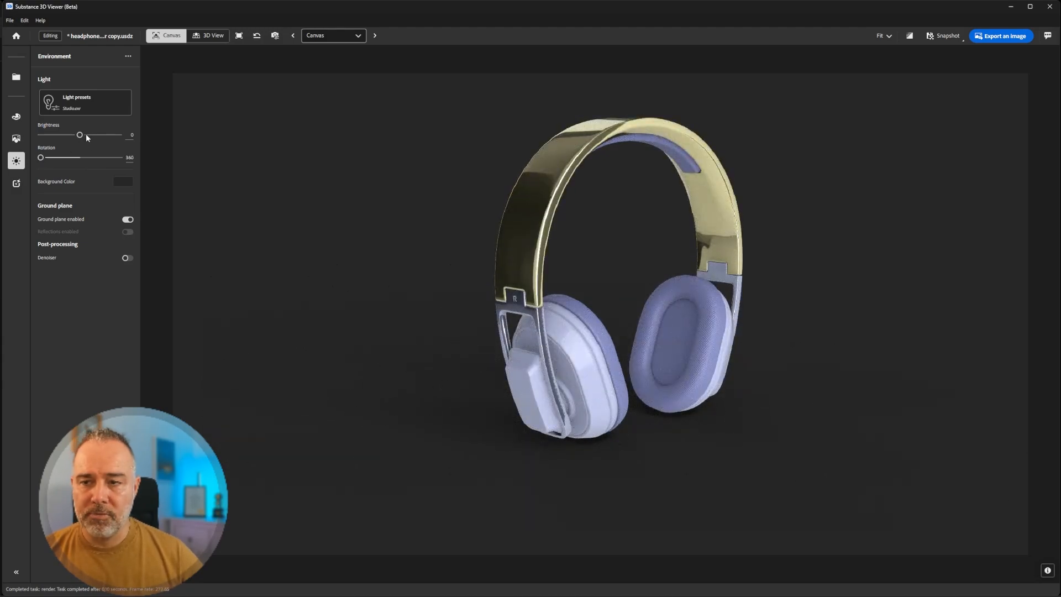
left_click(96, 103)
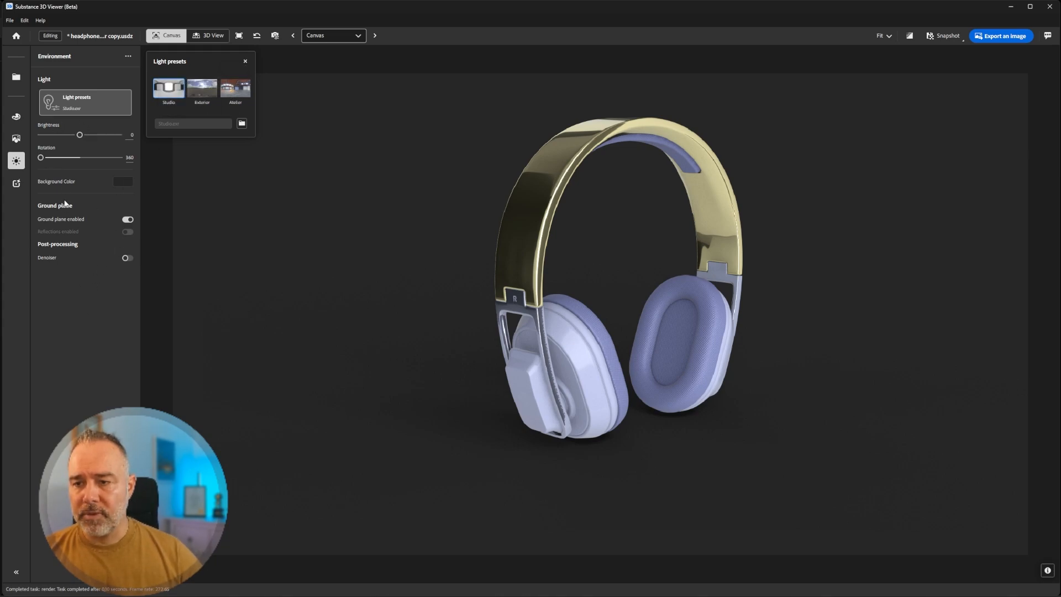
right_click_drag(449, 341, 372, 411, "shift")
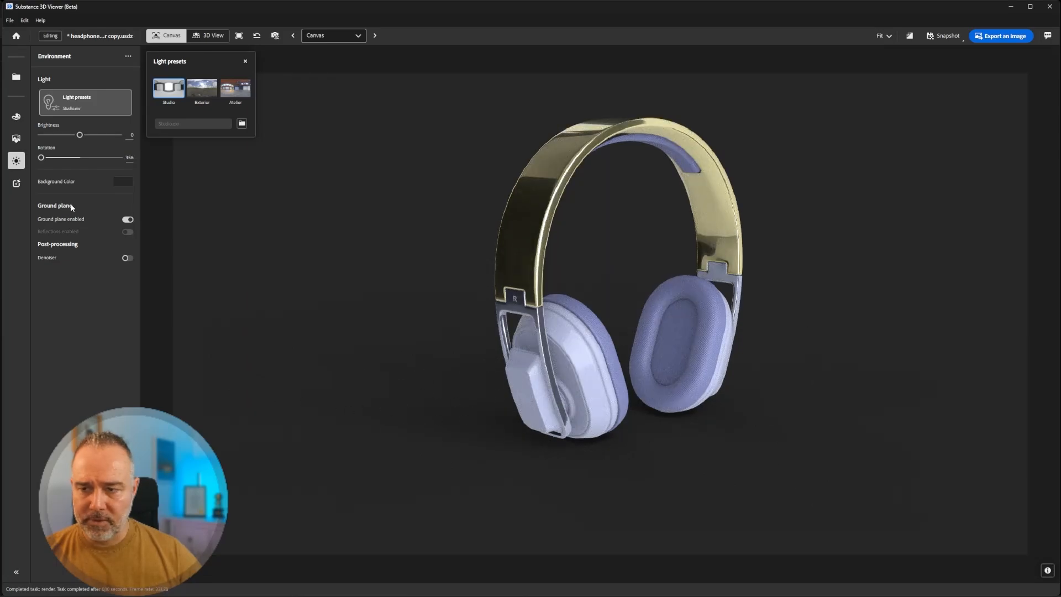
- Set the background color to the pale lavender #c8cfef by sampling it from the headphones' ear cup
left_click(128, 220)
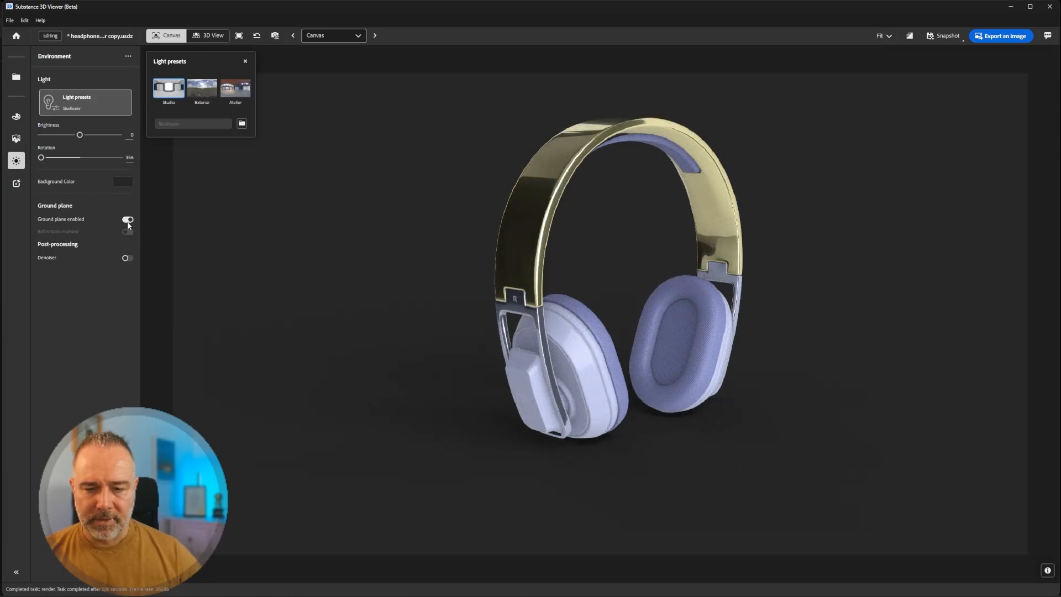
left_click(121, 182)
left_click_drag(166, 100, 156, 98)
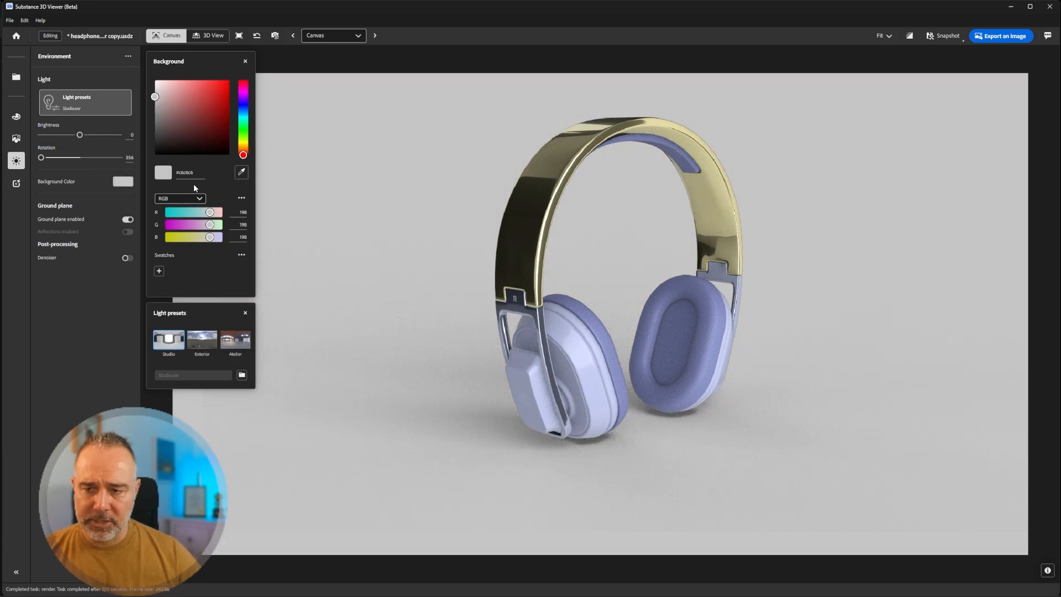
left_click(242, 172)
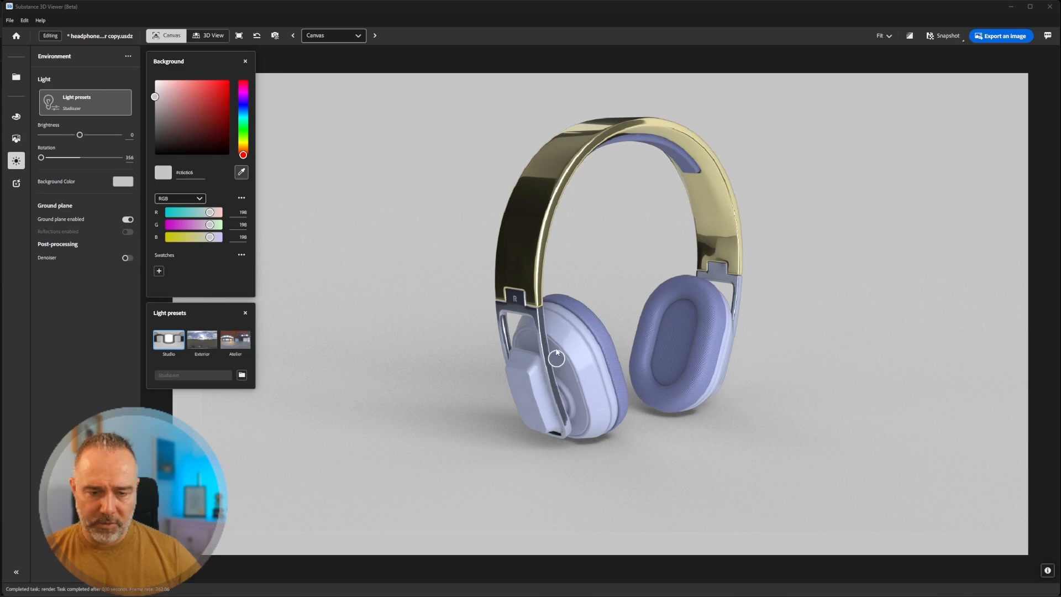
left_click(517, 345)
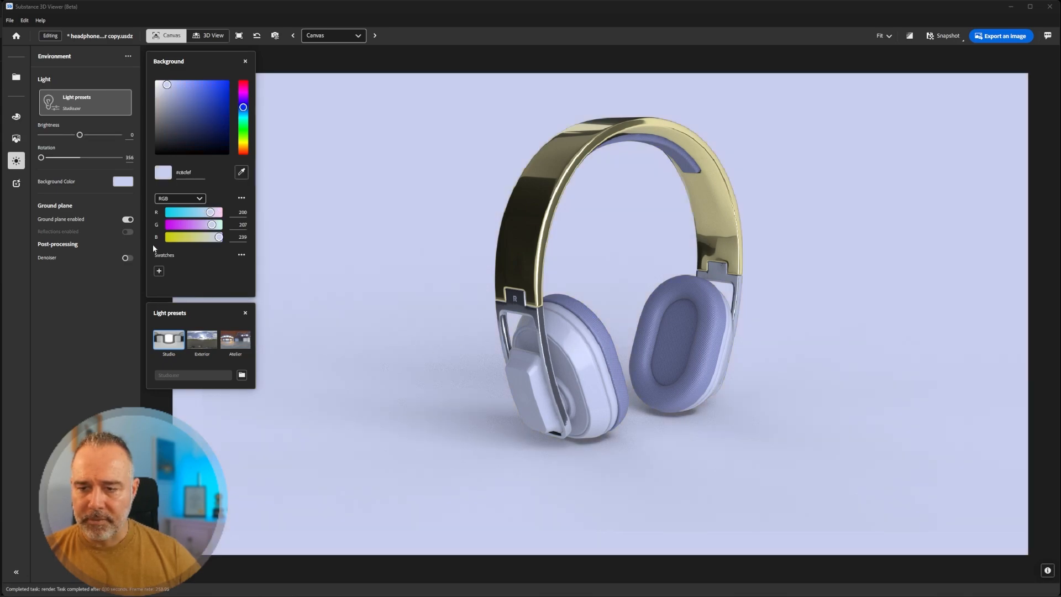
- Rotate the environment light to 313 and enable the denoiser
left_click_drag(45, 158, 46, 158)
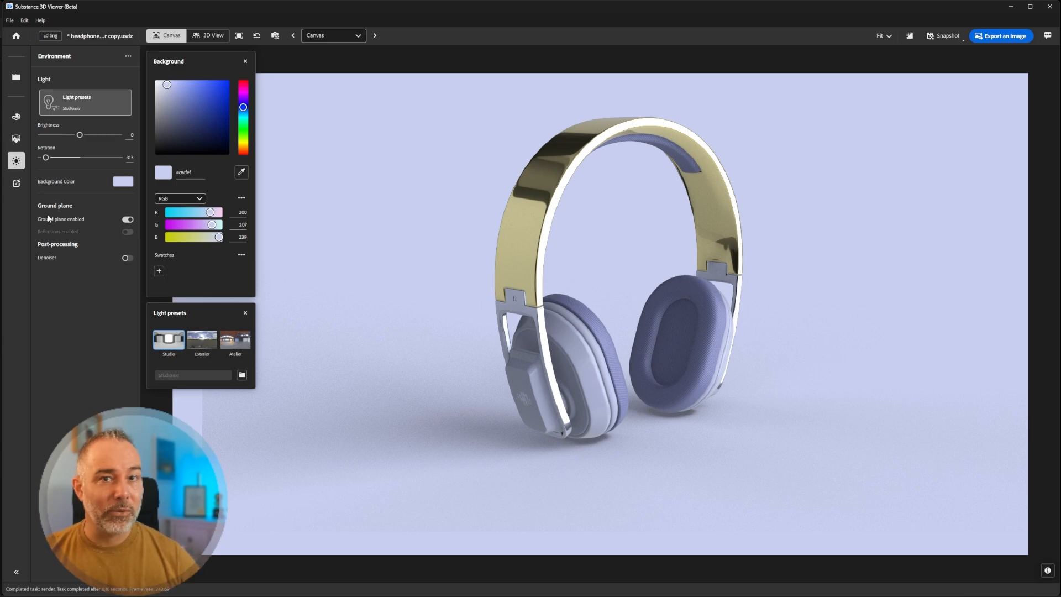
left_click(244, 61)
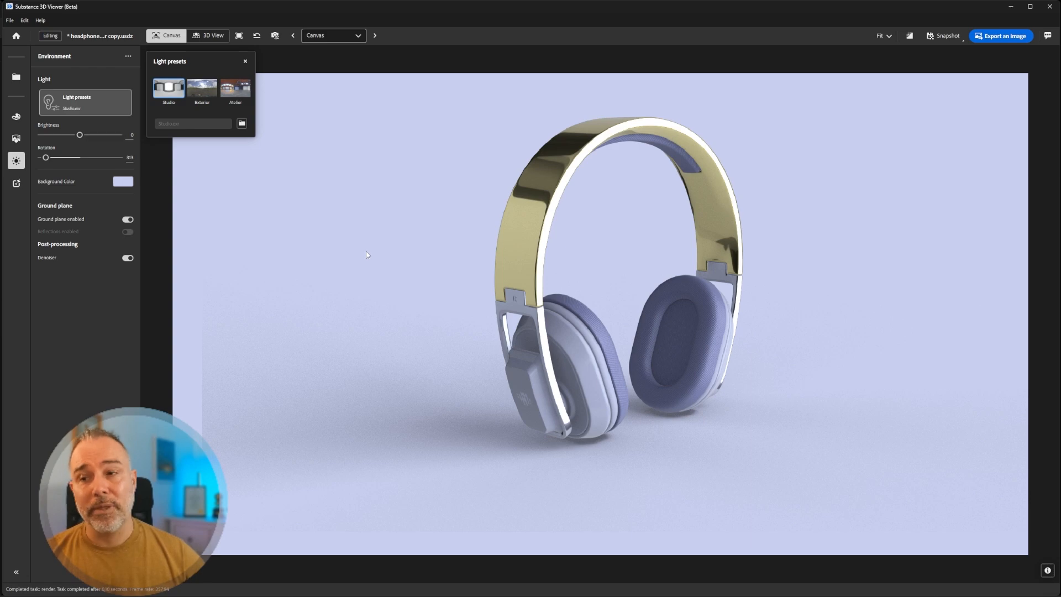
mouse_move(11, 188)
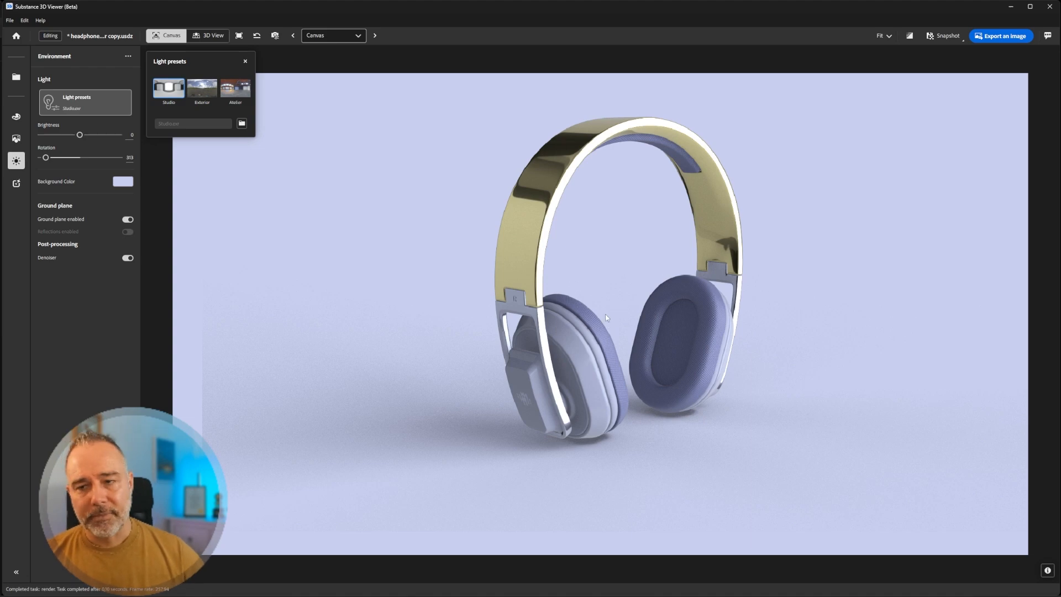
left_click(246, 62)
- Inspect the headphones from another angle in the 3D View, and reposition them toward the lower right of the canvas
left_click(212, 35)
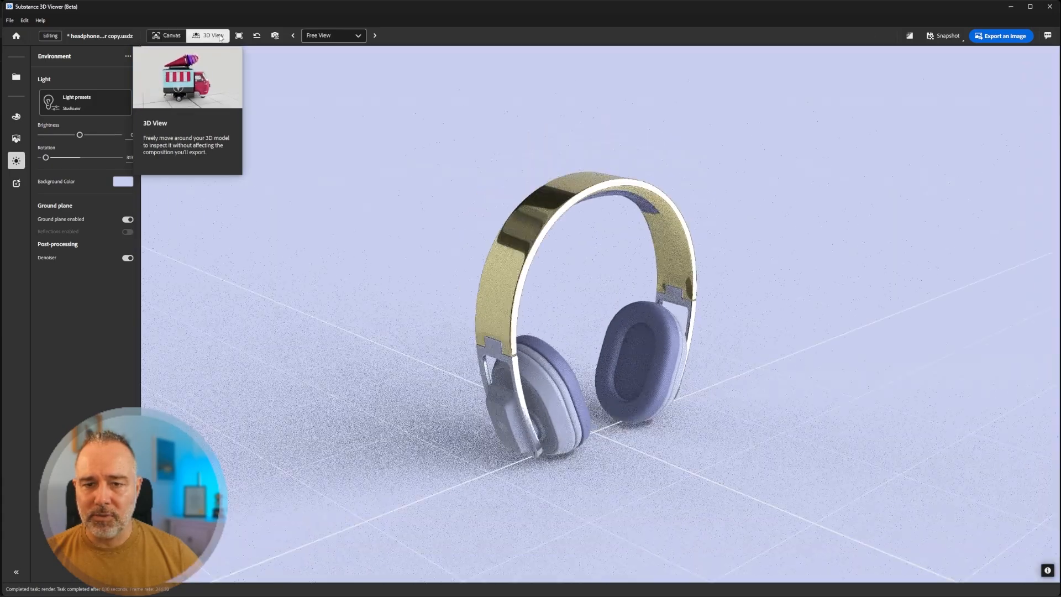
left_click_drag(508, 215, 711, 227)
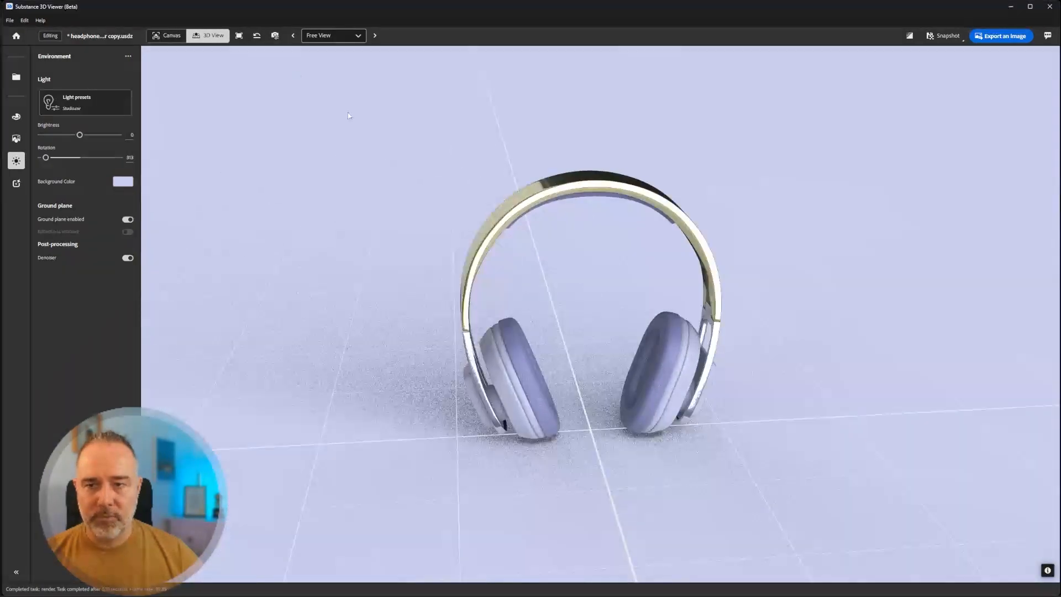
left_click(171, 35)
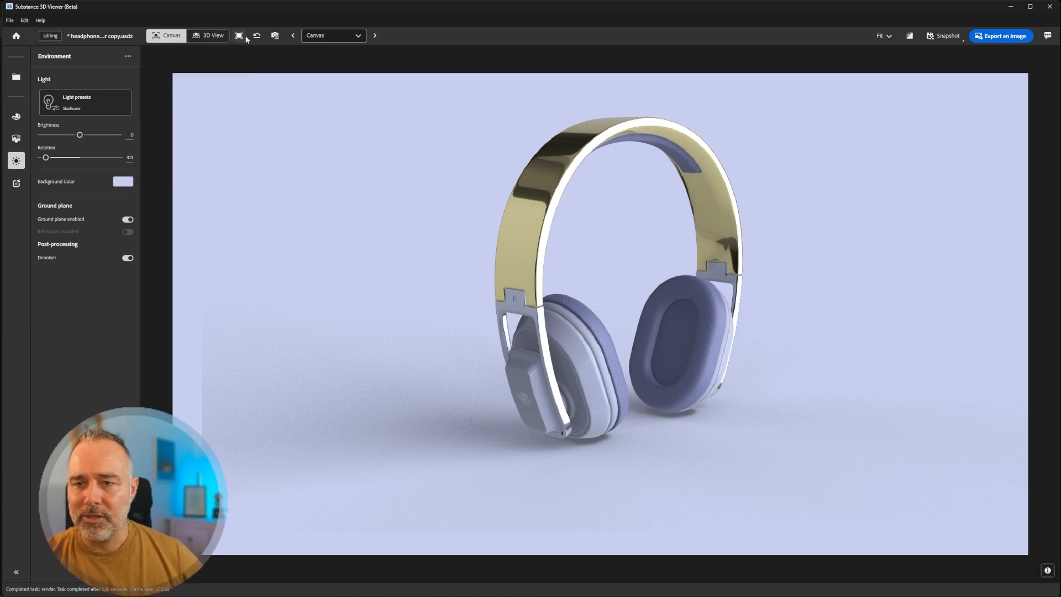
middle_click_drag(474, 187, 545, 230)
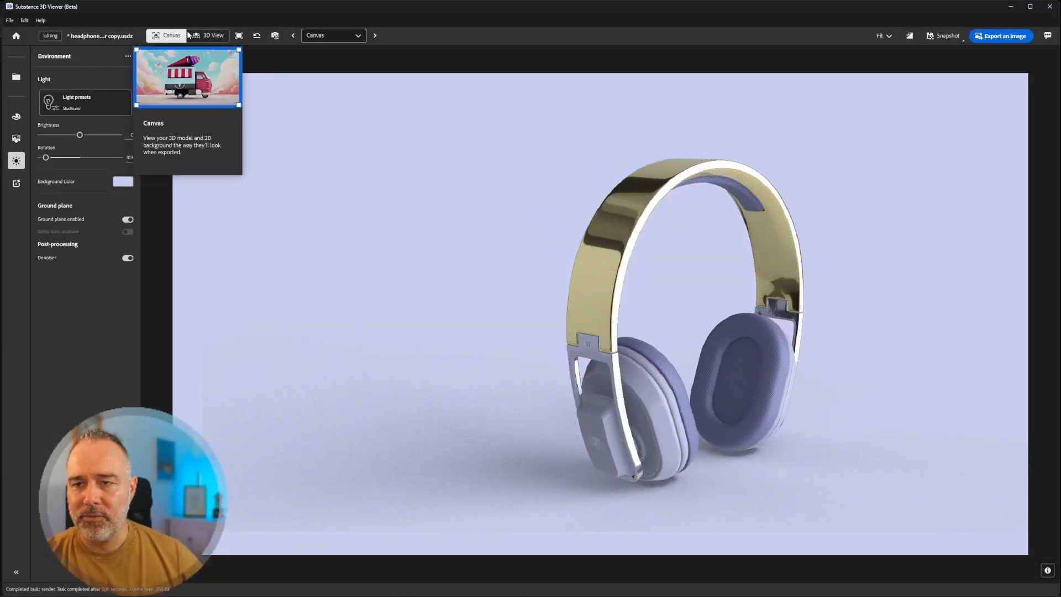
- Fit the view to the headphones on the canvas
left_click(239, 36)
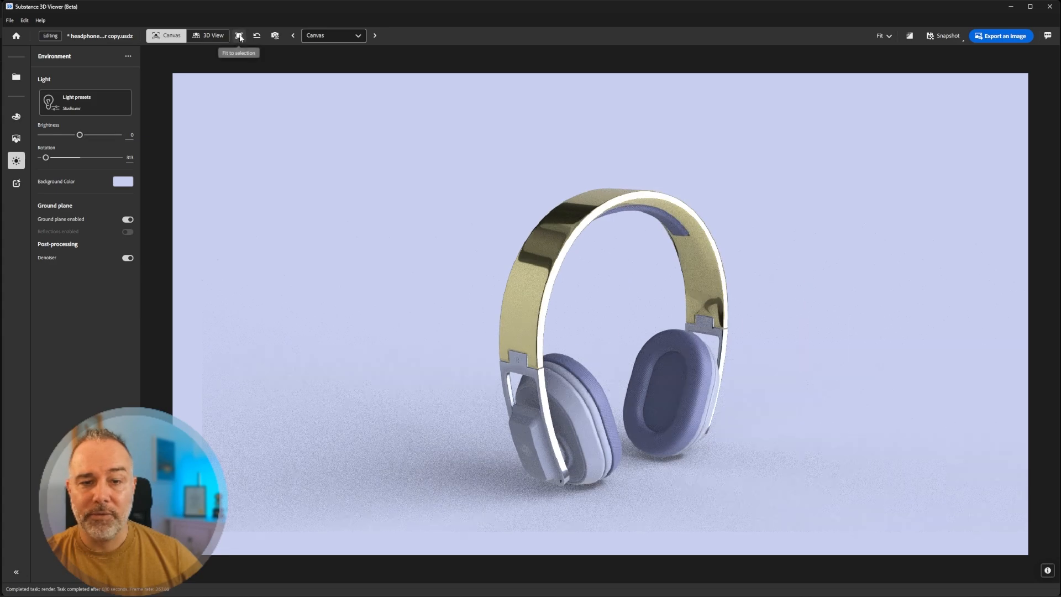
middle_click_drag(739, 243, 833, 193)
key("f")
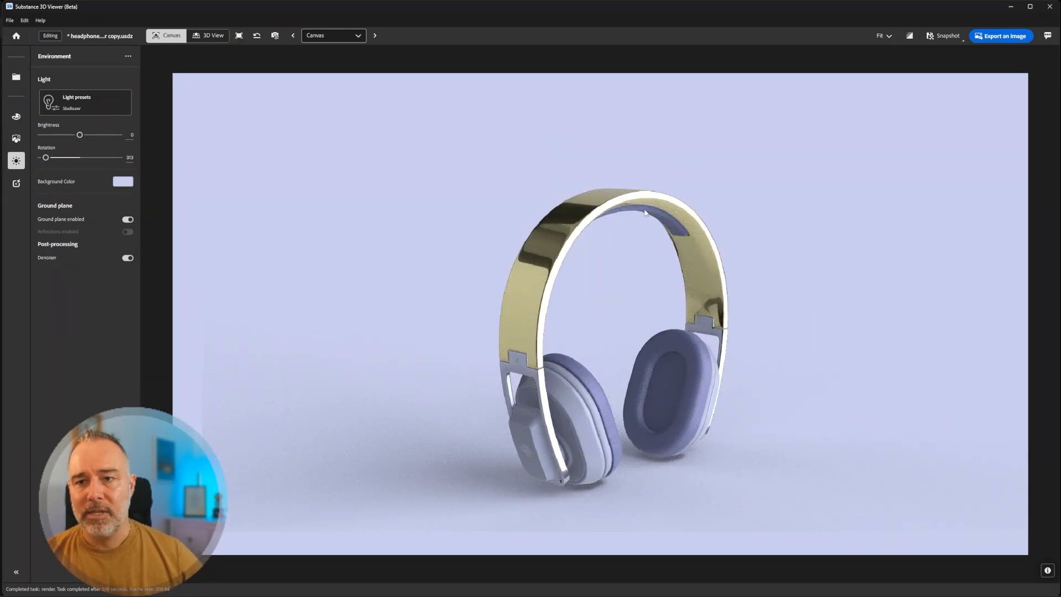
- Try the Orthographic camera projection on the canvas, and restore Perspective
left_click(276, 36)
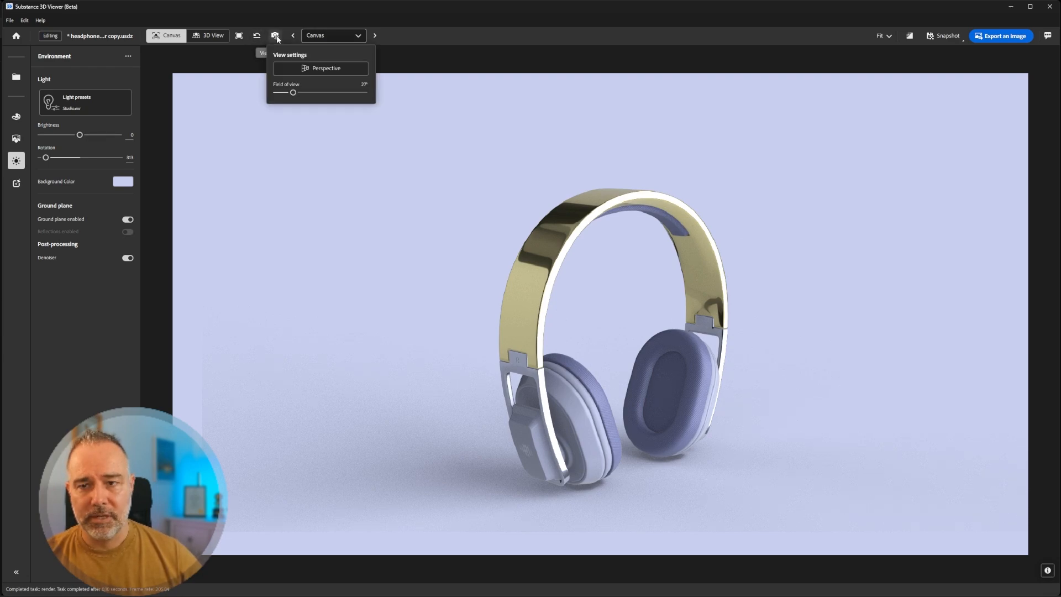
left_click(324, 69)
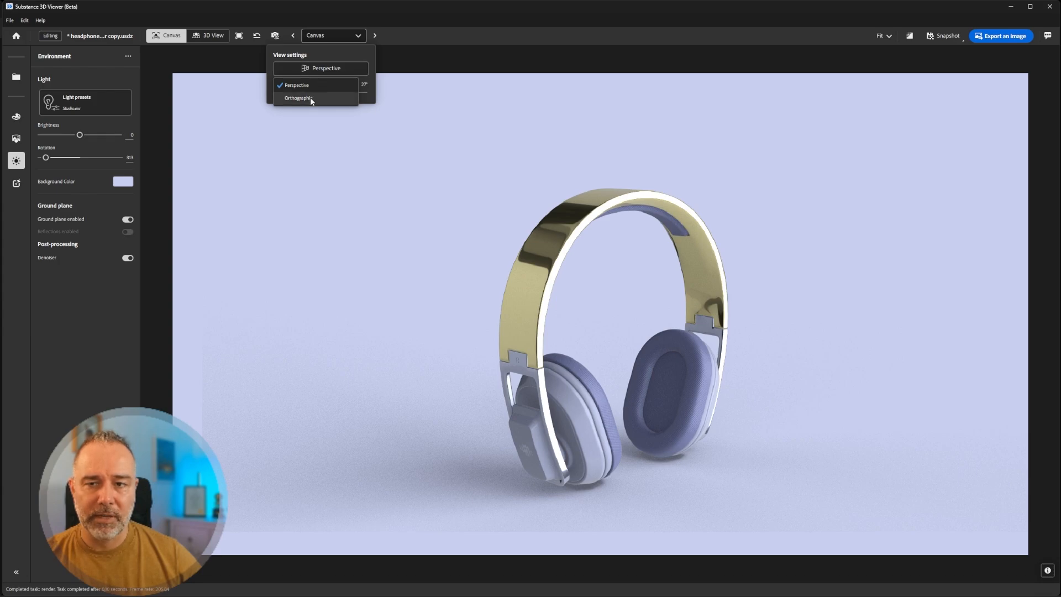
left_click(310, 98)
left_click(320, 68)
left_click(318, 85)
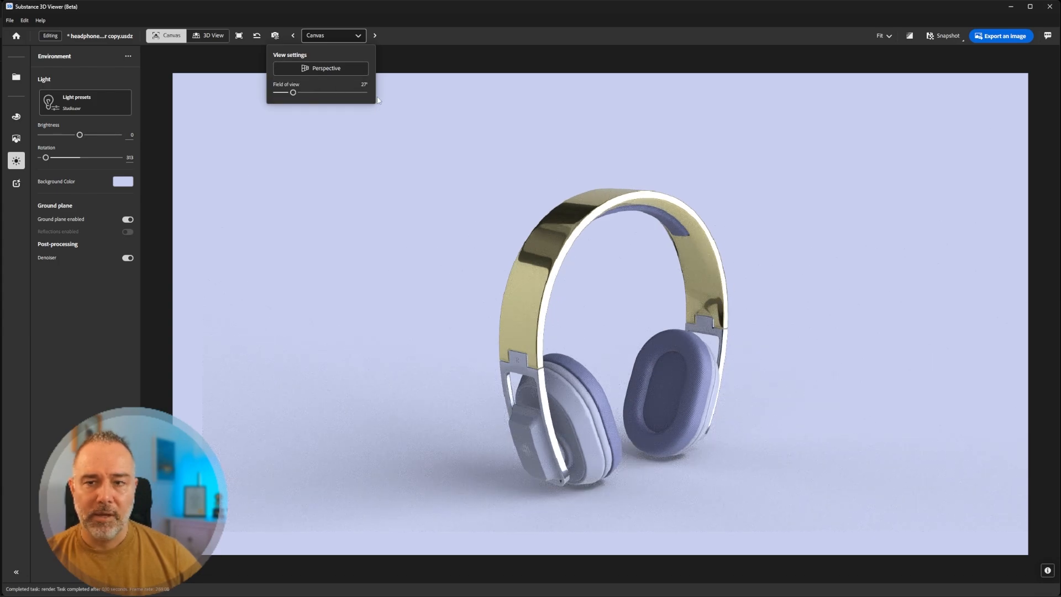
- Set the canvas camera's field of view to 55.1°
mouse_move(293, 94)
left_mouse_down()
mouse_move(308, 91)
mouse_move(295, 92)
left_mouse_up()
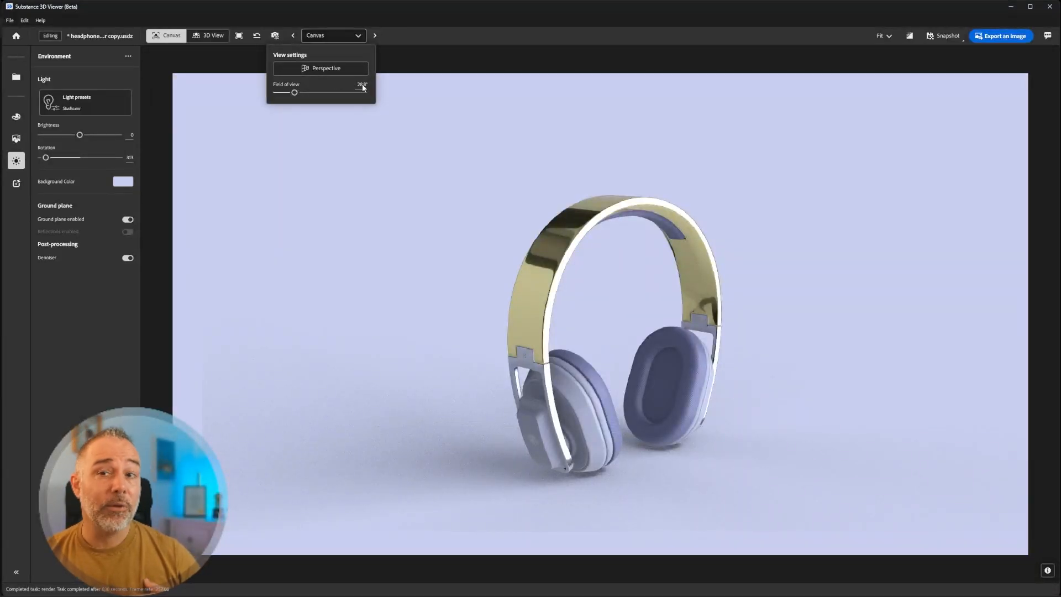
left_click_drag(297, 93, 313, 94)
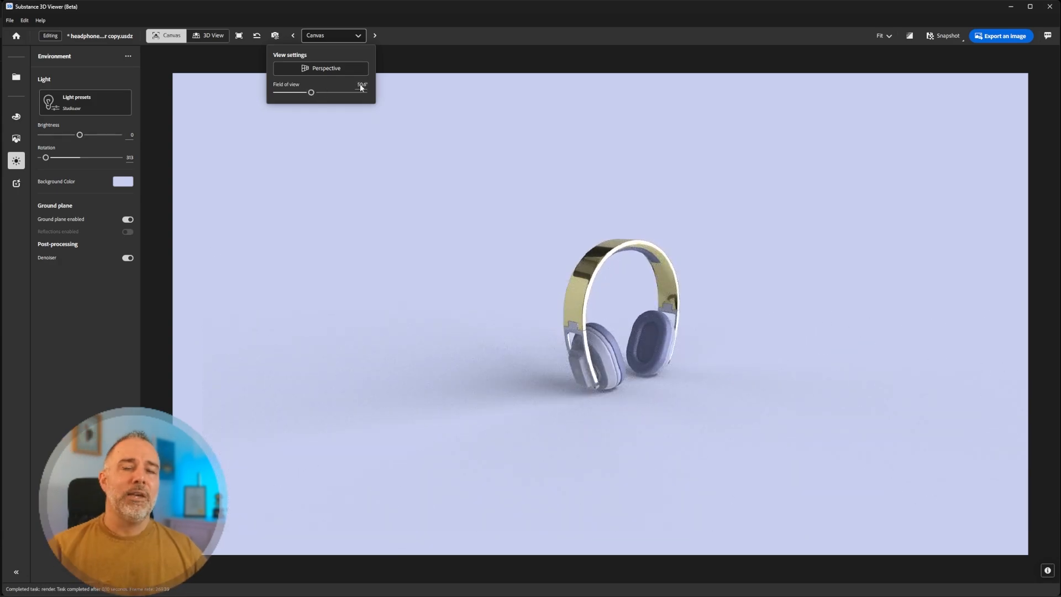
left_click(316, 93)
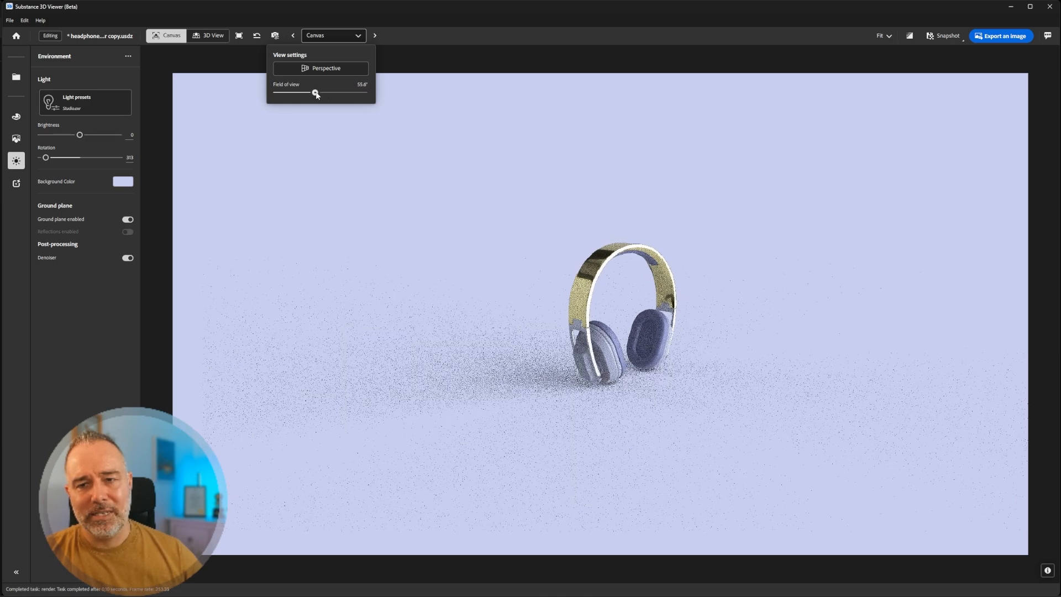
left_click(534, 181)
left_click(274, 35)
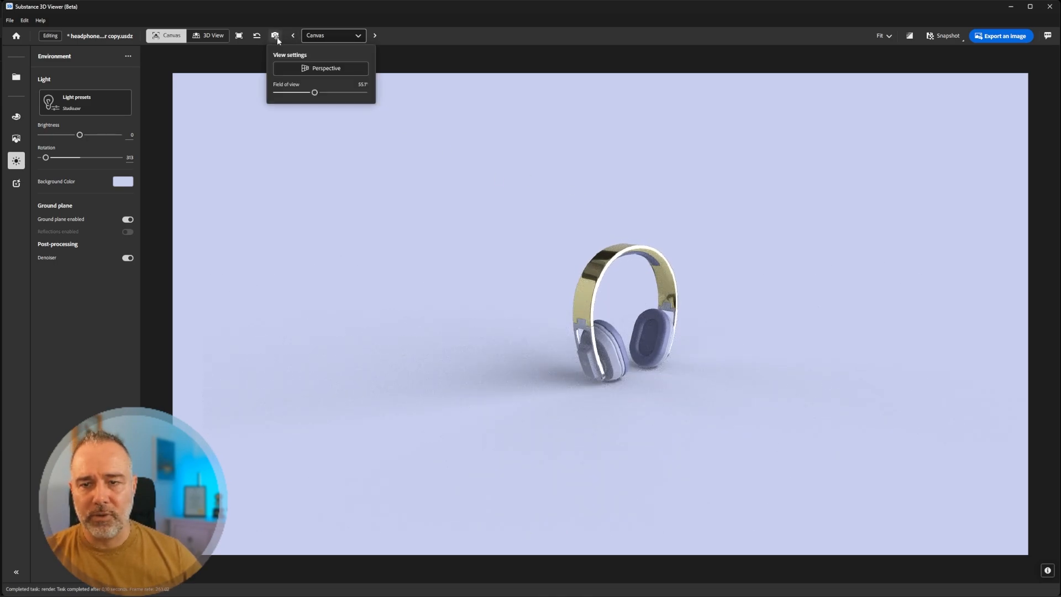
mouse_move(315, 93)
left_mouse_down()
mouse_move(331, 93)
mouse_move(314, 93)
left_mouse_up()
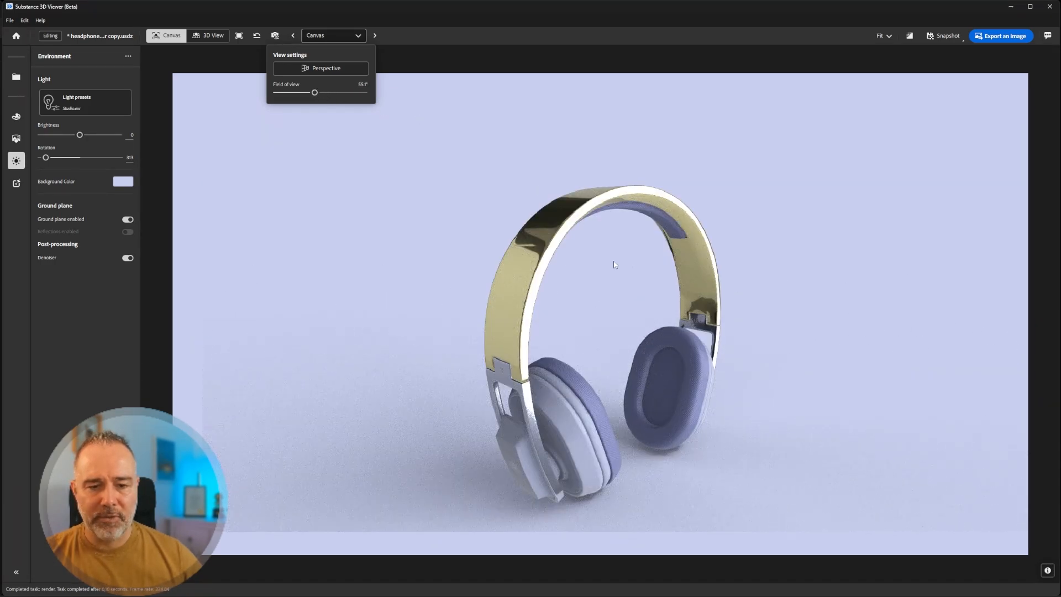
- Widen the camera's field of view slightly and reframe the headphones from a slightly raised angle
left_click_drag(613, 262, 628, 295)
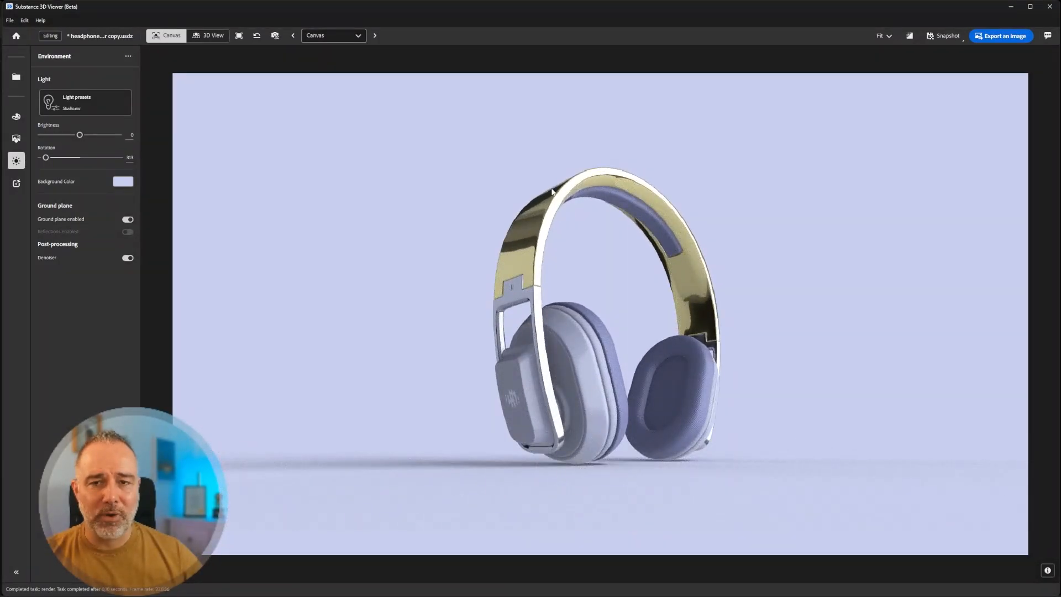
left_click(276, 37)
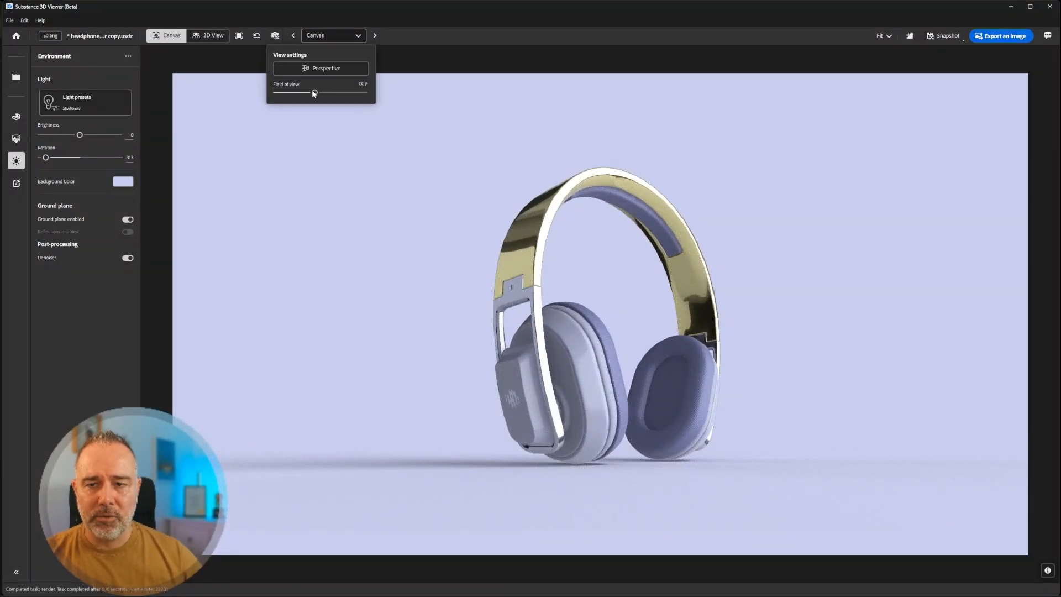
left_click_drag(315, 92, 318, 93)
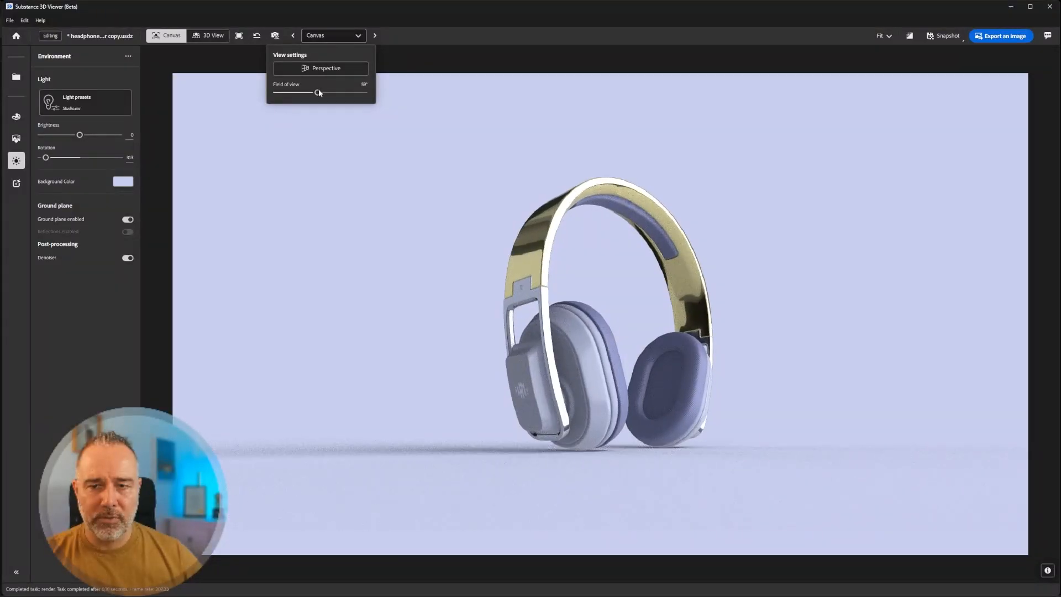
mouse_move(608, 290)
left_mouse_down()
mouse_move(598, 318)
mouse_move(592, 296)
left_mouse_up()
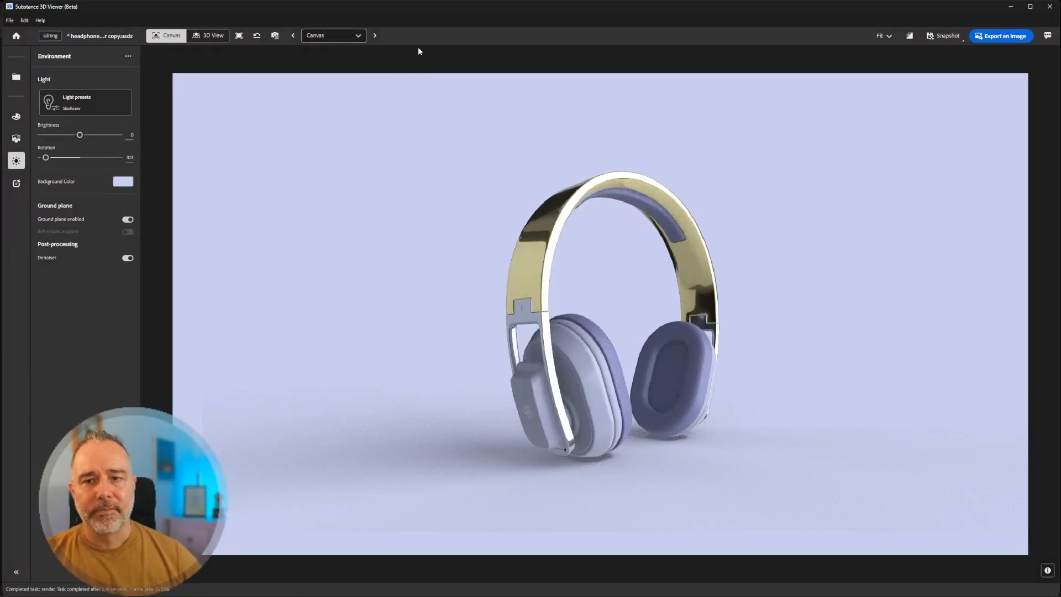
- Inspect the headphones in the 3D View from the Front and Right preset views, and return to Free View
left_click(359, 38)
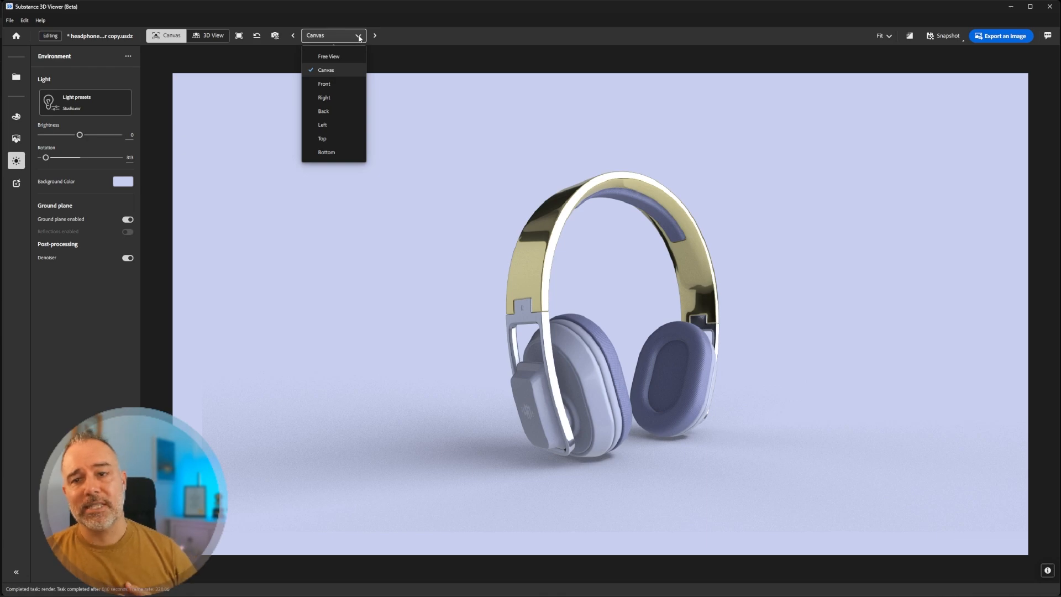
left_click(212, 35)
left_click(310, 36)
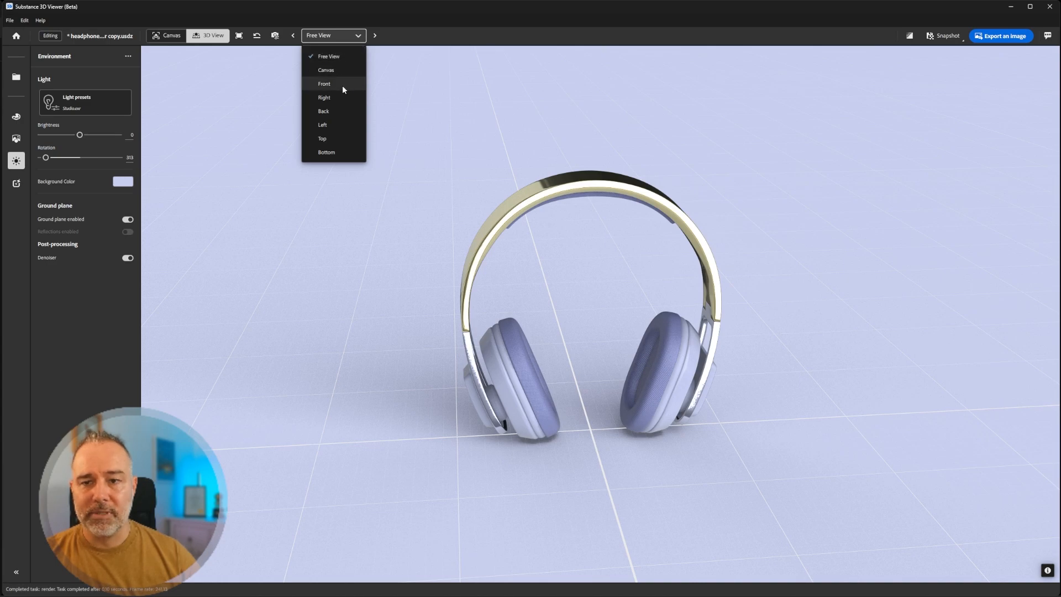
left_click(344, 84)
left_click(331, 36)
left_click(327, 99)
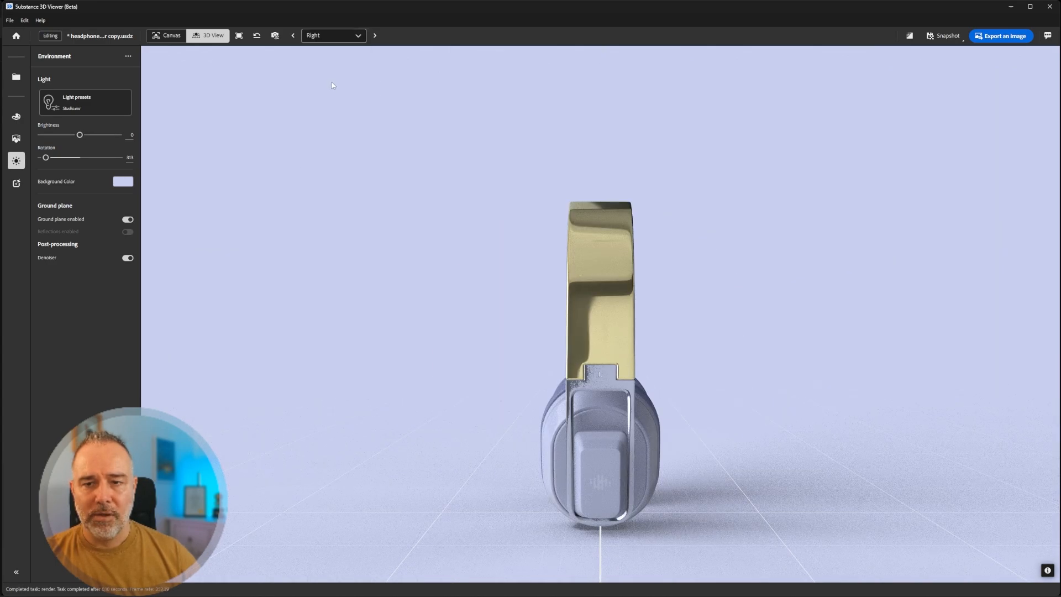
left_click(351, 37)
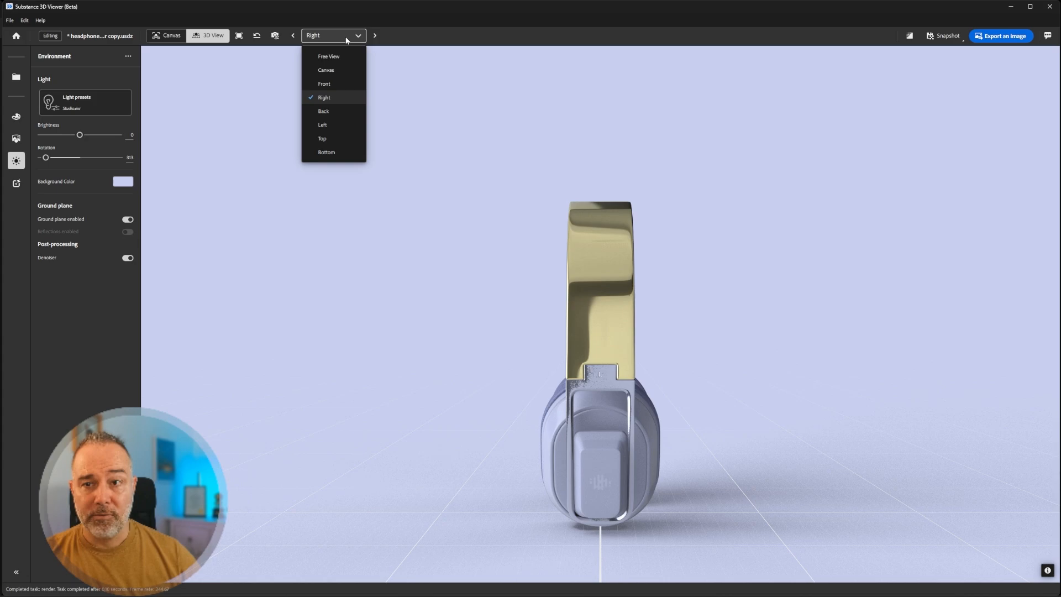
left_click(334, 58)
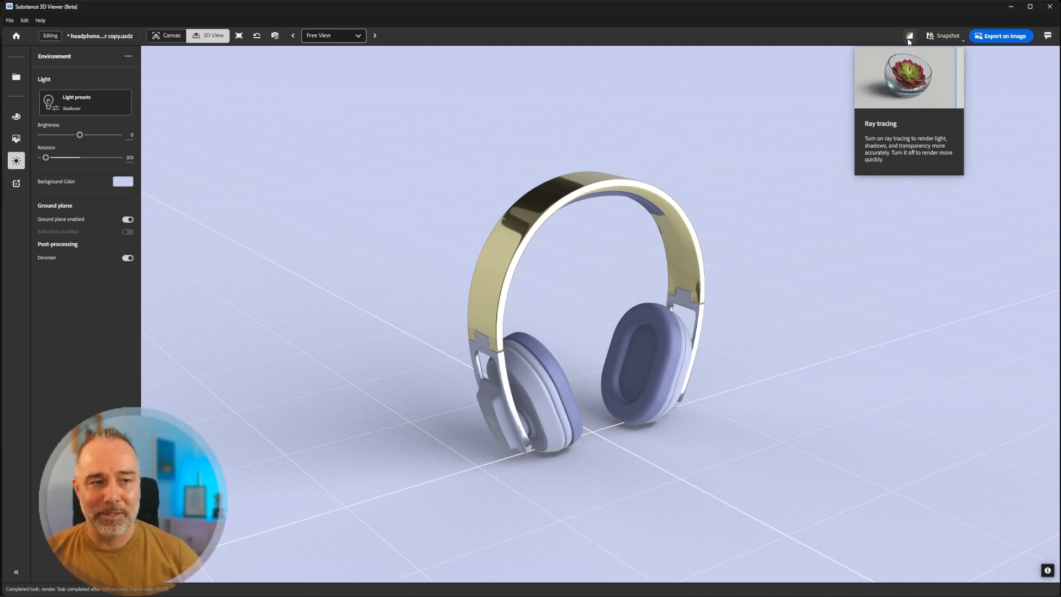
- Toggle the ray tracing mode to compare the headphones' rendering, and restore the original mode
left_click(910, 37)
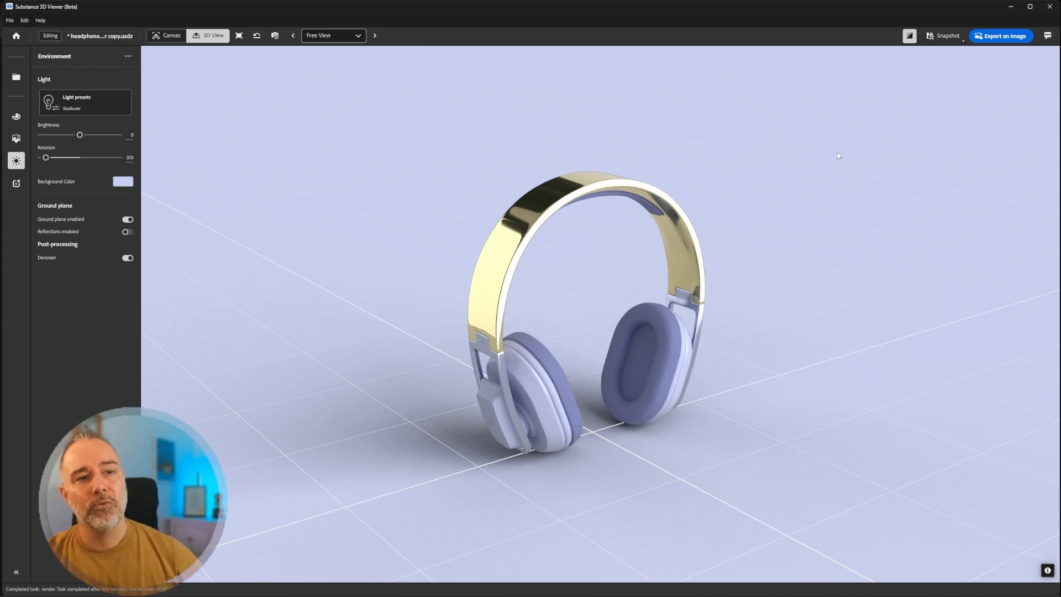
left_click(910, 36)
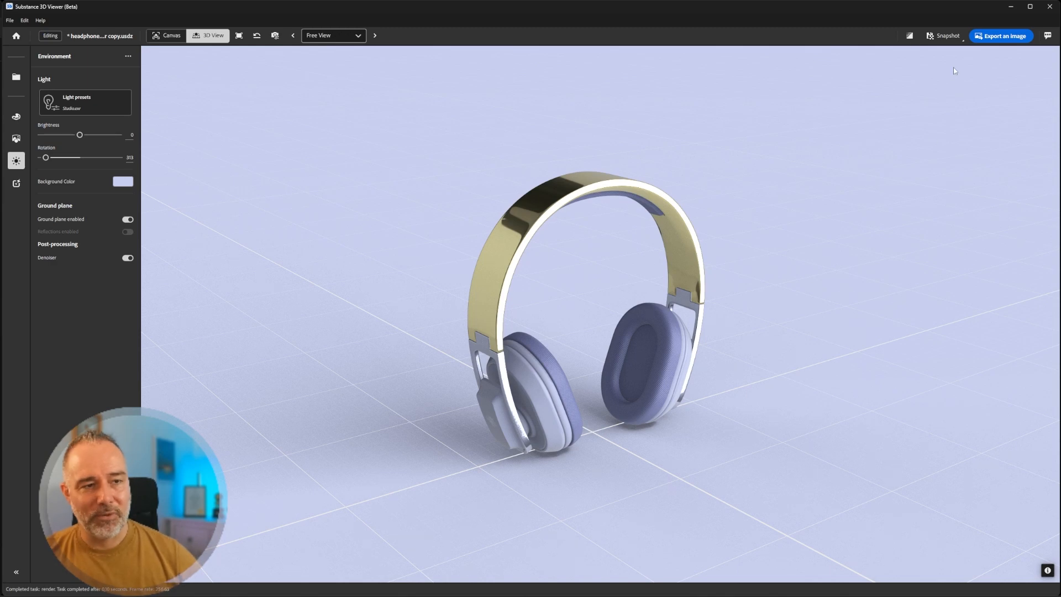
- Turn the snapshot's transparent background off and back on
left_click(954, 38)
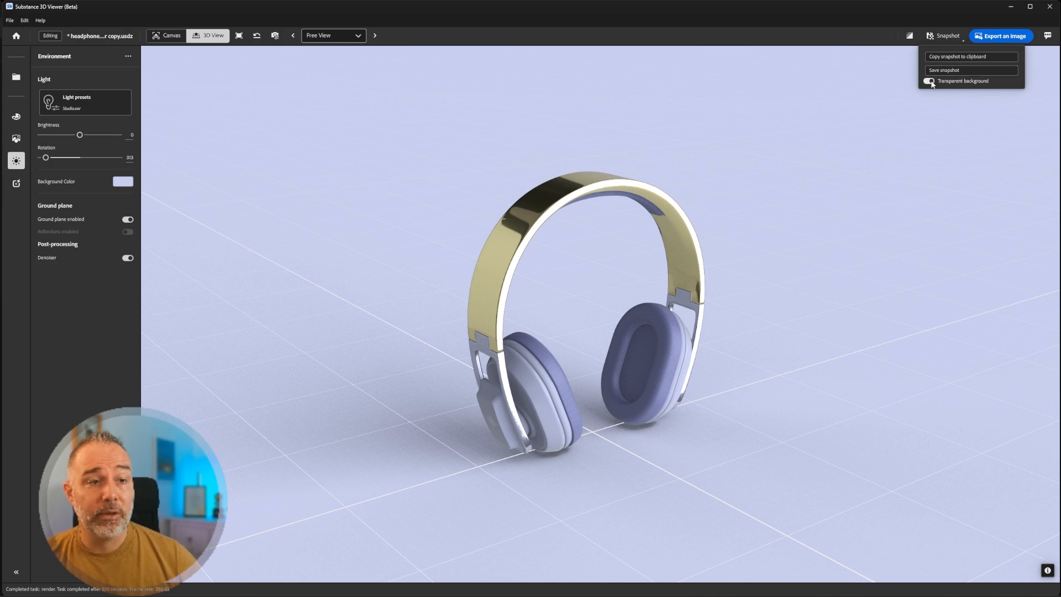
left_click(972, 82)
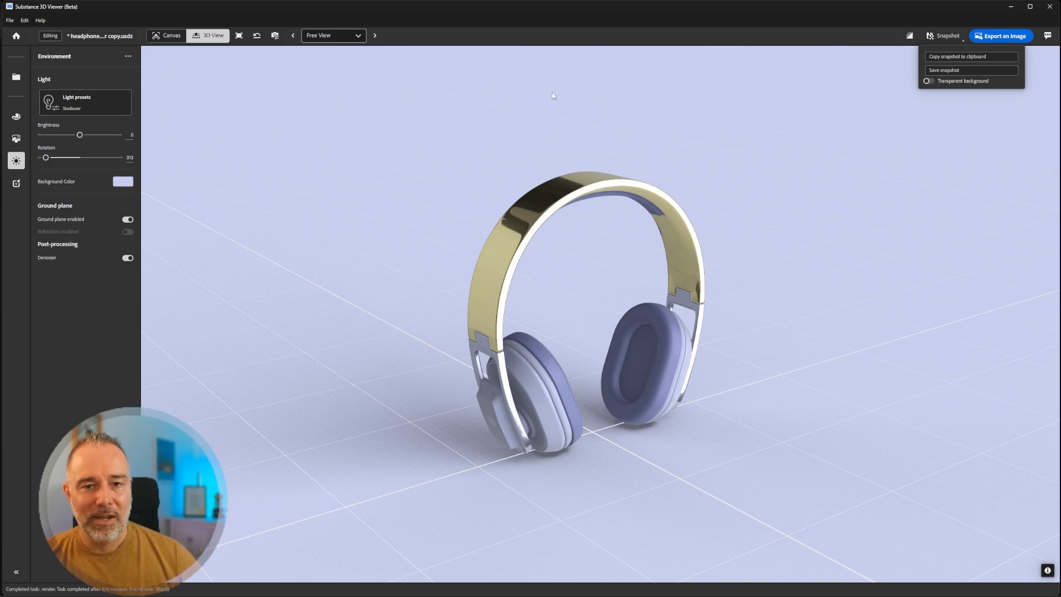
left_click(931, 82)
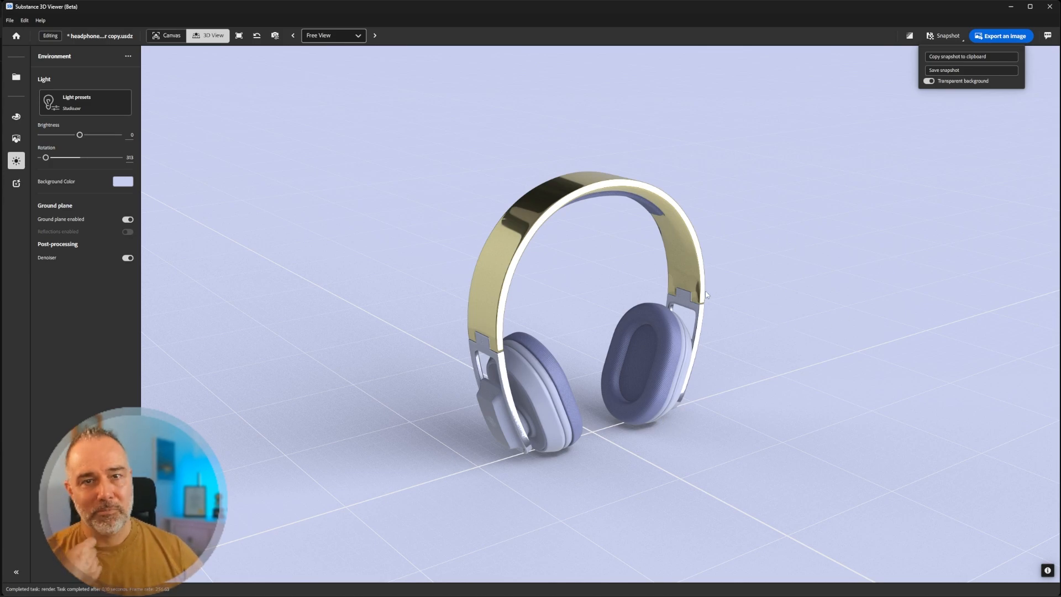
- Try exporting the image at Very high (256 SPP) quality, cancel the render, and reset the quality to Medium (16 SPP)
left_click(1005, 37)
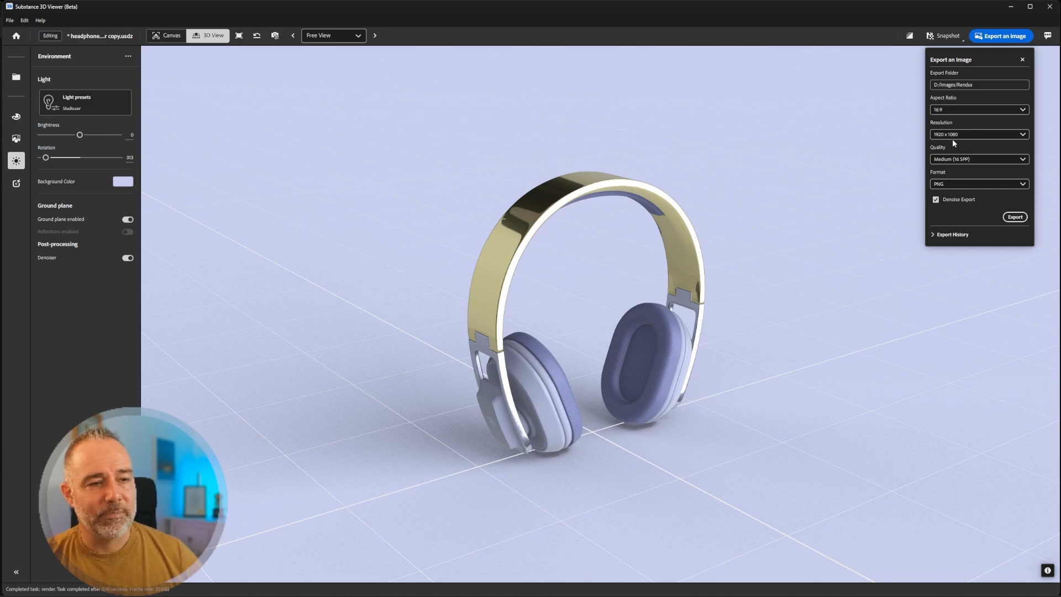
left_click(984, 161)
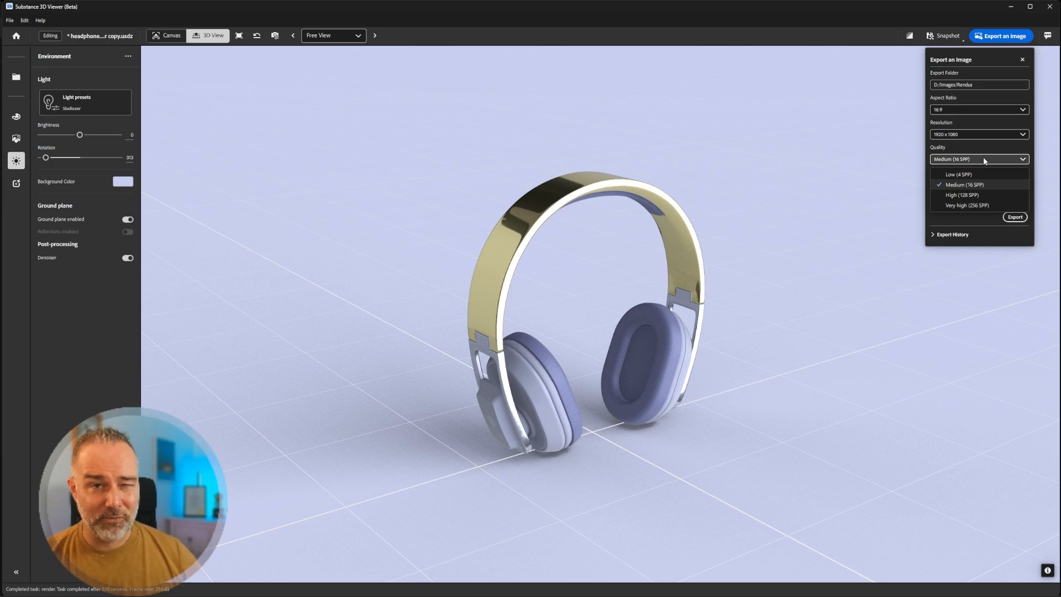
left_click(967, 204)
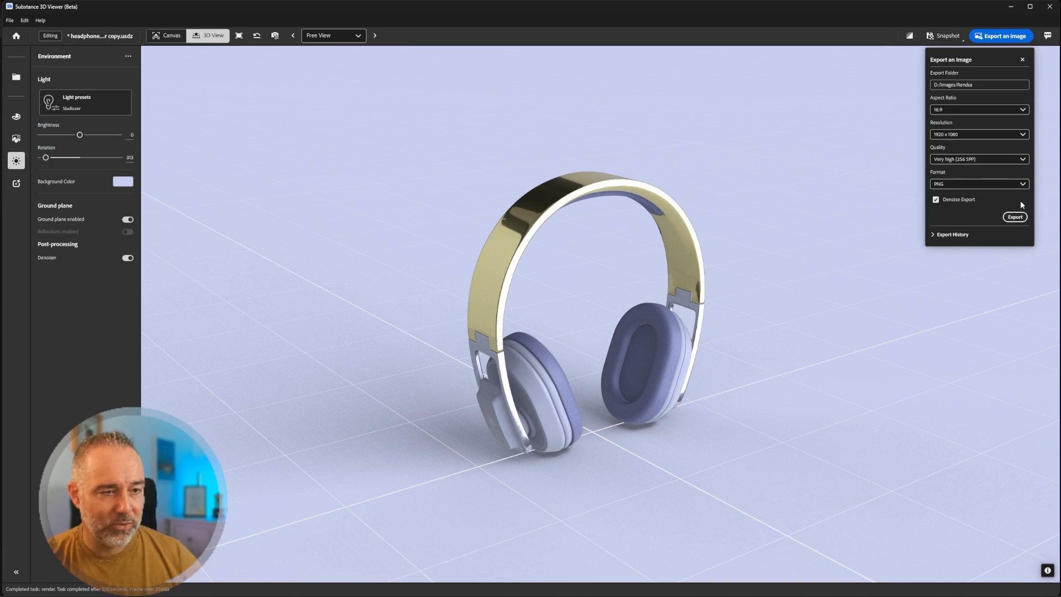
left_click(1020, 217)
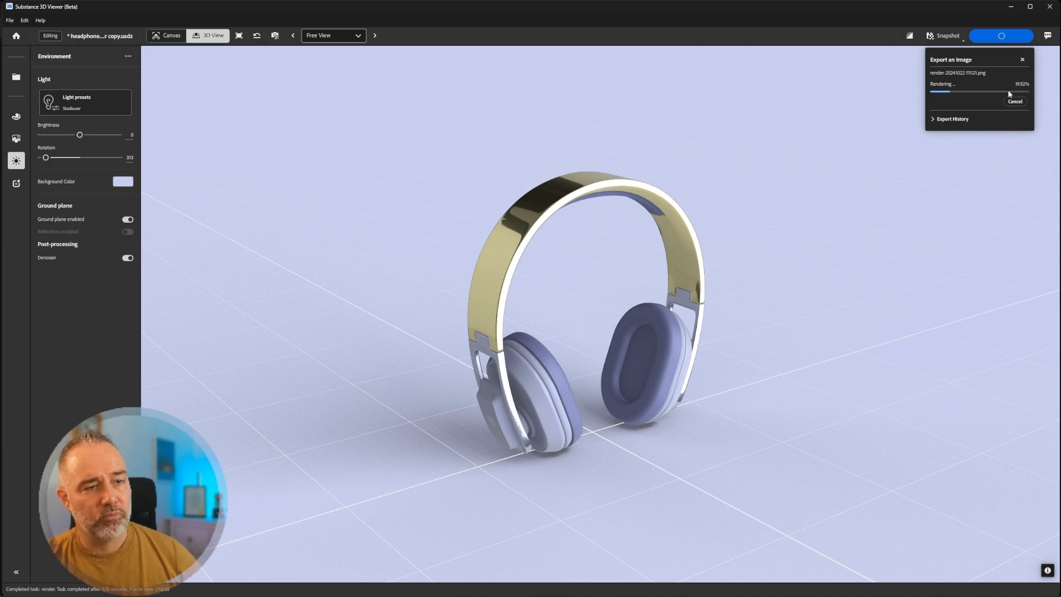
left_click(1015, 101)
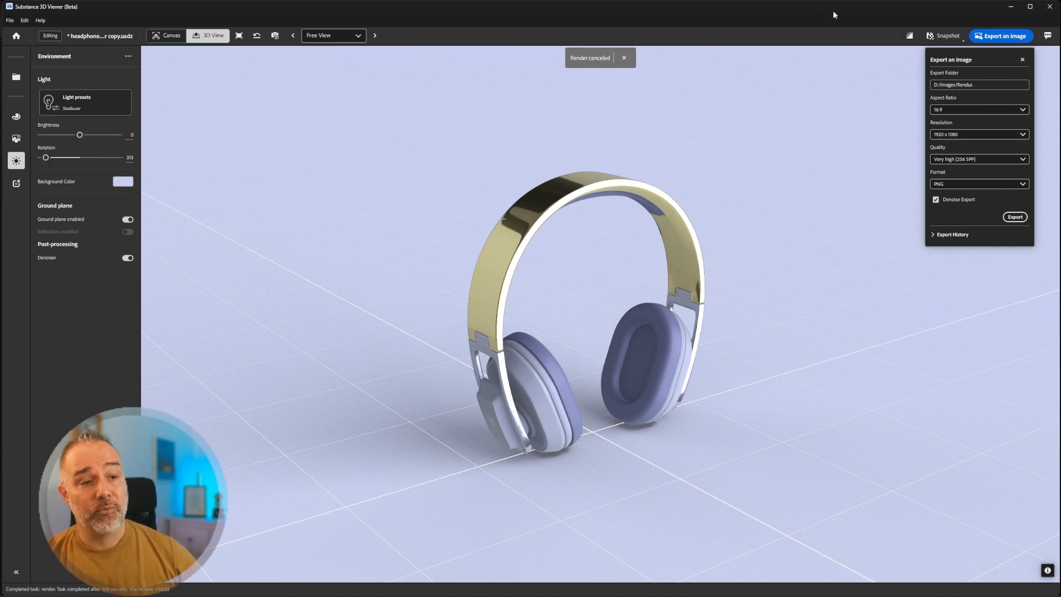
left_click(946, 159)
left_click(957, 184)
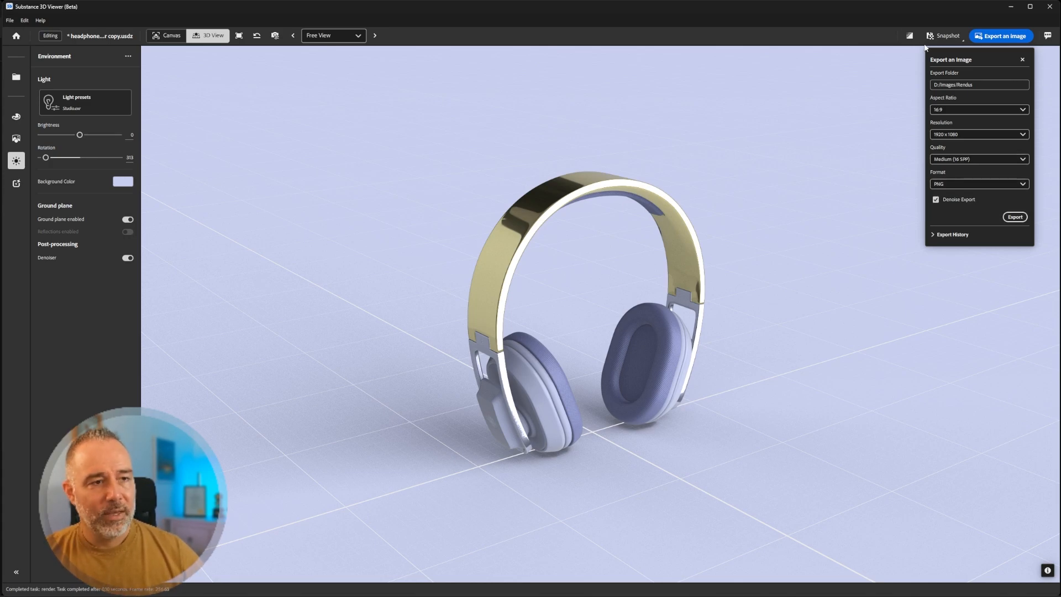
- View the beta feedback survey and close it unanswered
left_click(1048, 35)
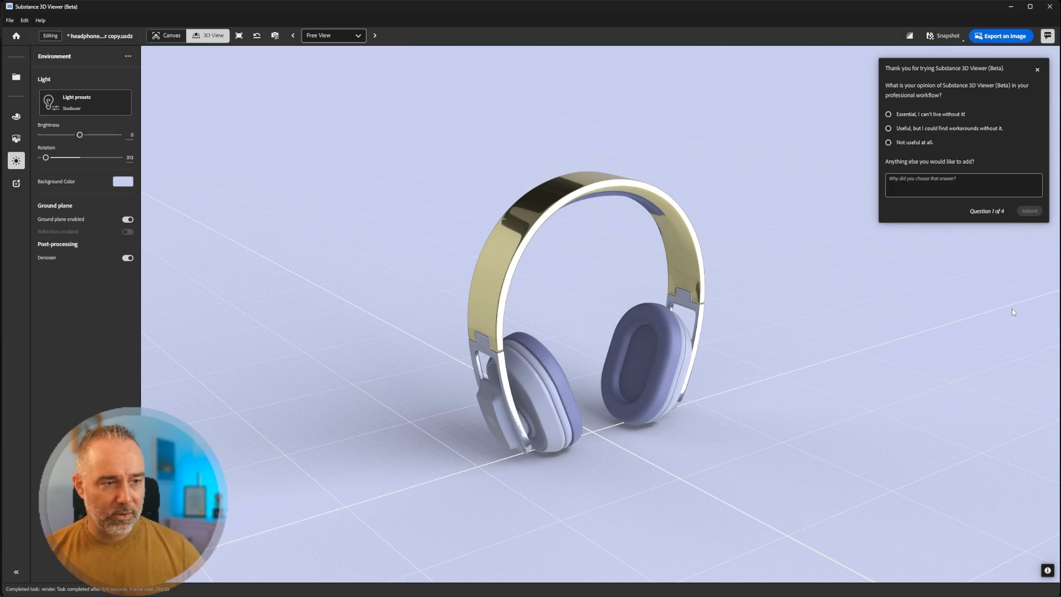
left_click(1037, 70)
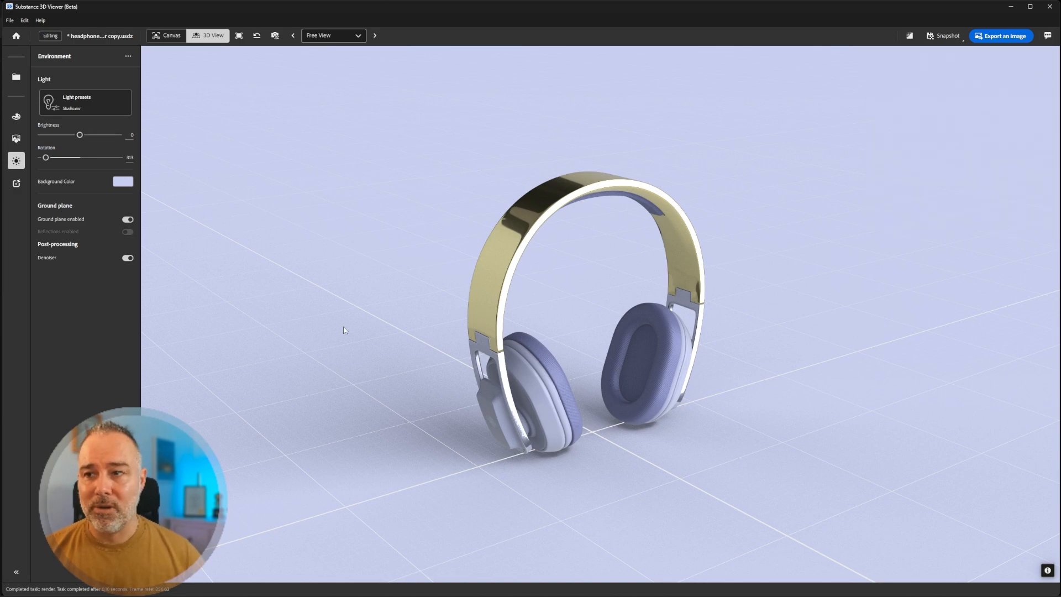
- View the opening settings for barrel_chair.glb and cancel opening the model
left_click(10, 22)
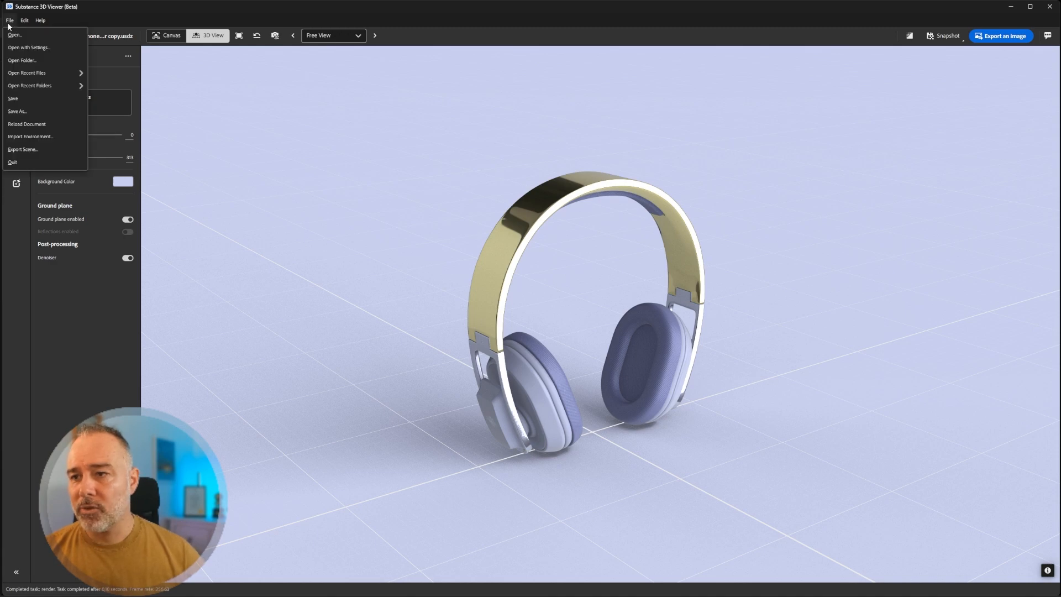
left_click(27, 48)
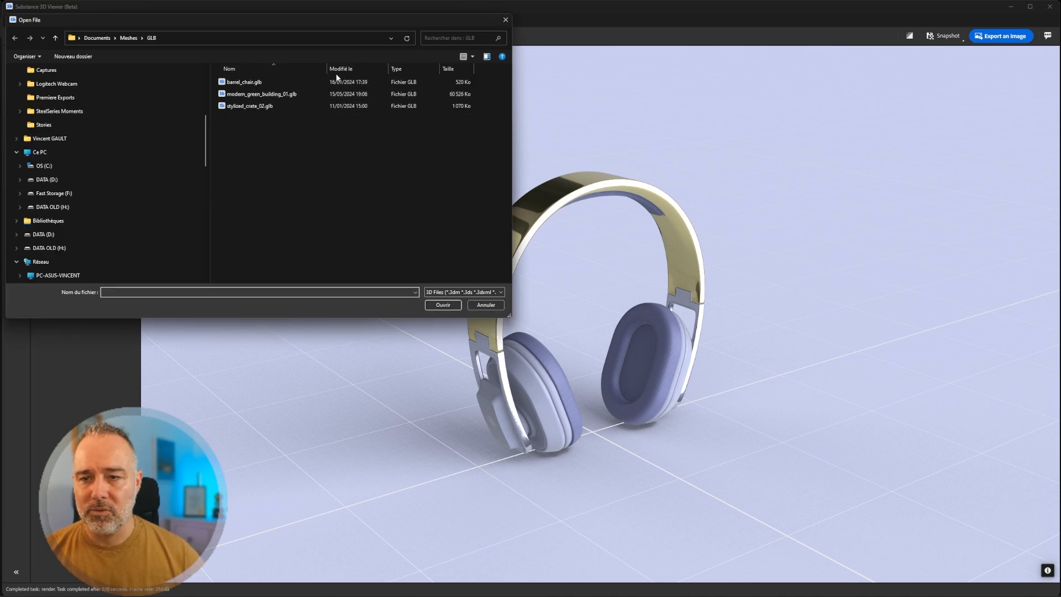
double_click(246, 82)
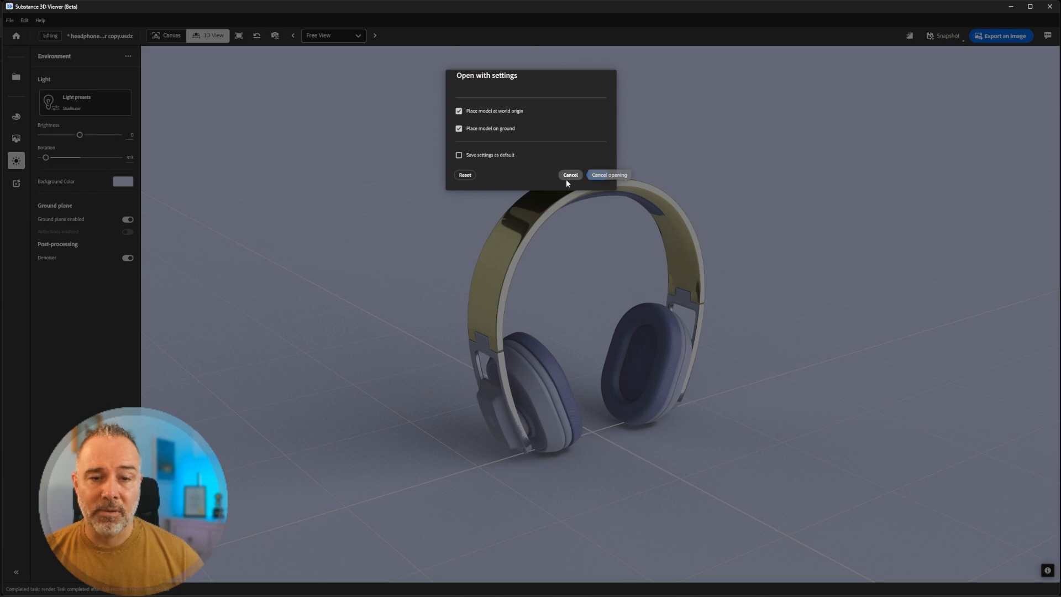
left_click(596, 174)
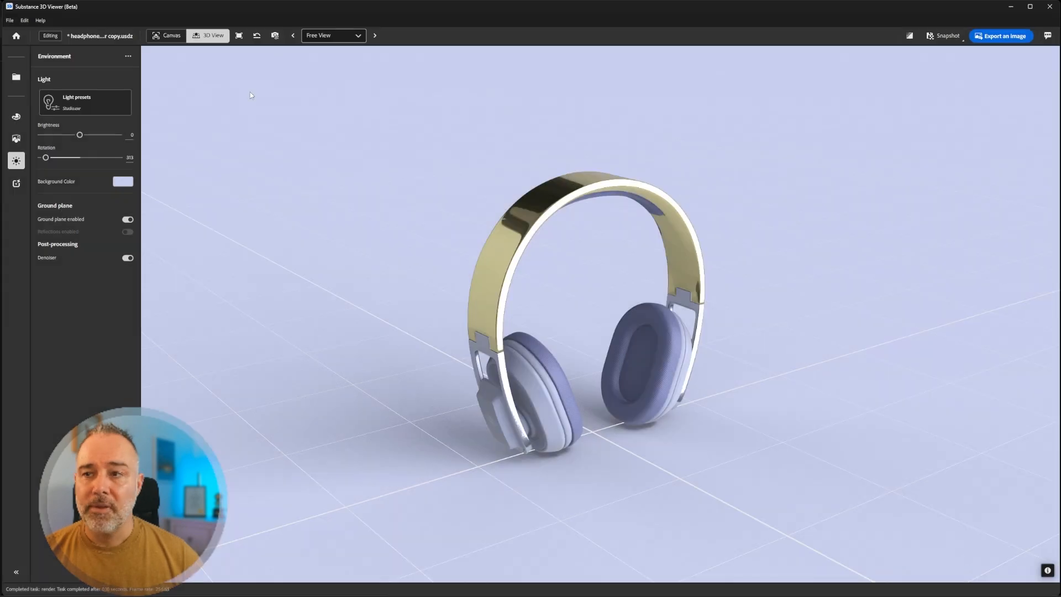
- Look over the recent file options and the save-as dialog for the headphone scene, and close it without saving
left_click(10, 21)
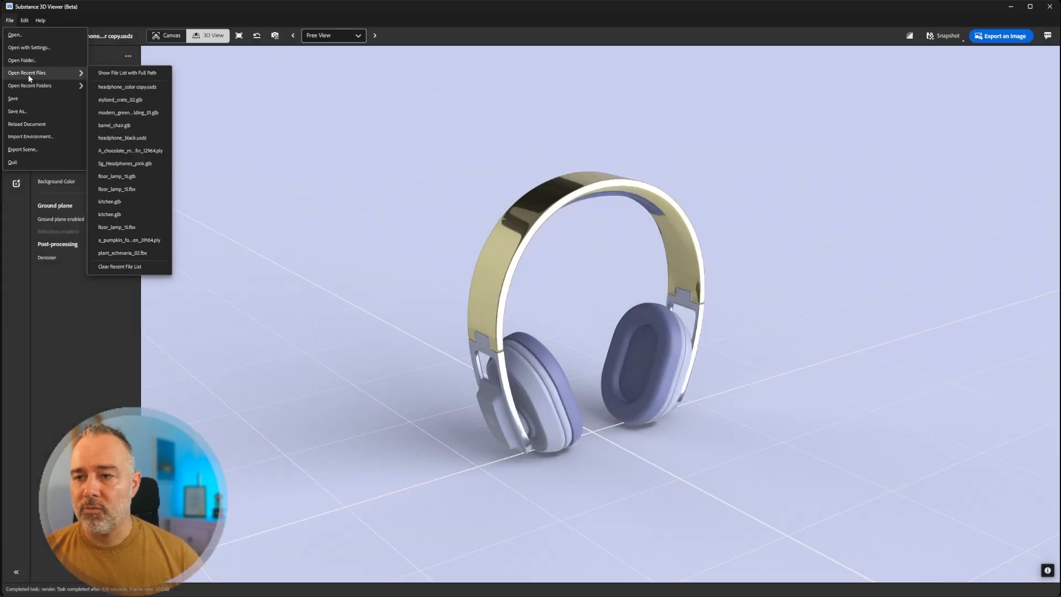
mouse_move(45, 88)
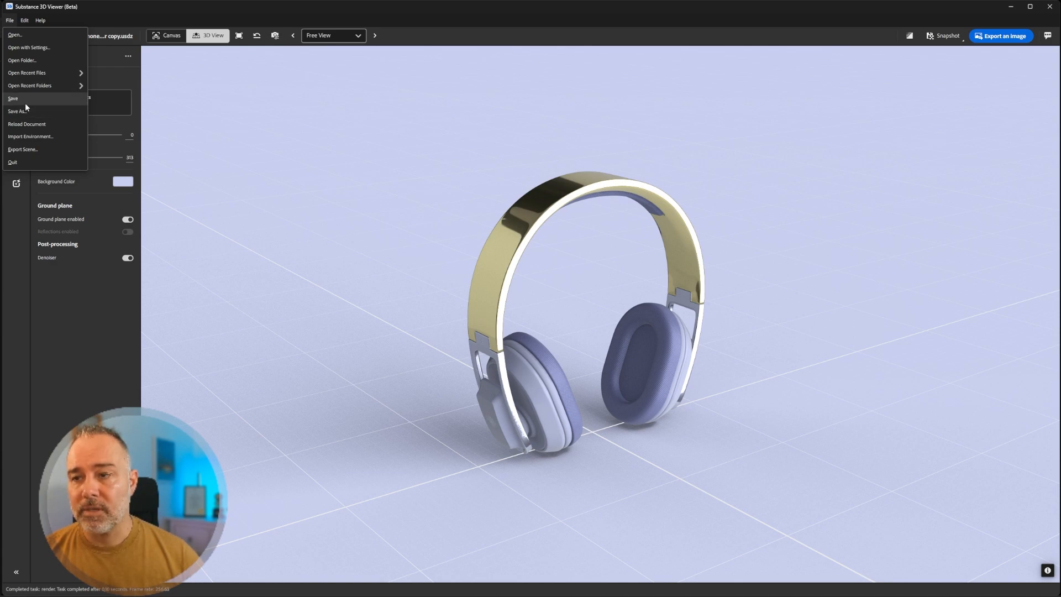
left_click(25, 109)
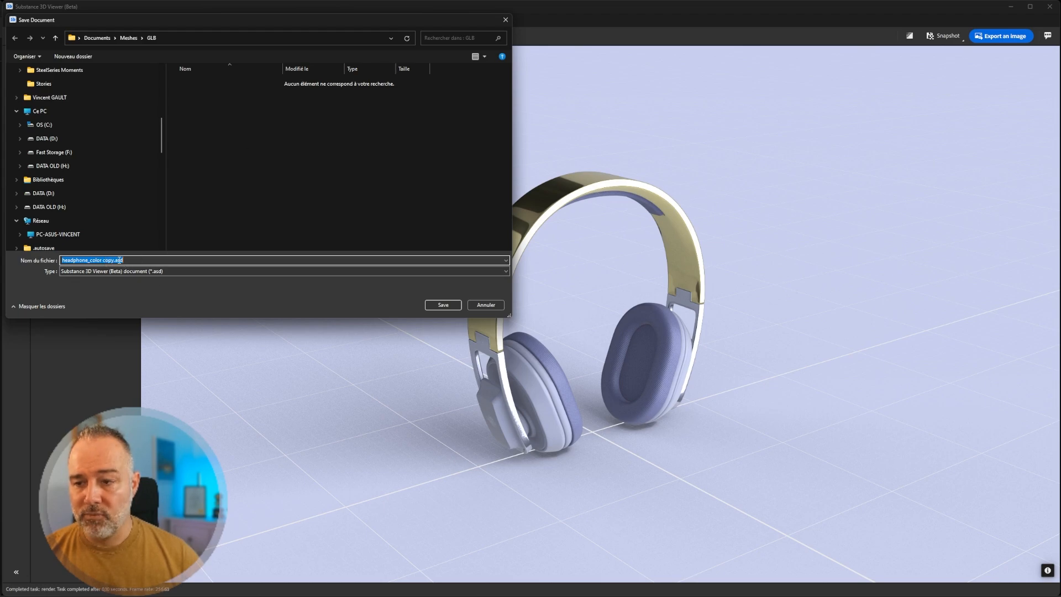
left_click(502, 23)
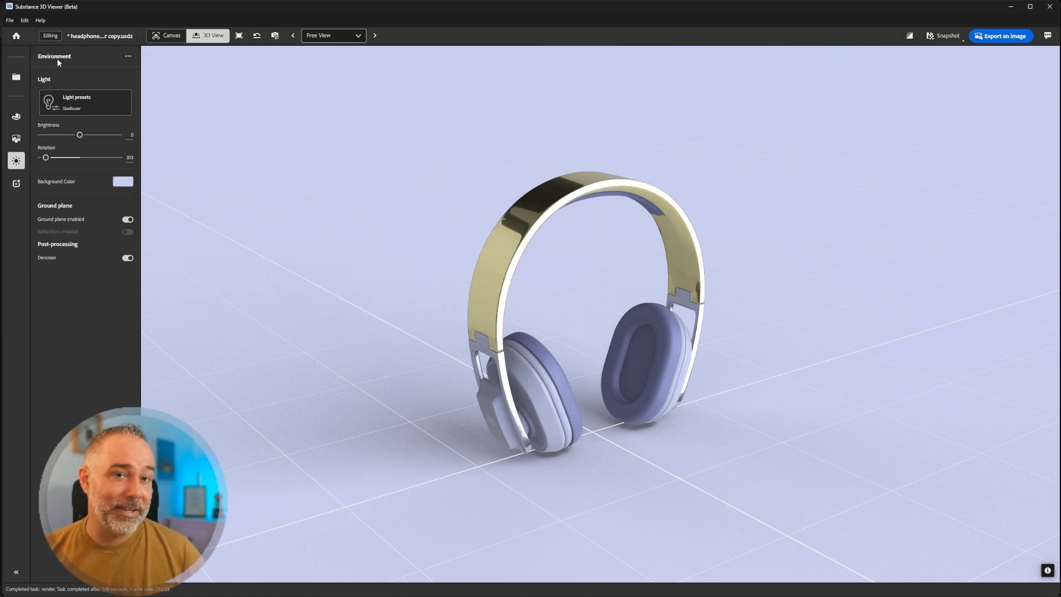
- Examine the available file formats for exporting the scene, and close the export dialog without exporting
left_click(9, 20)
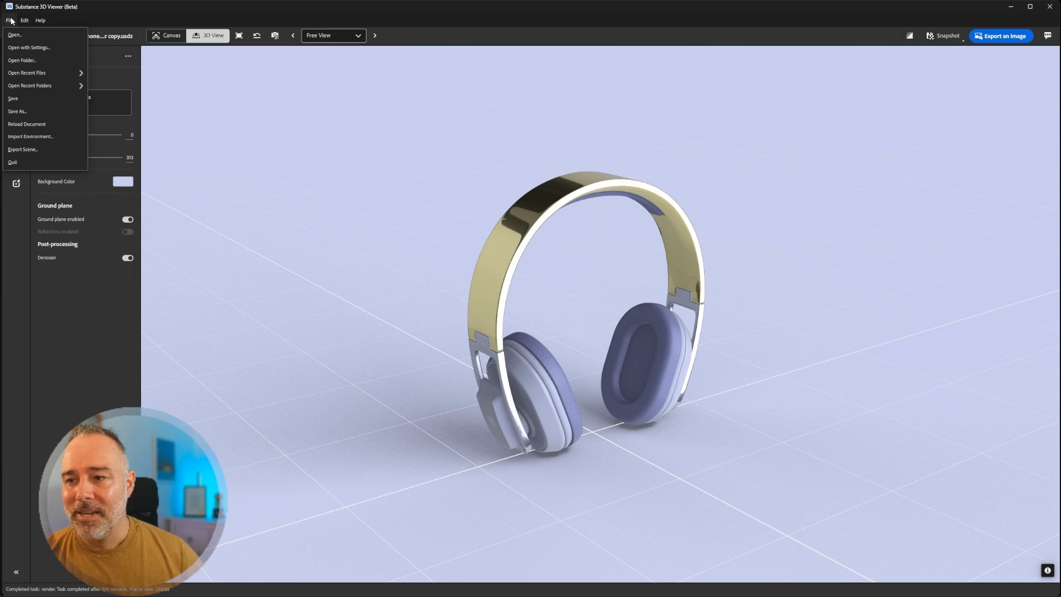
left_click(34, 150)
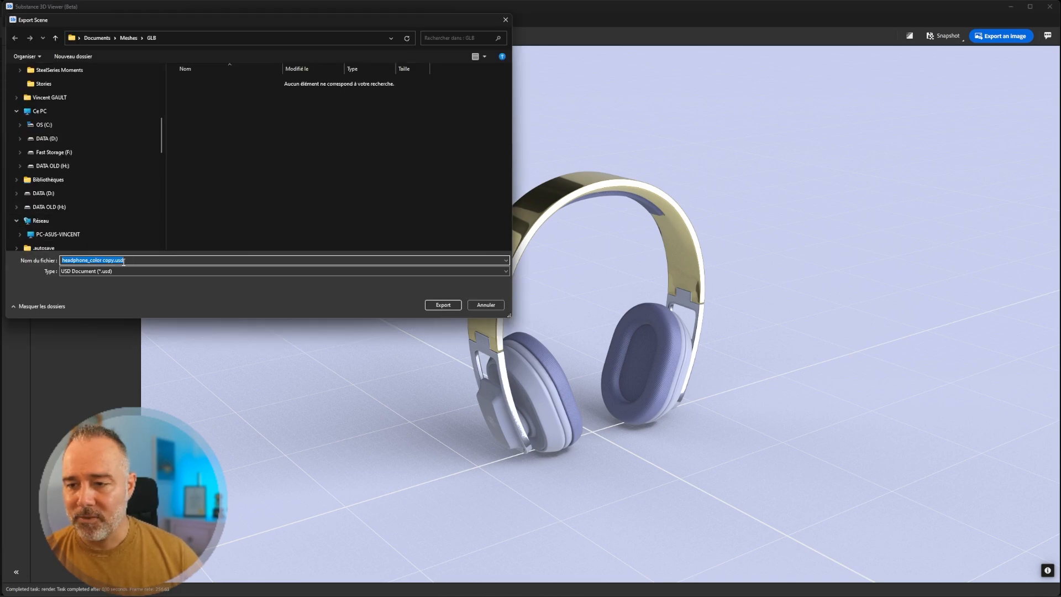
left_click(133, 271)
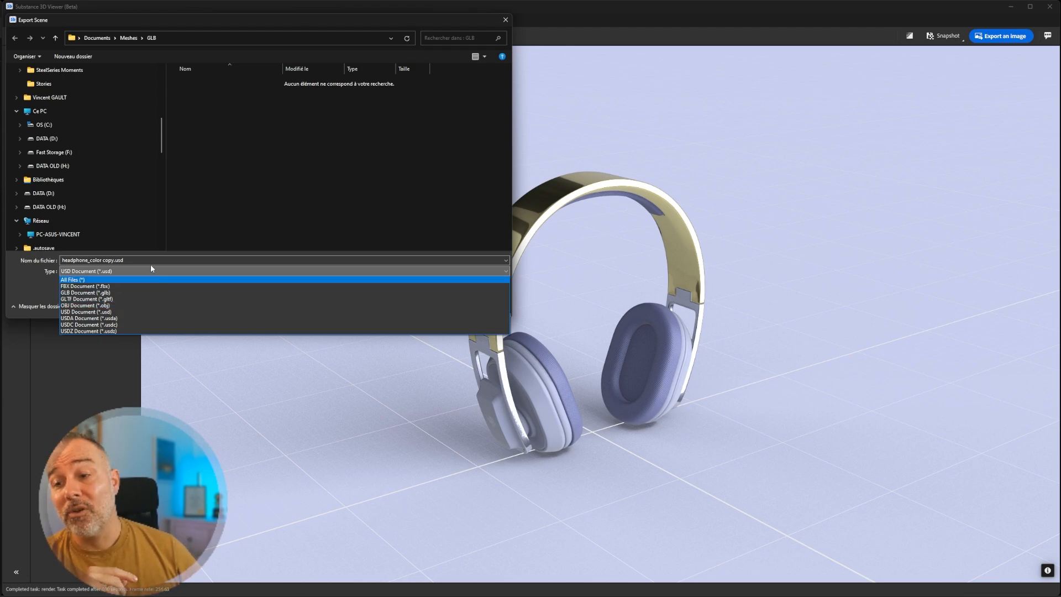
left_click(150, 279)
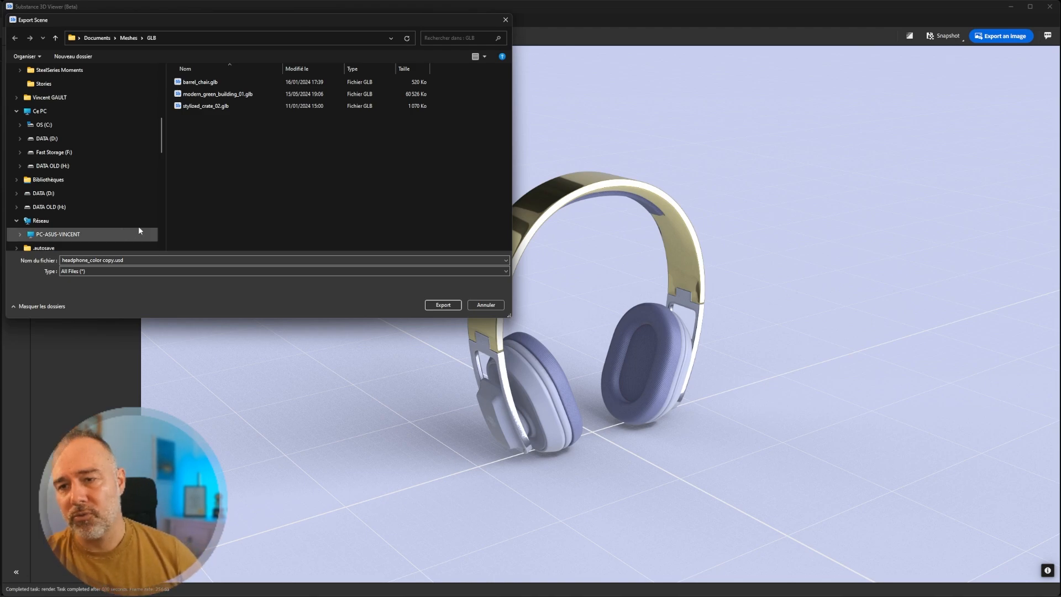
left_click(505, 21)
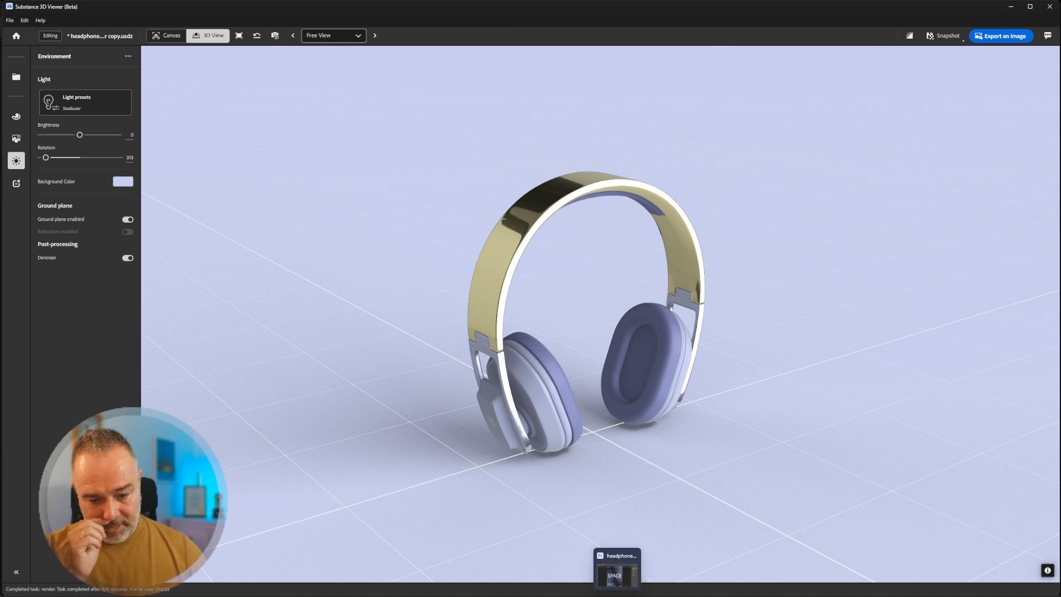
- Switch to Photoshop and place the headphone_black model on the headphone_poster_V4.psd poster, above the SPACE text layer
left_click(616, 574)
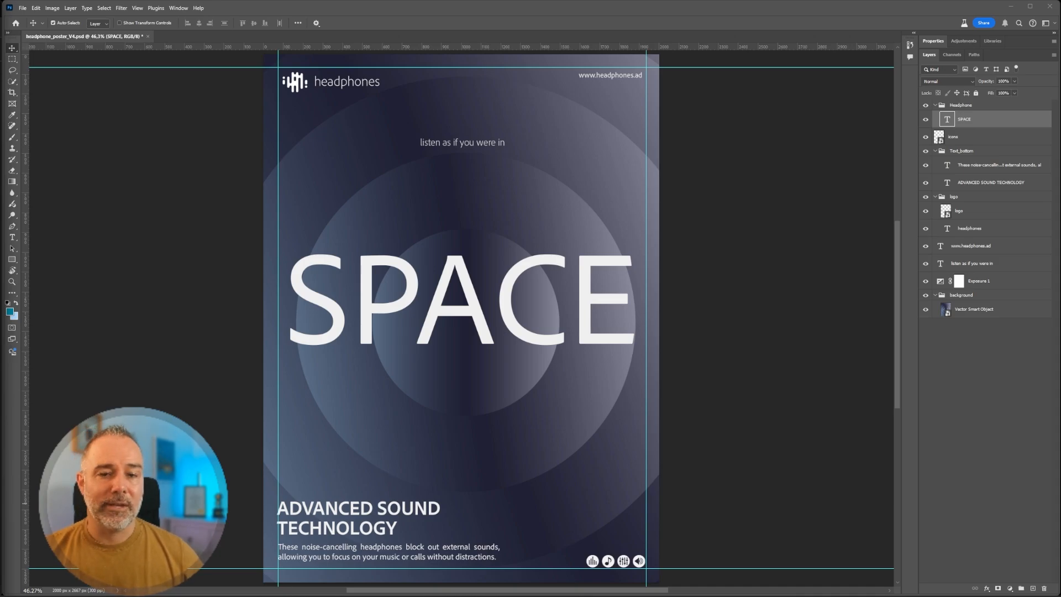
left_click_drag(121, 244, 469, 310)
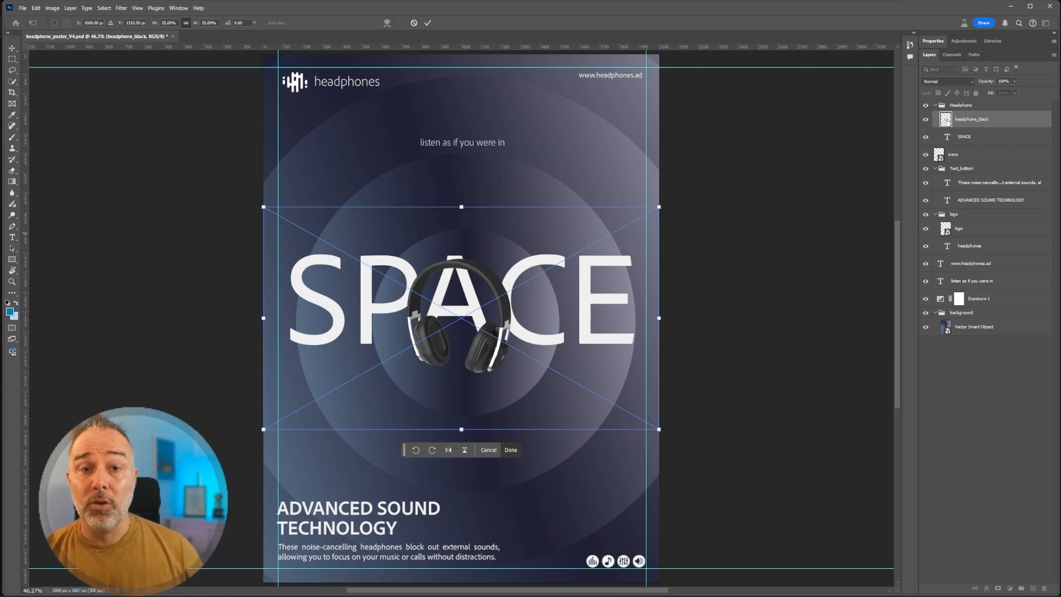
key("Return")
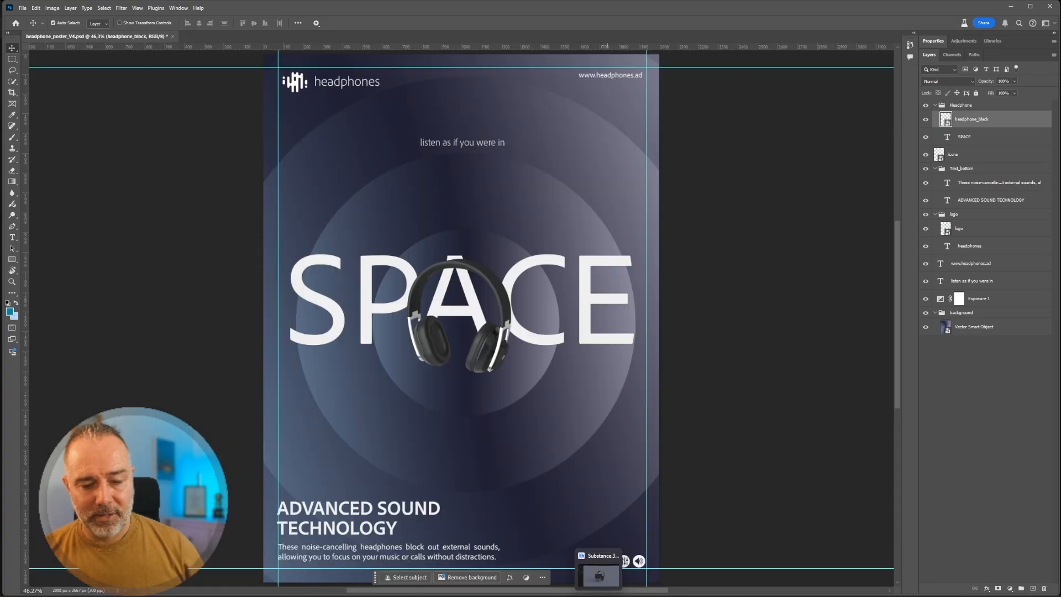
- Switch to Substance 3D Viewer, then orbit the headphones and shift them down within their frame on the poster canvas
left_click(599, 594)
left_click(561, 349)
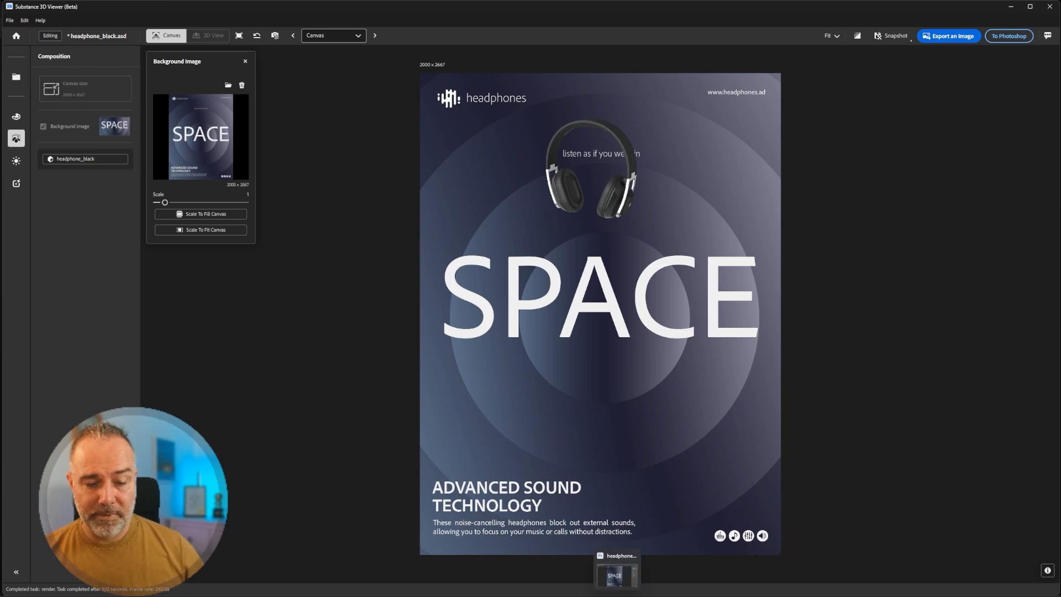
left_click(618, 595)
left_click(600, 595)
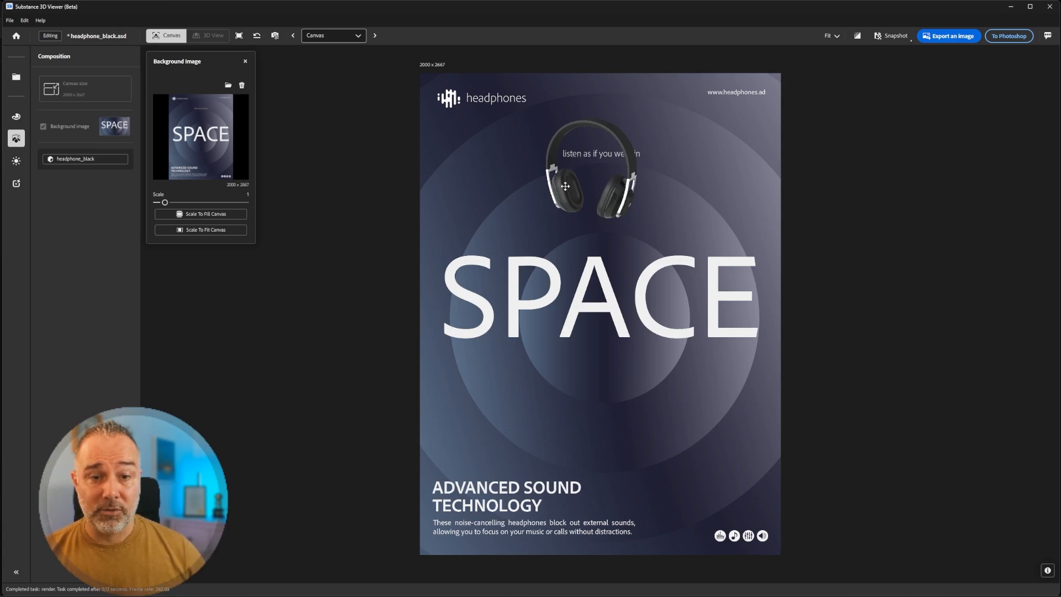
left_click_drag(557, 169, 592, 160)
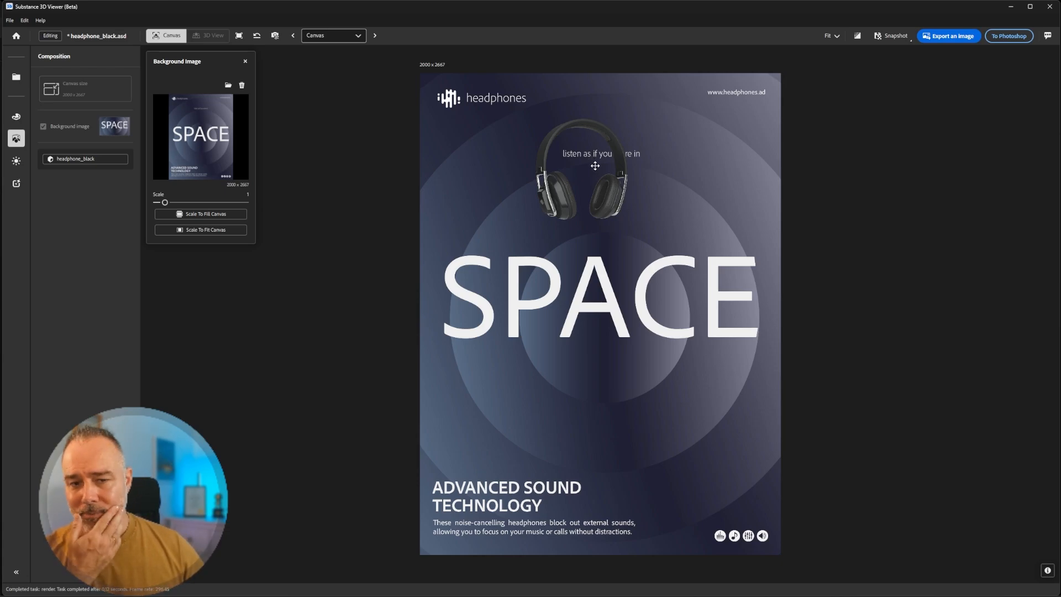
left_click_drag(589, 156, 567, 187)
- Fit the headphone_black frame to the canvas and orbit the headphones so the outer ear cup faces forward
left_click(671, 177)
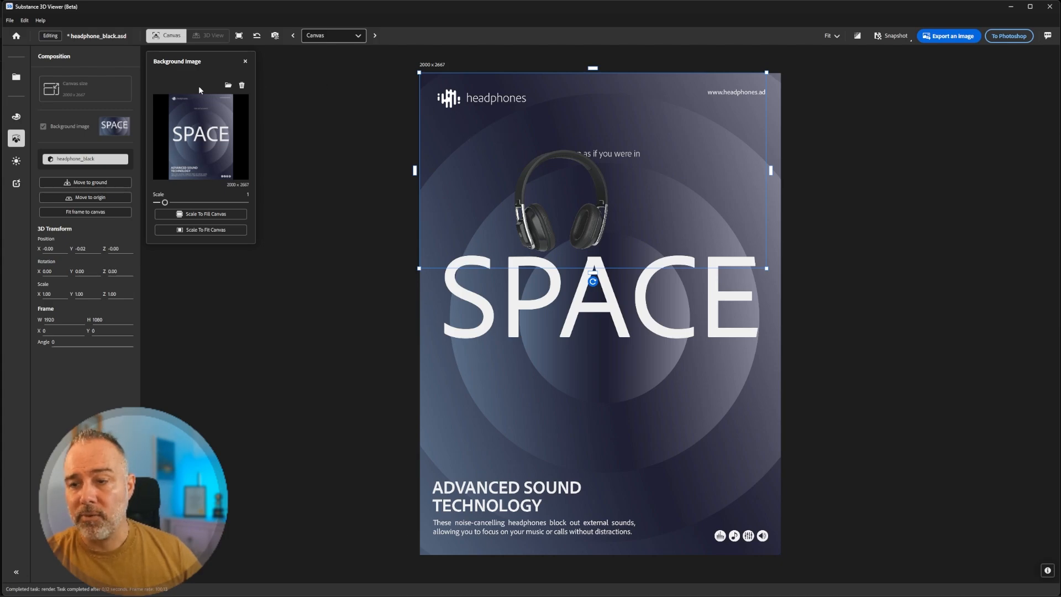
left_click(82, 211)
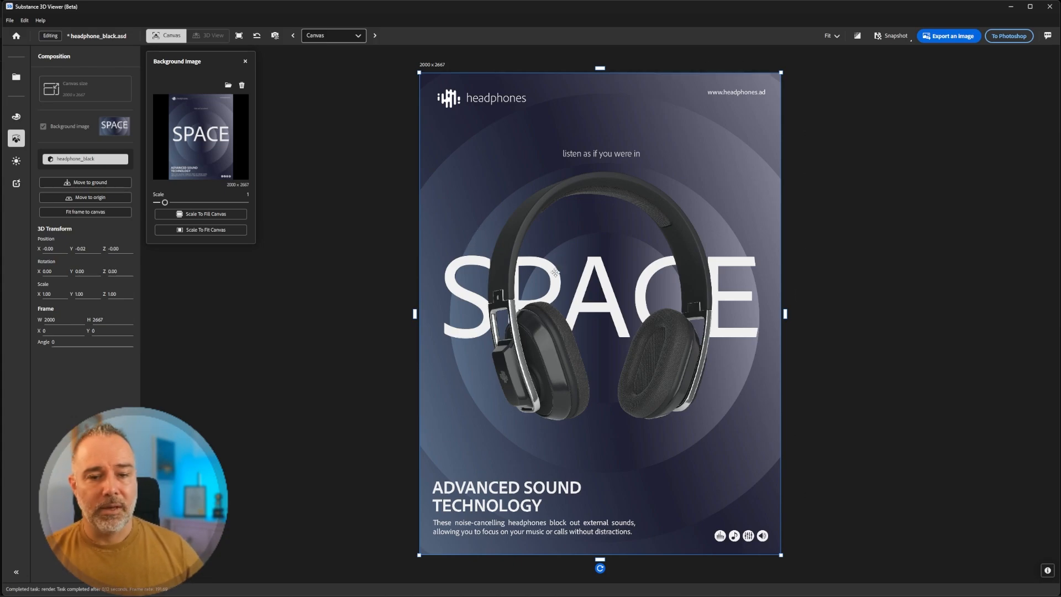
right_click_drag(544, 279, 514, 284)
left_click_drag(513, 283, 658, 267)
left_click_drag(707, 302, 603, 315)
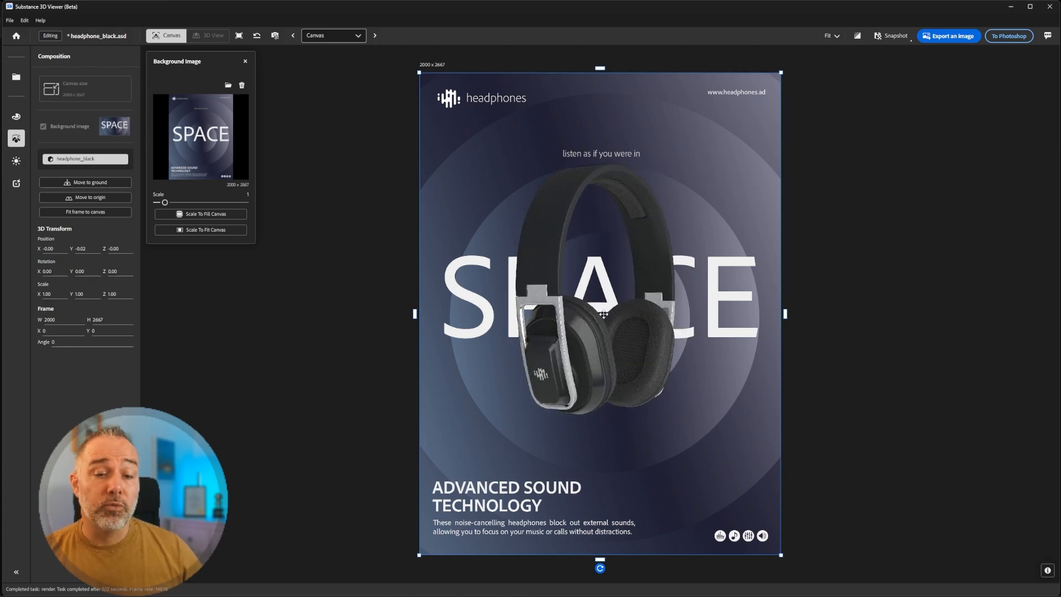
- Shrink the headphones frame, move it to the poster's upper-left area, and enlarge it to about 847 × 1130
left_click_drag(781, 555, 653, 376)
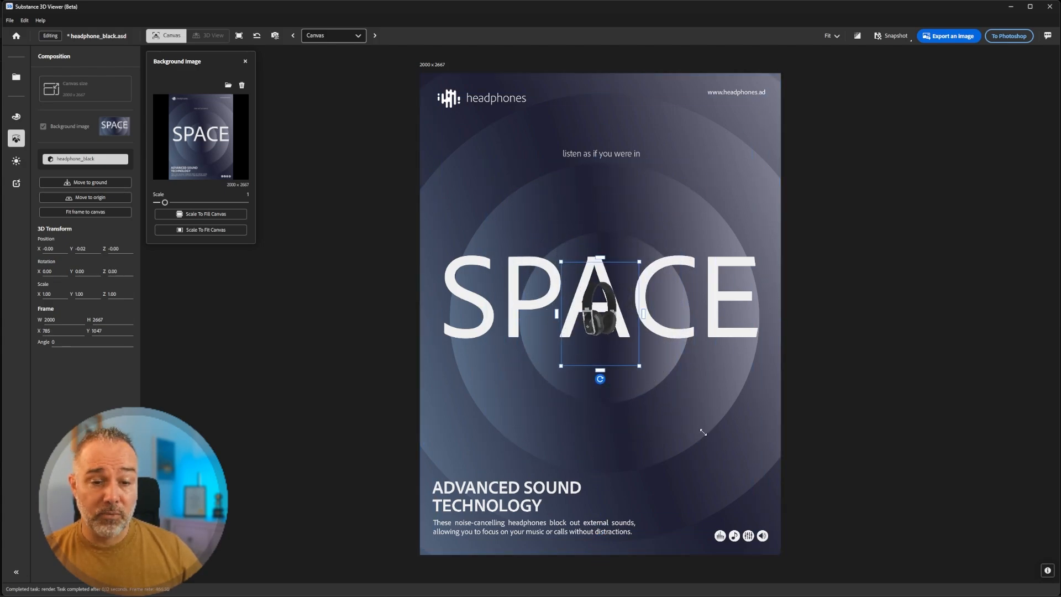
left_click_drag(599, 300, 481, 159)
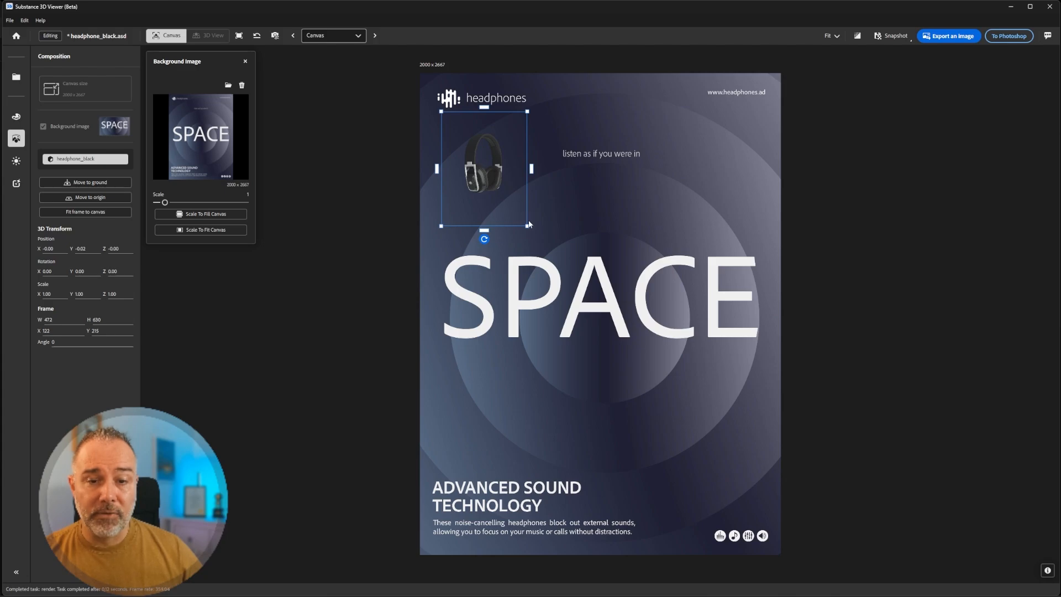
left_click_drag(527, 226, 561, 271)
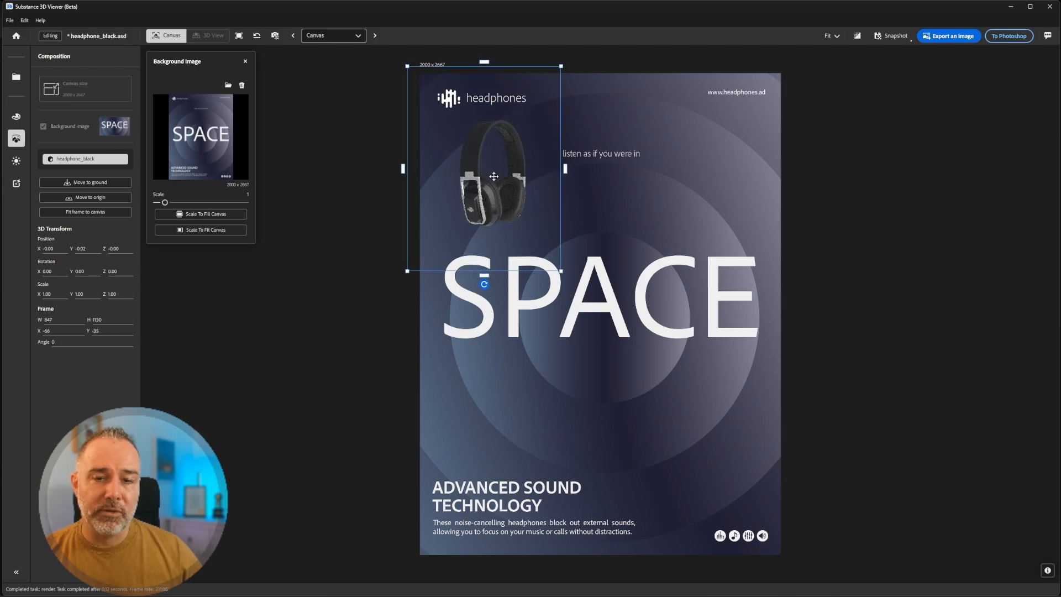
- Refit the headphones frame to the canvas, orbit the model, and move the frame down past the poster's lower edge
left_click(108, 212)
left_click_drag(568, 311, 657, 269)
scroll(569, 273, "up", 2)
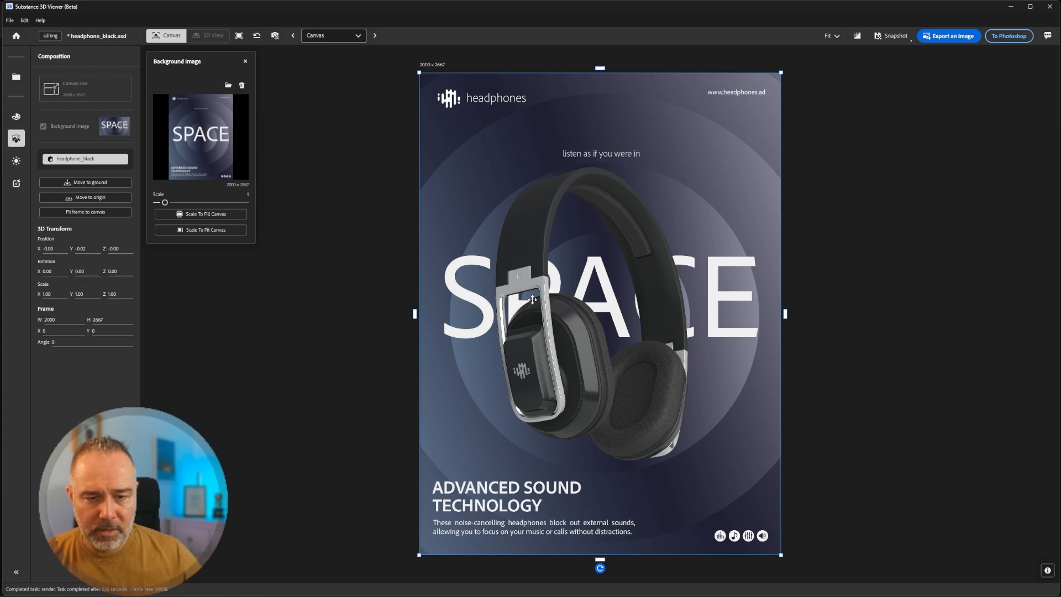
left_click_drag(625, 532, 623, 587)
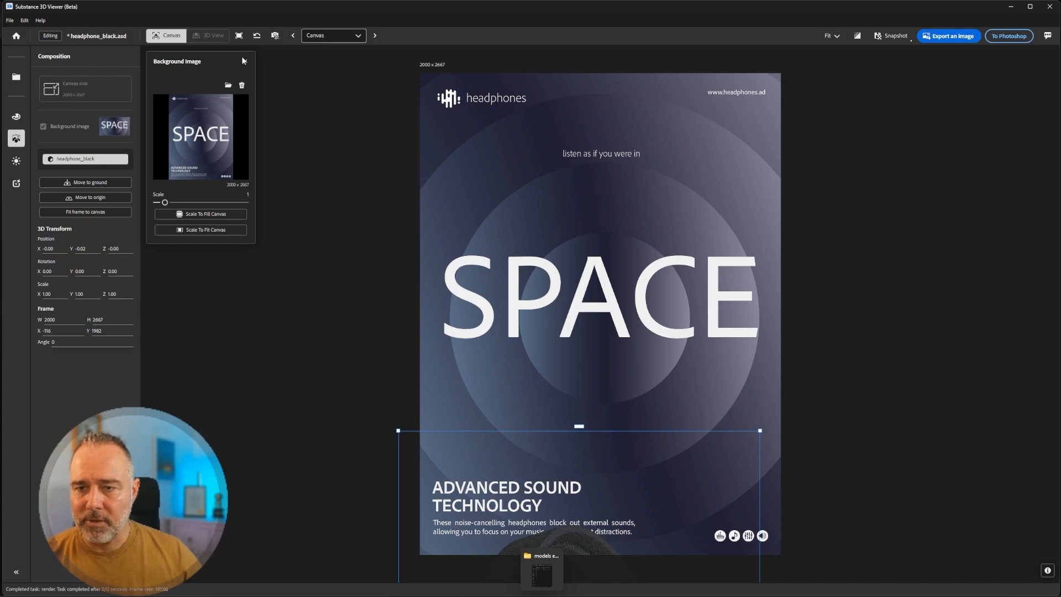
- Switch to Photoshop and reopen the headphone_black smart object for editing in Substance 3D Viewer
key("alt+Tab")
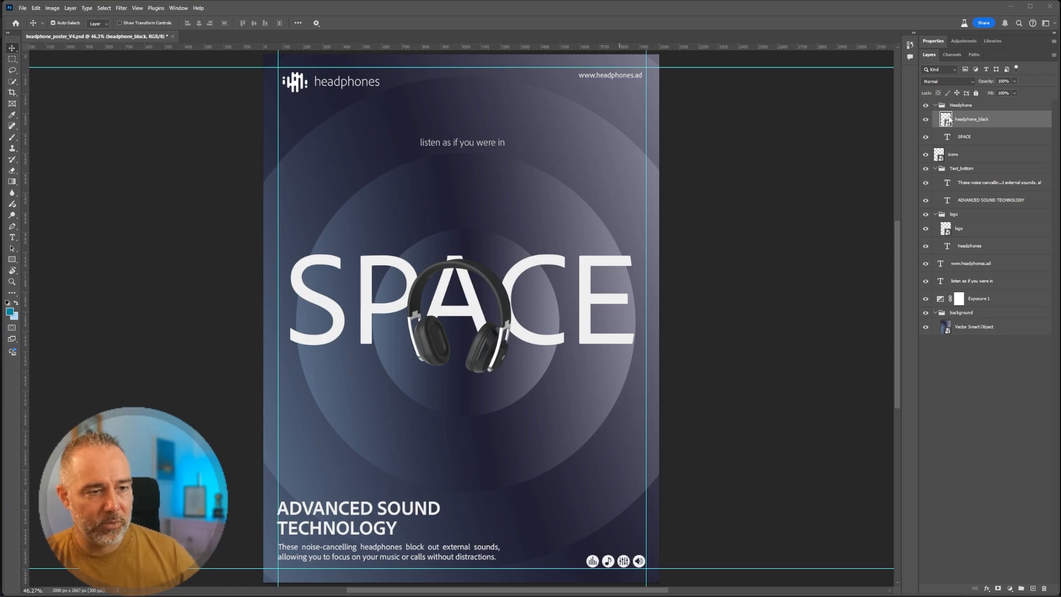
left_click(945, 120)
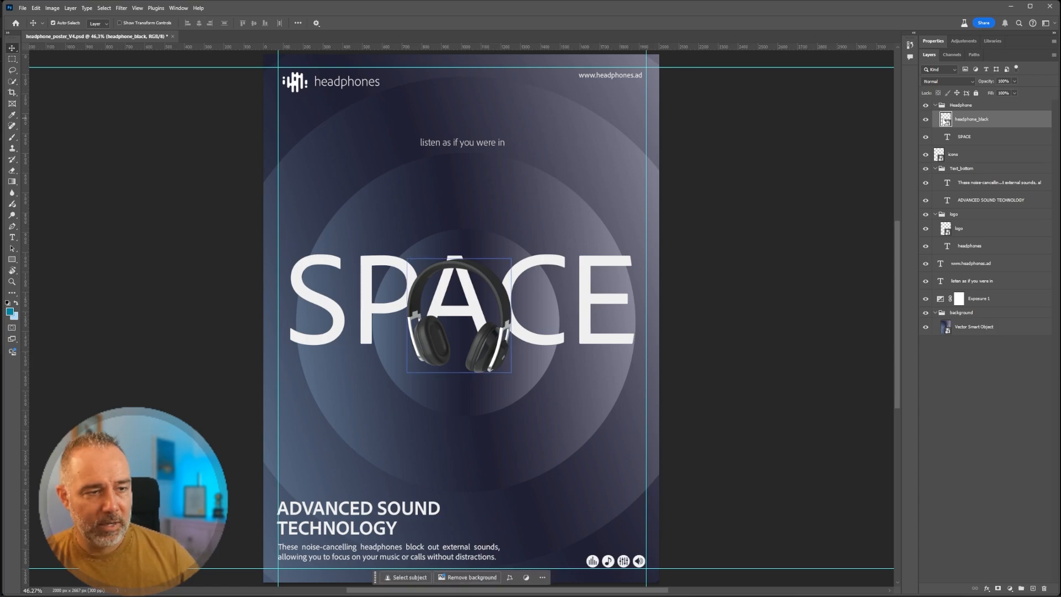
double_click(947, 122)
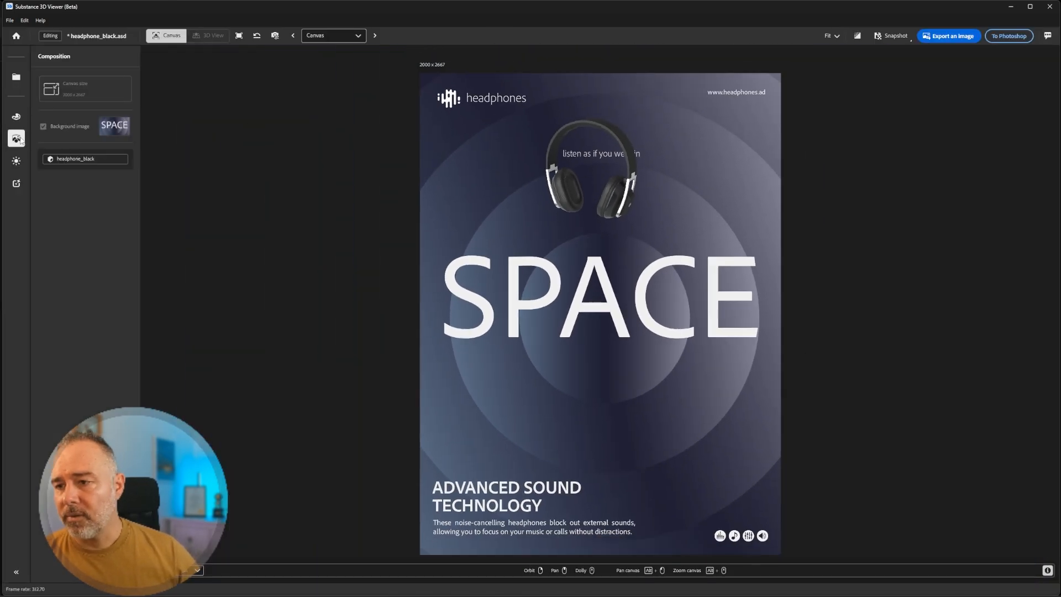
- Fit the headphone_black frame to the canvas and orbit the headphones to a tilted three-quarter view showing the ear cup logo
left_click(104, 159)
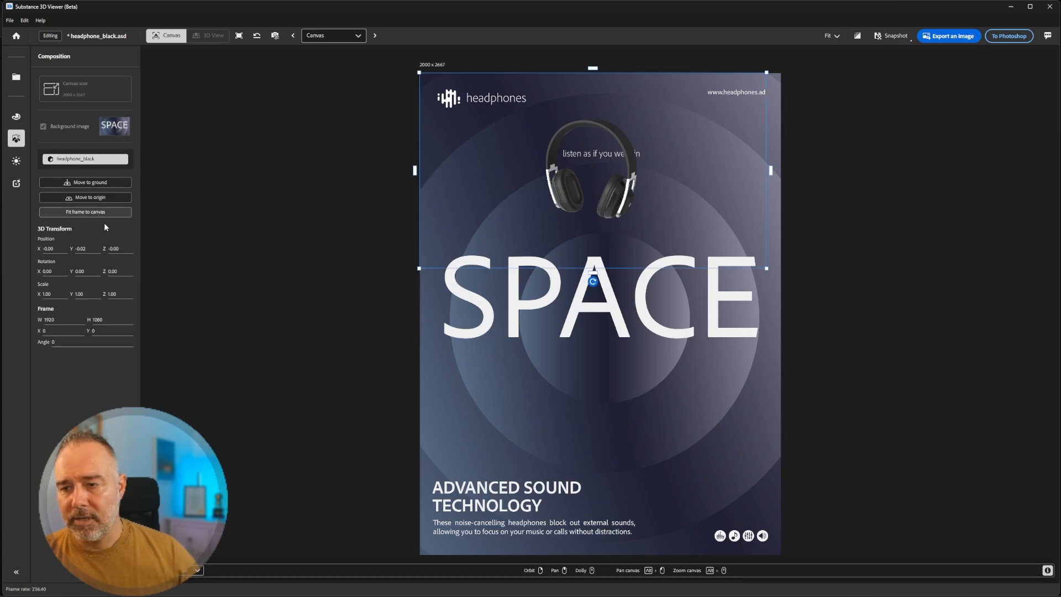
left_click(98, 211)
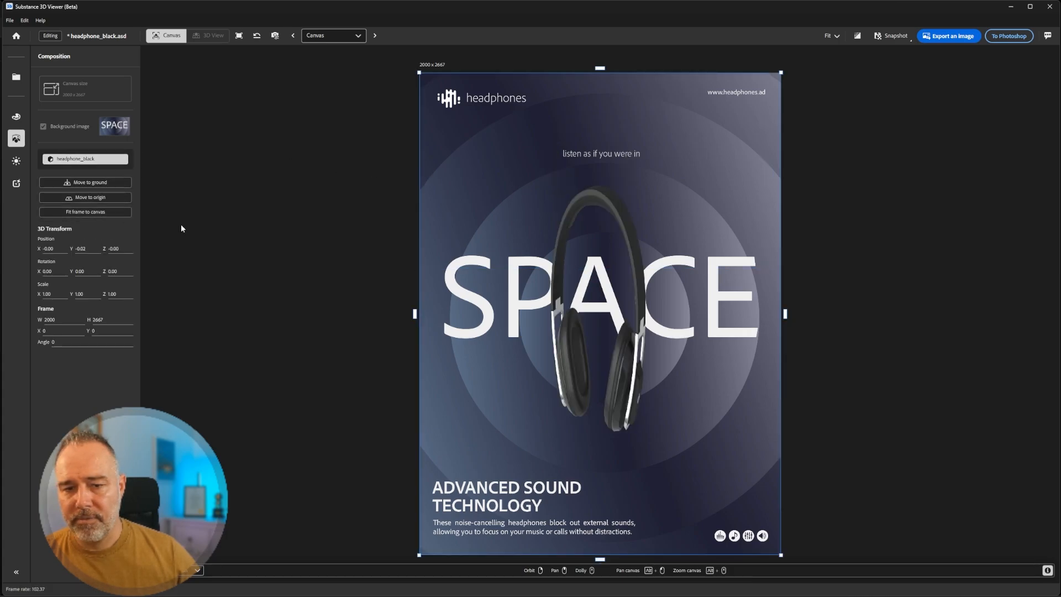
mouse_move(554, 257)
right_mouse_down()
mouse_move(570, 258)
mouse_move(557, 257)
mouse_move(558, 267)
right_mouse_up()
left_click_drag(560, 259, 560, 261)
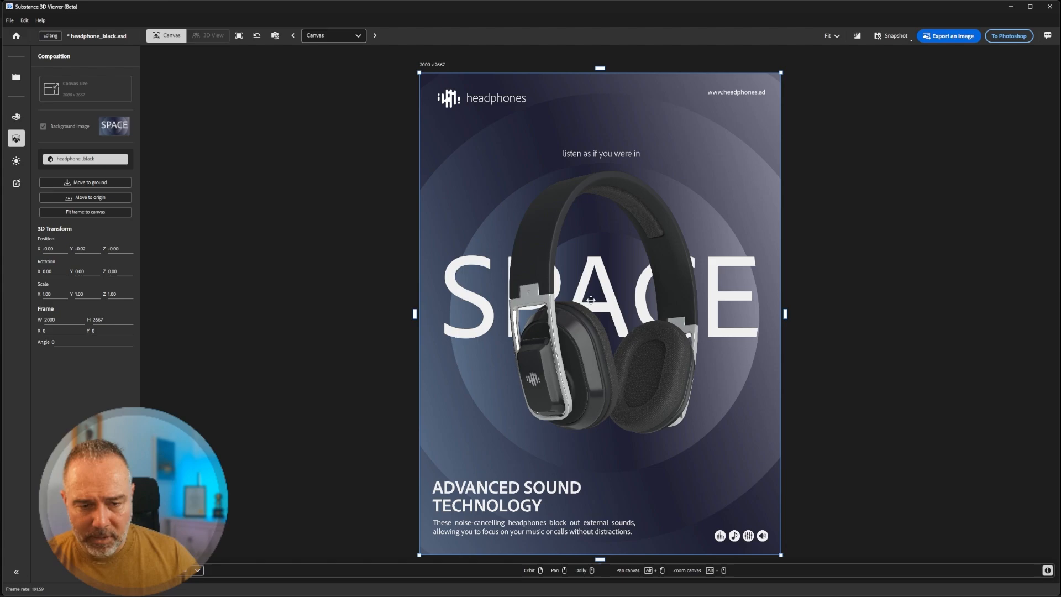
left_click_drag(600, 293, 539, 285)
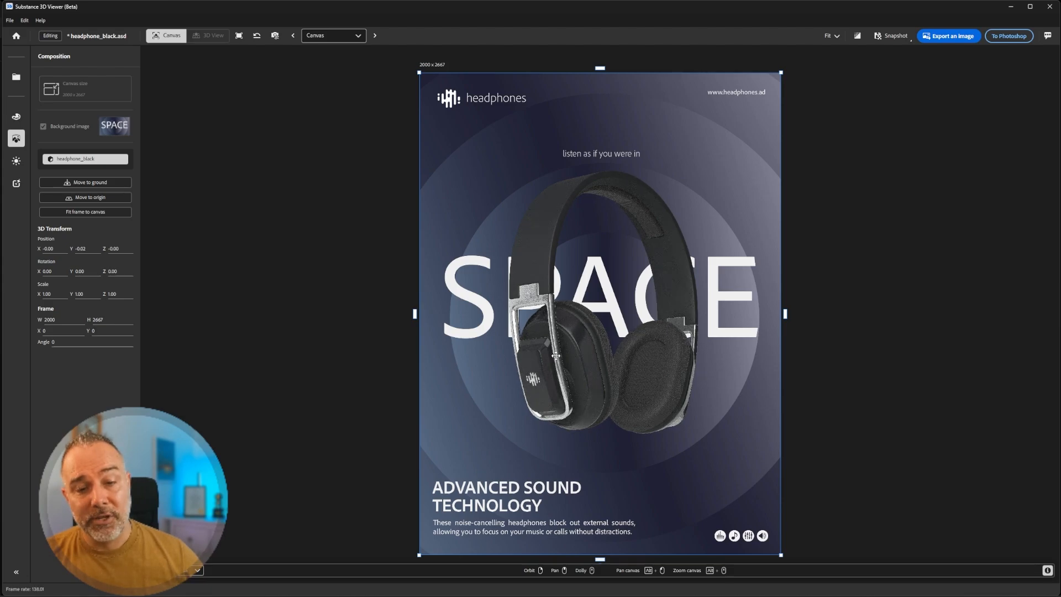
left_click_drag(605, 375, 619, 379)
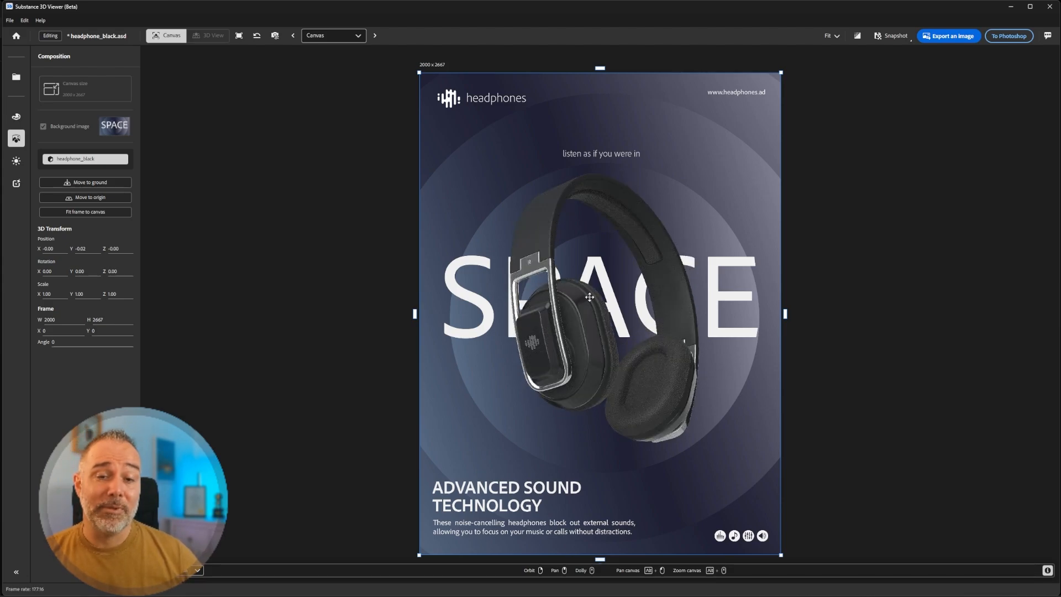
- Orbit the headphones to a tilted three-quarter view, send the update to Photoshop, and switch to the poster there
left_click_drag(669, 207, 650, 222)
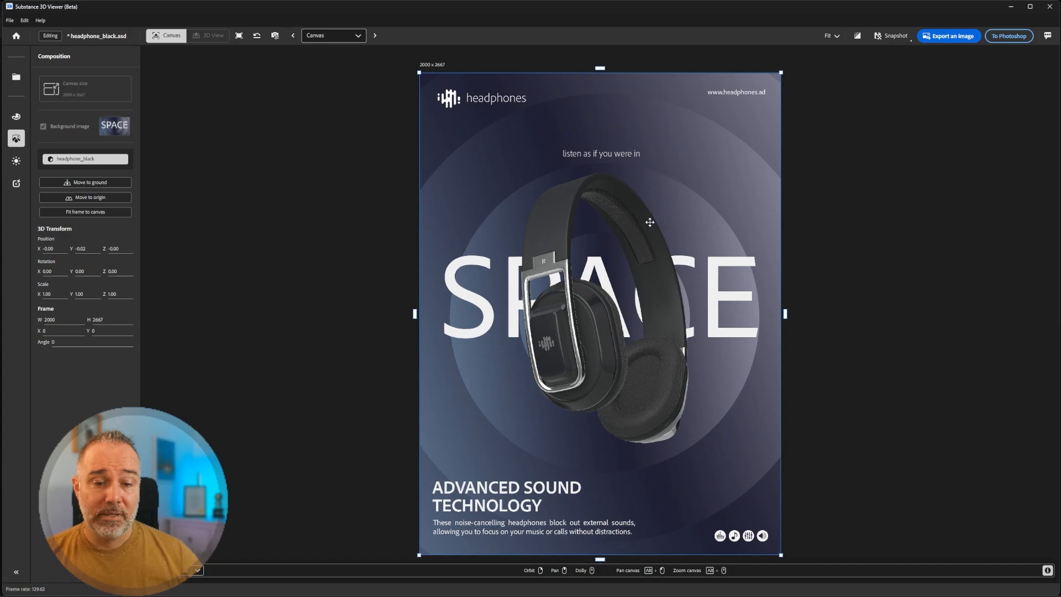
left_click_drag(594, 267, 598, 282)
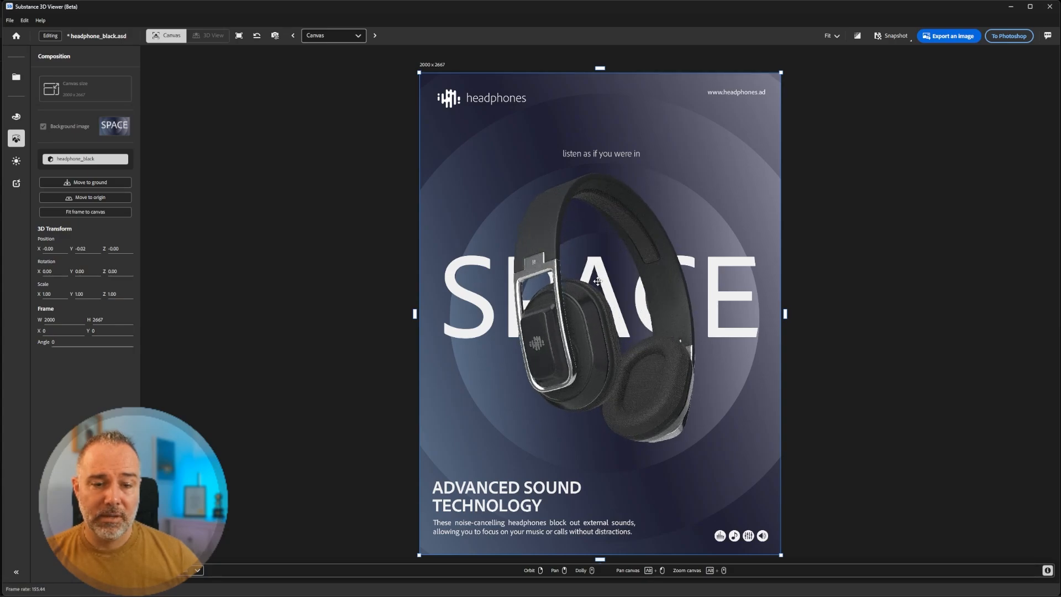
left_click(1011, 37)
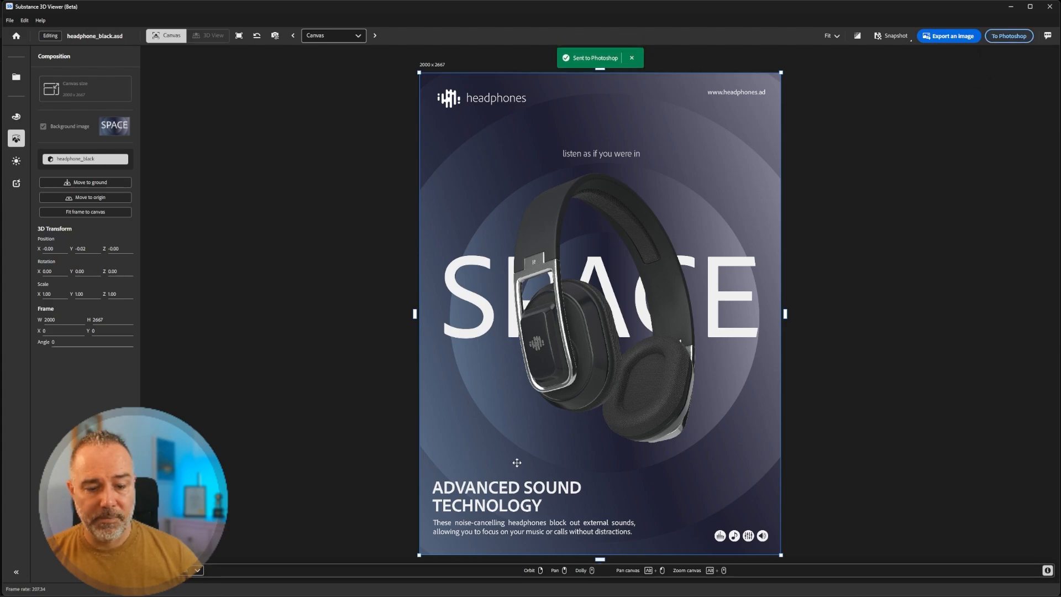
left_click(610, 587)
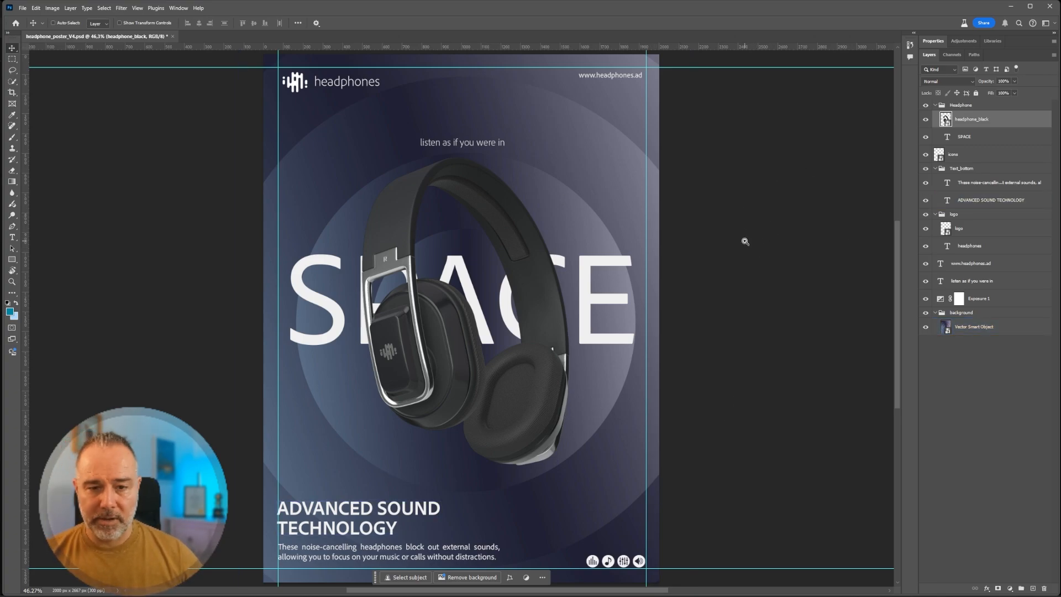
- Duplicate the headphone_black layer, keeping one instance above the SPACE text layer and placing the original directly below it
scroll(744, 247, "down", 3, "alt")
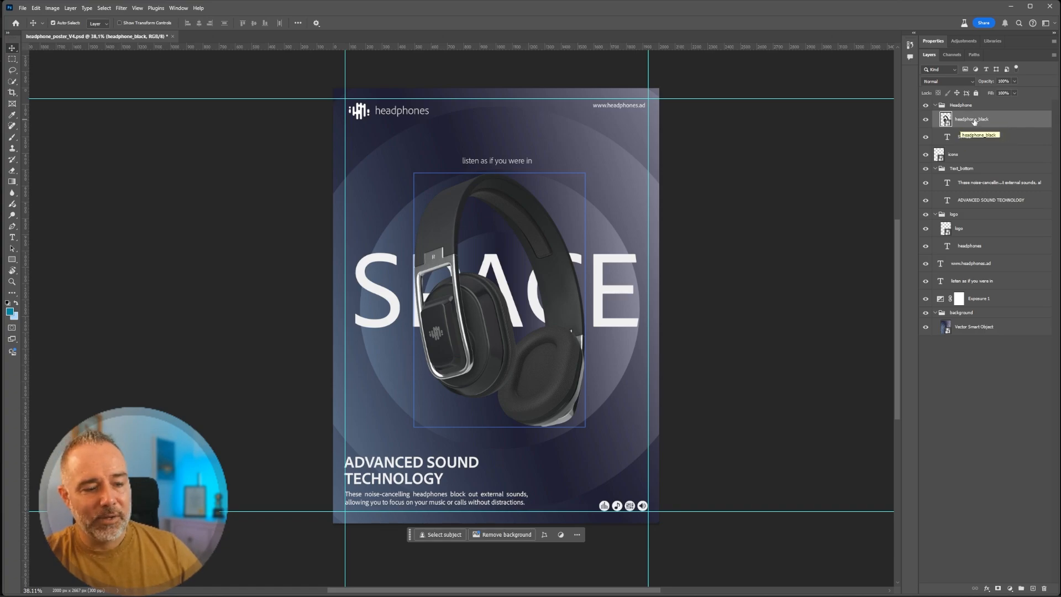
left_click_drag(975, 121, 1034, 588)
left_click_drag(981, 136, 985, 160)
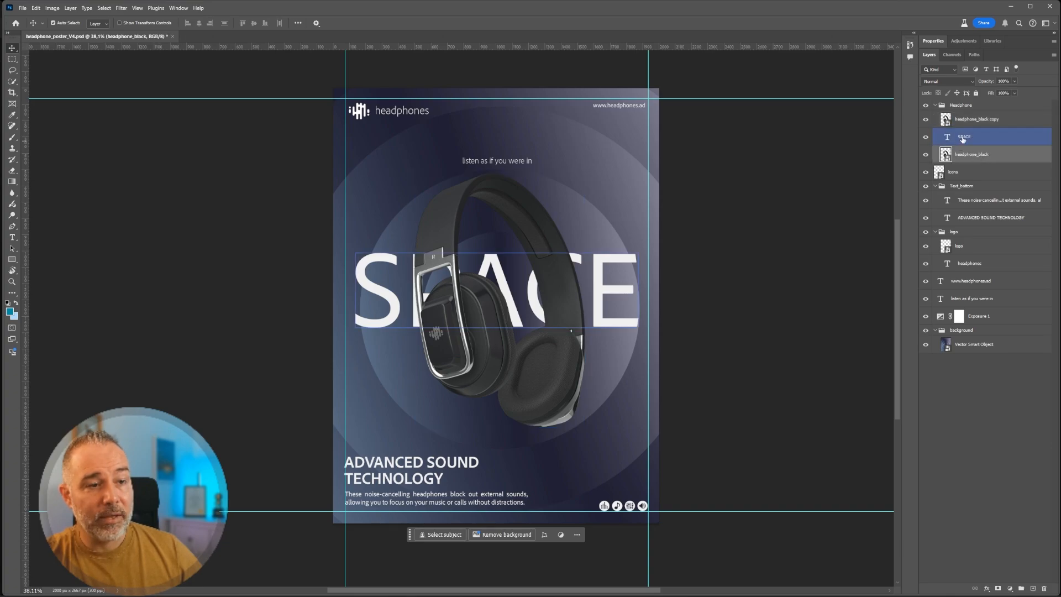
- Mask the headphone_black copy layer with a full-height rectangular selection from the poster's left edge to just past its middle
left_click(946, 119)
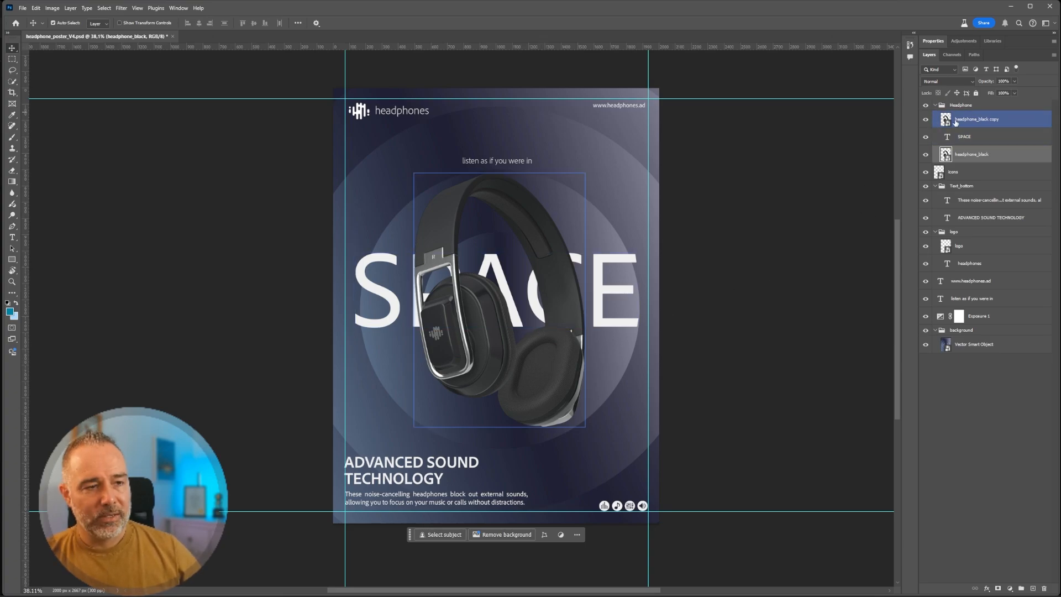
left_click(976, 121)
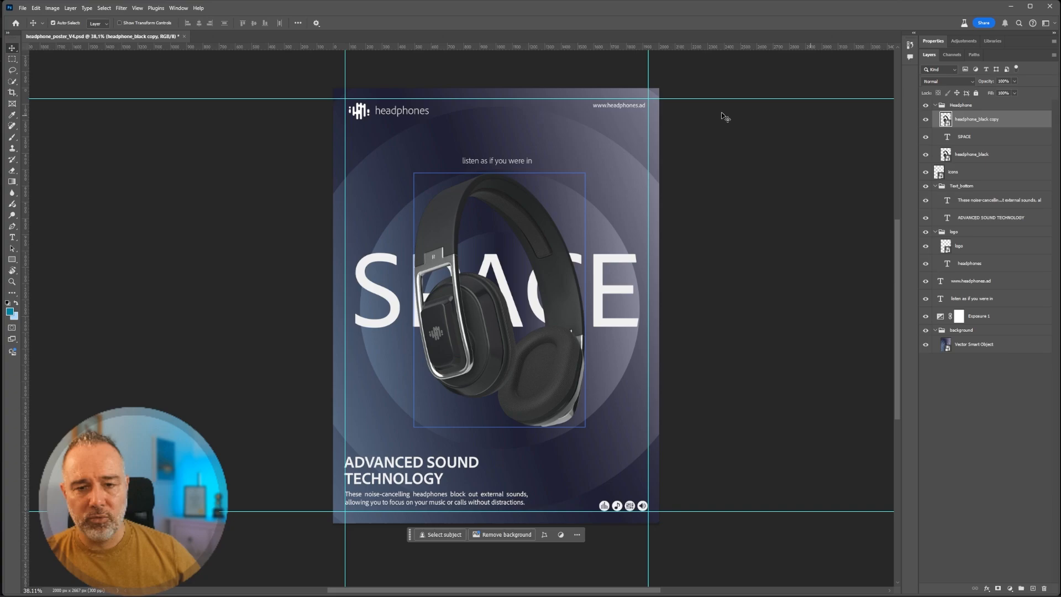
left_click(13, 61)
left_click_drag(333, 88, 526, 523)
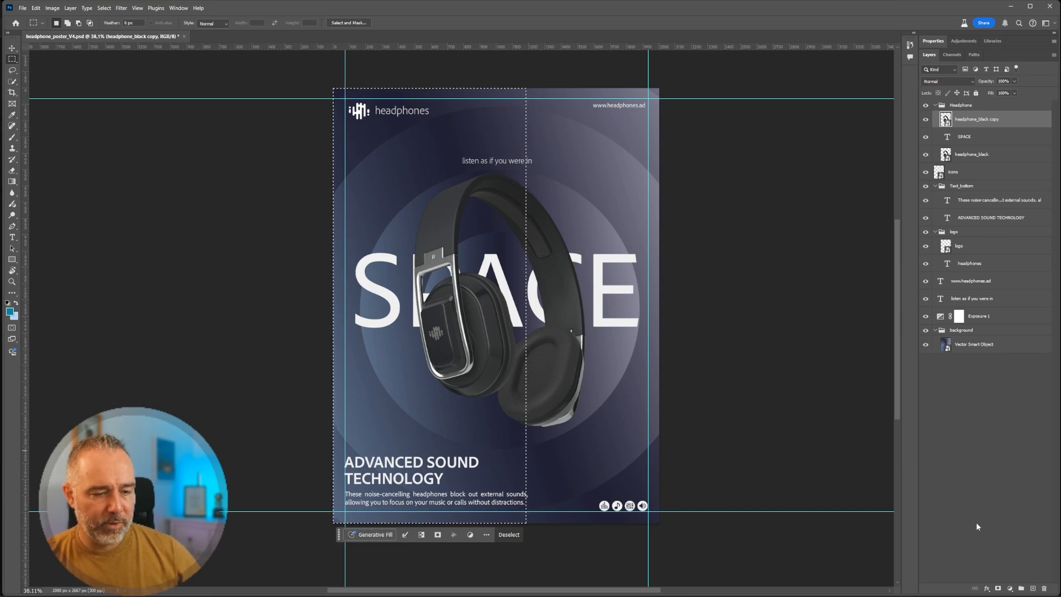
left_click(998, 589)
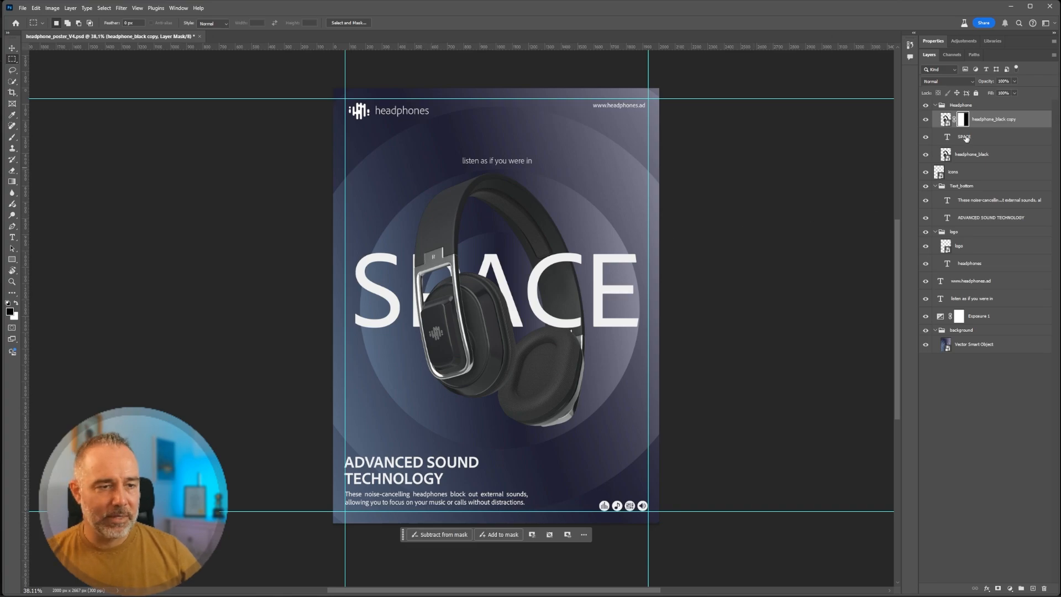
- Link the headphone_black and headphone_black copy layers and move both slightly down on the poster
left_click(983, 155)
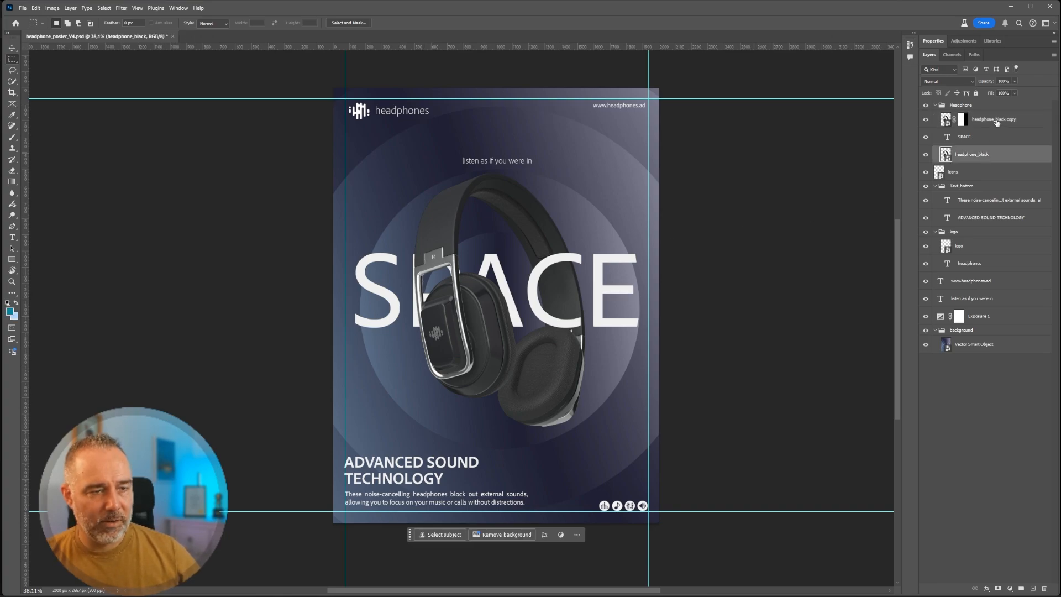
left_click(998, 121, "ctrl")
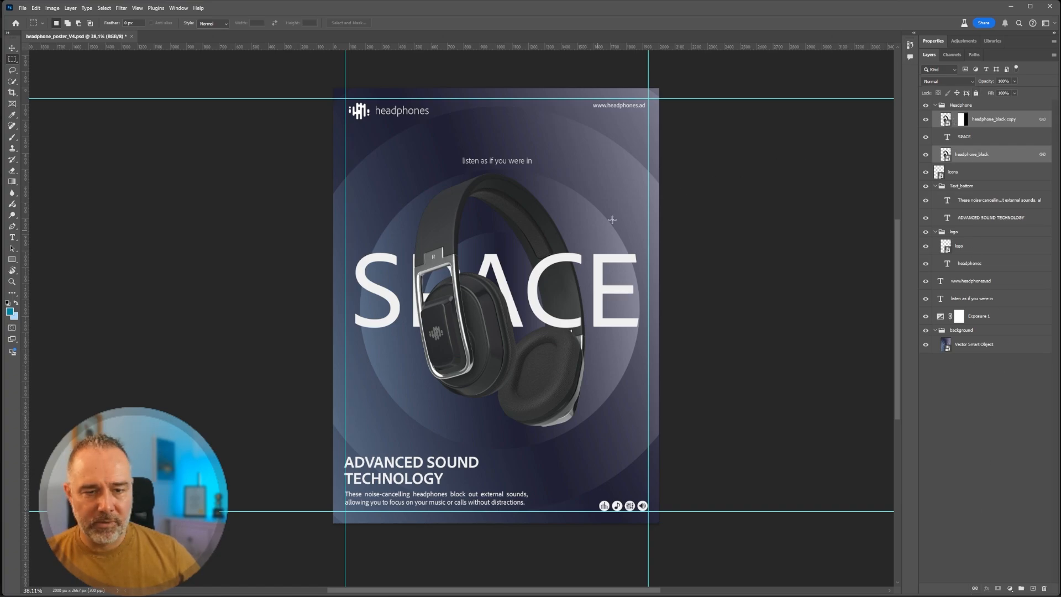
key("v")
left_click_drag(486, 210, 464, 221)
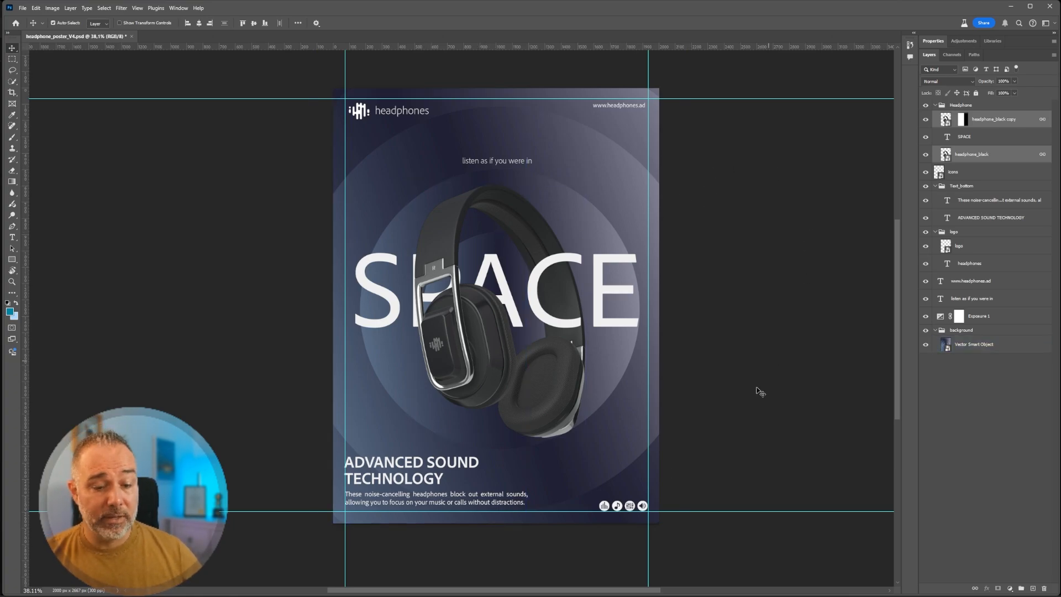
- Switch to Substance 3D Viewer and orbit the headphones to a more upright view with both ear cups nearly level
mouse_move(605, 595)
left_click(617, 572)
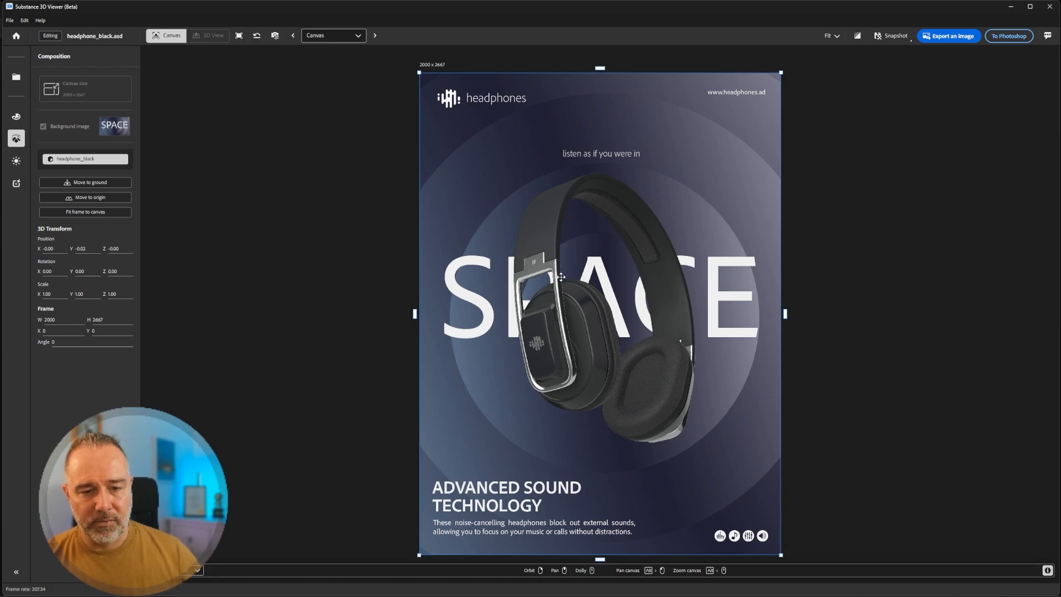
mouse_move(561, 277)
left_mouse_down()
mouse_move(563, 315)
mouse_move(568, 291)
left_mouse_up()
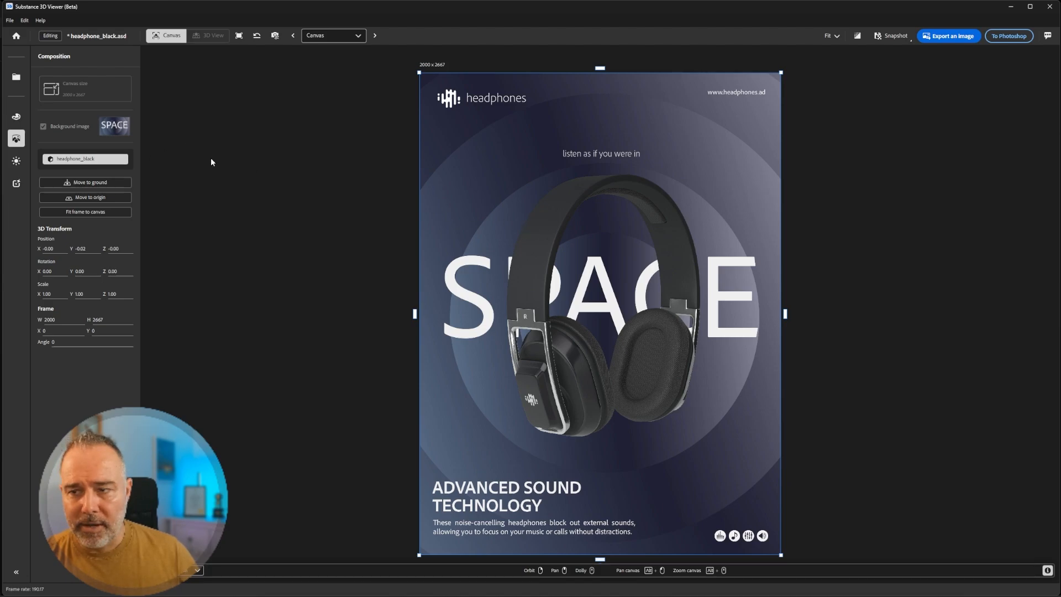
- Apply the Carbon Fiber material preset to the headband and set its texture repeat to 4 in X and Y
left_click(16, 116)
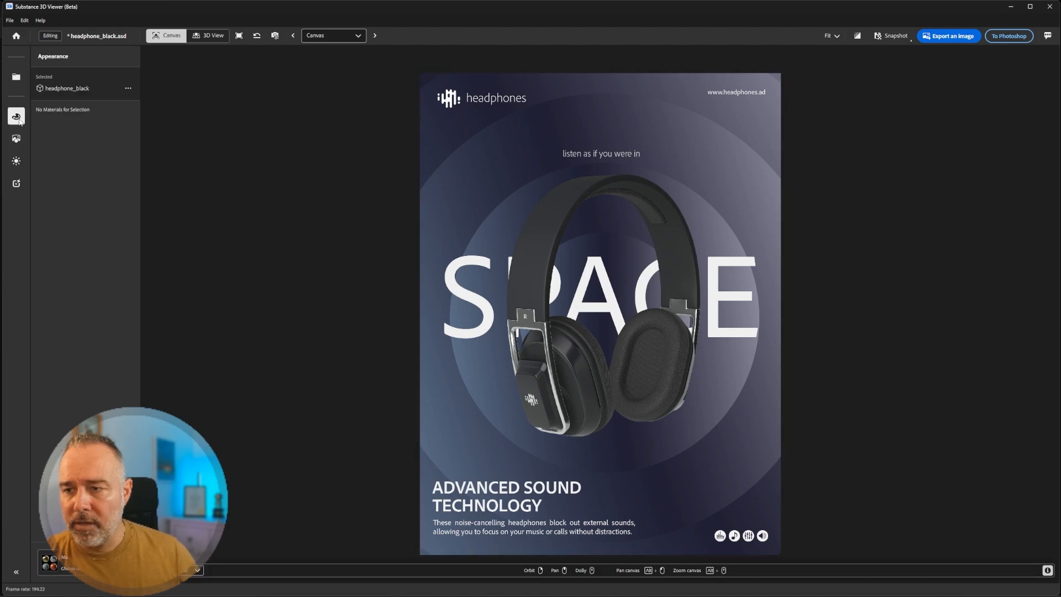
left_click(534, 244)
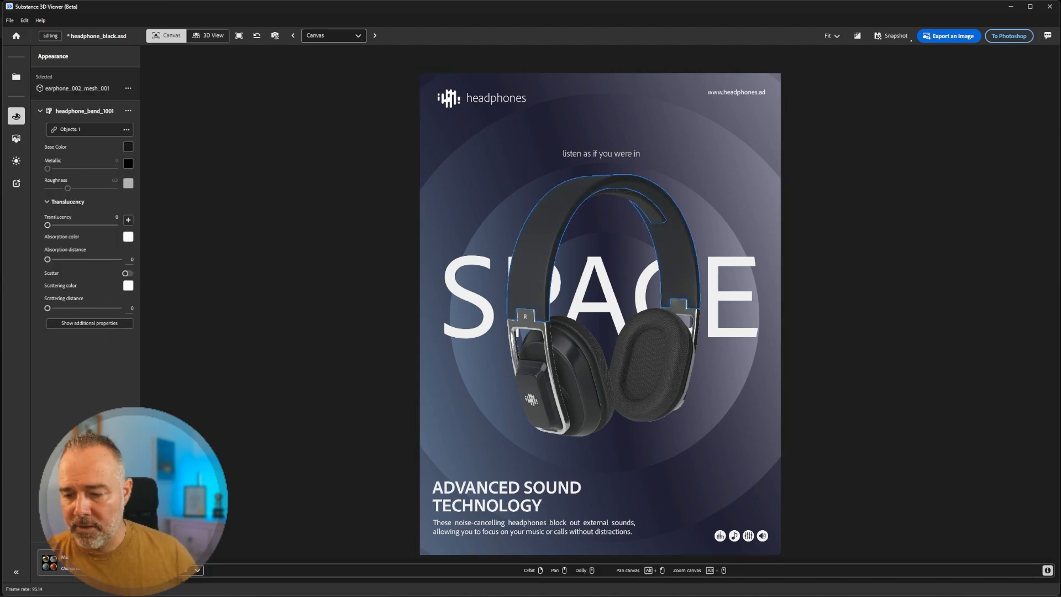
left_click(85, 562)
scroll(180, 408, "down", 6)
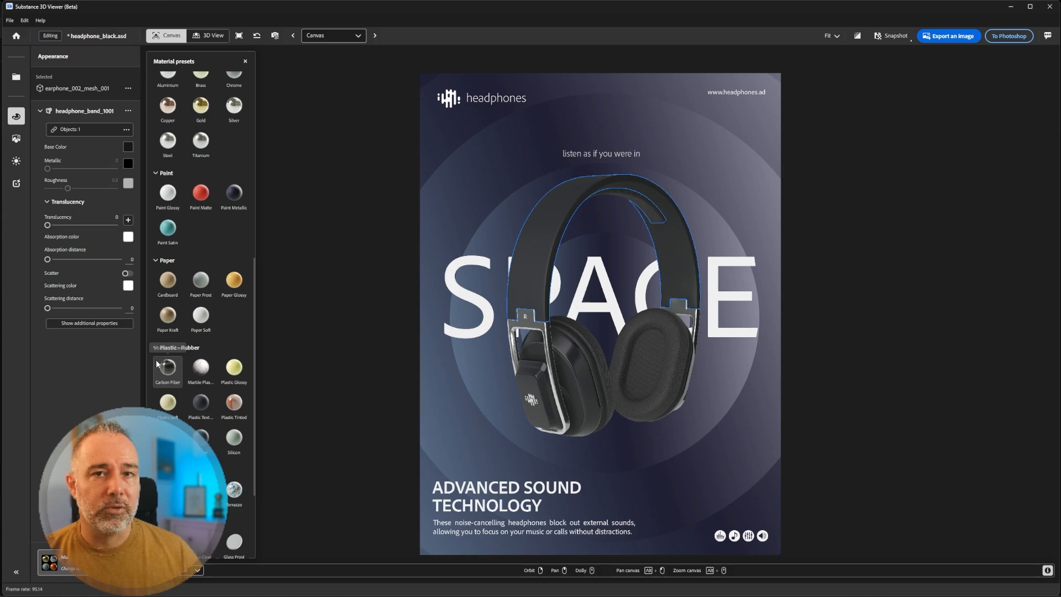
left_click_drag(178, 368, 556, 249)
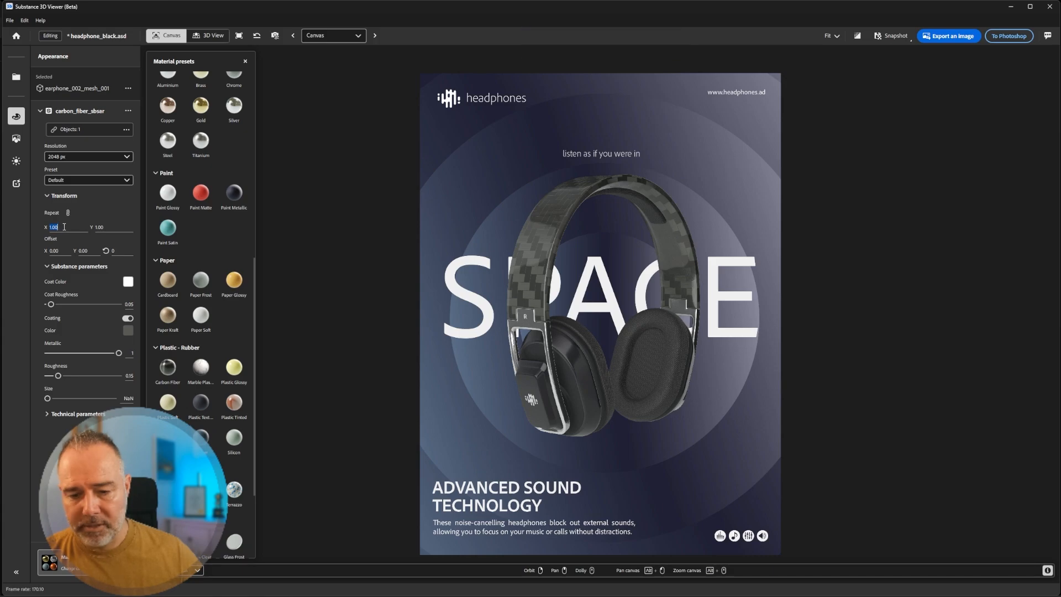
type("4")
key("Return")
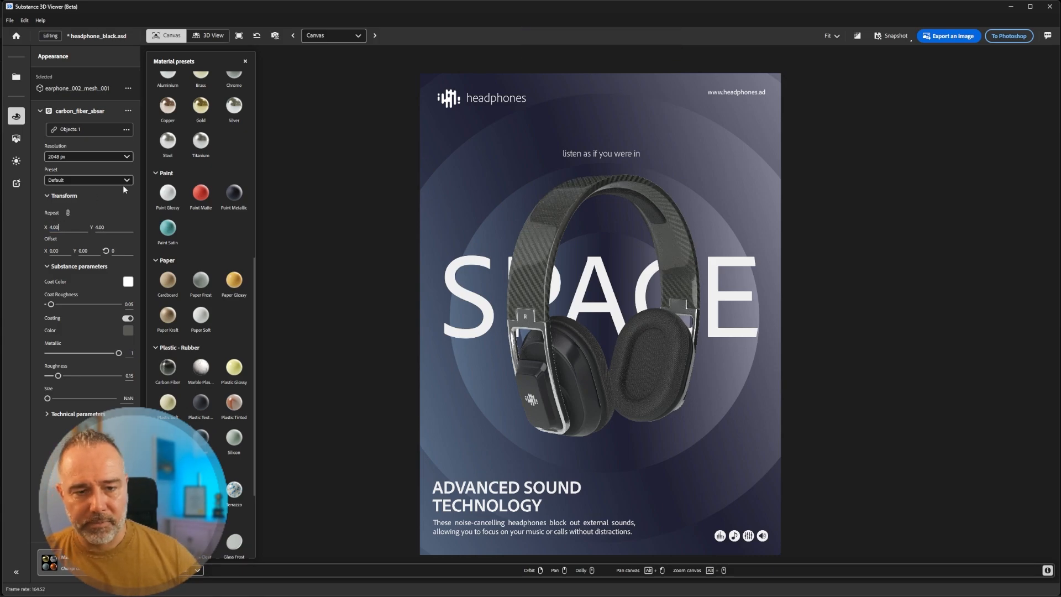
- Set the headband material's coat color to red (#ff0000)
left_click(129, 283)
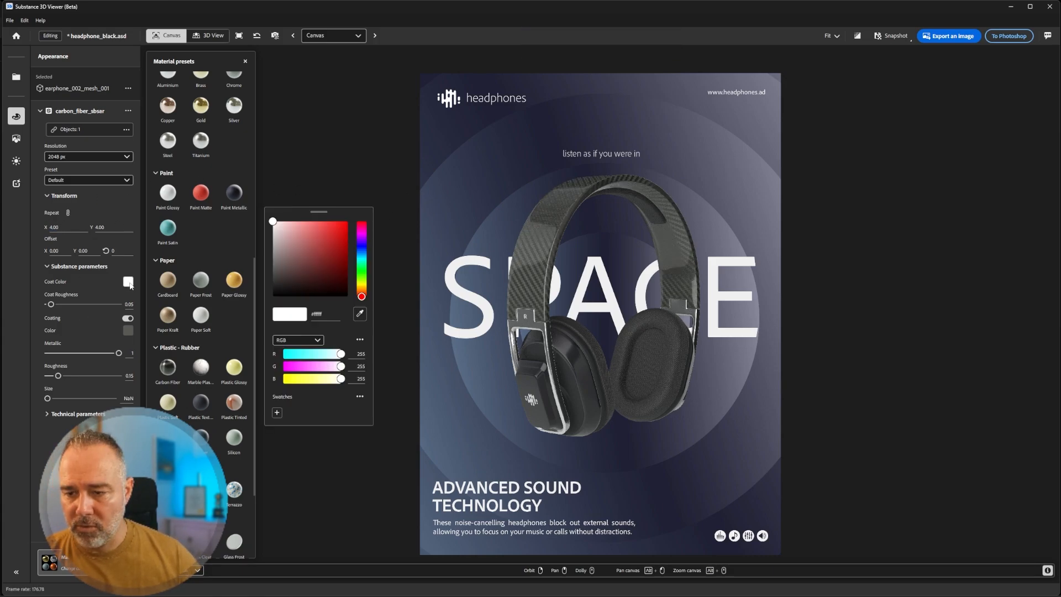
left_click_drag(303, 245, 393, 214)
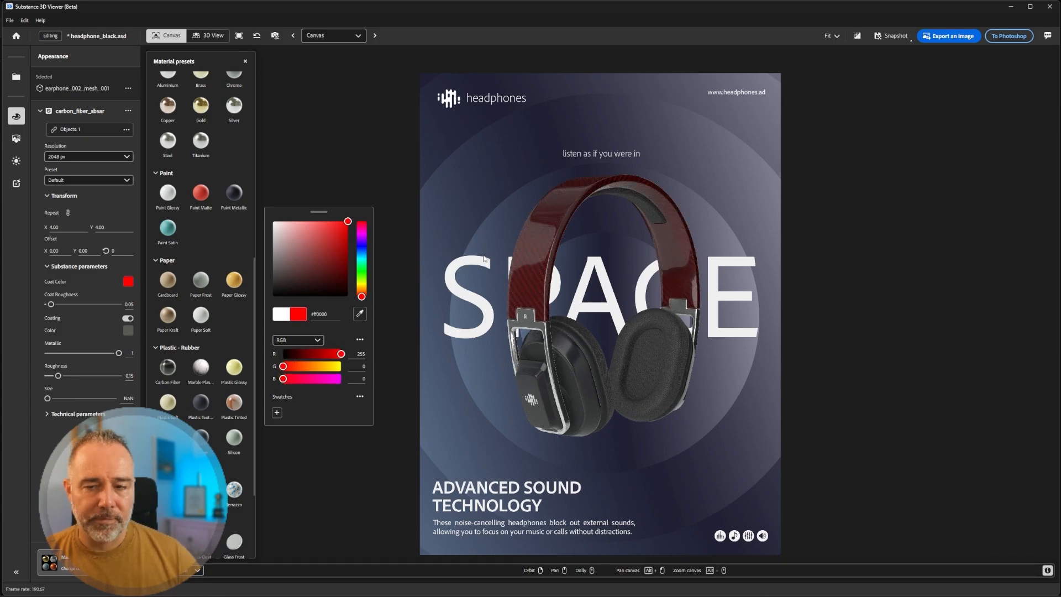
left_click(357, 191)
- Orbit the headphones to a slightly tilted three-quarter view, send the update to Photoshop, and switch to the poster
left_click_drag(561, 248, 548, 253)
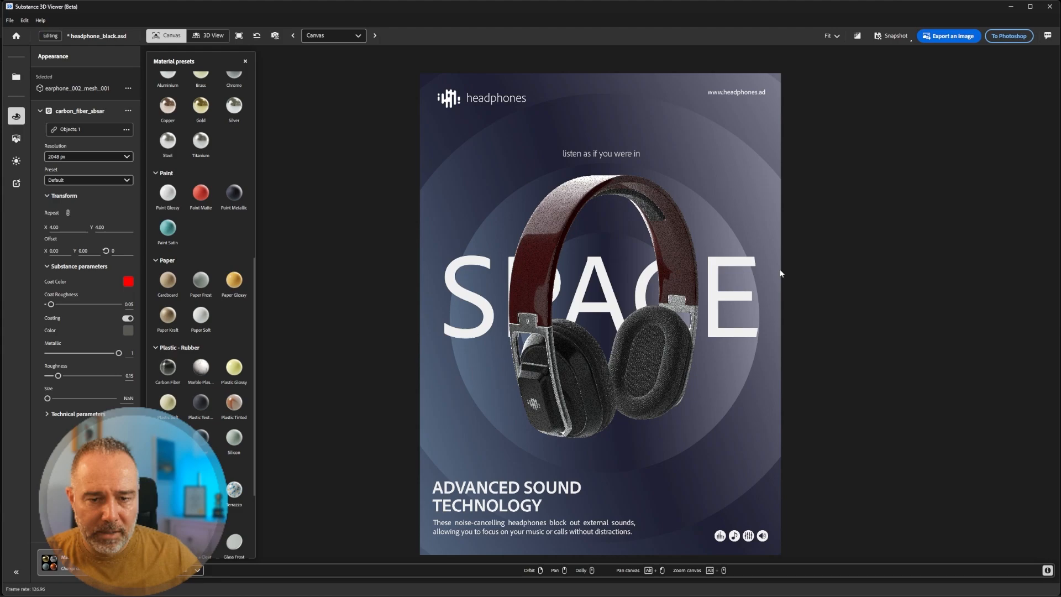
left_click_drag(672, 309, 609, 300)
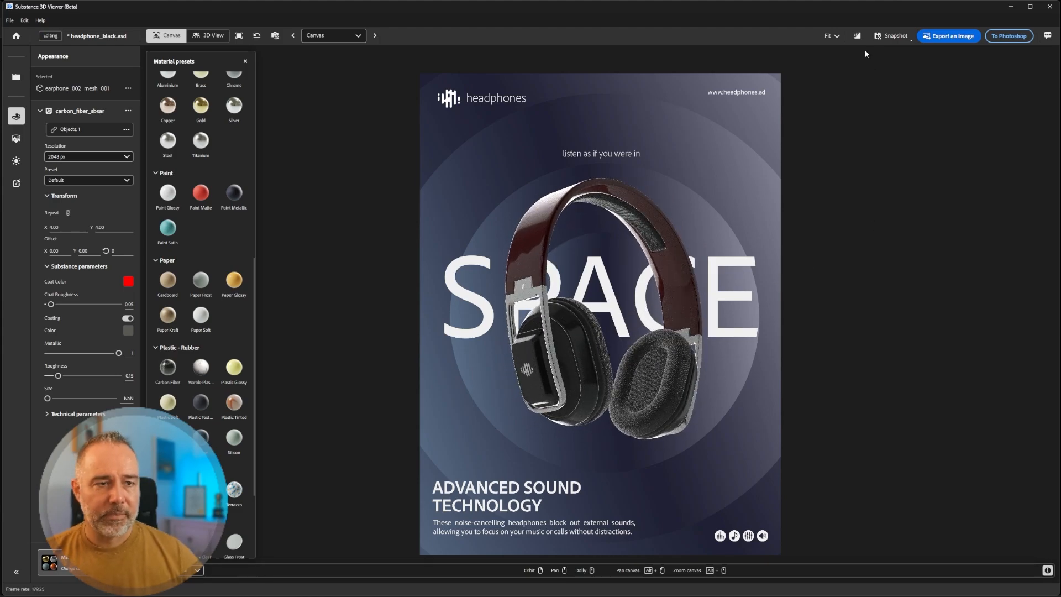
left_click(1011, 36)
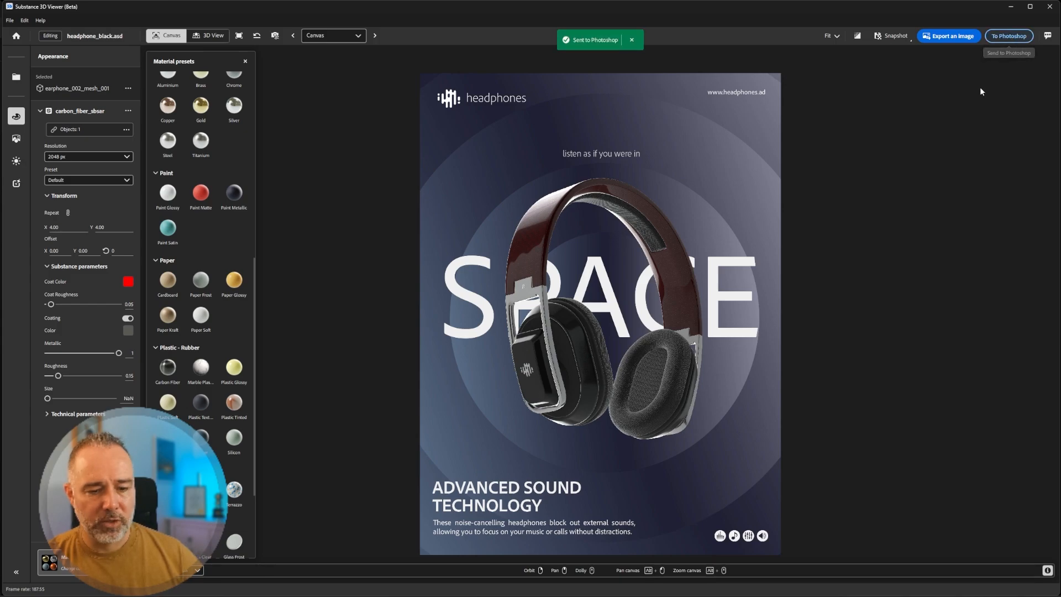
left_click(598, 575)
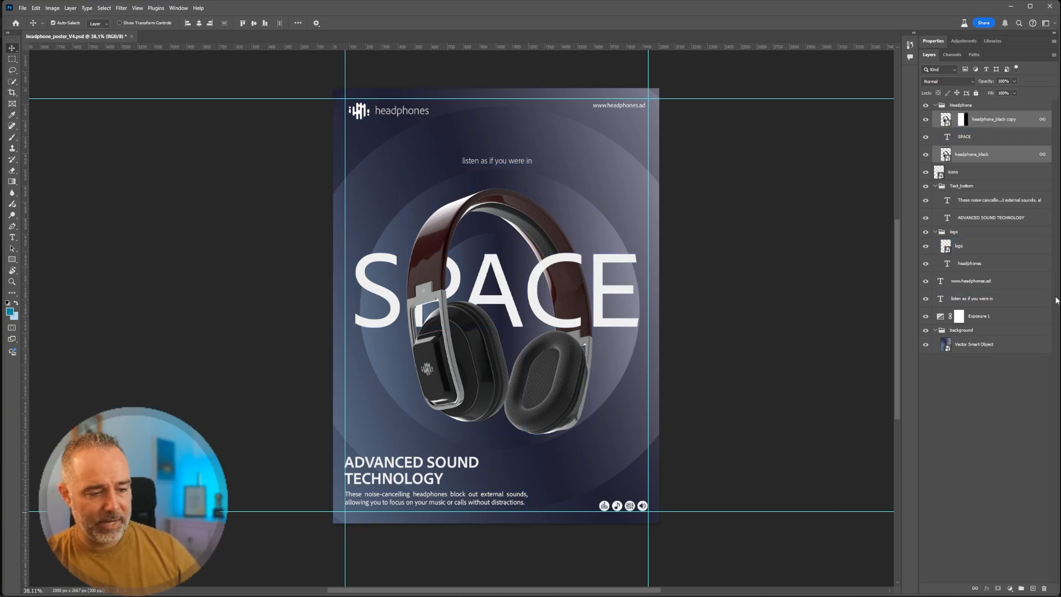
right_click(996, 120)
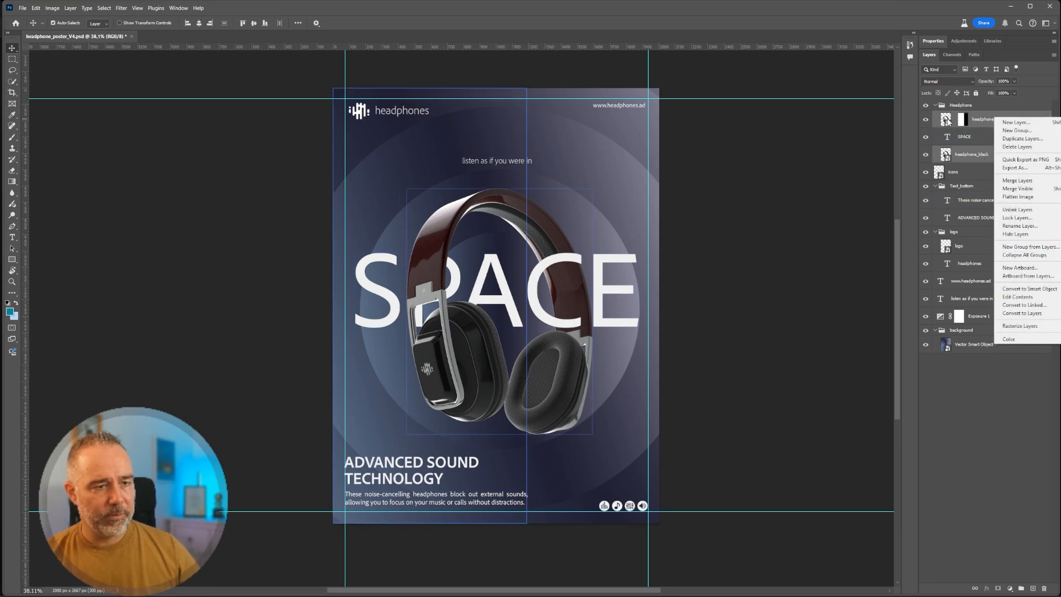
right_click(946, 119)
key("Escape")
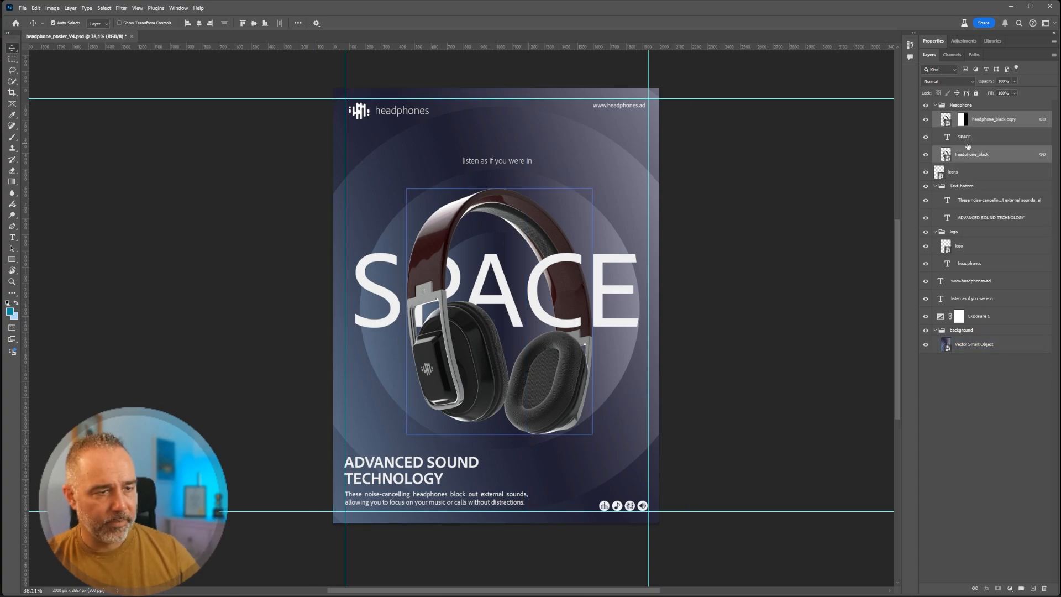
right_click(1031, 120)
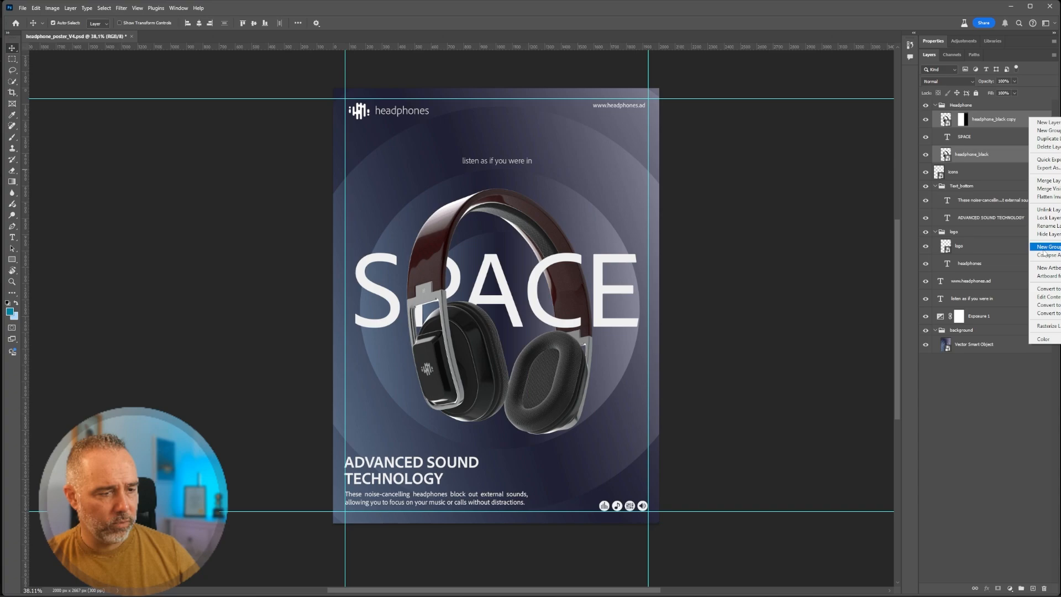
right_click(1005, 157)
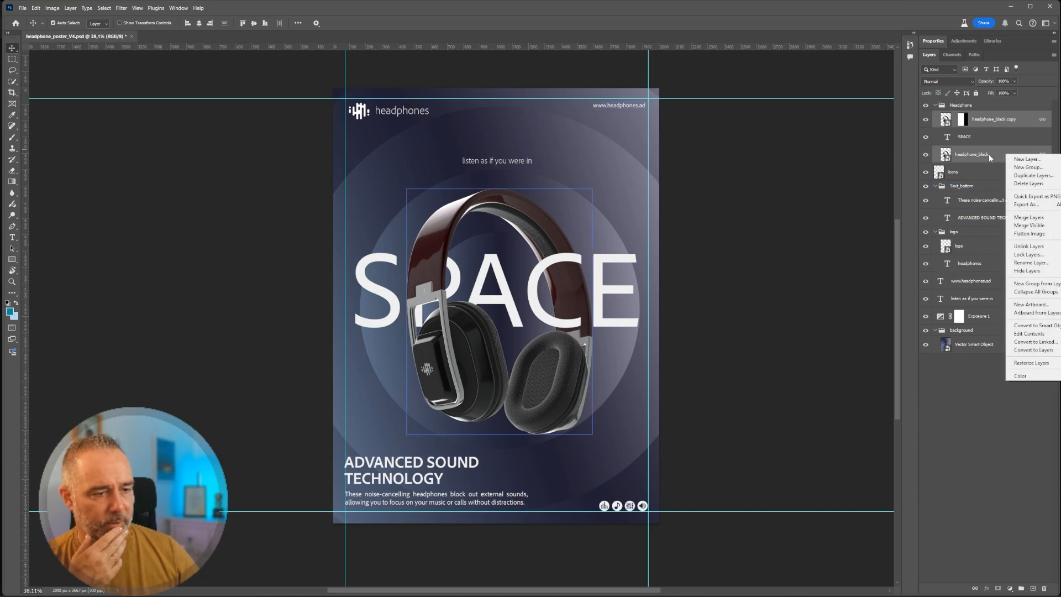
left_click(991, 156)
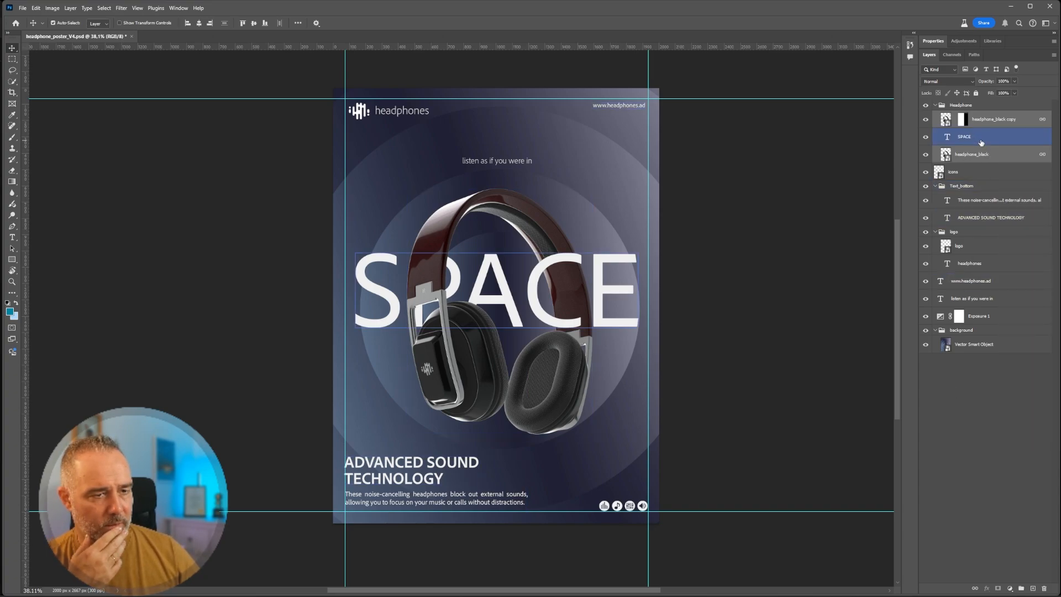
- Create a new smart object via copy from the headphone_black layer and move it above the Headphone group
left_click(994, 162)
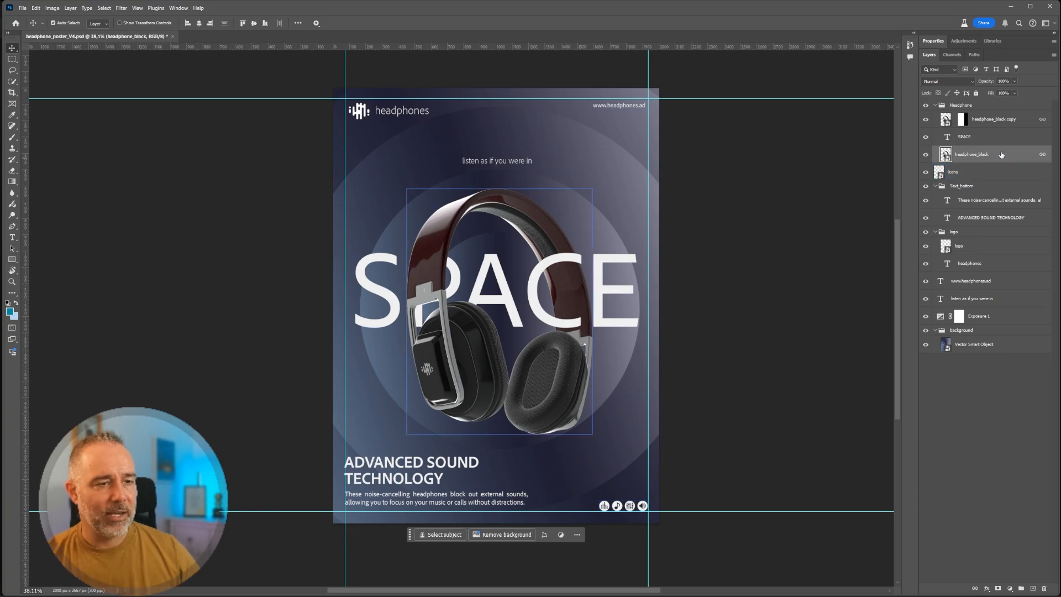
right_click(1004, 157)
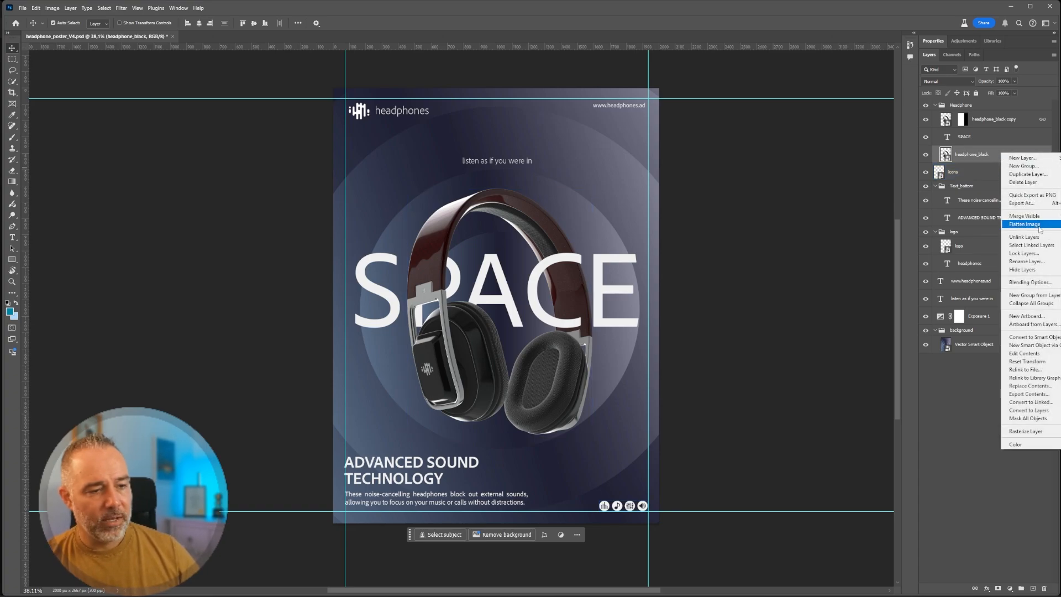
left_click(1034, 346)
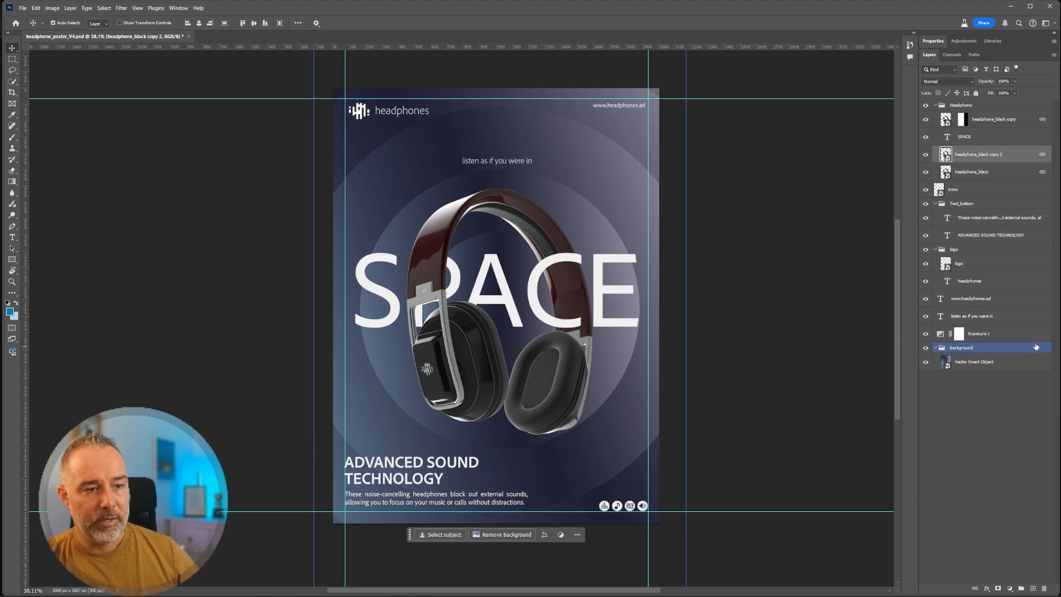
left_click_drag(1001, 157, 1000, 102)
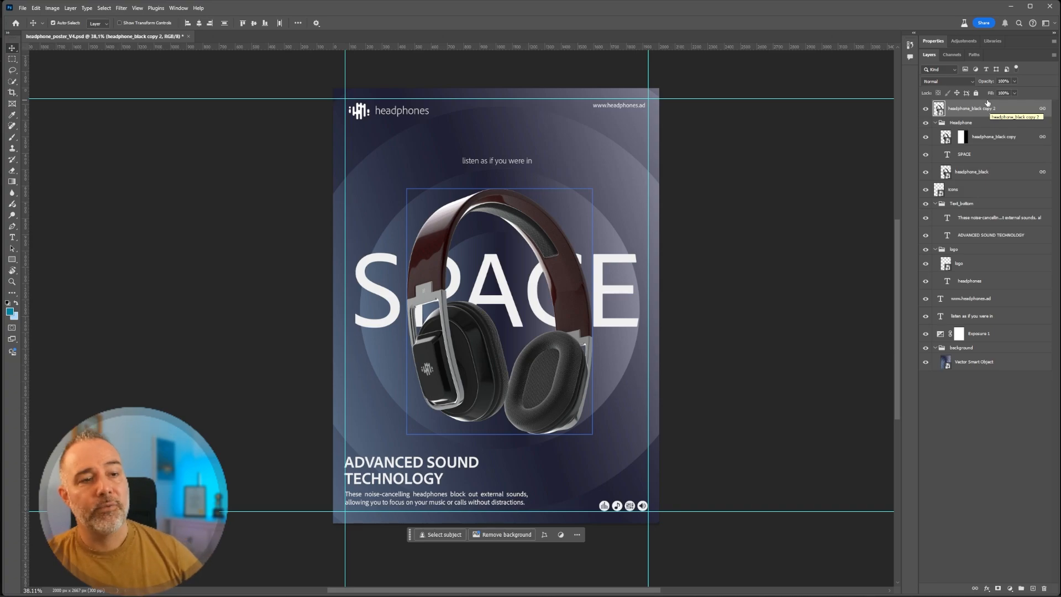
- Open the headphone_black copy 2 smart object in Substance 3D Viewer, orbit the headphones, and place them in a 707 × 942 frame at the poster's upper right
double_click(938, 110)
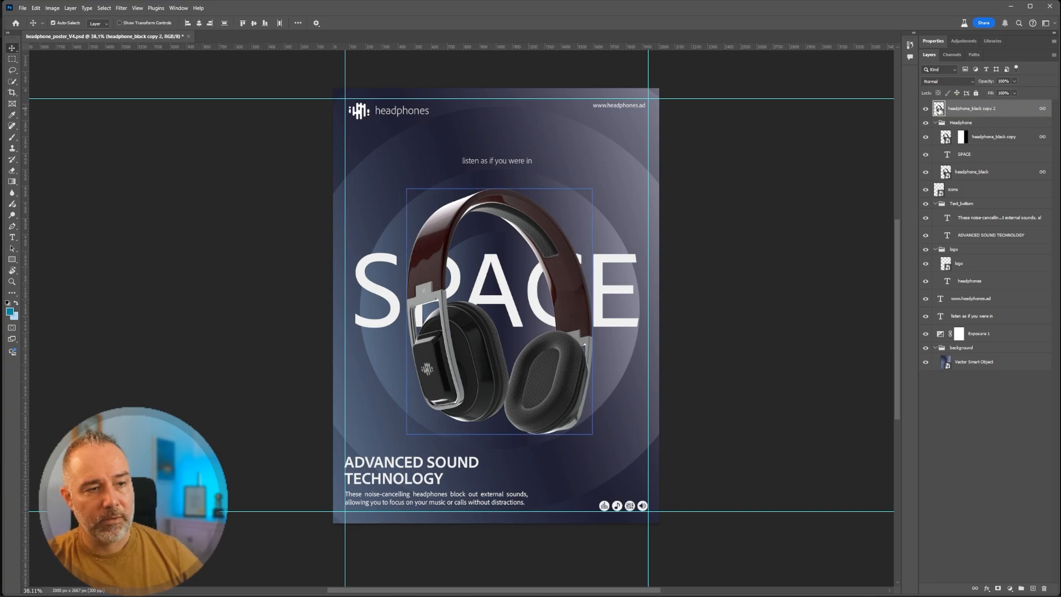
mouse_move(636, 596)
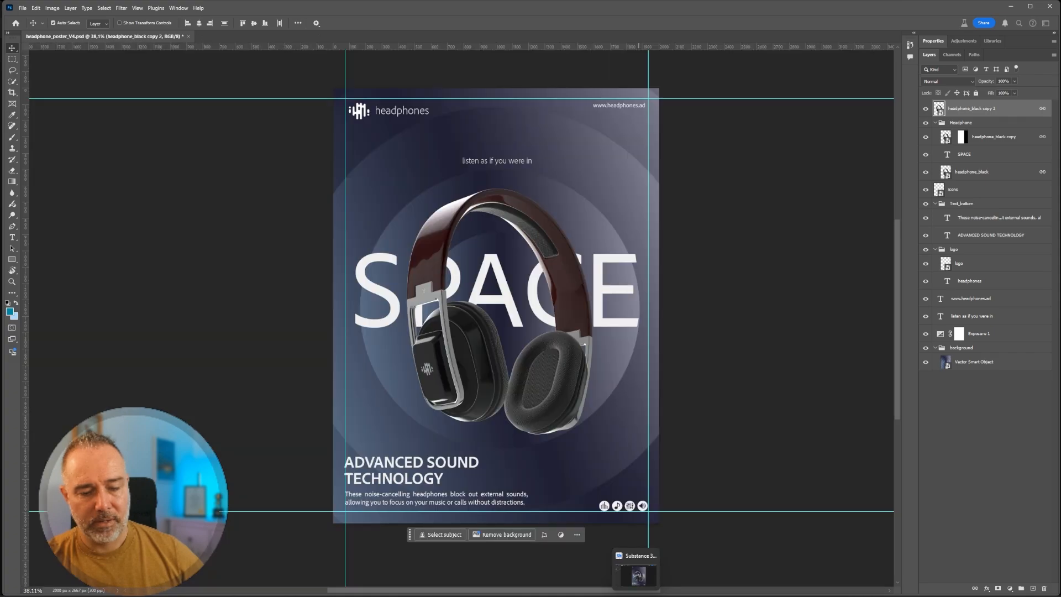
left_click(636, 575)
left_click_drag(558, 220, 771, 149)
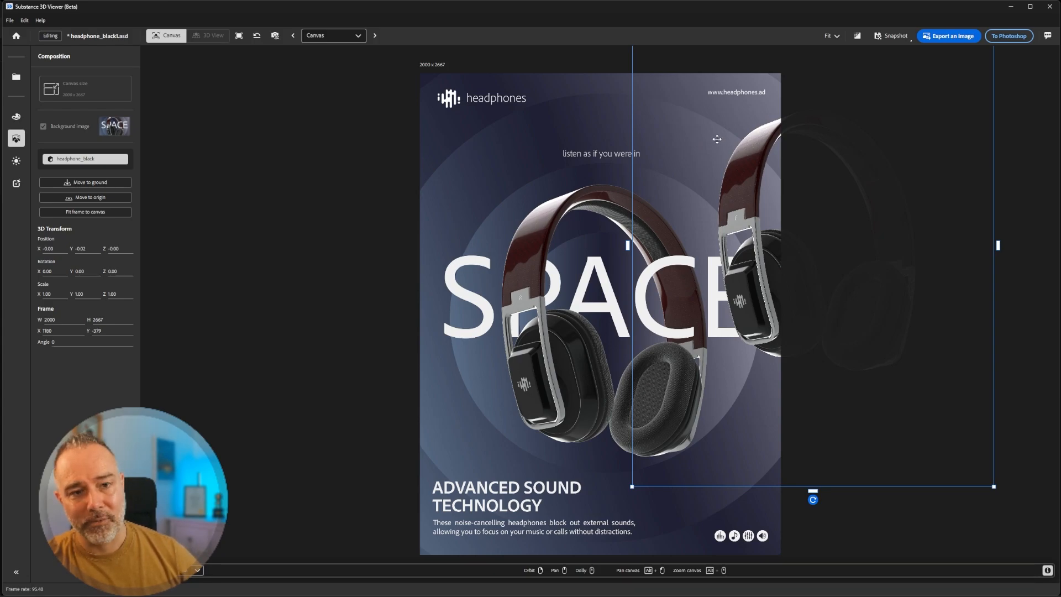
left_click_drag(988, 464, 743, 401)
left_click_drag(686, 310, 492, 158)
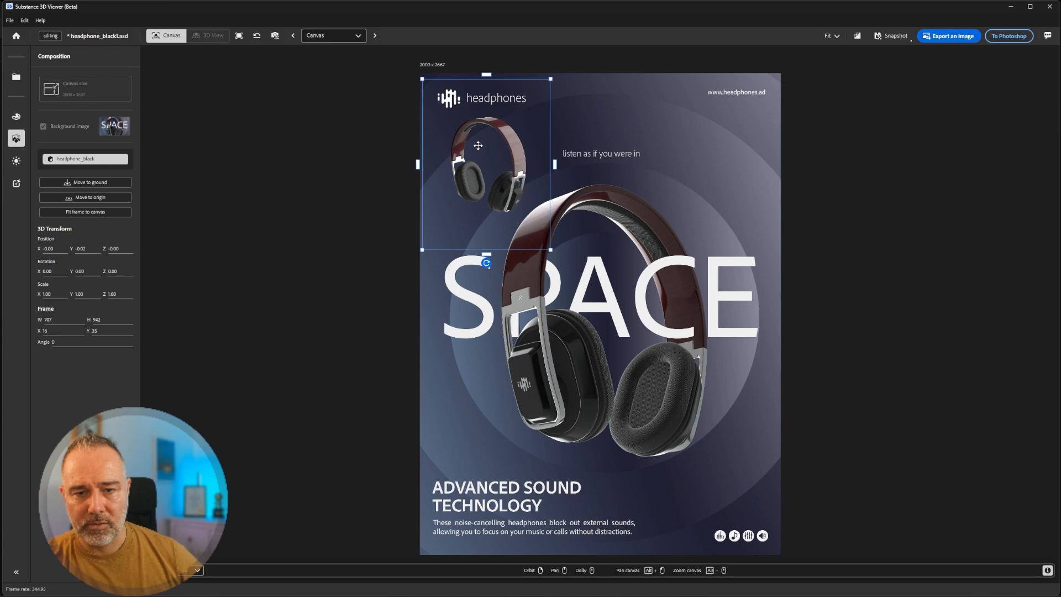
left_click_drag(469, 163, 710, 136)
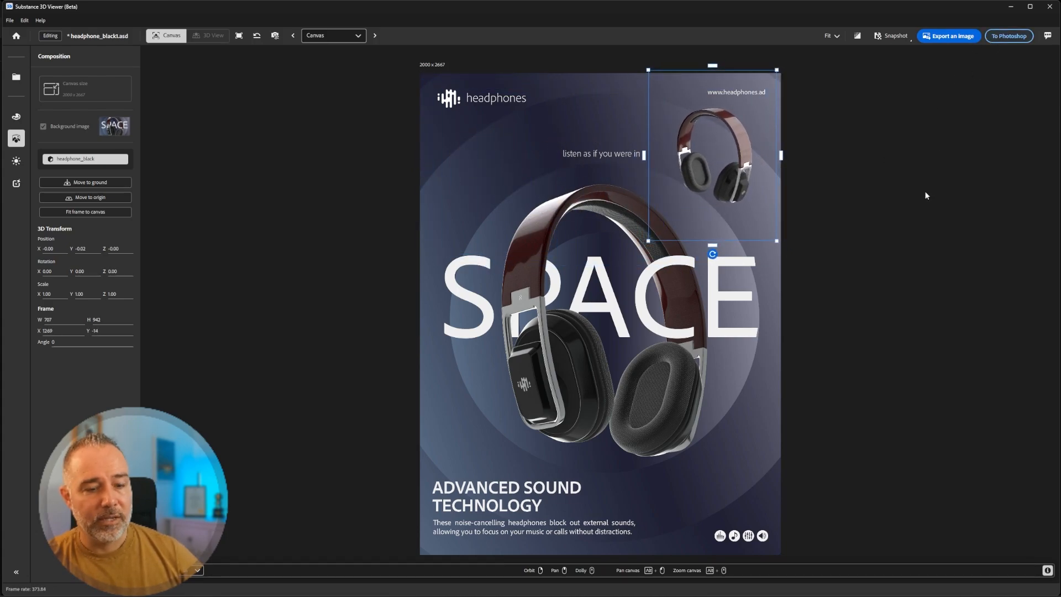
- Send the resized headphones to Photoshop, switch to the poster, and try to reposition them
left_click(1012, 37)
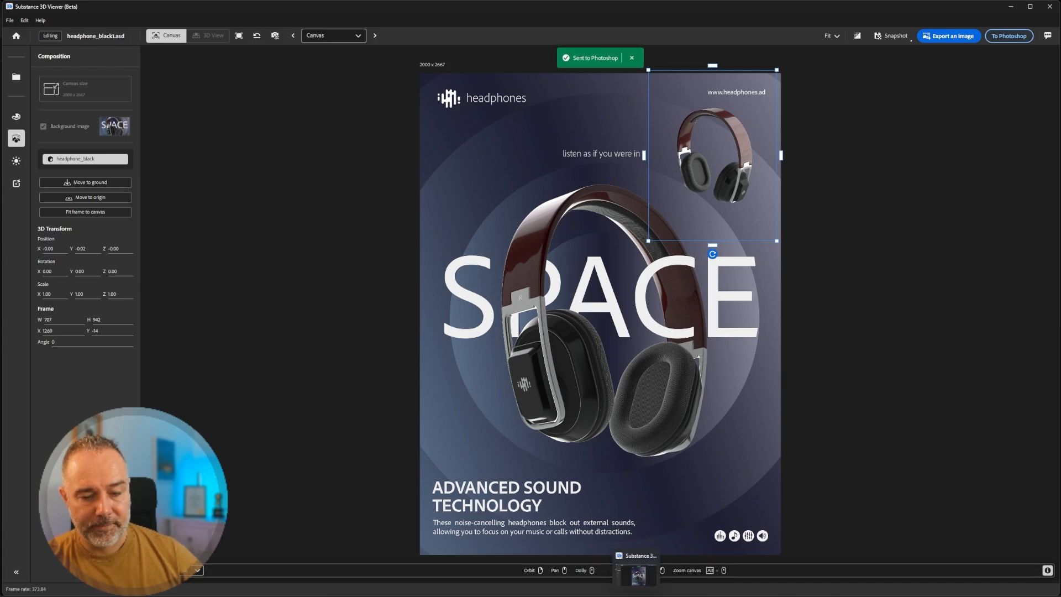
left_click(599, 590)
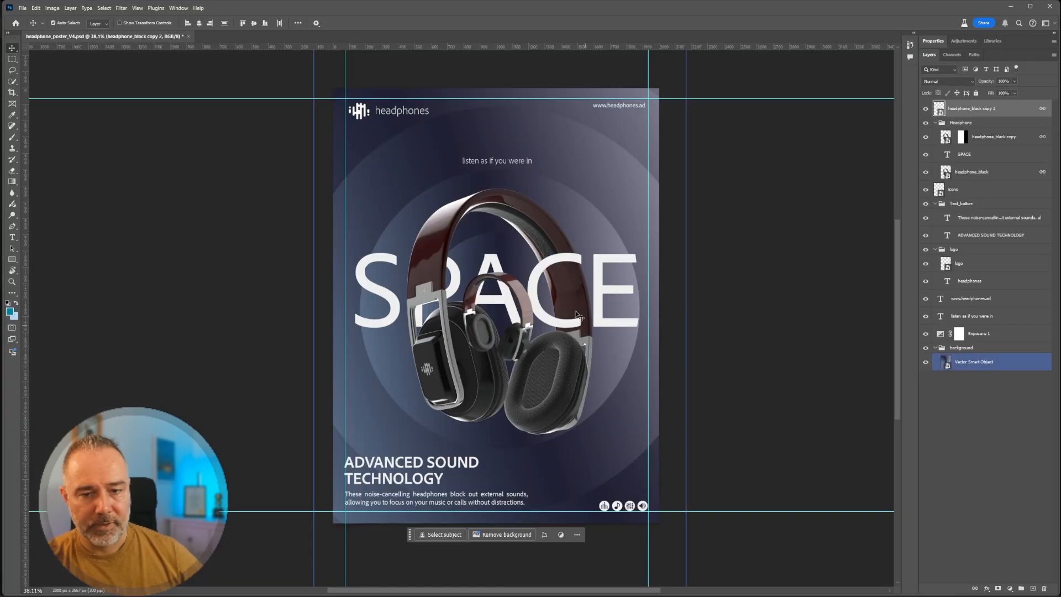
left_click_drag(526, 341, 563, 286)
key("ctrl+z")
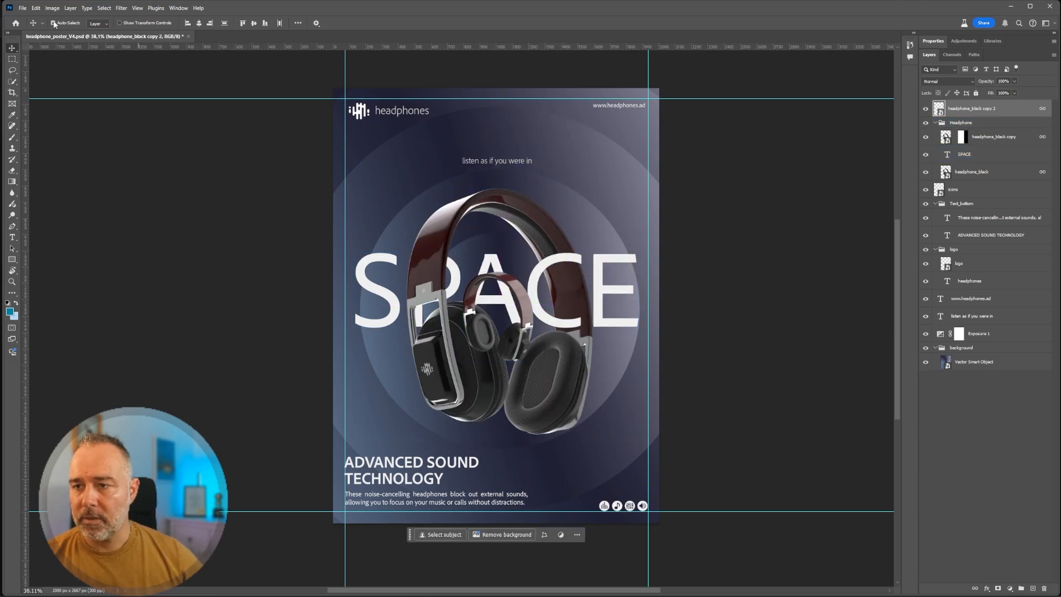
- With Auto-Select off, unlink and move the small headphones to the poster's upper right, and delete the headphone_black copy 2 layer
left_click_drag(522, 297, 545, 249, "ctrl")
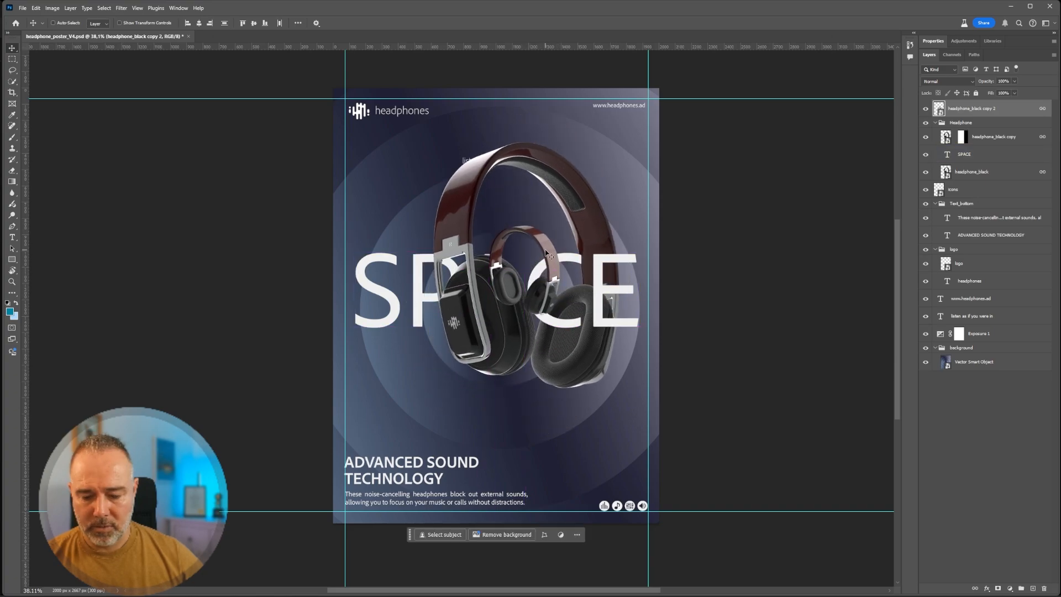
key("ctrl+z")
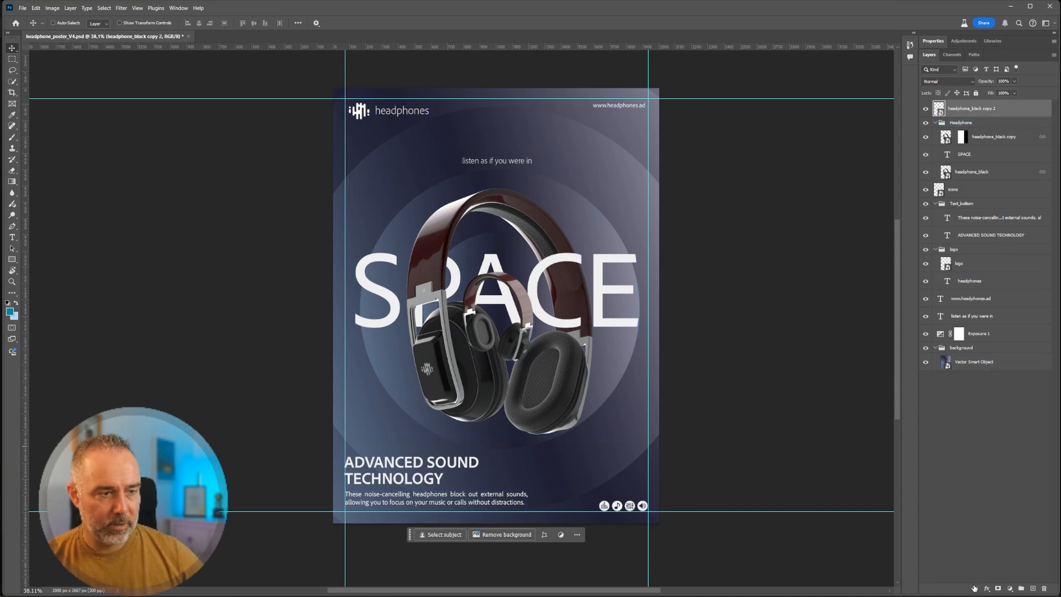
left_click_drag(496, 288, 600, 142)
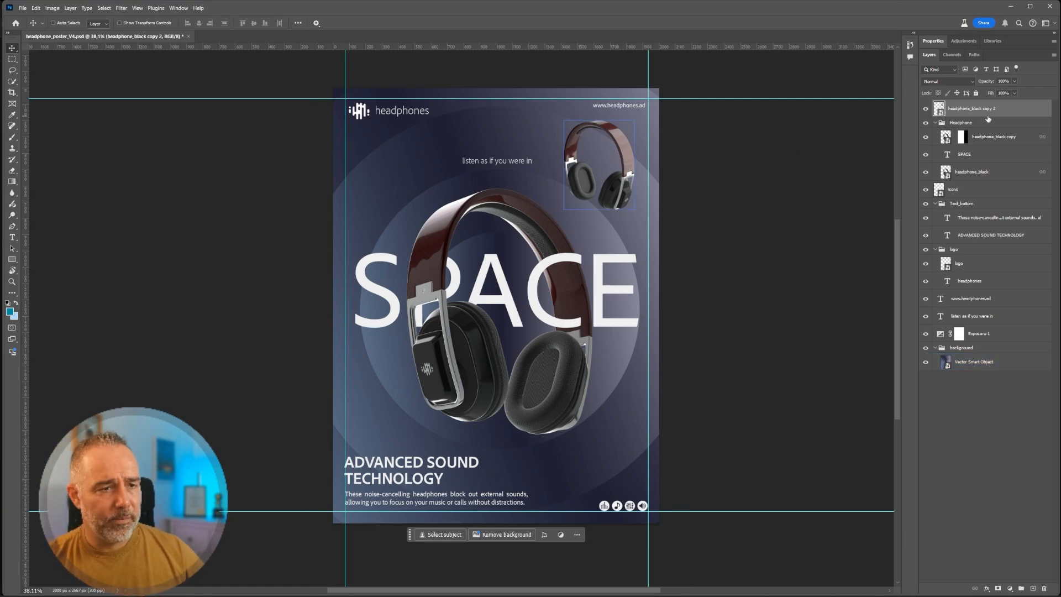
key("Delete")
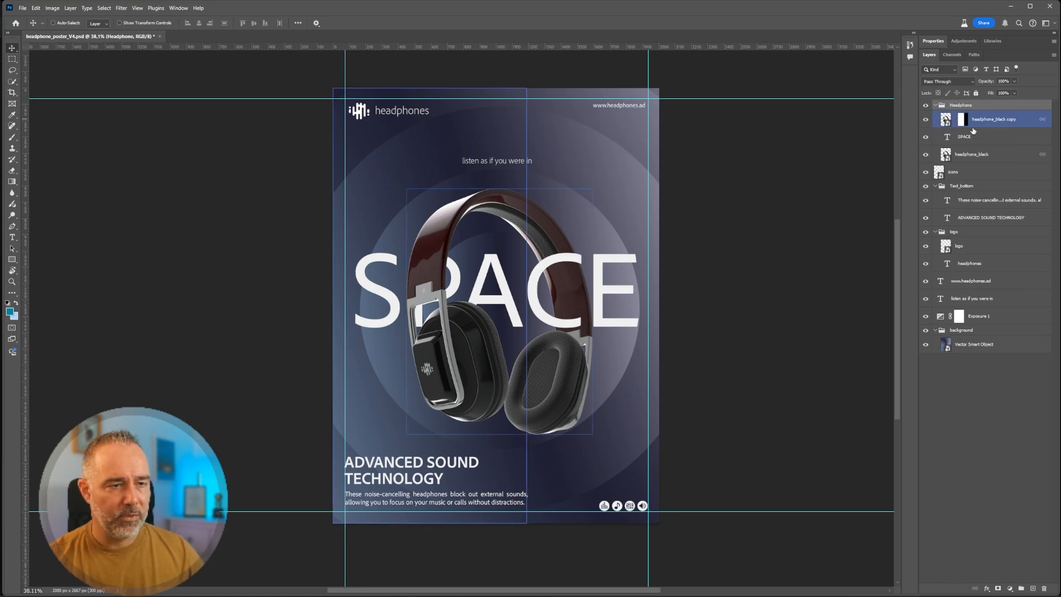
- Open the headphone_black smart object from the Headphone group for editing in Substance 3D Viewer
left_click(943, 157)
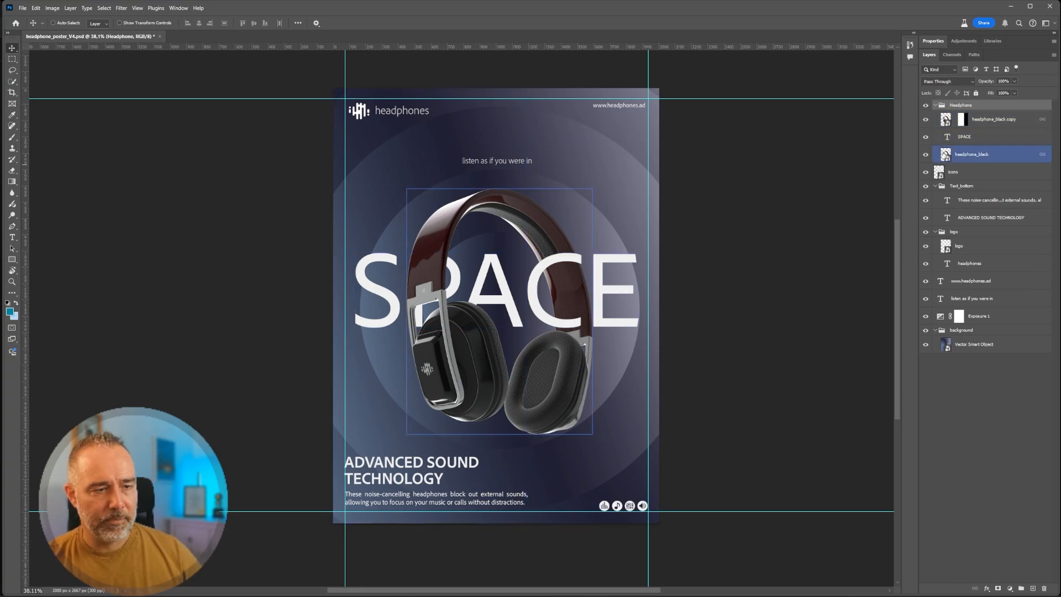
double_click(944, 155)
mouse_move(637, 595)
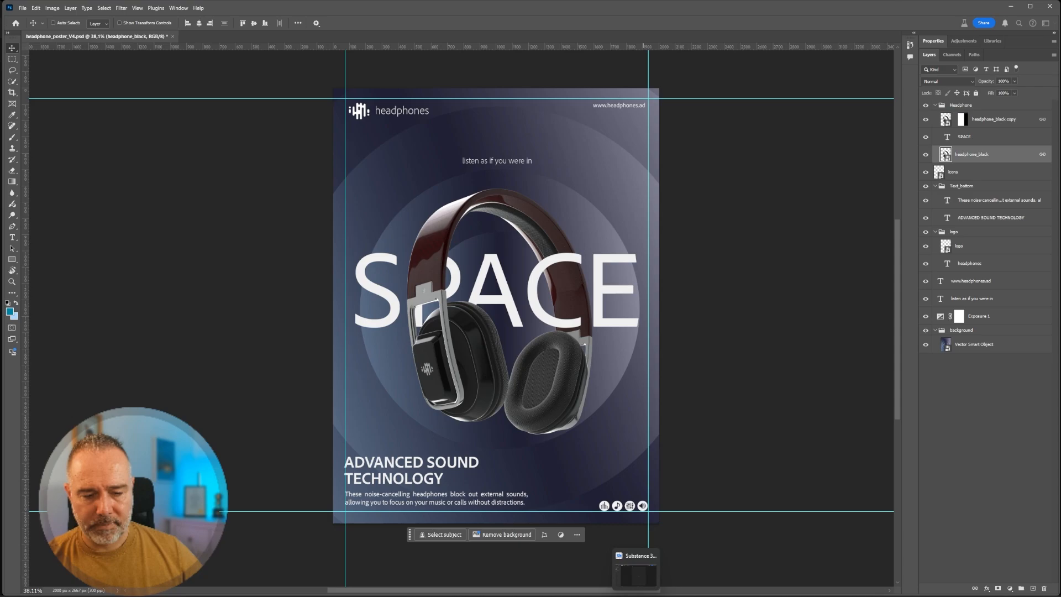
left_click(637, 572)
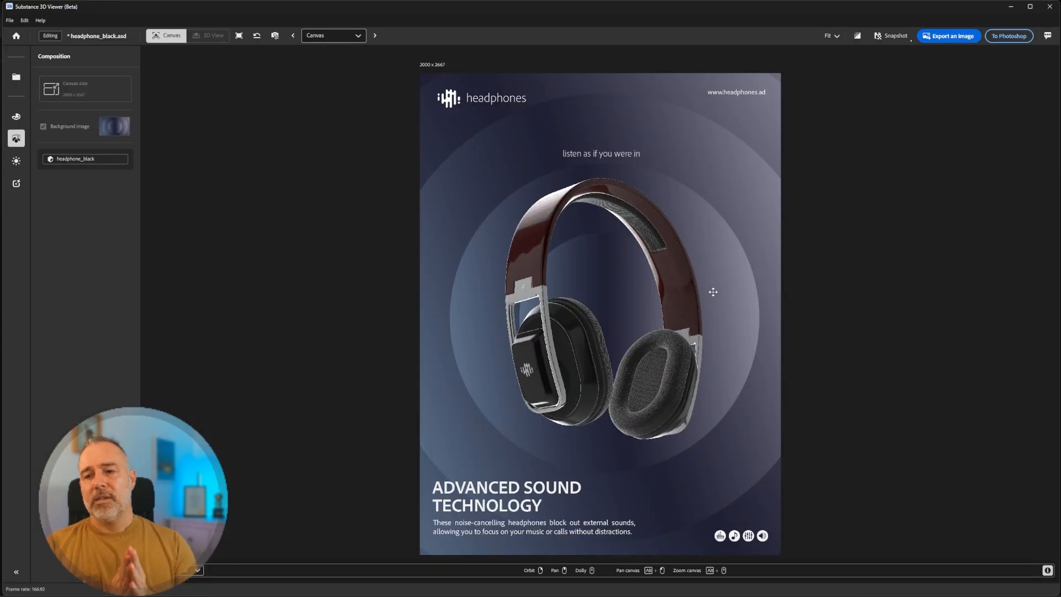
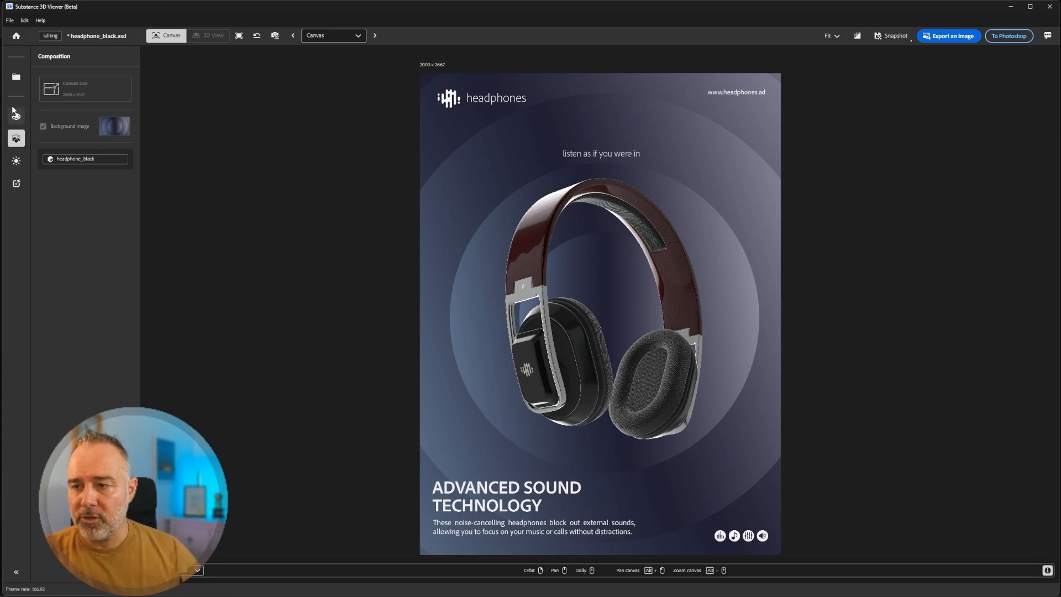
- Start a 3D model to image generation for the headphones and set its composition to Generate a composite scene
left_click(18, 185)
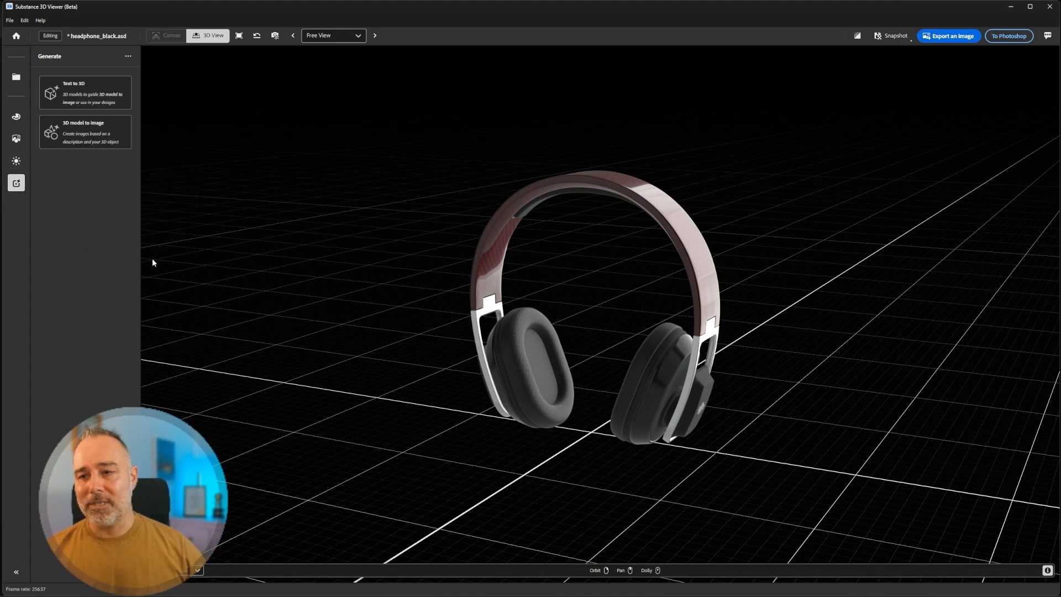
left_click_drag(432, 298, 644, 318)
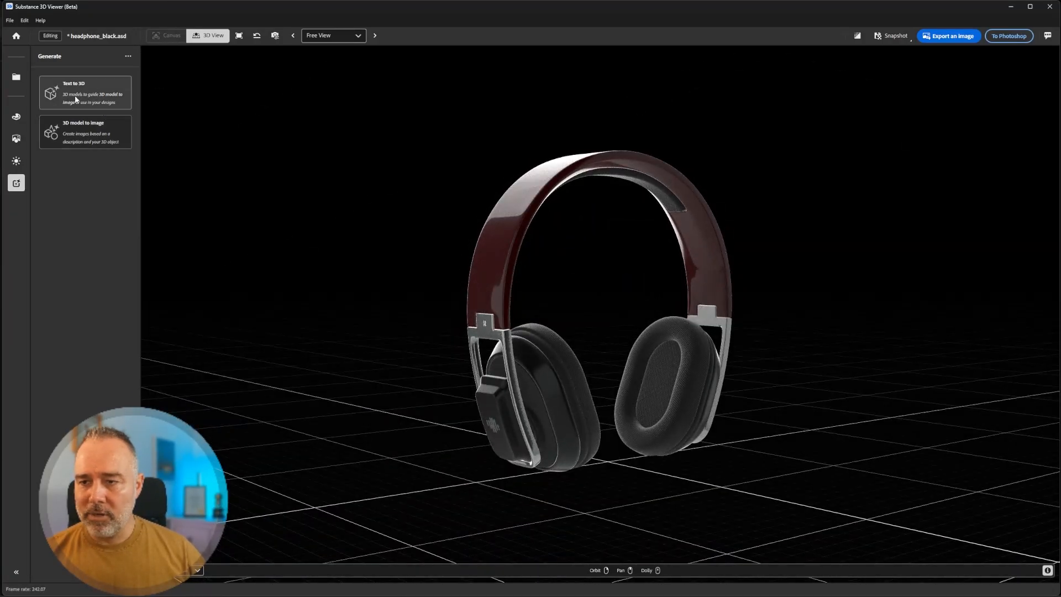
left_click(81, 142)
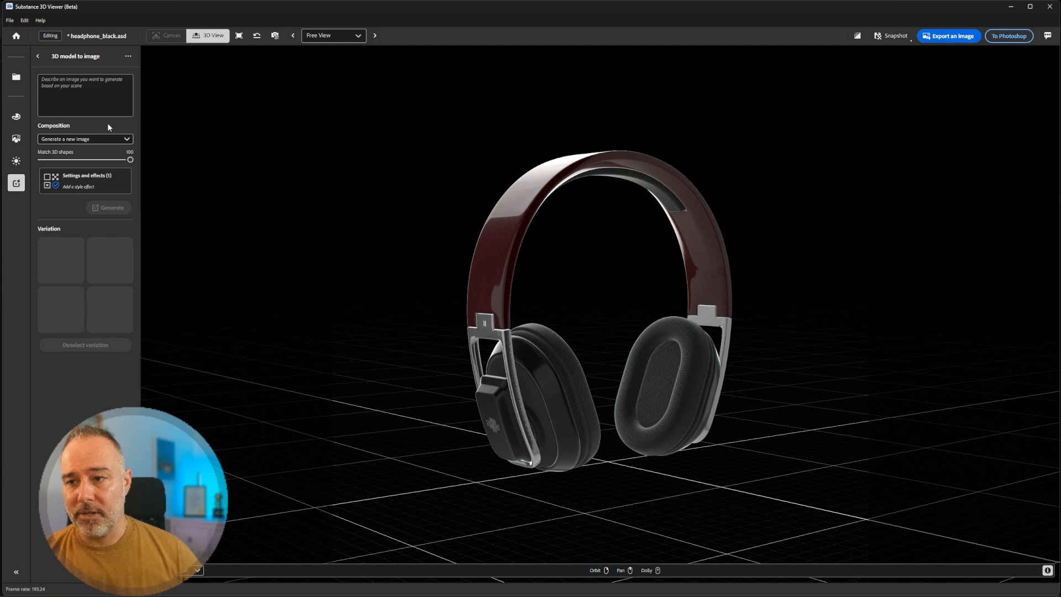
left_click(110, 140)
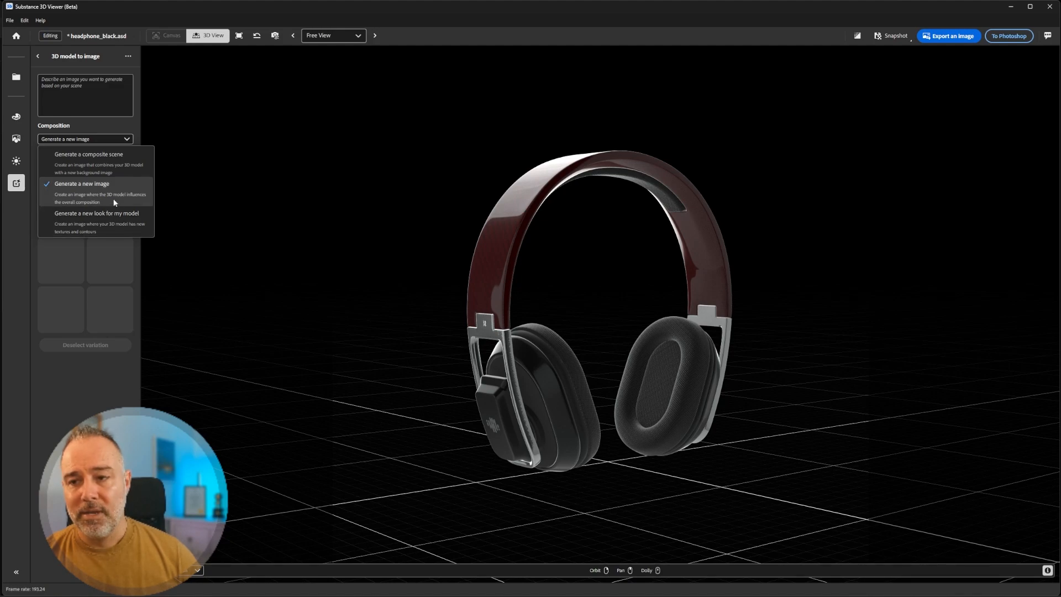
left_click(101, 170)
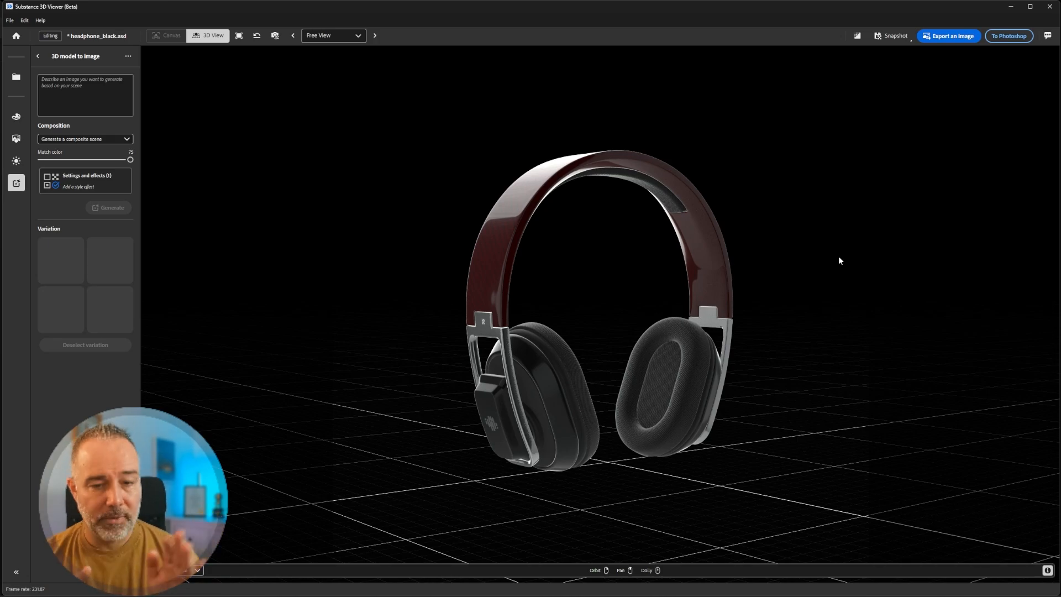
- Frame the whole headphones in a slightly smaller three-quarter view and enter the prompt "A headphone in the forest at night"
left_click_drag(651, 307, 642, 300)
middle_click_drag(645, 331, 622, 298)
scroll(633, 316, "down", 2)
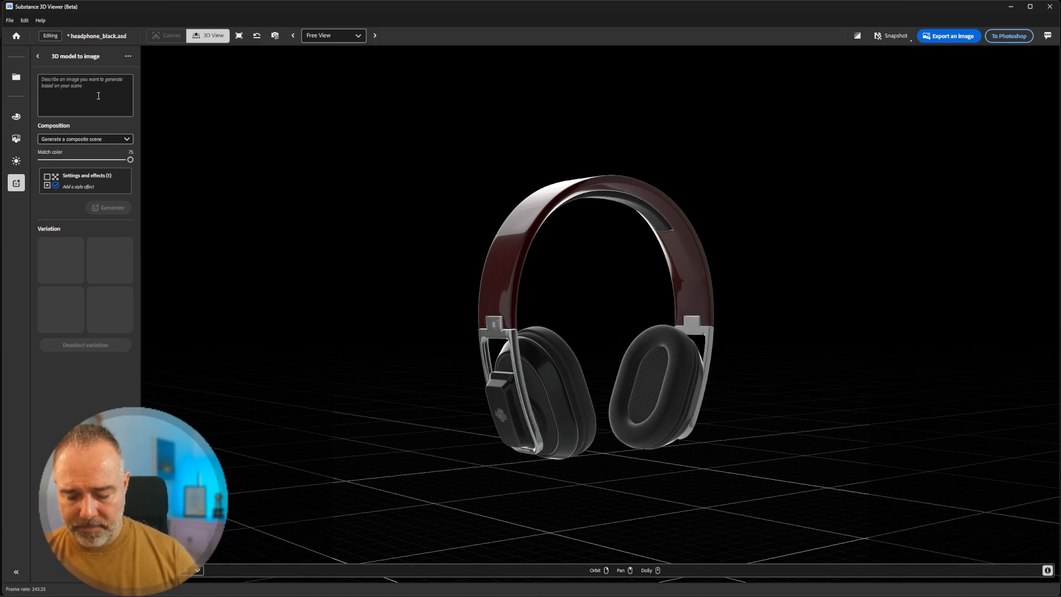
type("A hea")
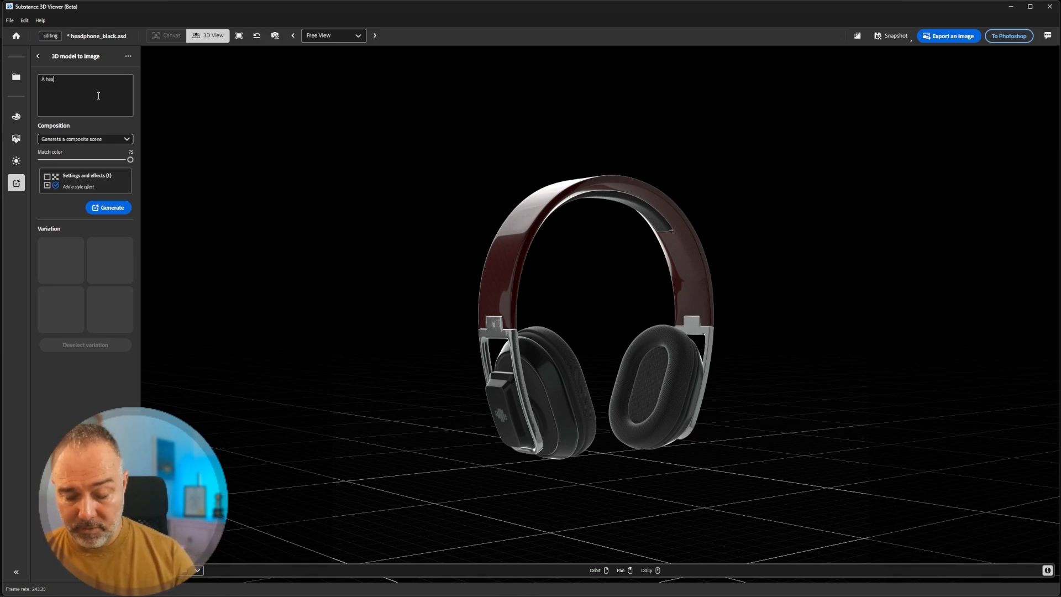
type("dphone")
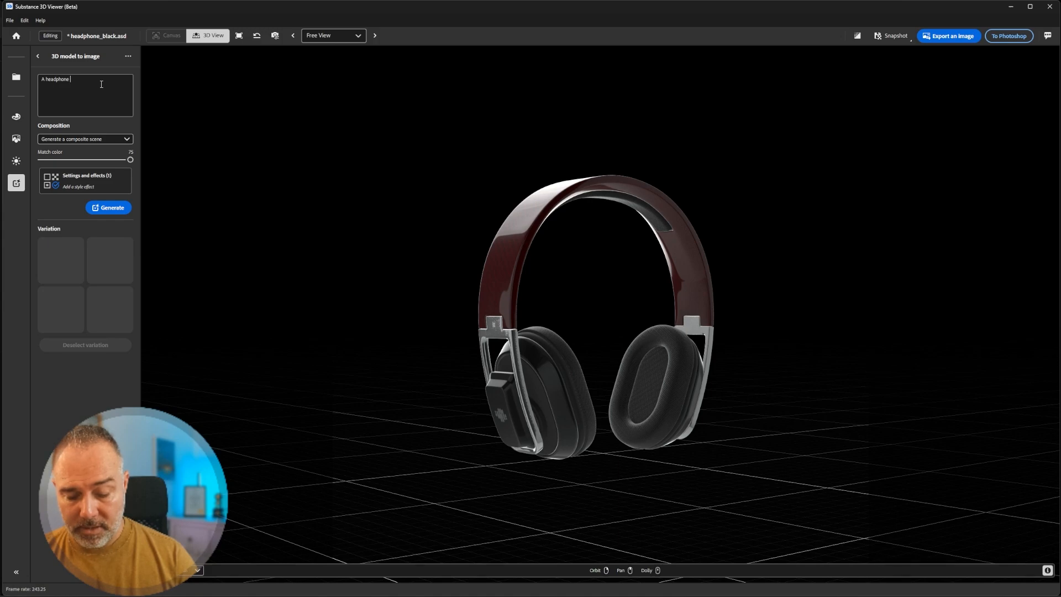
type("in the forest")
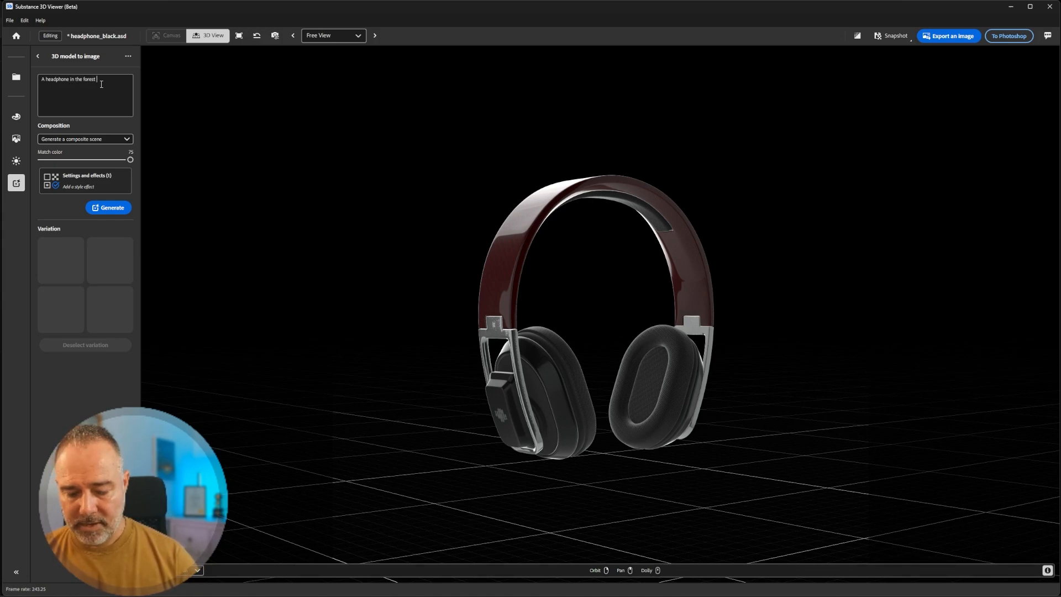
type(" at night")
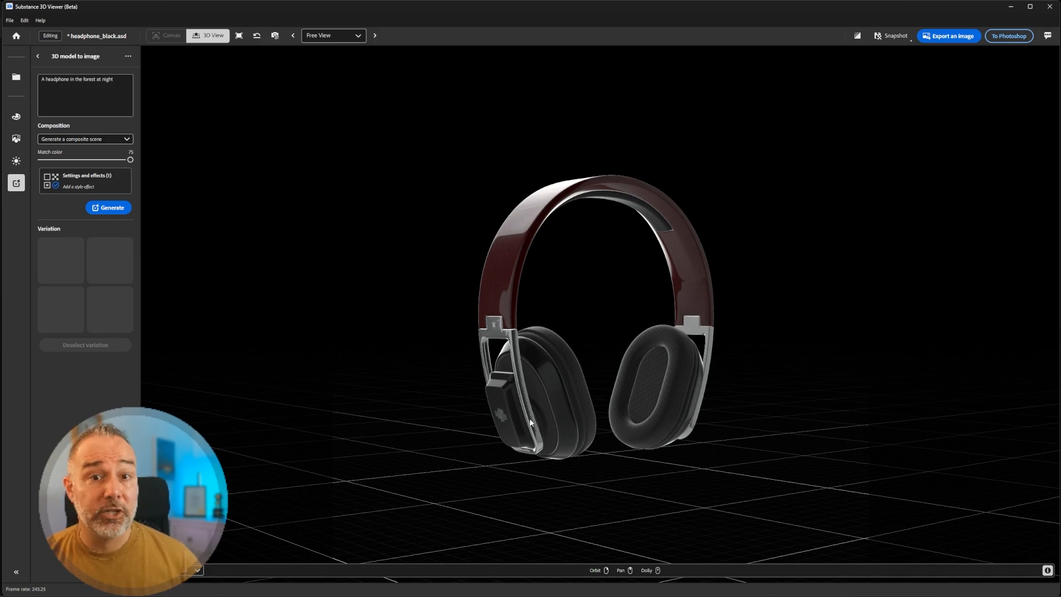
left_click_drag(509, 387, 537, 419)
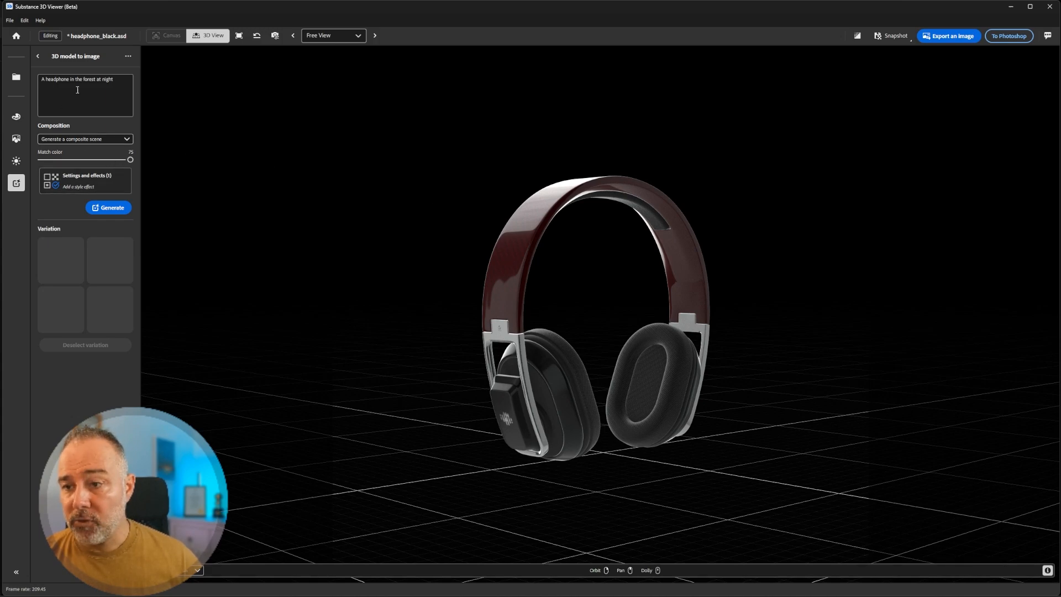
- Clear all existing effects, set the content type to Photo, and choose Dramatic light as the lighting, keeping the effects composition at None
left_click(108, 180)
left_click(232, 138)
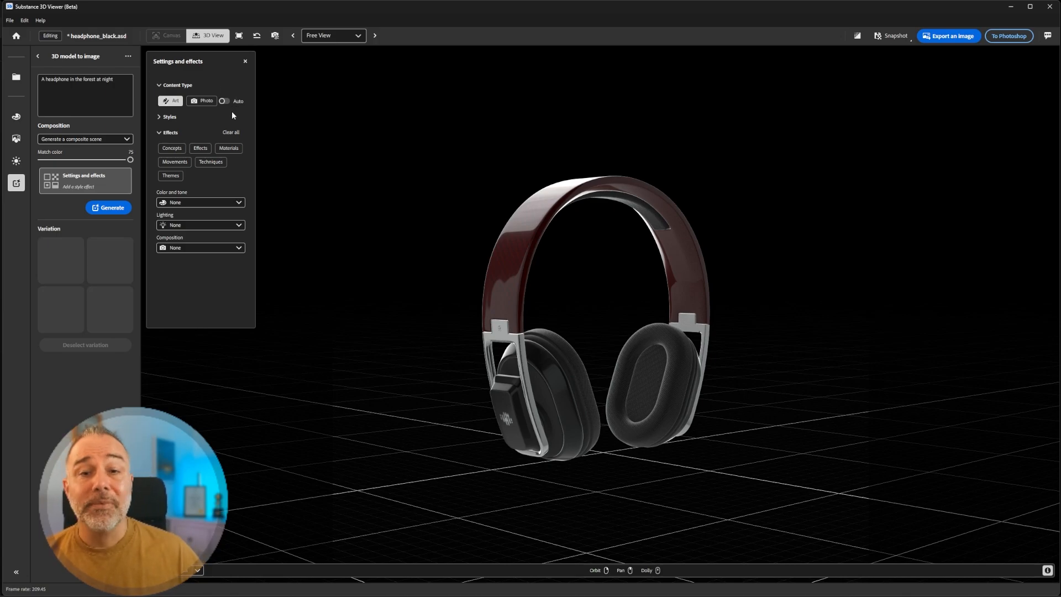
left_click(202, 103)
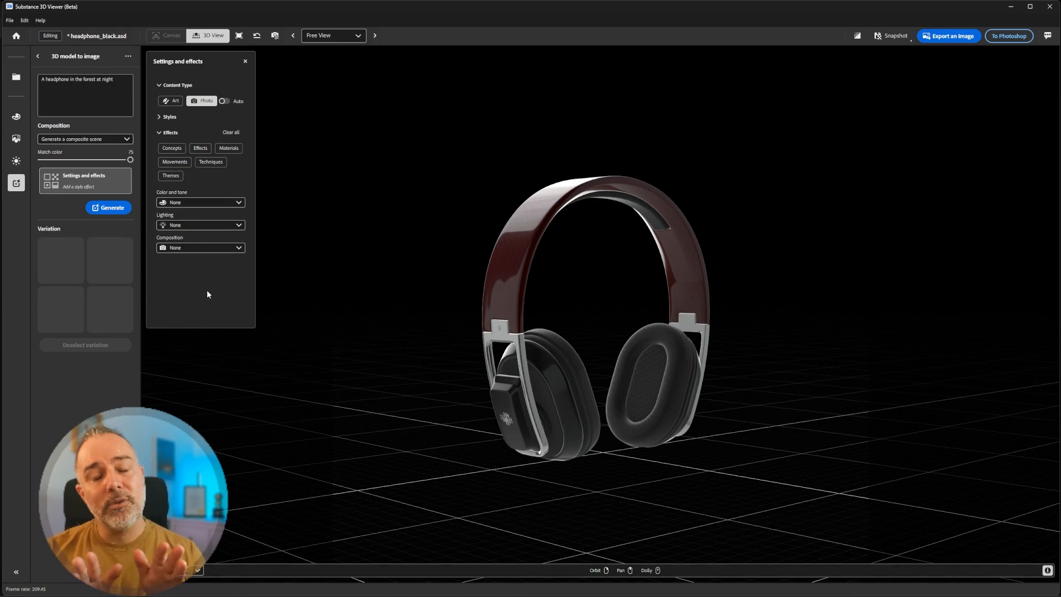
left_click(235, 225)
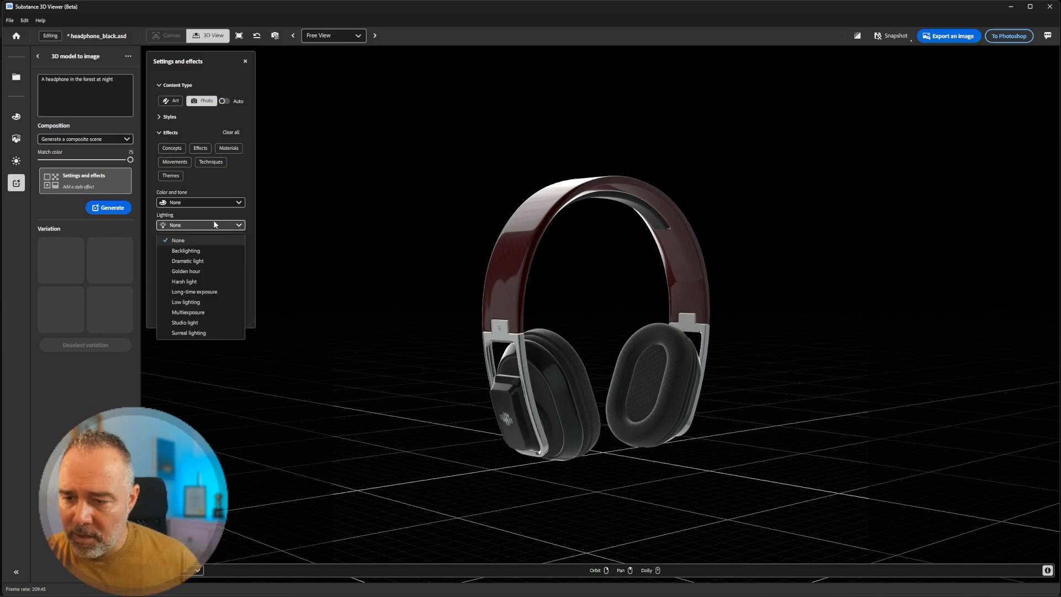
left_click(215, 262)
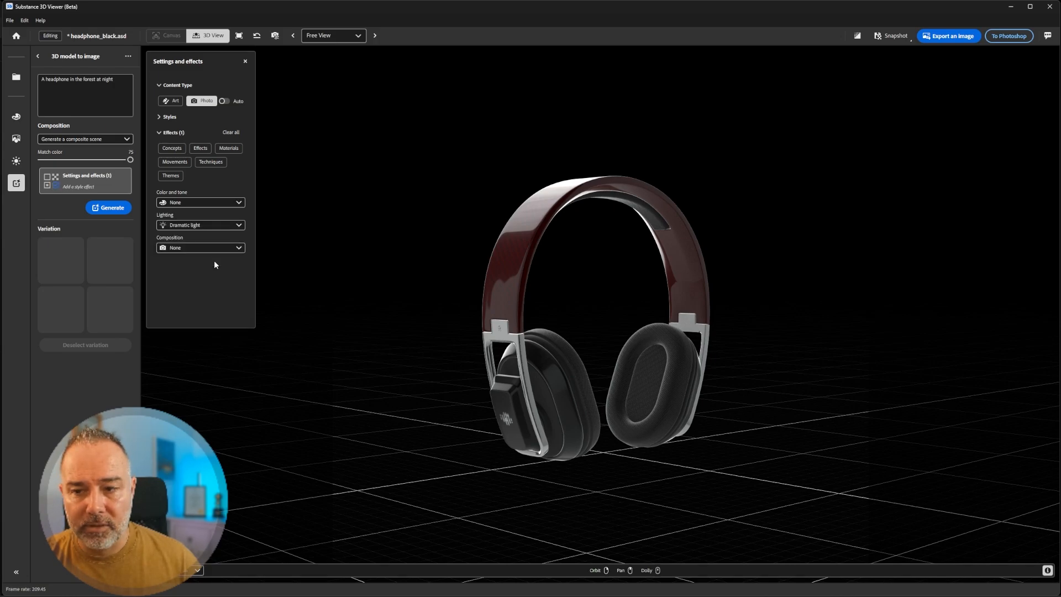
left_click(214, 250)
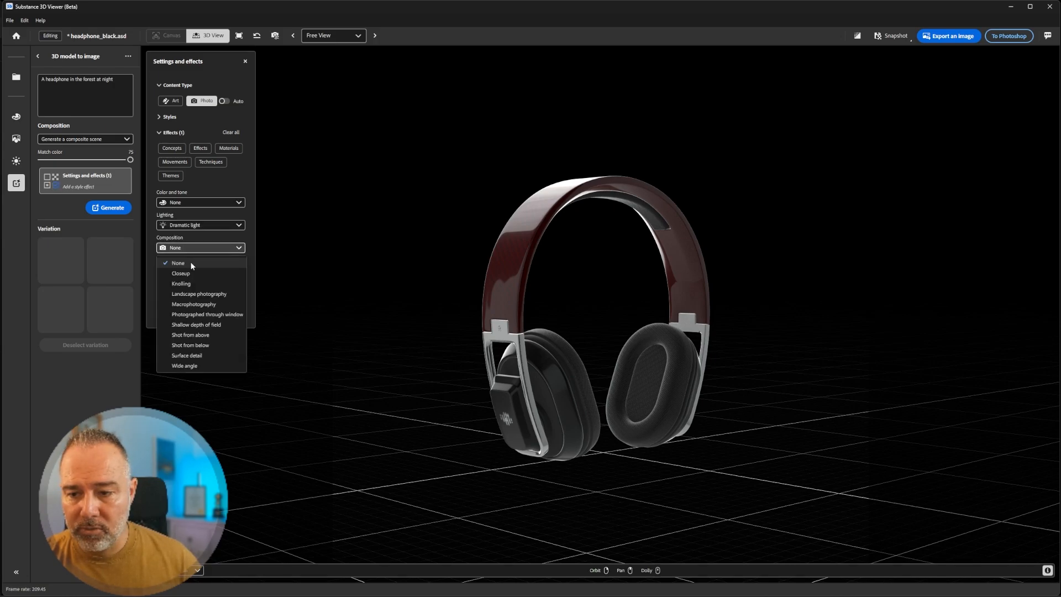
left_click(151, 300)
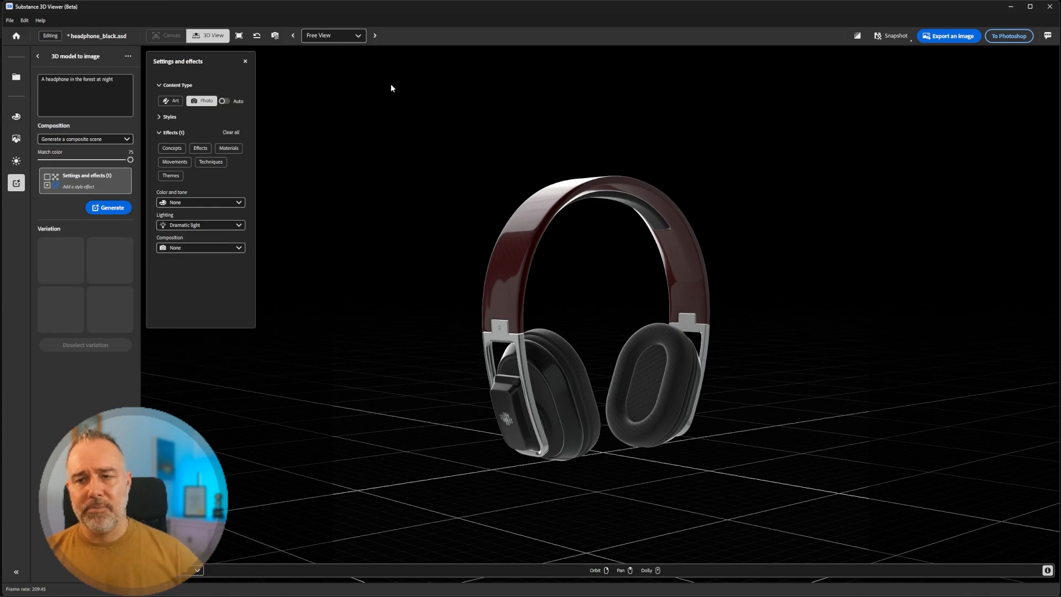
- Generate the composite image variations and preview the second one
left_click(122, 208)
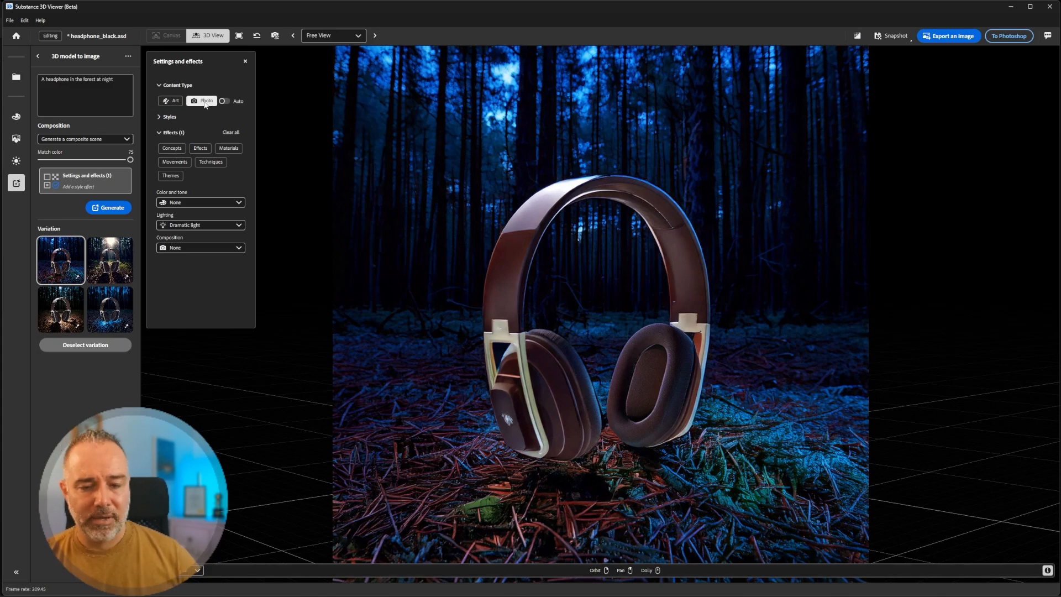
left_click(109, 266)
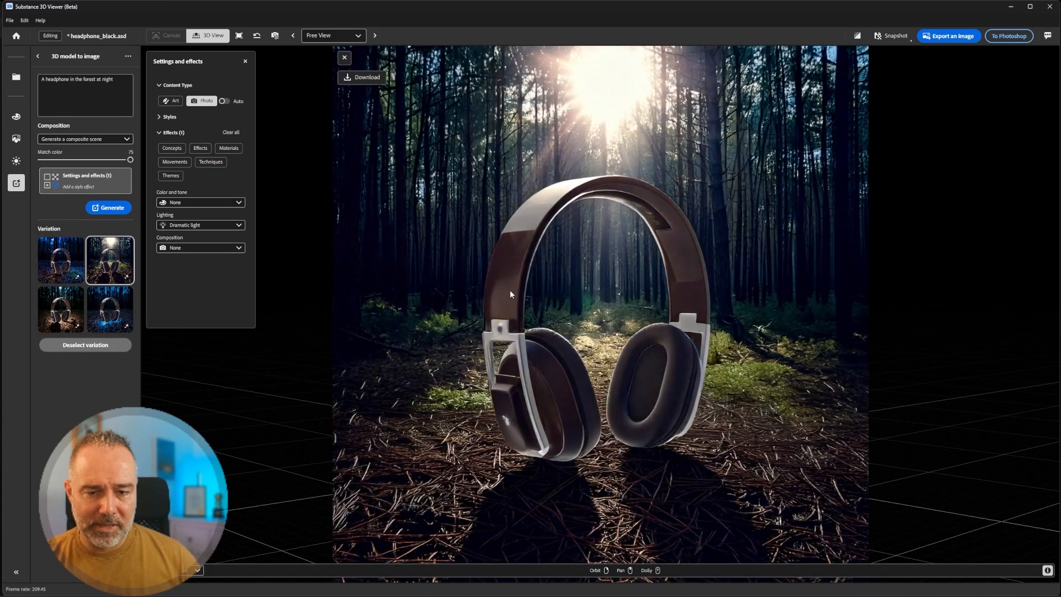
- Preview the third, fourth and first generated composite variations of the headphones in the forest
left_click(69, 310)
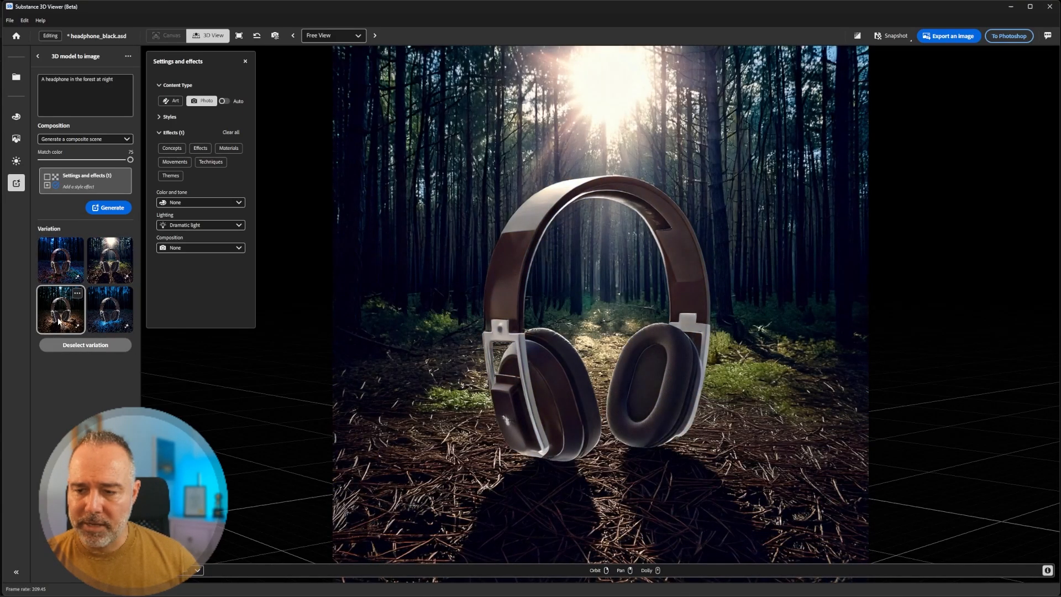
left_click(116, 316)
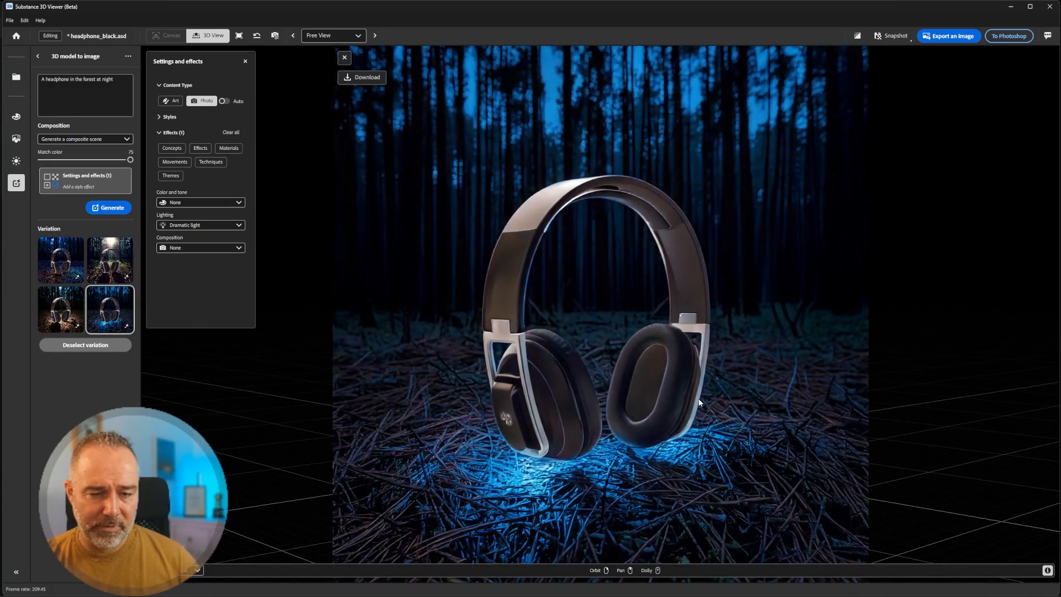
left_click(63, 273)
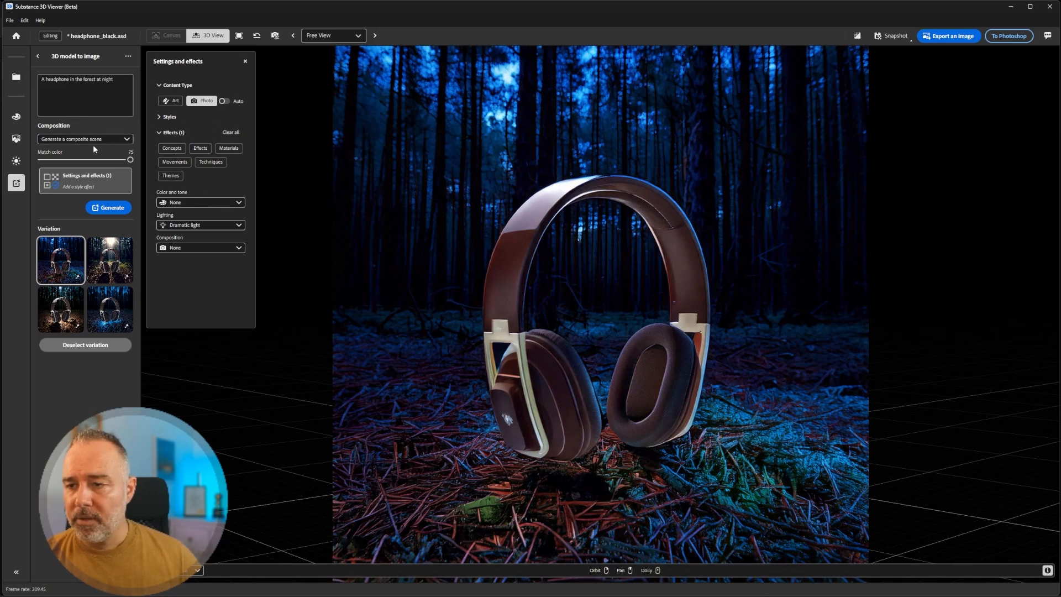
- Generate new composite variations with Match color set to 0, and preview the second, third and fourth ones
left_click_drag(131, 161, 34, 169)
left_click(111, 208)
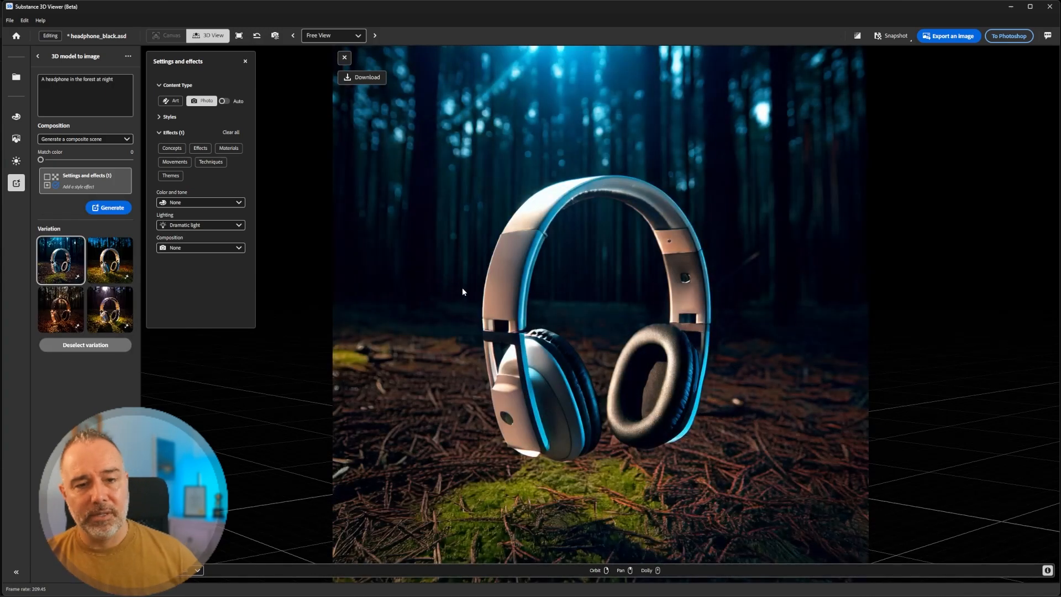
left_click(114, 265)
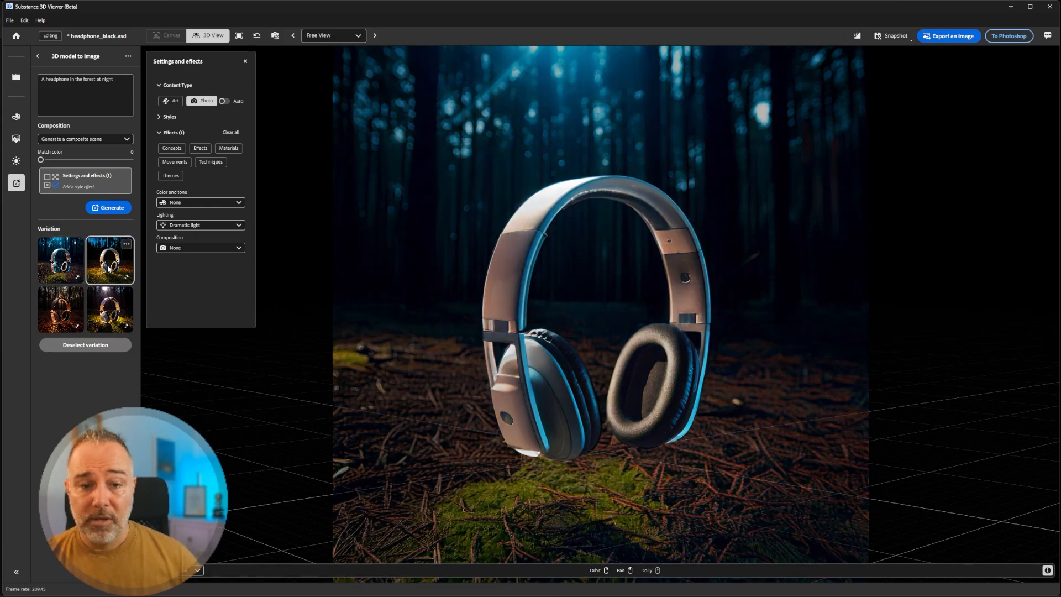
left_click(57, 316)
left_click(110, 310)
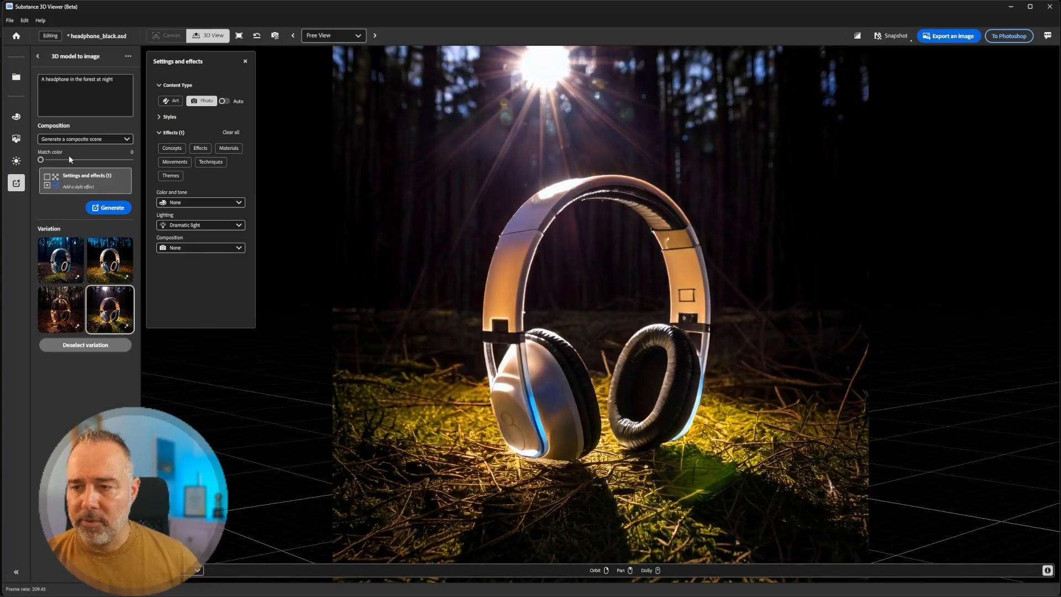
- Set Match color to 75 and change the composition to Generate a new image
left_click_drag(40, 159, 124, 162)
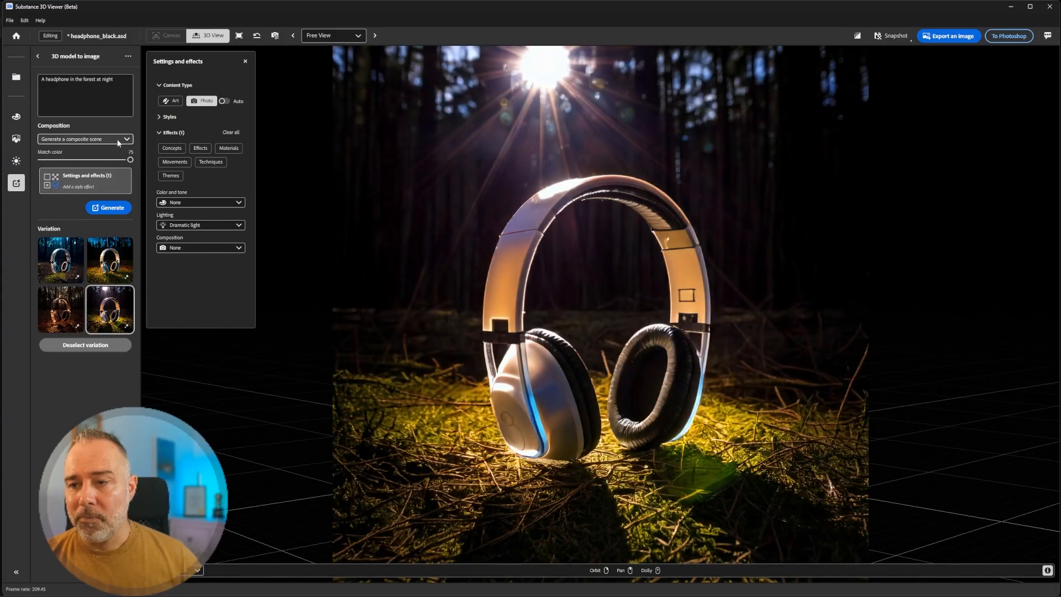
left_click(117, 141)
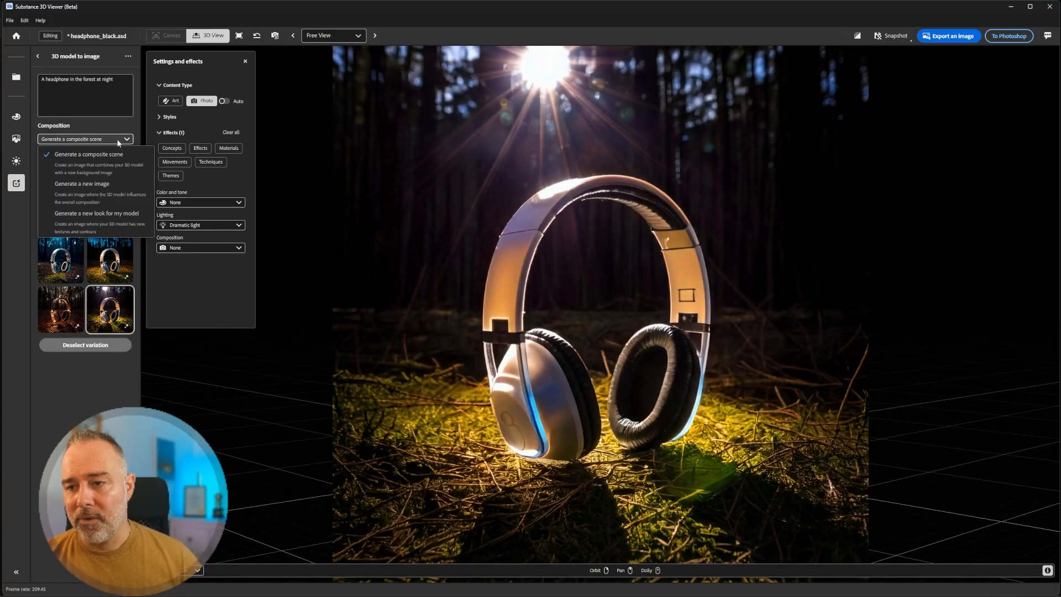
left_click(79, 190)
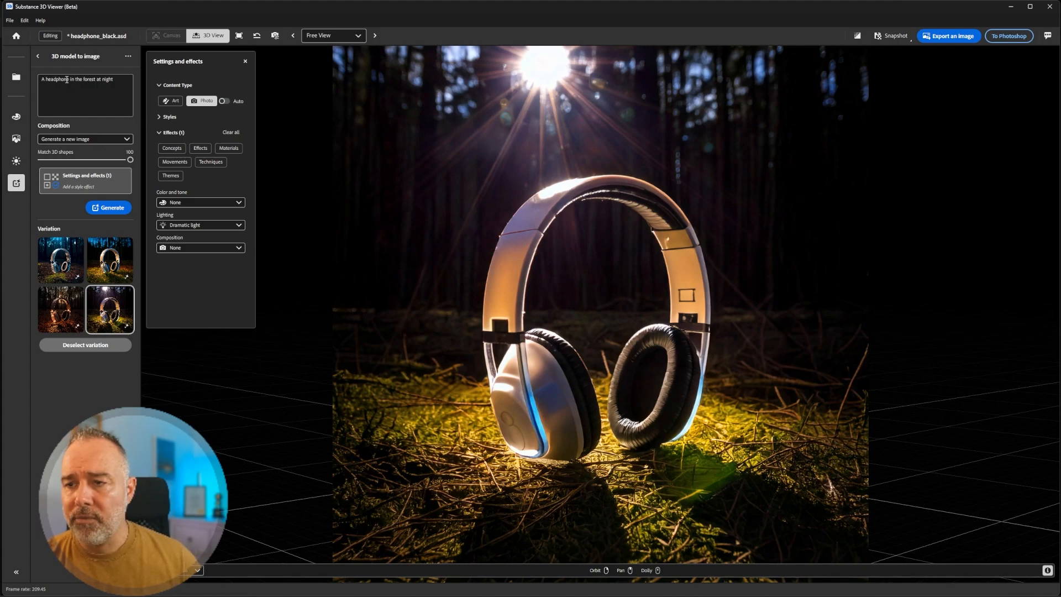
- Change the prompt to "A headphone artwork inspired by japanese traditional art"
left_click_drag(114, 82, 68, 81)
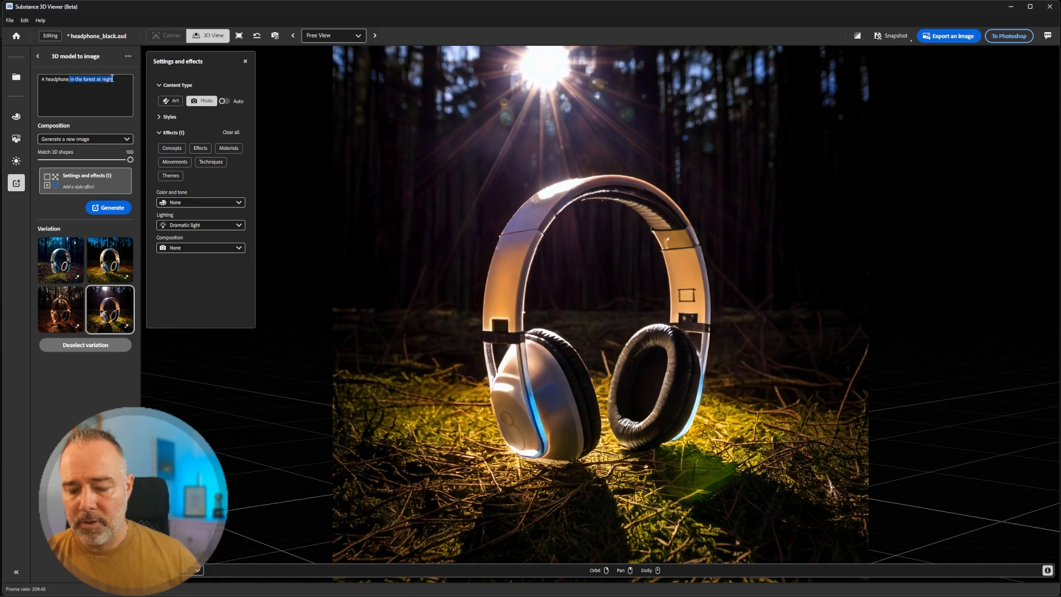
type("art")
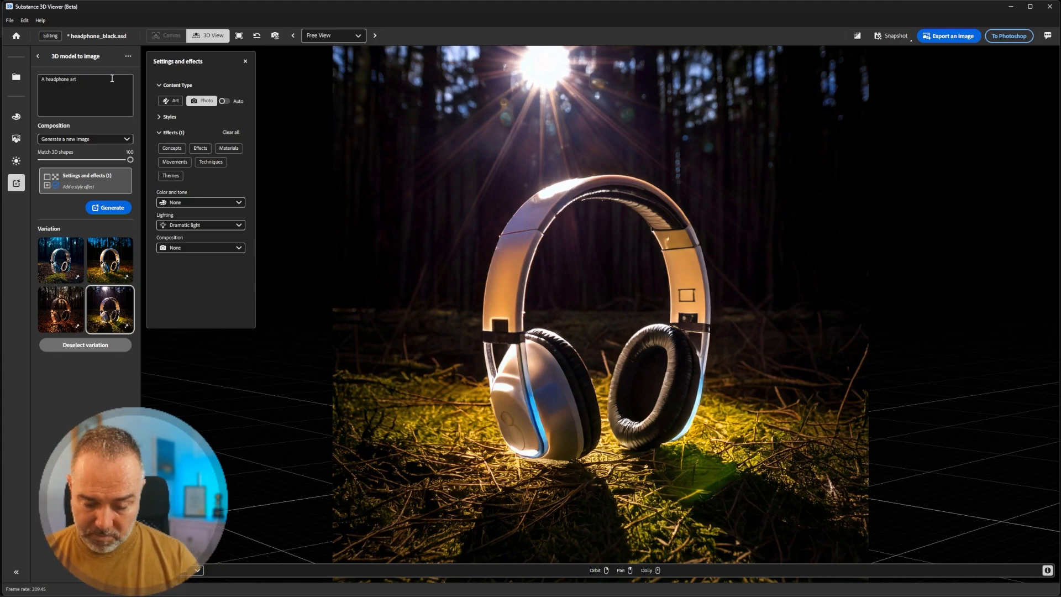
type("wor")
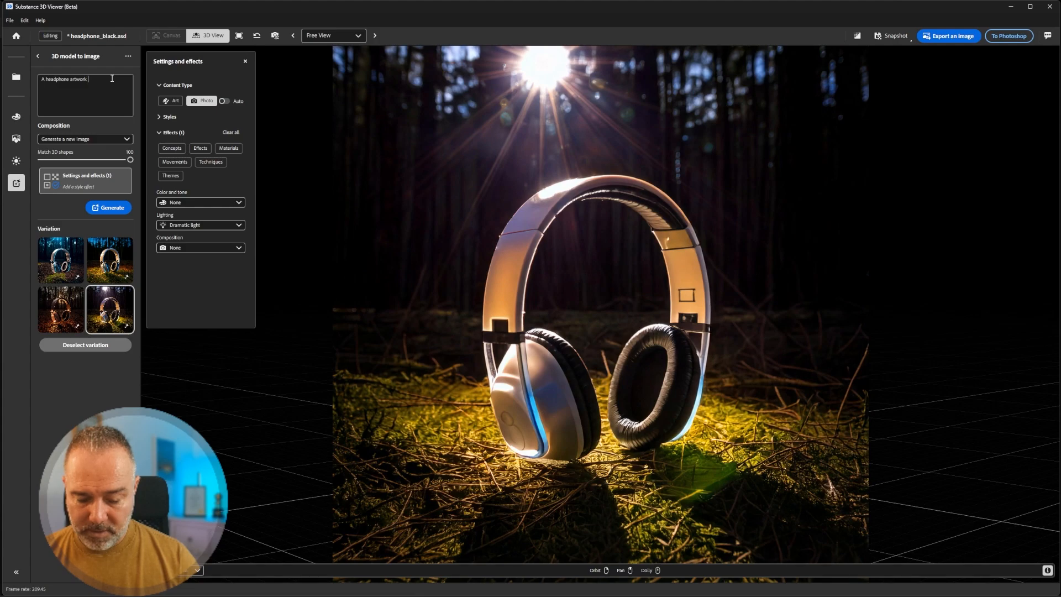
type("k ")
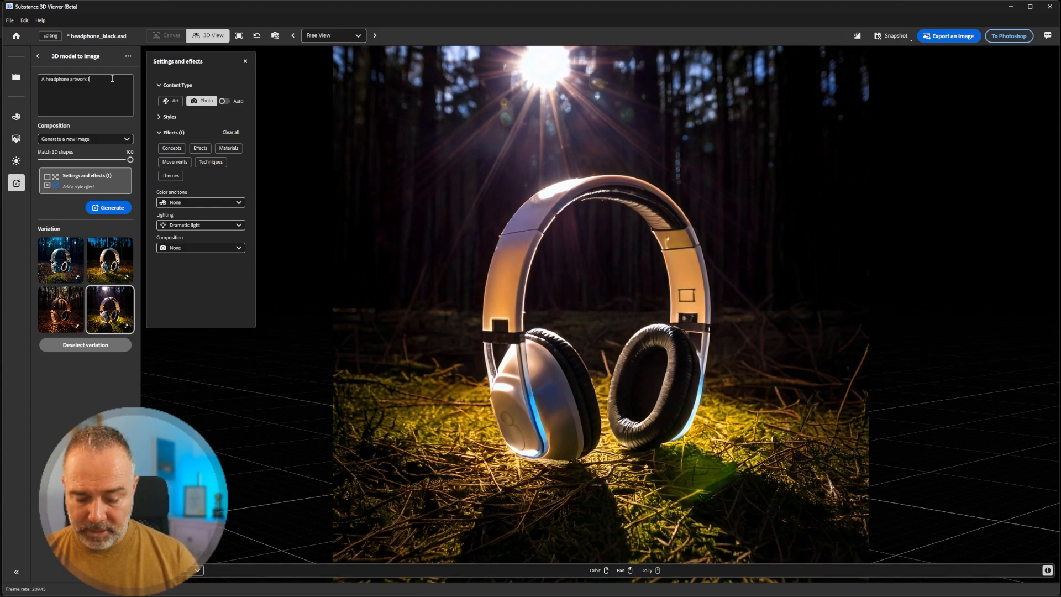
type("inspired by")
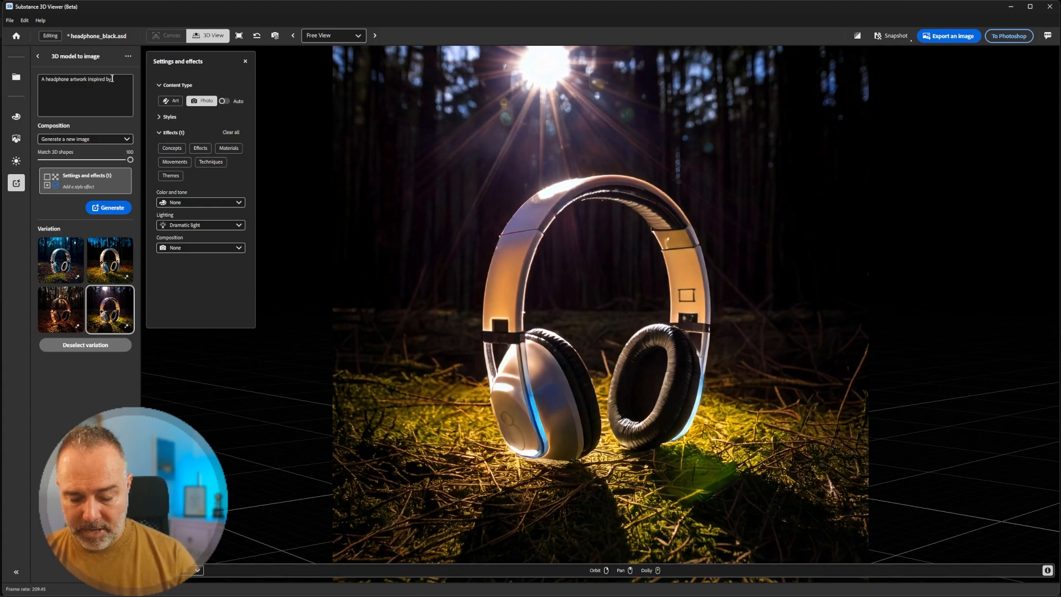
type(" Japa")
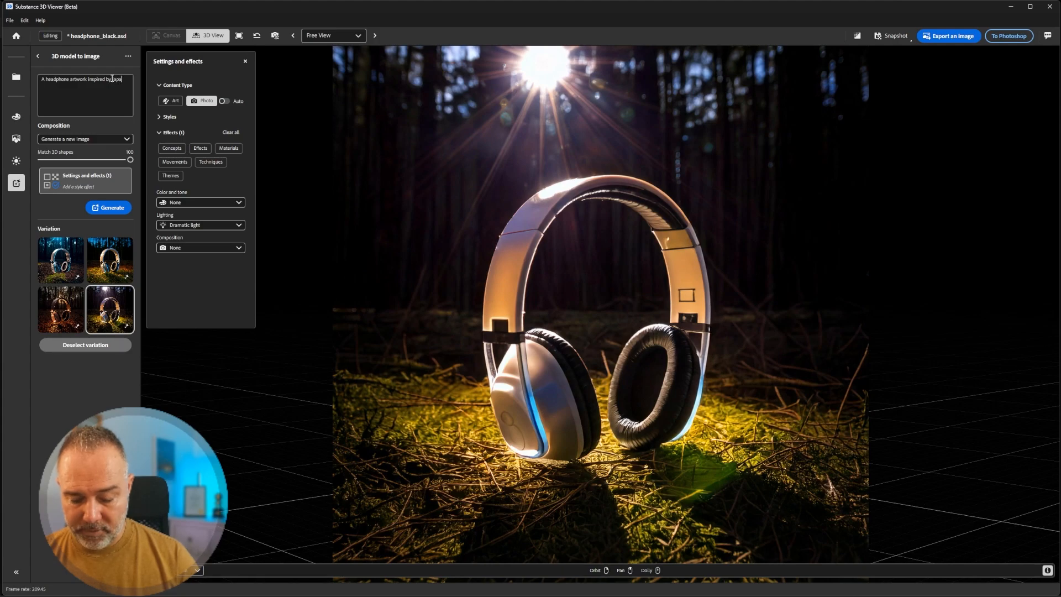
type("nese ")
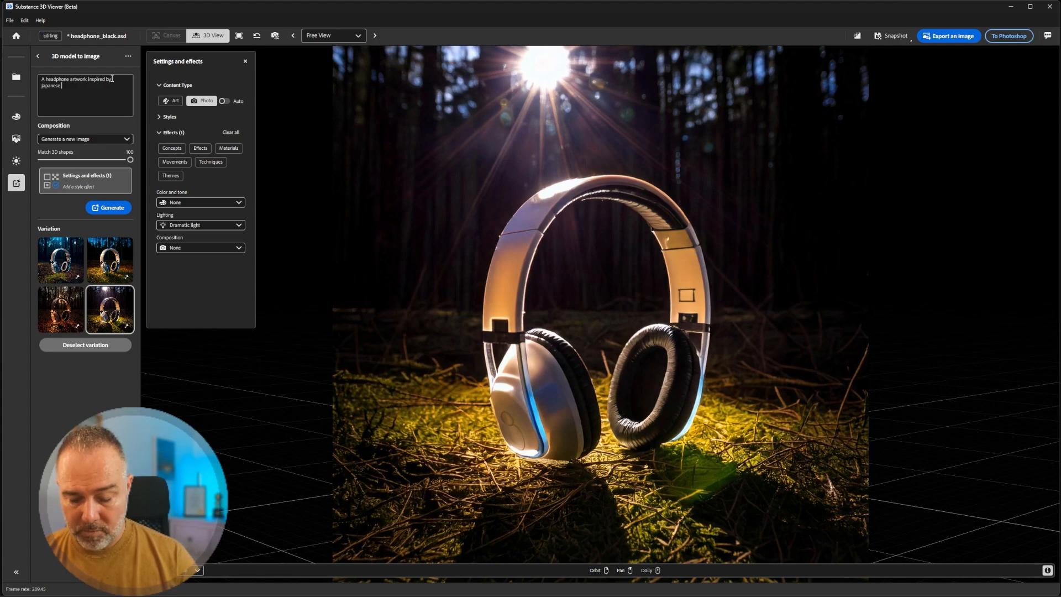
type("trad")
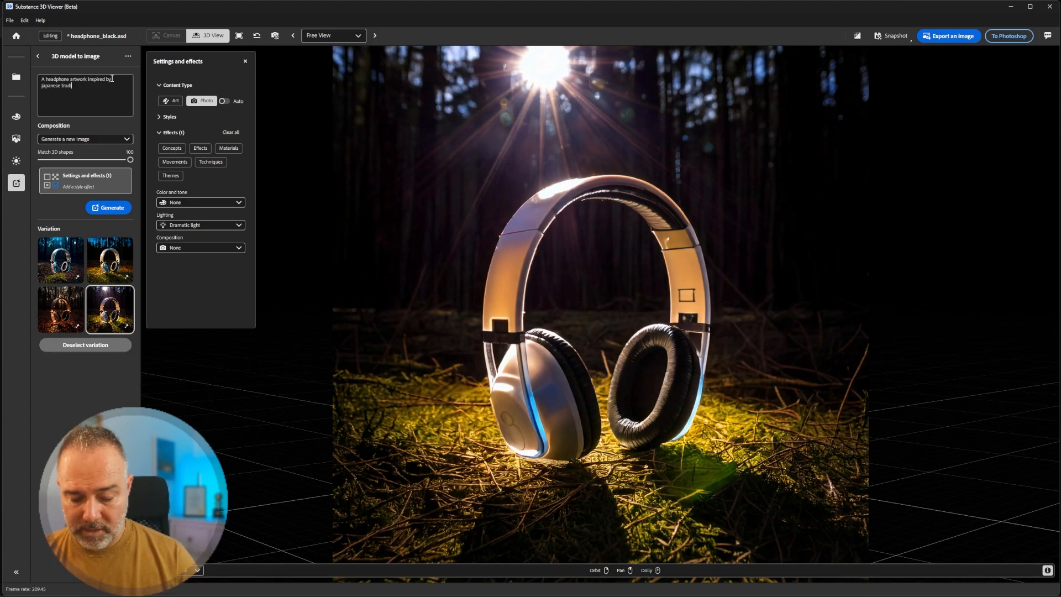
type("itional")
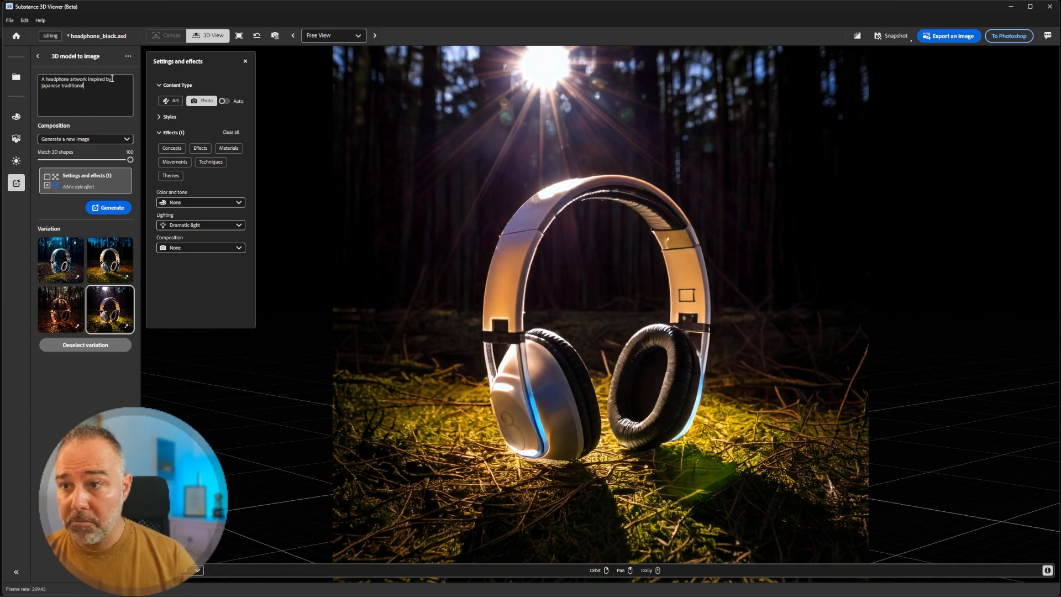
type(" art")
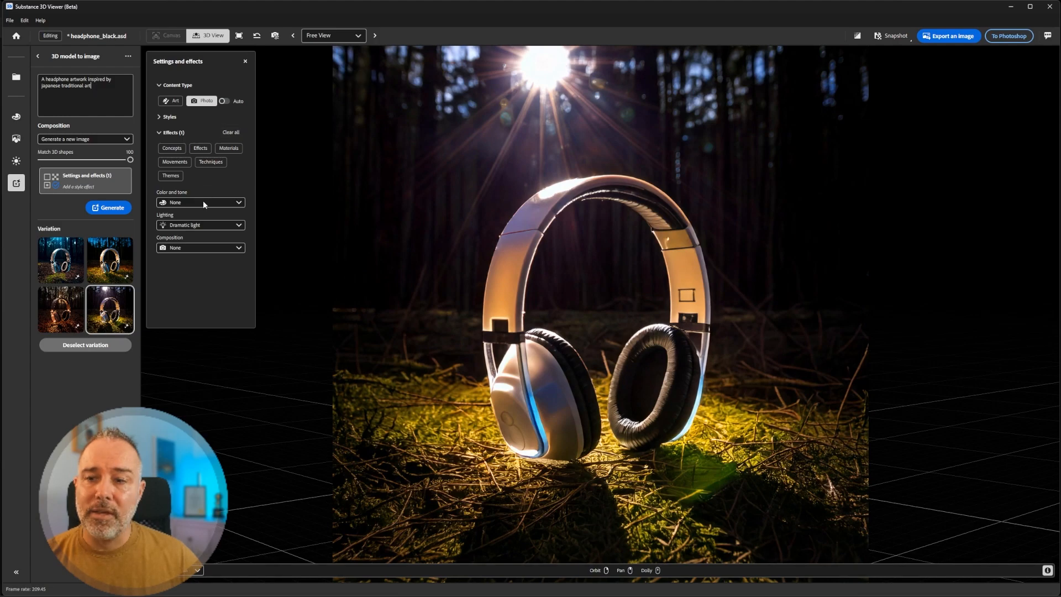
- Generate image variations from the Japanese traditional art prompt and preview the second, third and fourth variations
left_click(114, 208)
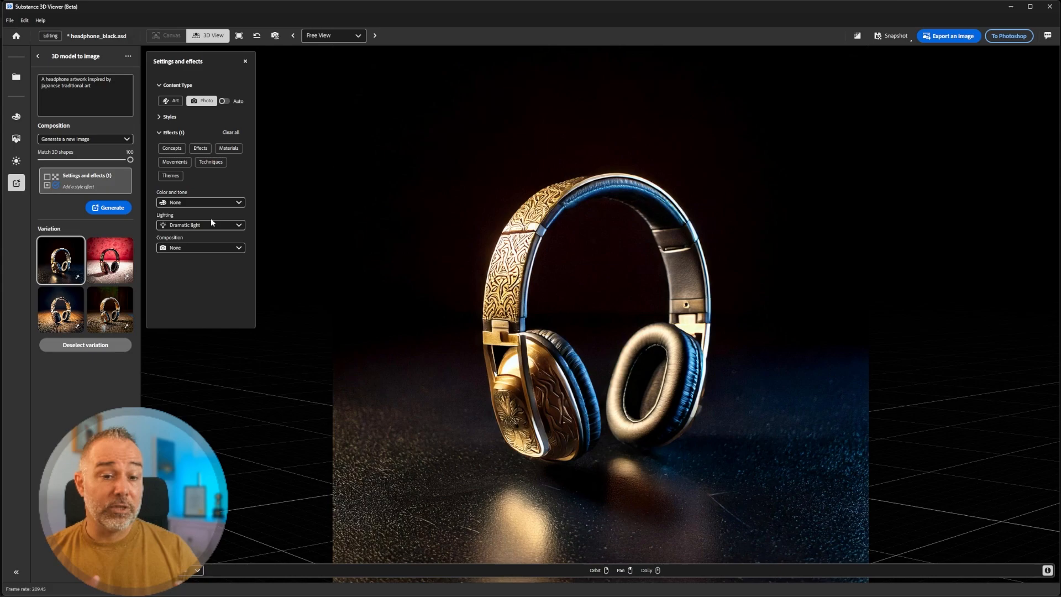
left_click(112, 262)
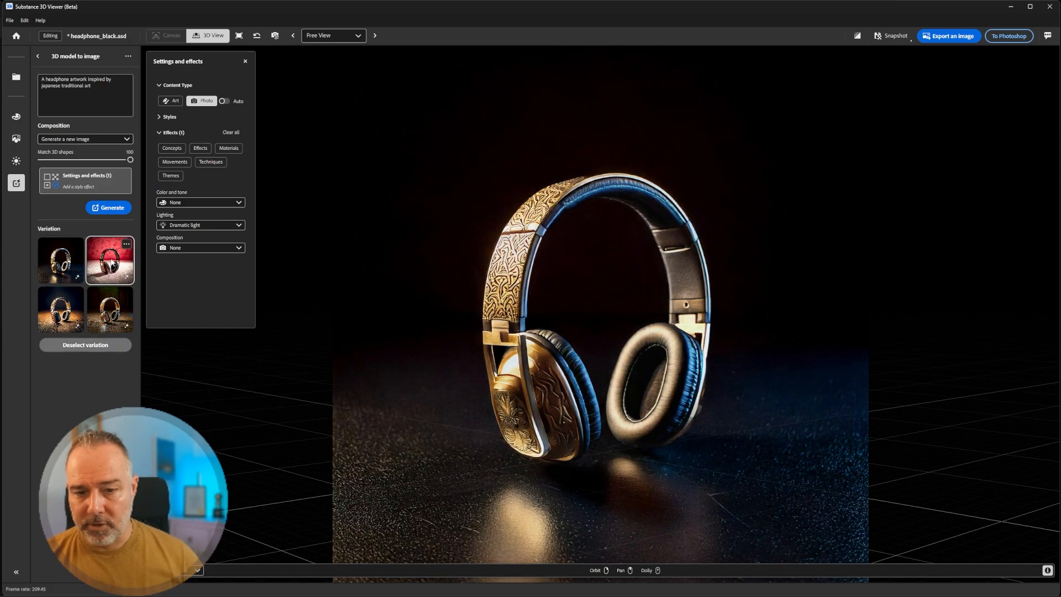
left_click(79, 319)
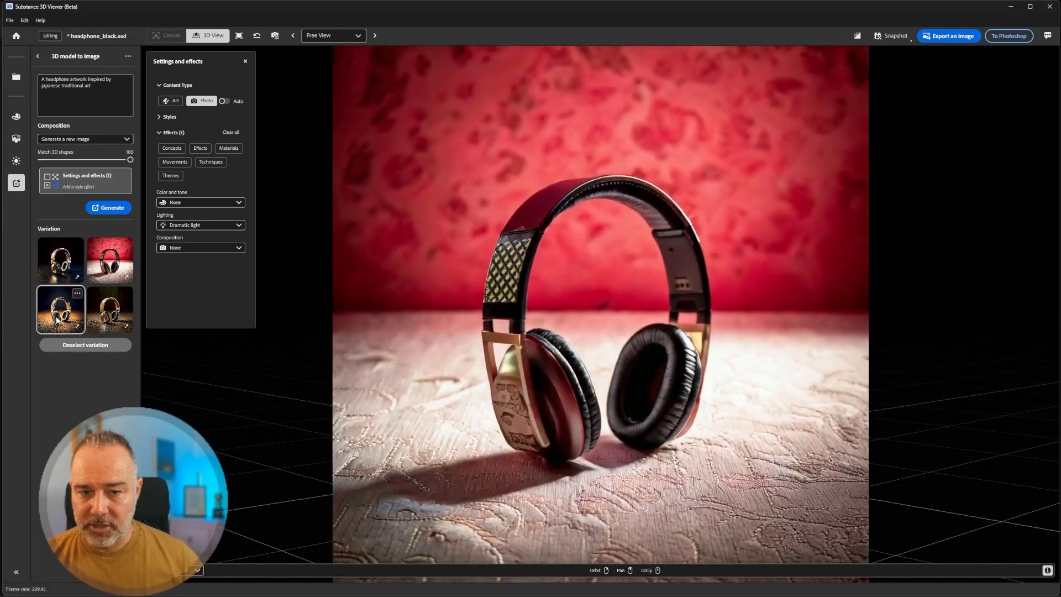
left_click(108, 329)
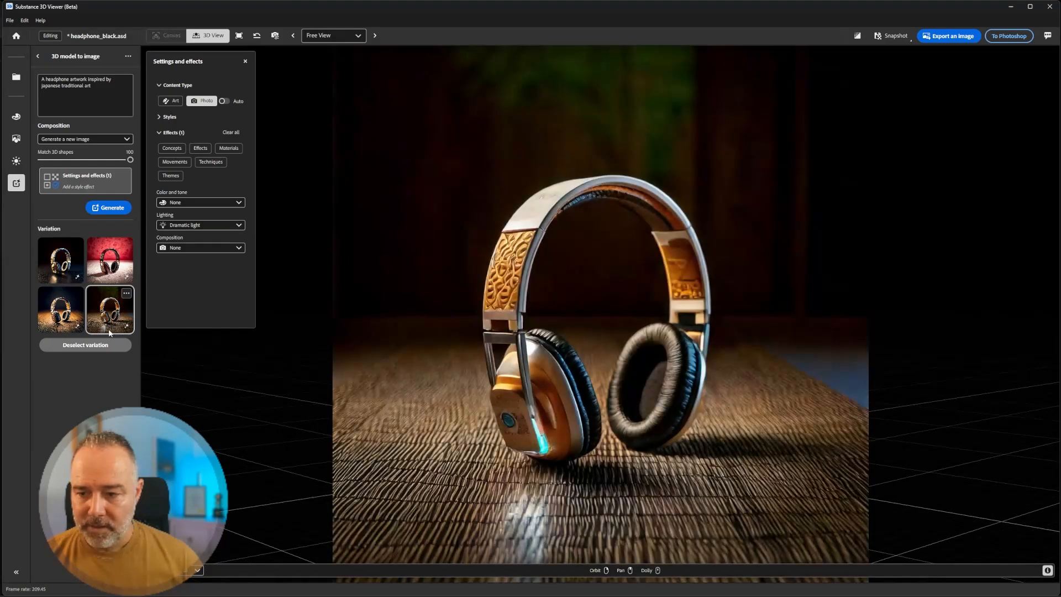
- Deselect the variation, orbit the headphones to a low tilted angle, and generate new images from that view
left_click(99, 346)
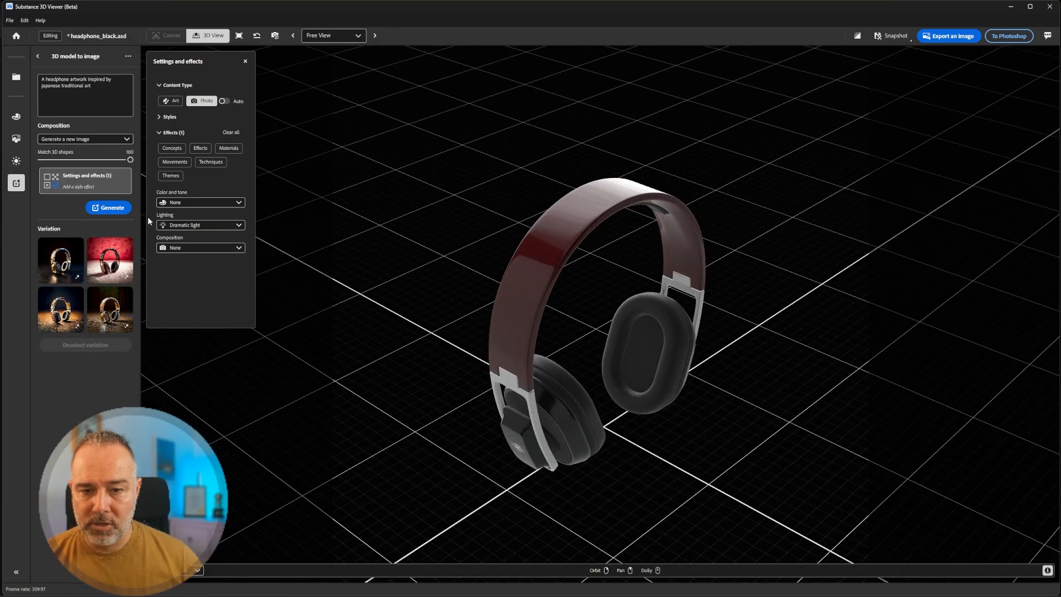
left_click_drag(412, 274, 516, 213)
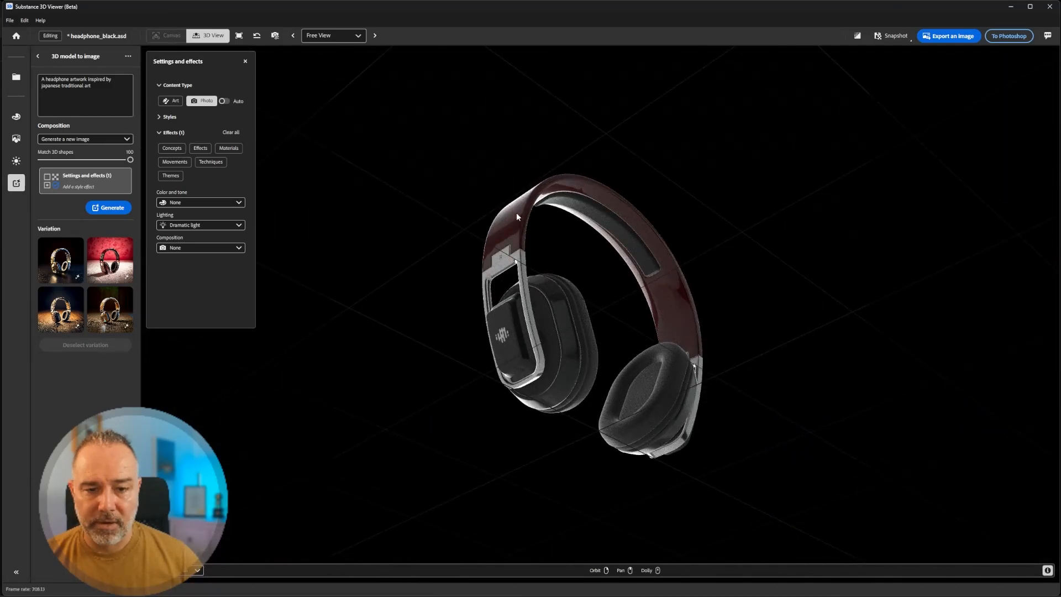
left_click(116, 209)
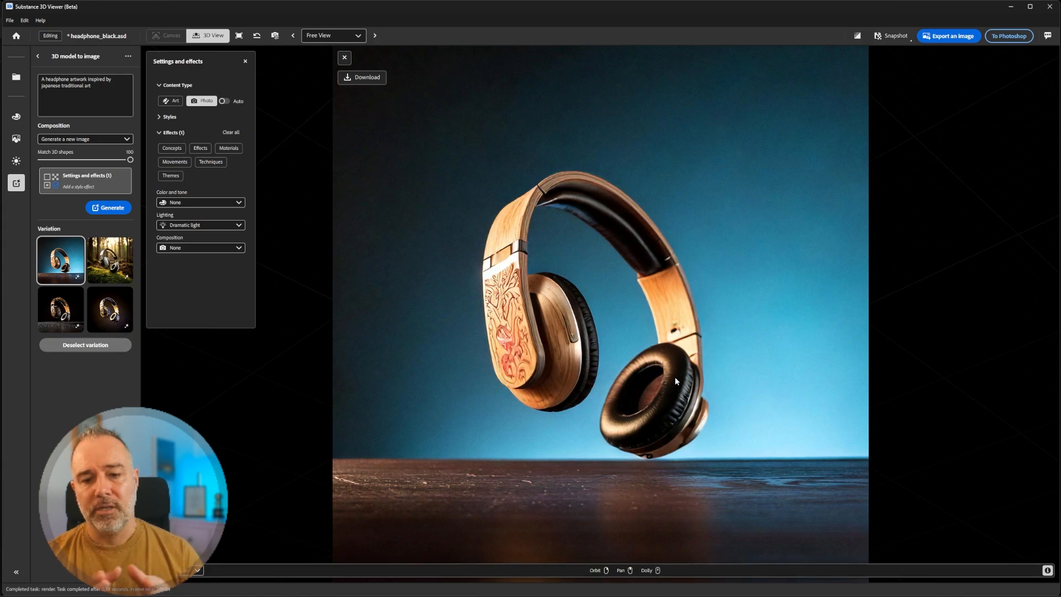
- Compare the four newly generated headphone variations in the viewport, ending on the fourth one
left_click(102, 267)
left_click(65, 312)
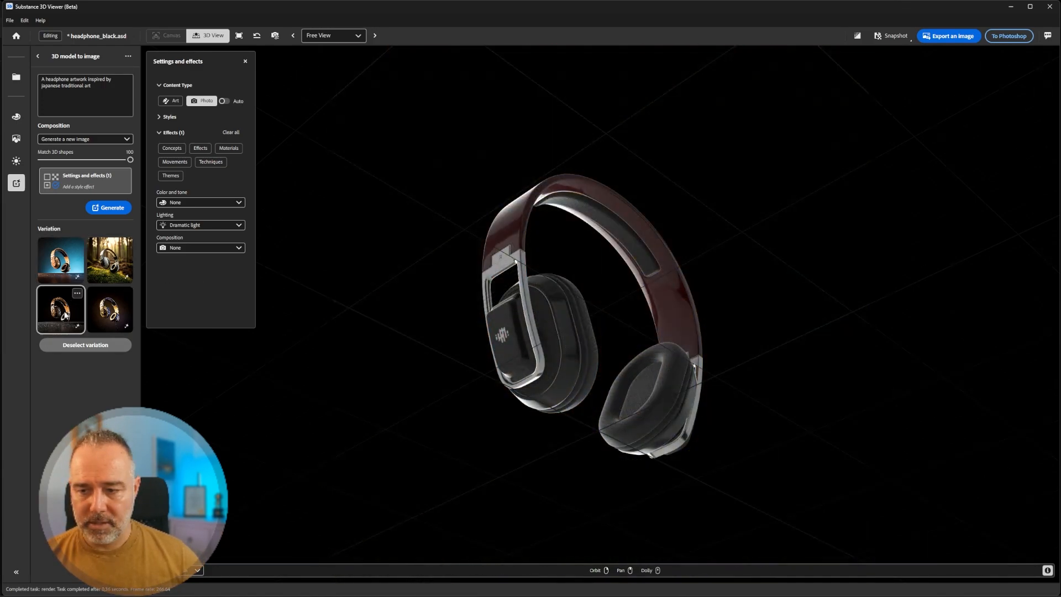
left_click(110, 260)
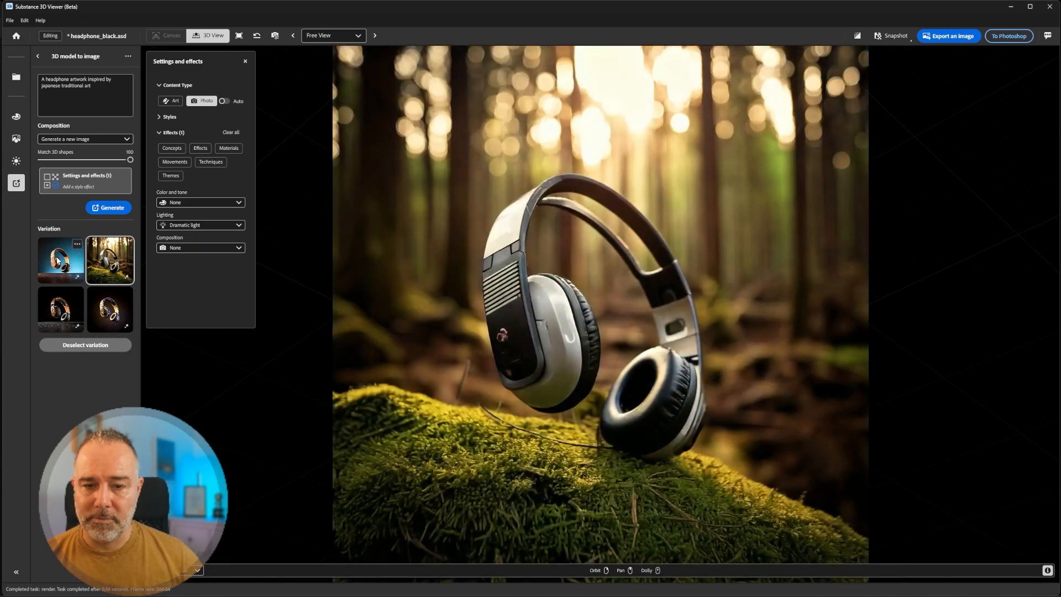
left_click(57, 261)
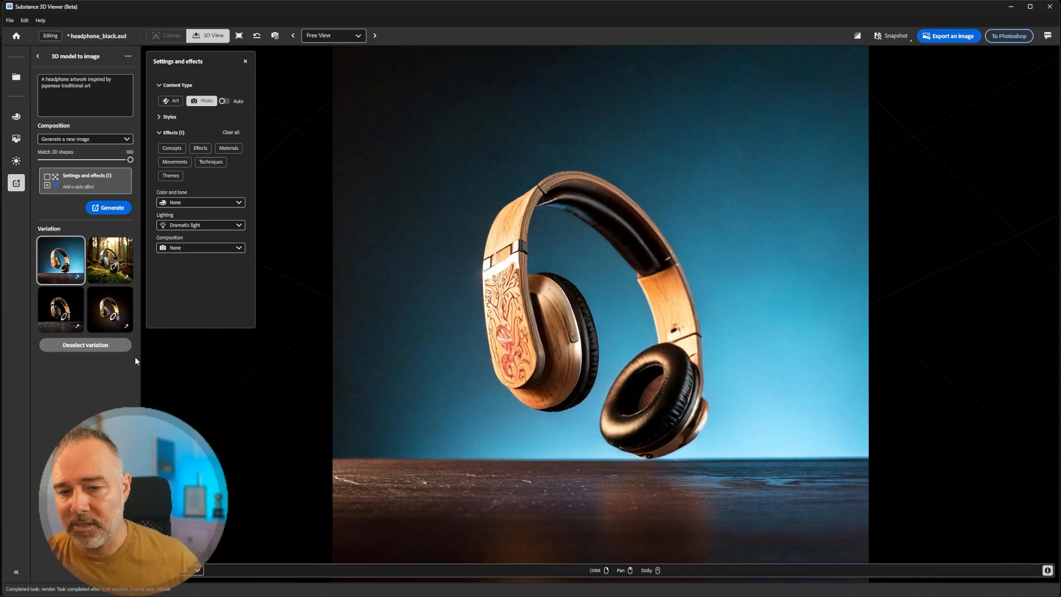
left_click(123, 270)
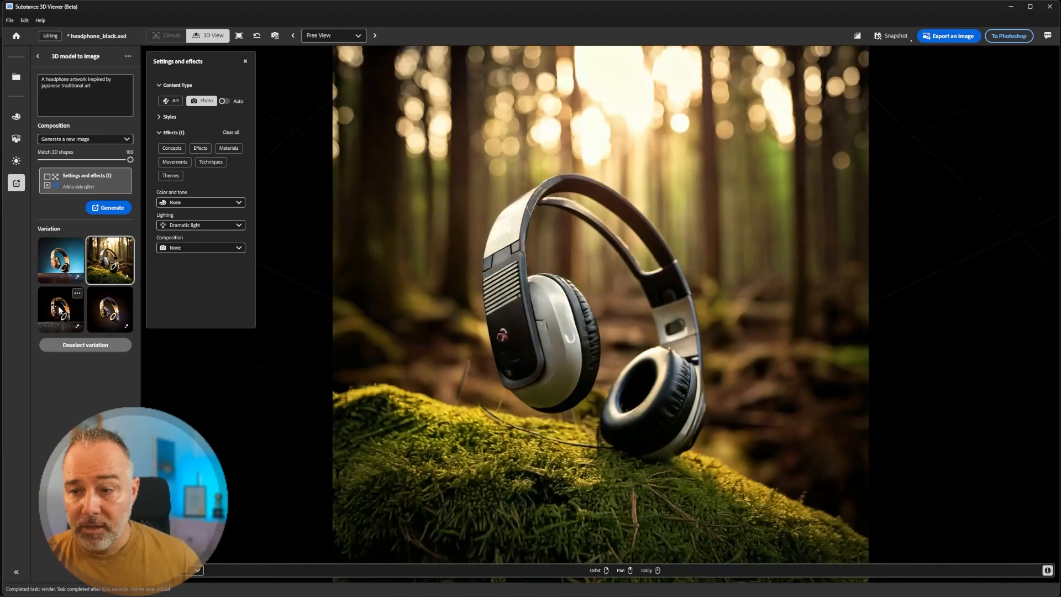
left_click(59, 311)
left_click(109, 309)
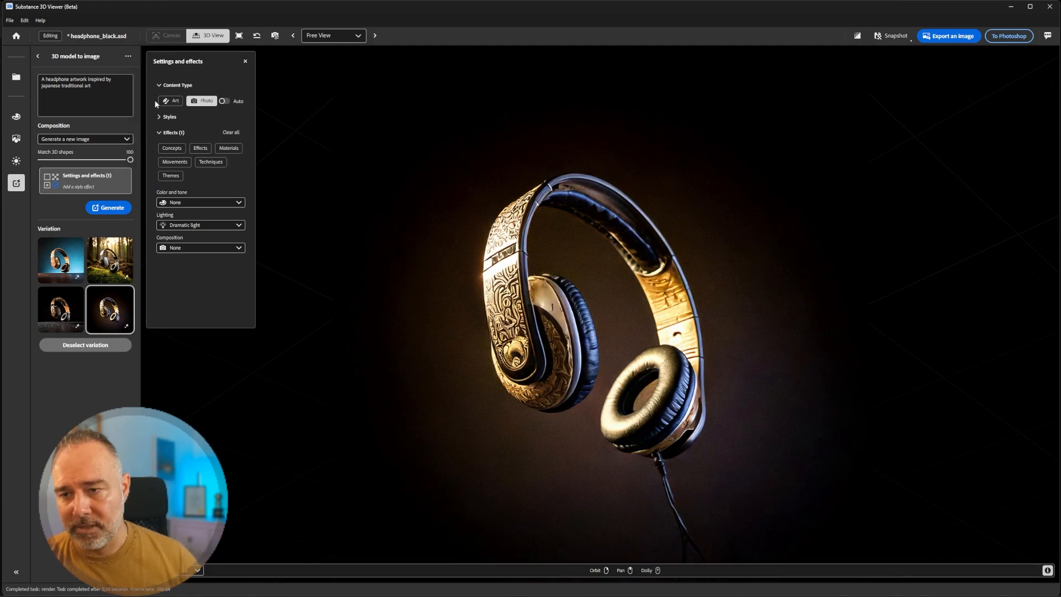
- Set the content type to Art and apply the Ink and Splattering techniques plus the last technique in the list
left_click(173, 101)
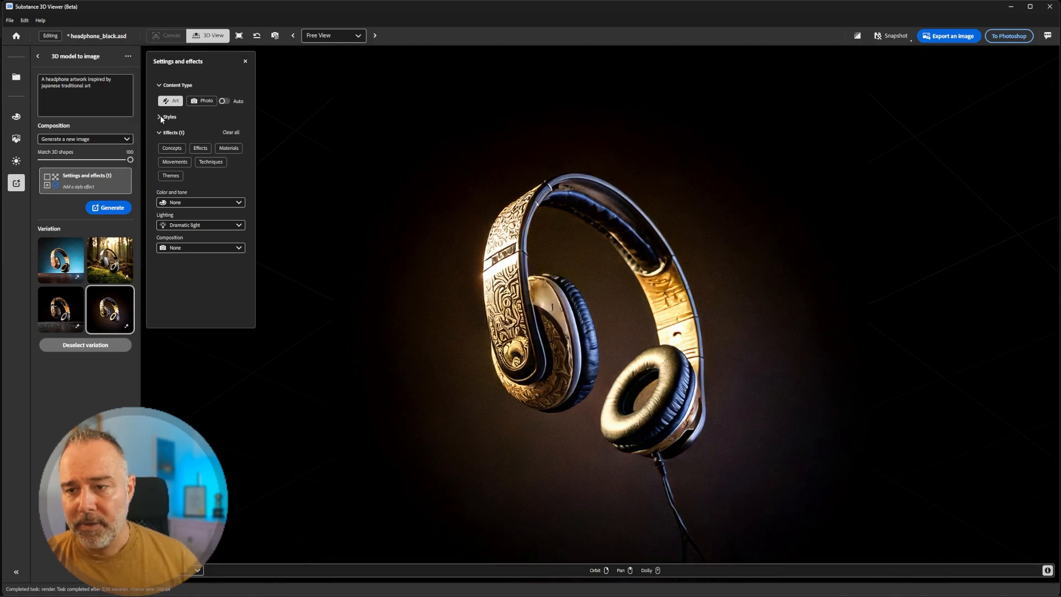
left_click(160, 117)
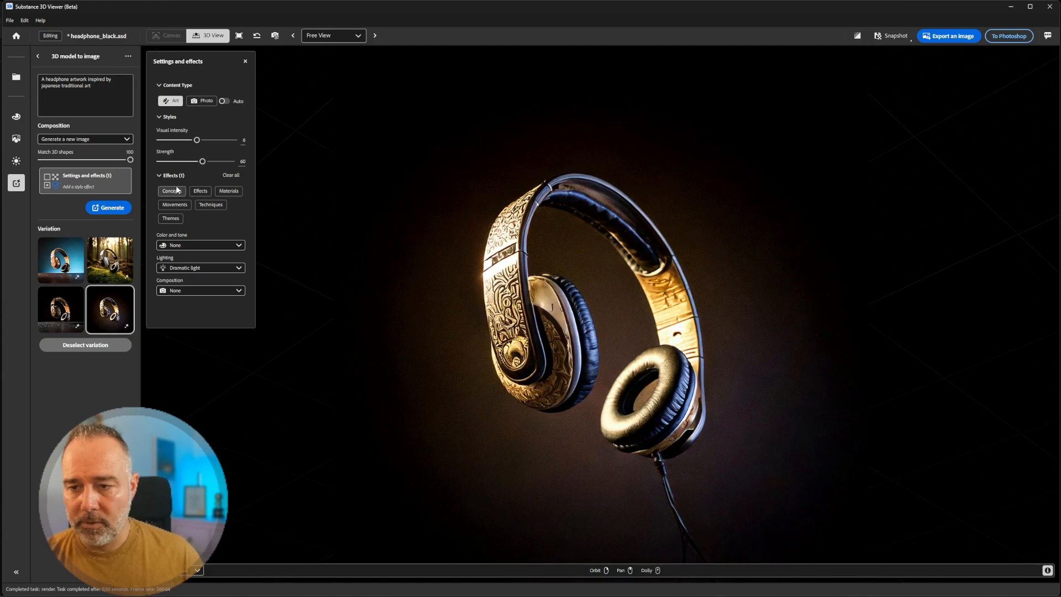
left_click(211, 204)
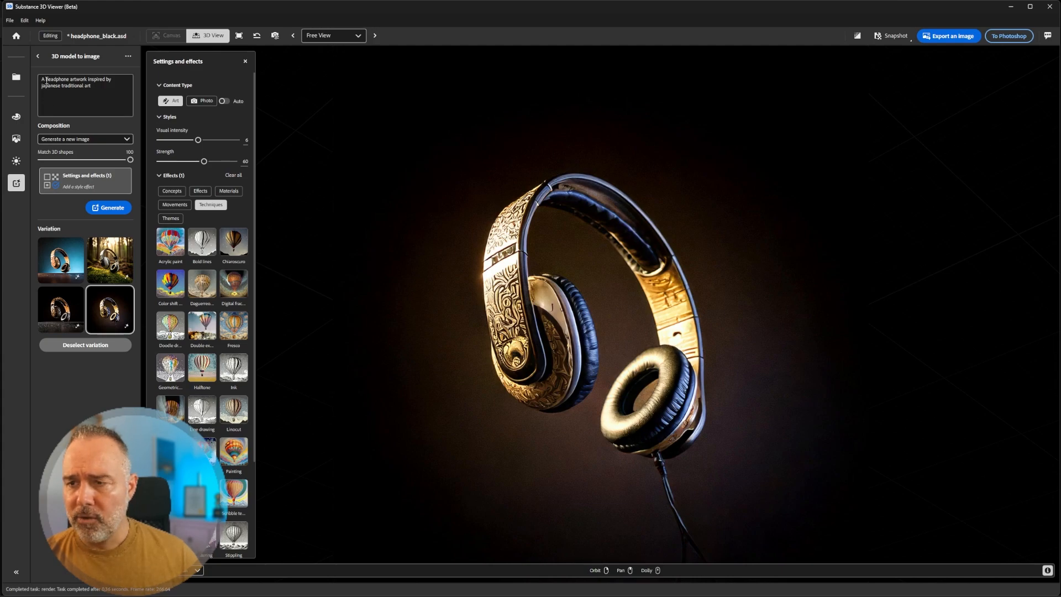
scroll(212, 325, "down", 3)
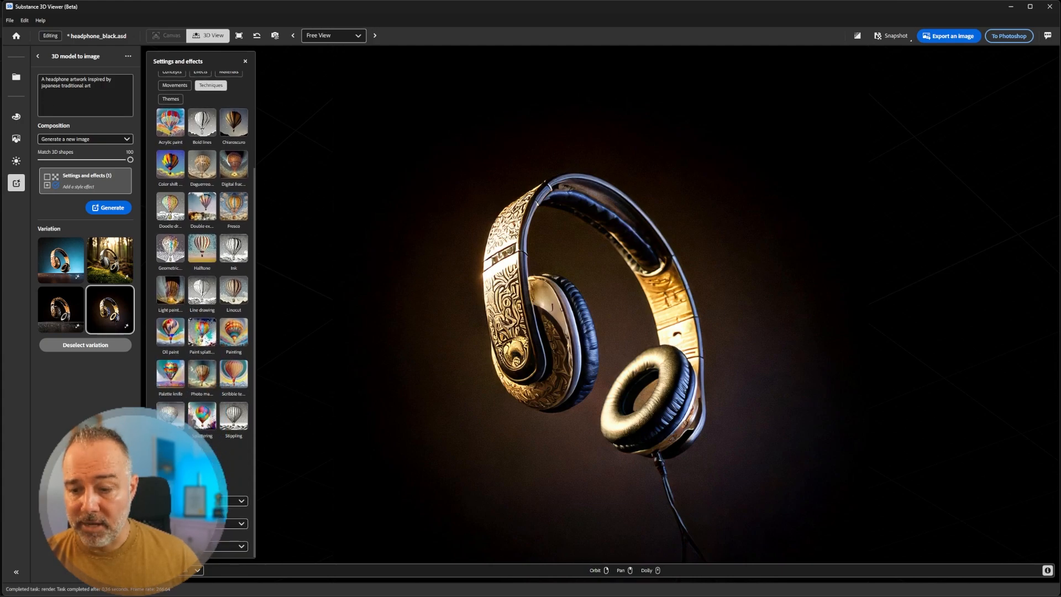
left_click(171, 458)
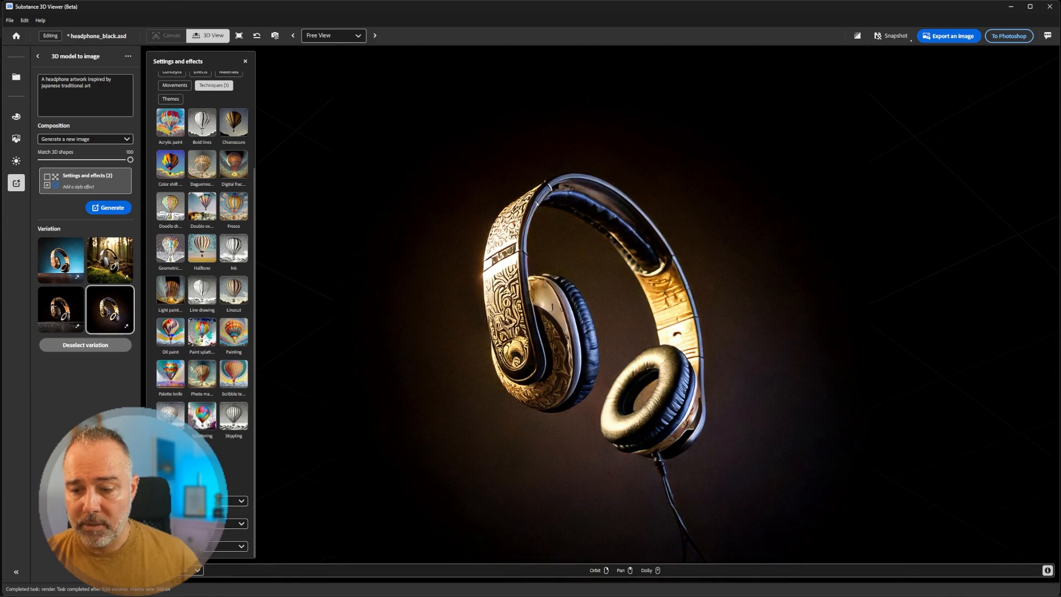
left_click(170, 414)
left_click(170, 415)
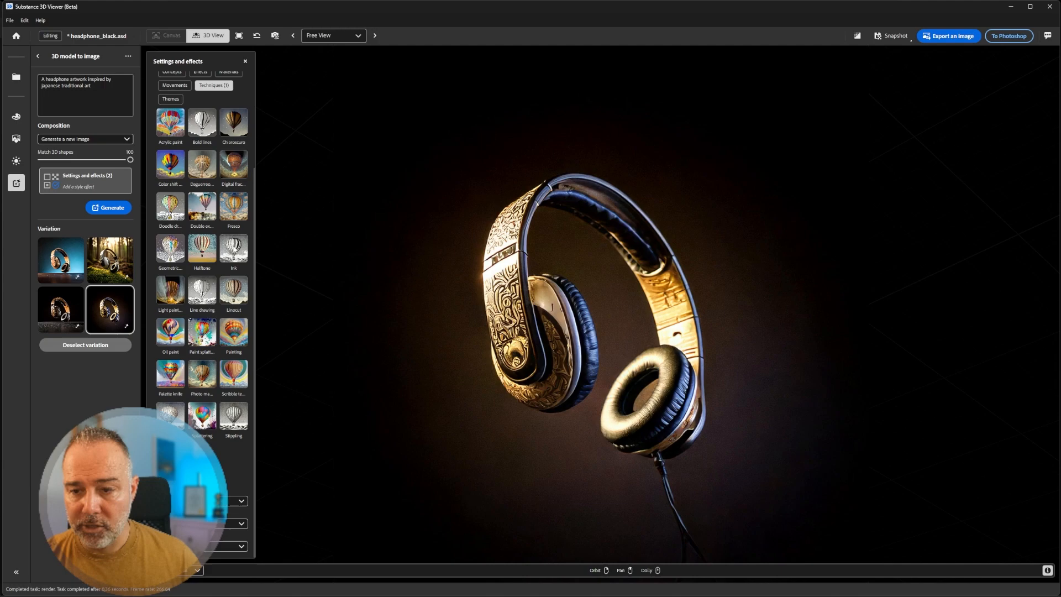
left_click(234, 248)
left_click(203, 416)
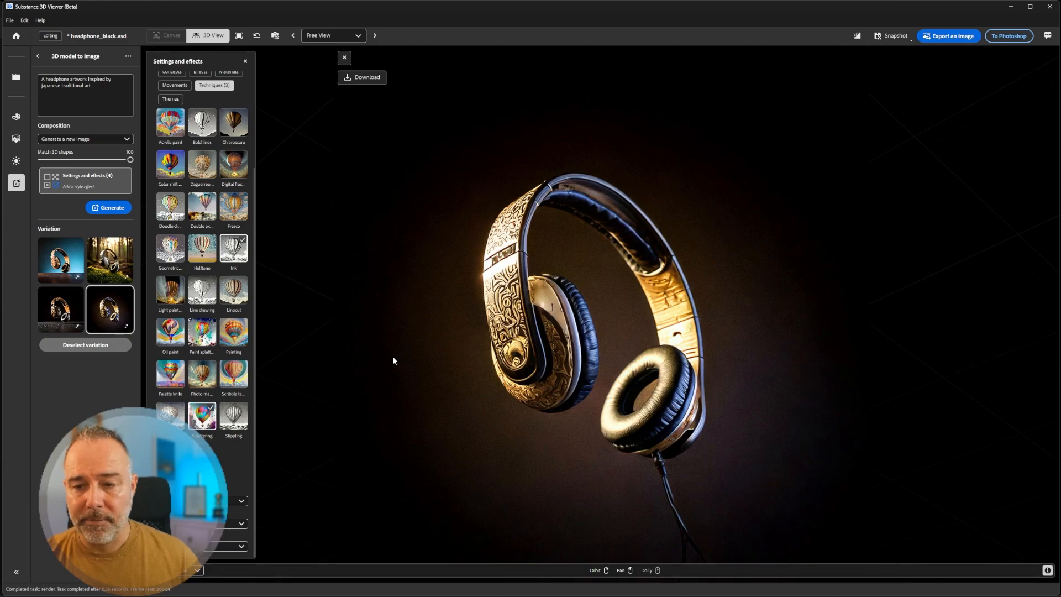
scroll(202, 199, "up", 3)
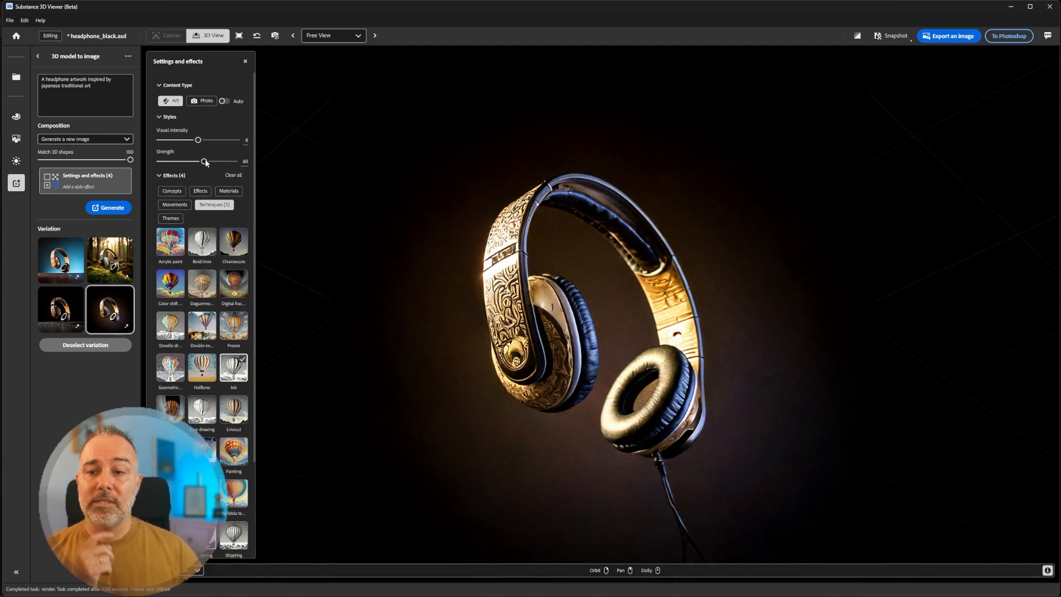
scroll(187, 381, "down", 5)
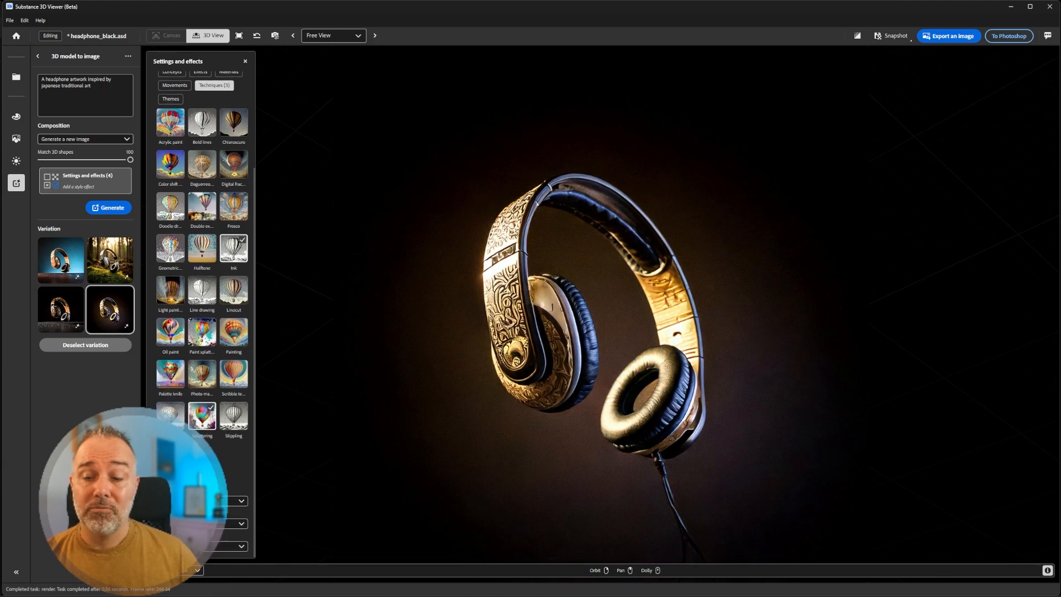
scroll(188, 254, "up", 5)
scroll(201, 382, "down", 3)
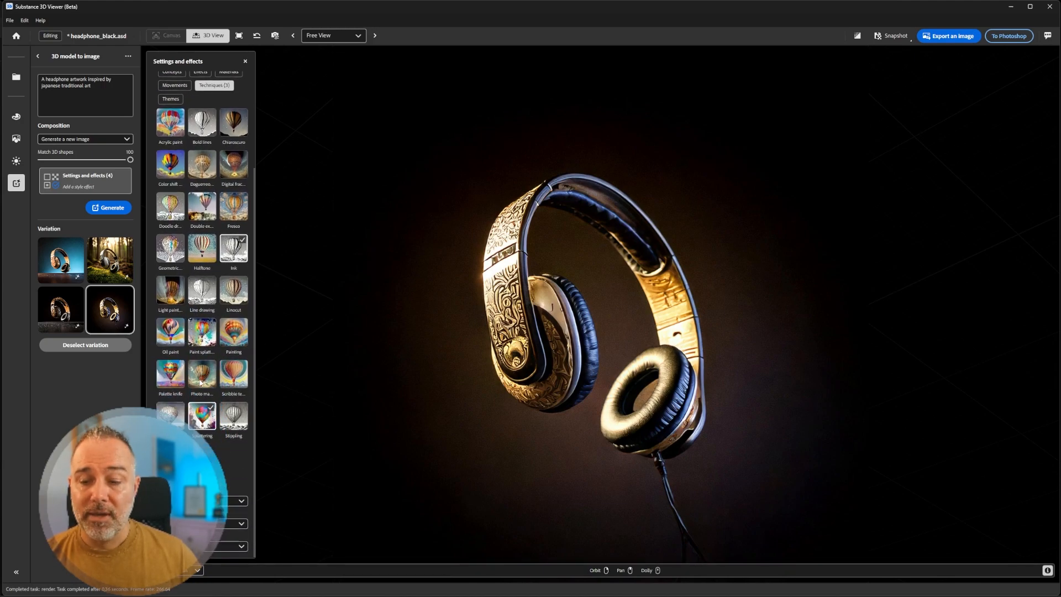
scroll(194, 431, "up", 3)
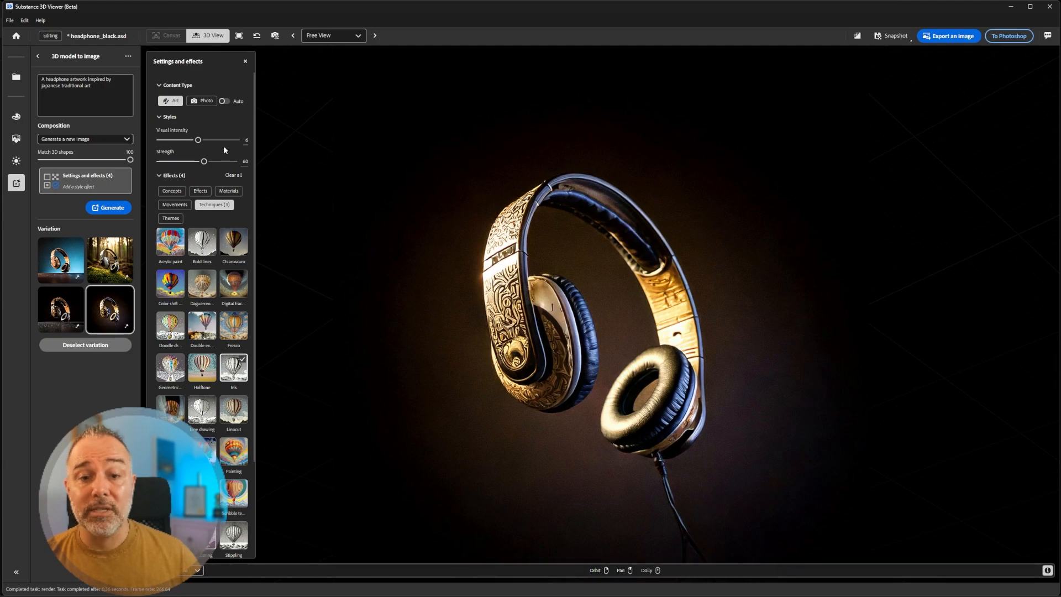
mouse_move(504, 255)
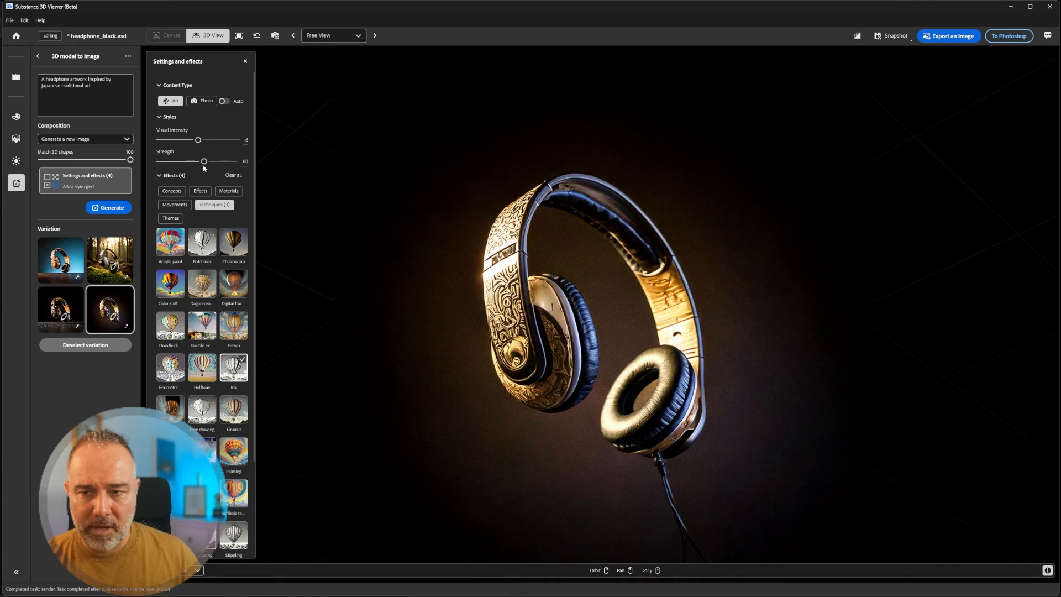
- Deselect the variation, generate new images with the Art settings, and preview the second, third and fourth variations
left_click(94, 347)
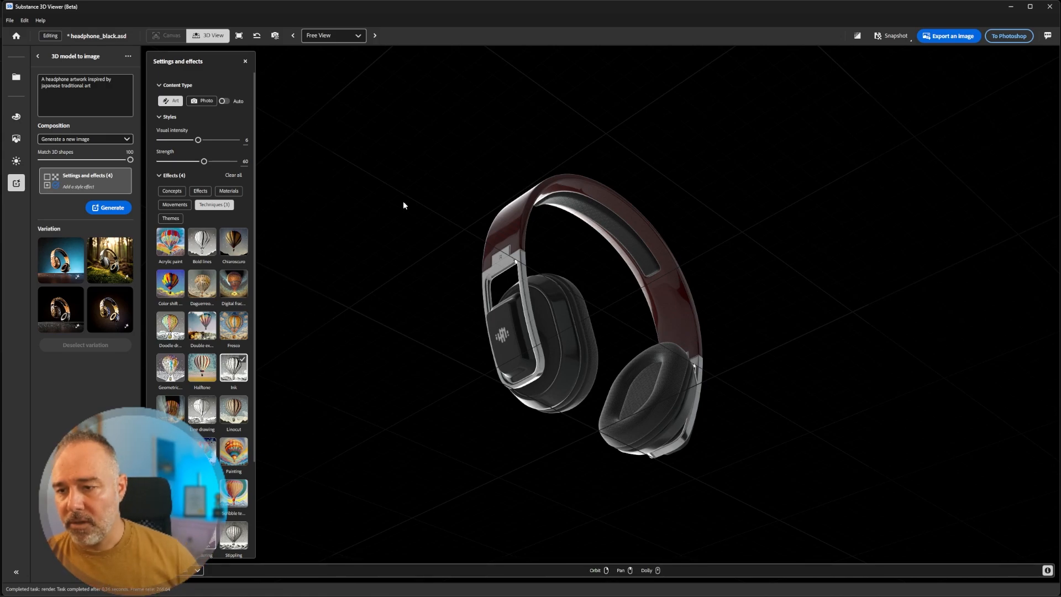
left_click(103, 208)
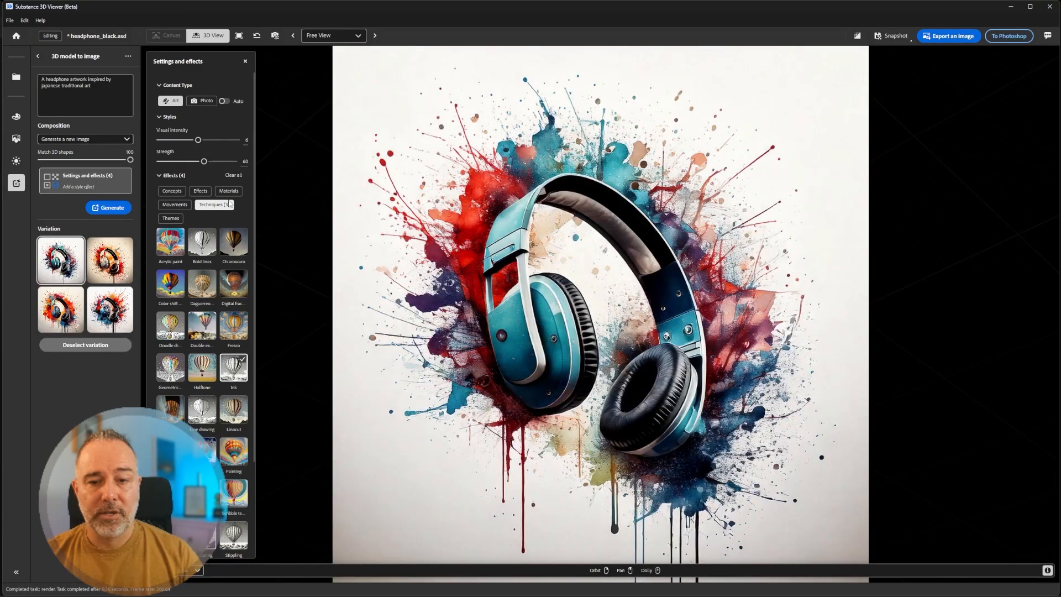
left_click(106, 250)
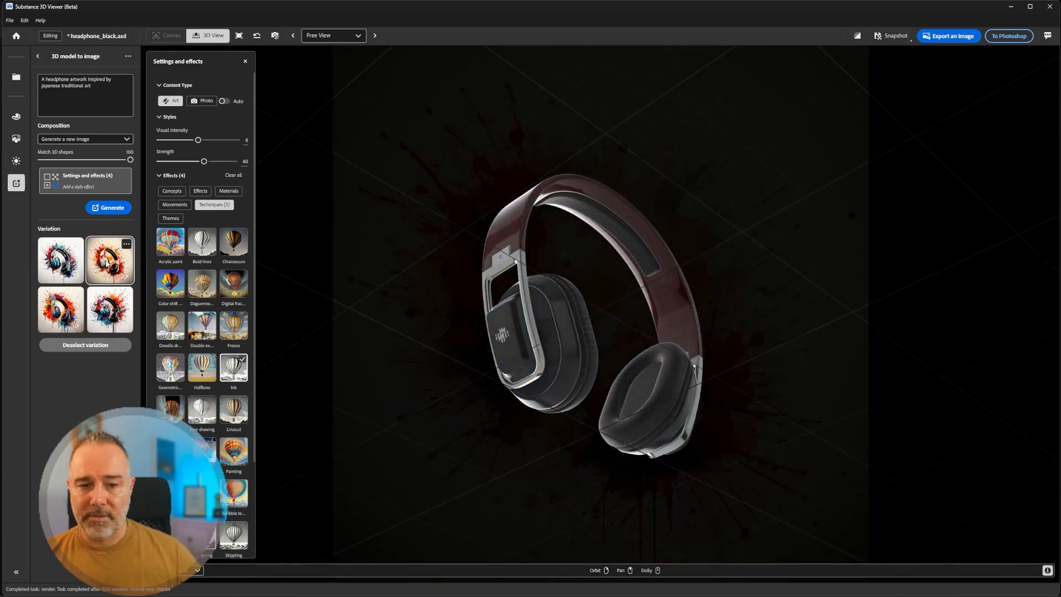
left_click(62, 310)
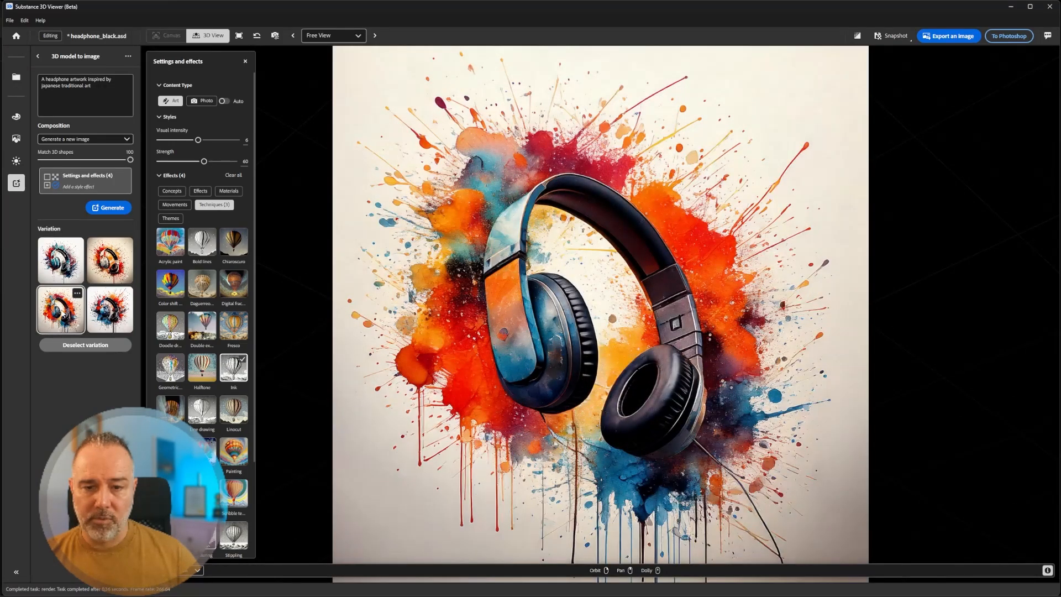
left_click(110, 310)
mouse_move(571, 270)
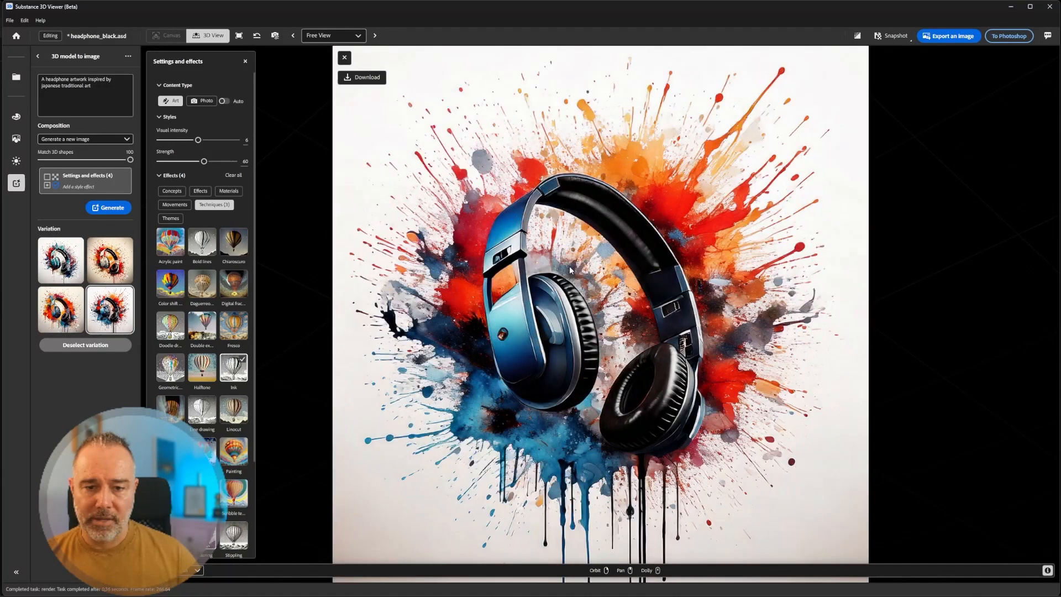
- Remove one of the selected techniques and extend the prompt with "A mountain and a tree in the background"
scroll(202, 309, "down", 1)
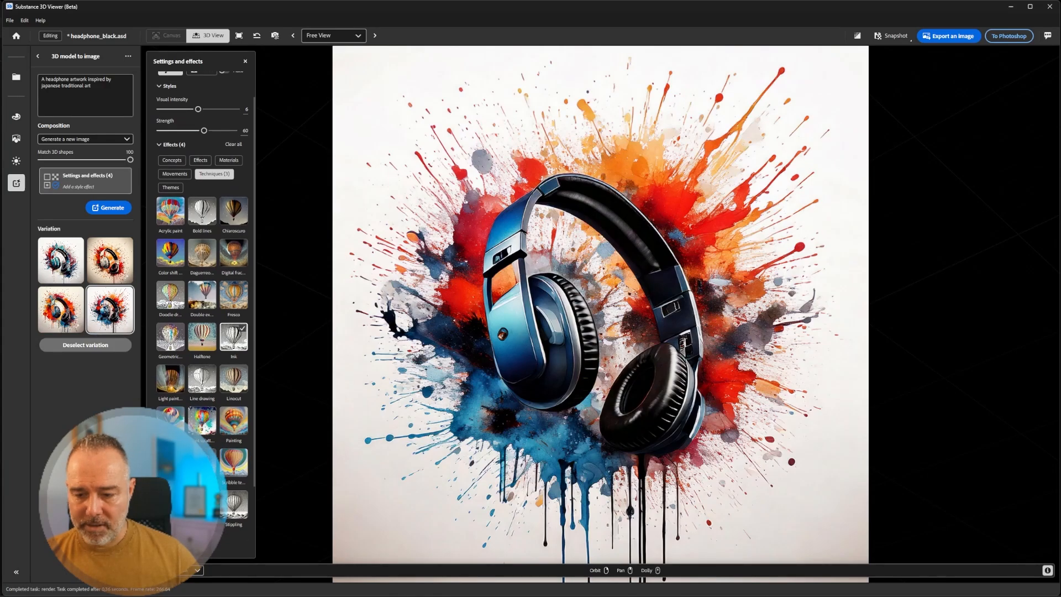
left_click(115, 89)
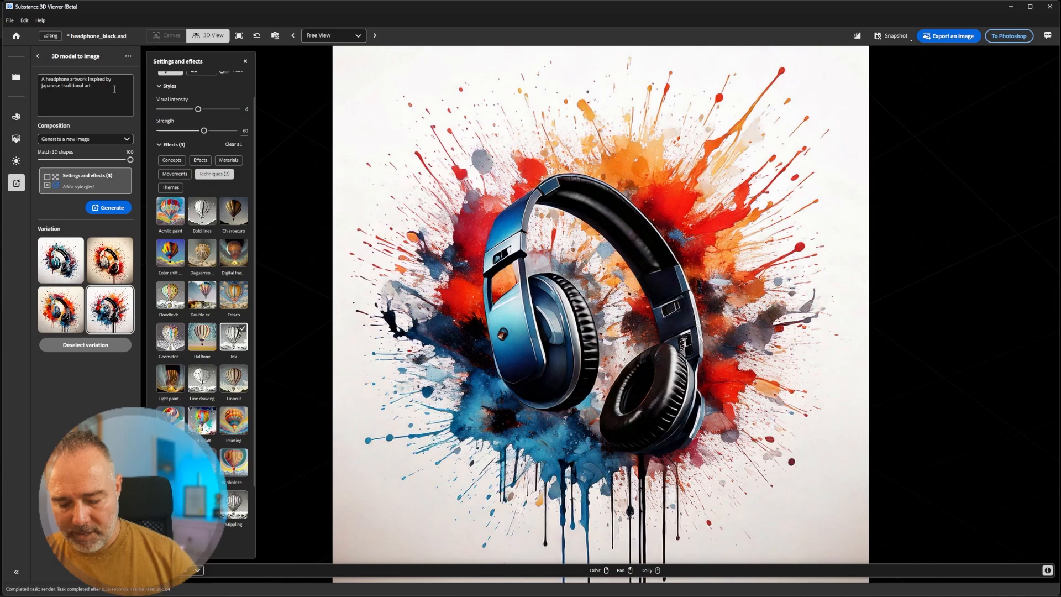
type("A")
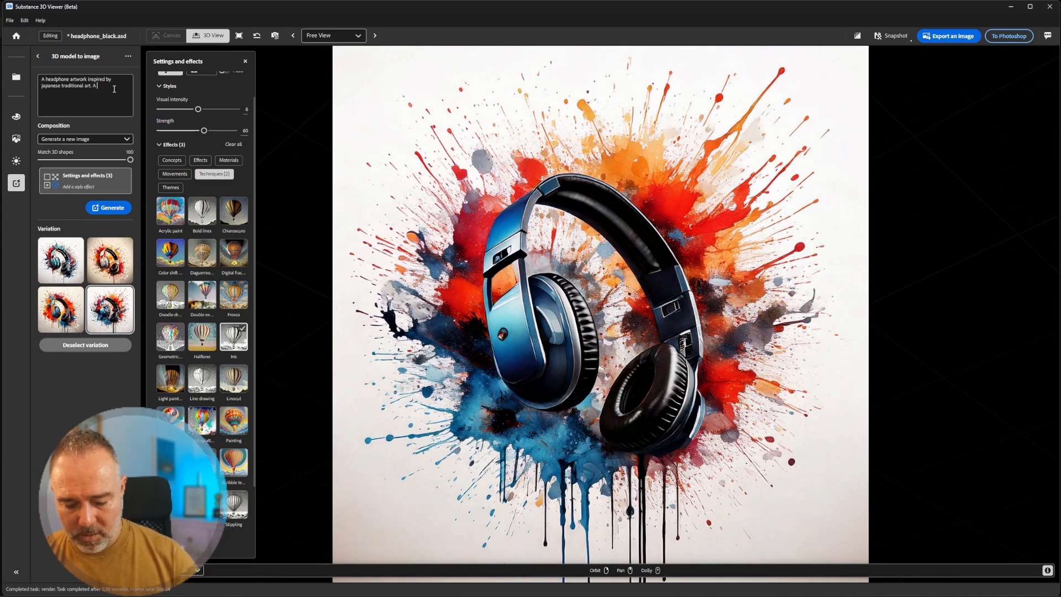
type(" mountain and a tree in the background")
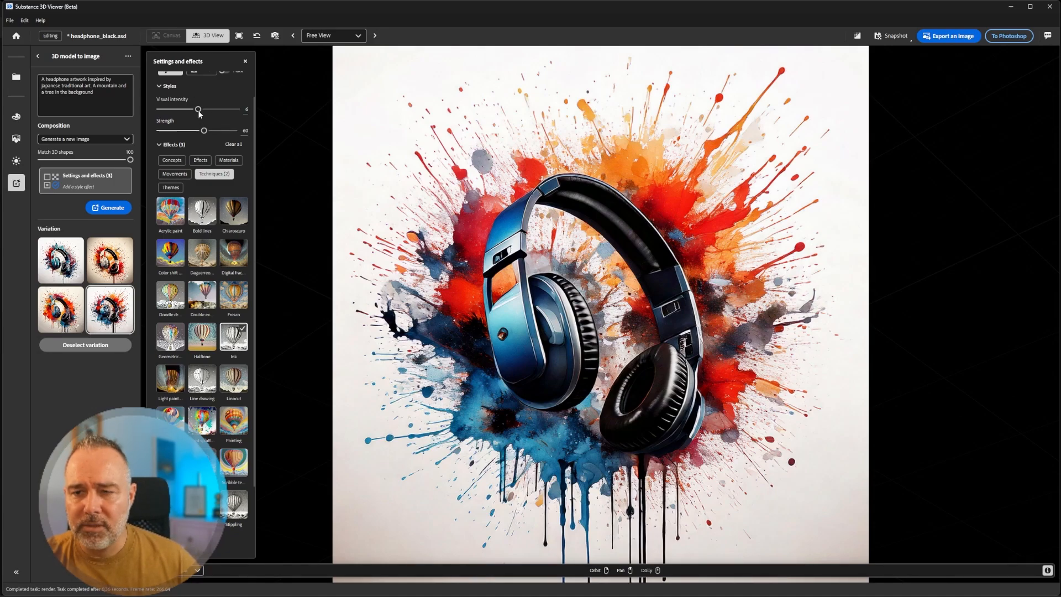
- Set the visual intensity to 9 and the strength to 38, and generate new image variations
left_click_drag(198, 110, 190, 131)
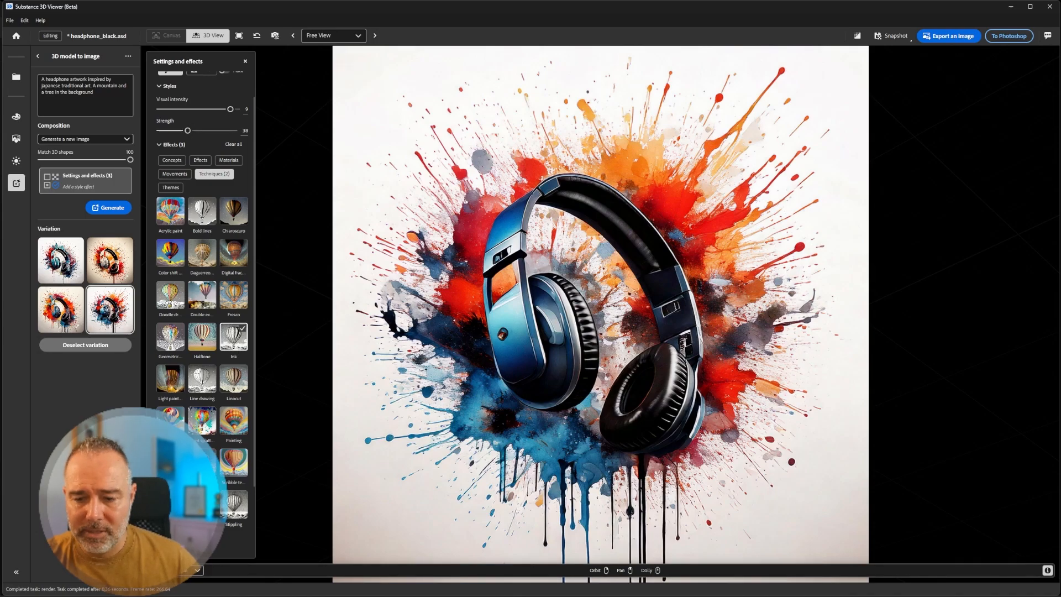
mouse_move(500, 334)
left_click(122, 210)
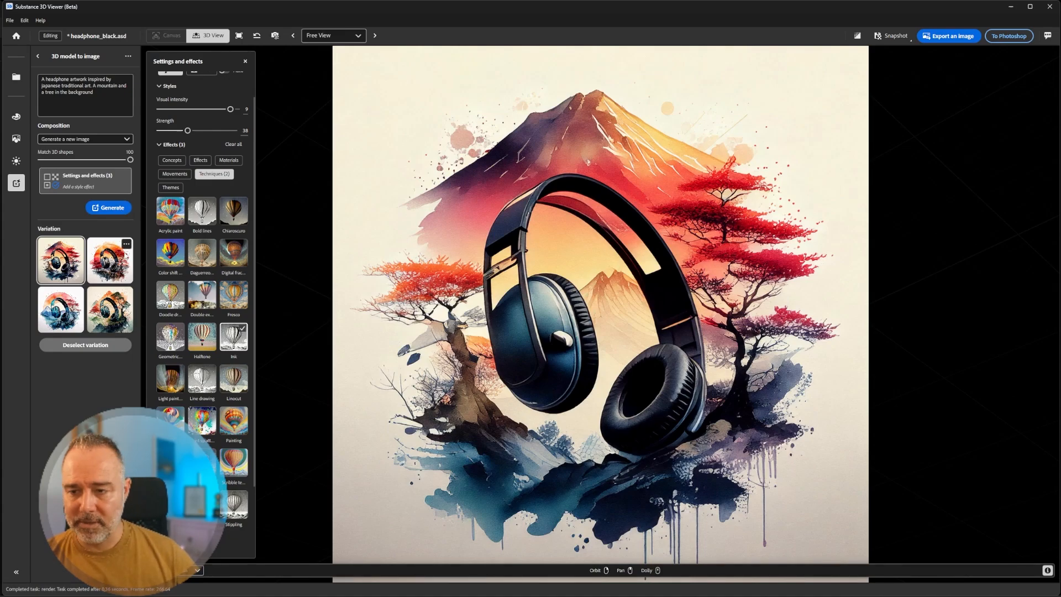
- Preview and compare the four generated variations of the headphone artwork, ending on the second one
left_click(72, 267)
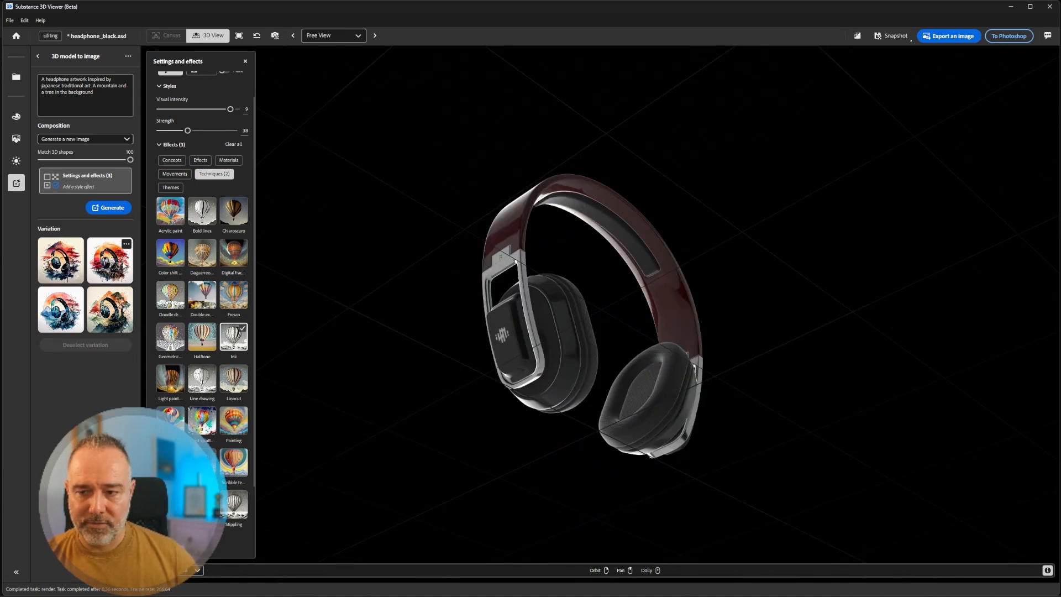
left_click(111, 267)
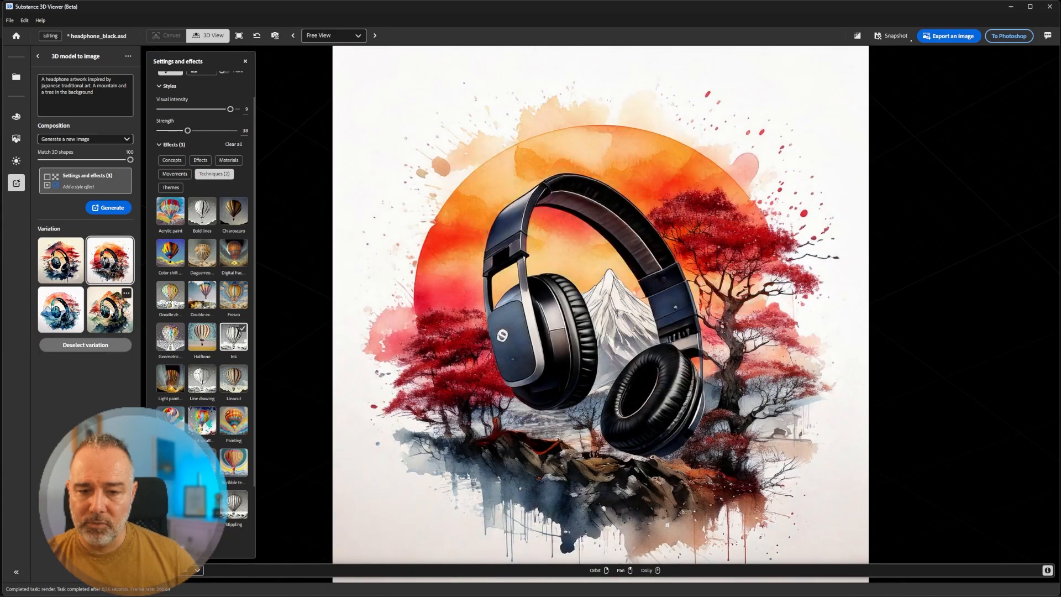
left_click(110, 309)
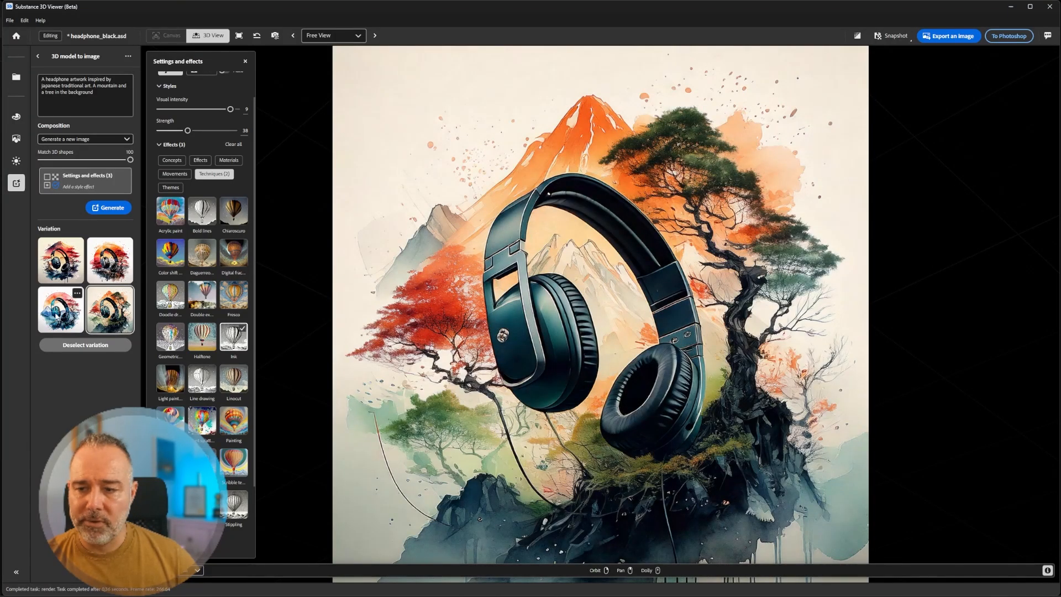
left_click(61, 309)
left_click(61, 260)
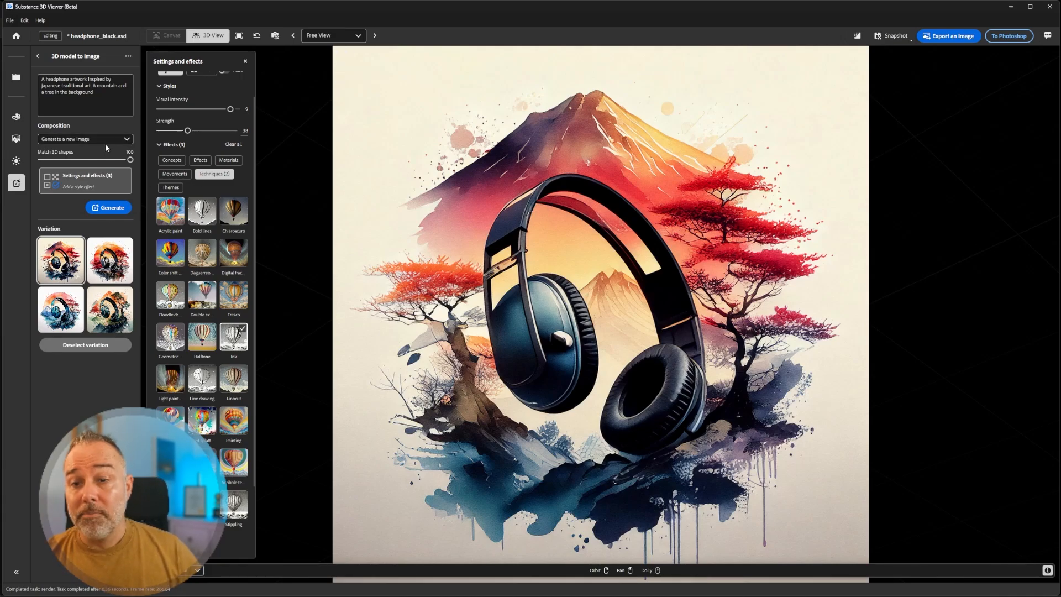
left_click(78, 345)
left_click(110, 309)
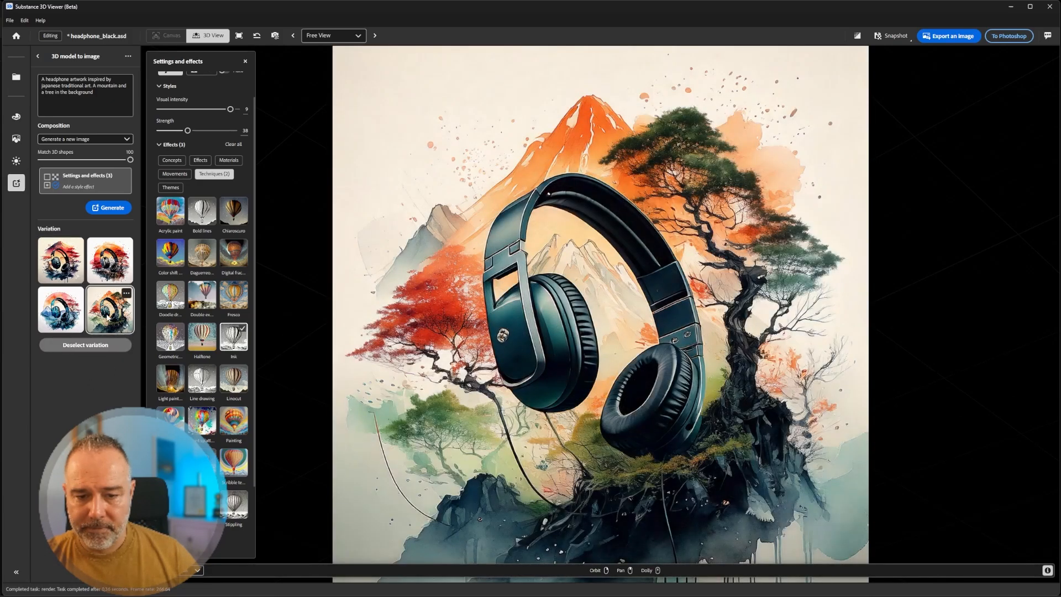
left_click(61, 310)
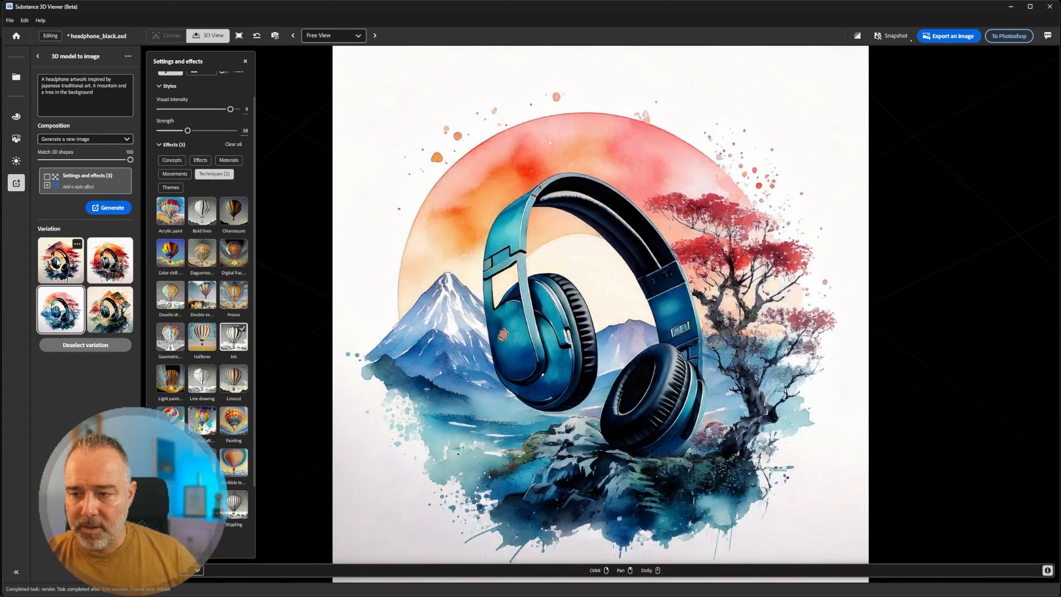
left_click(61, 260)
left_click(110, 260)
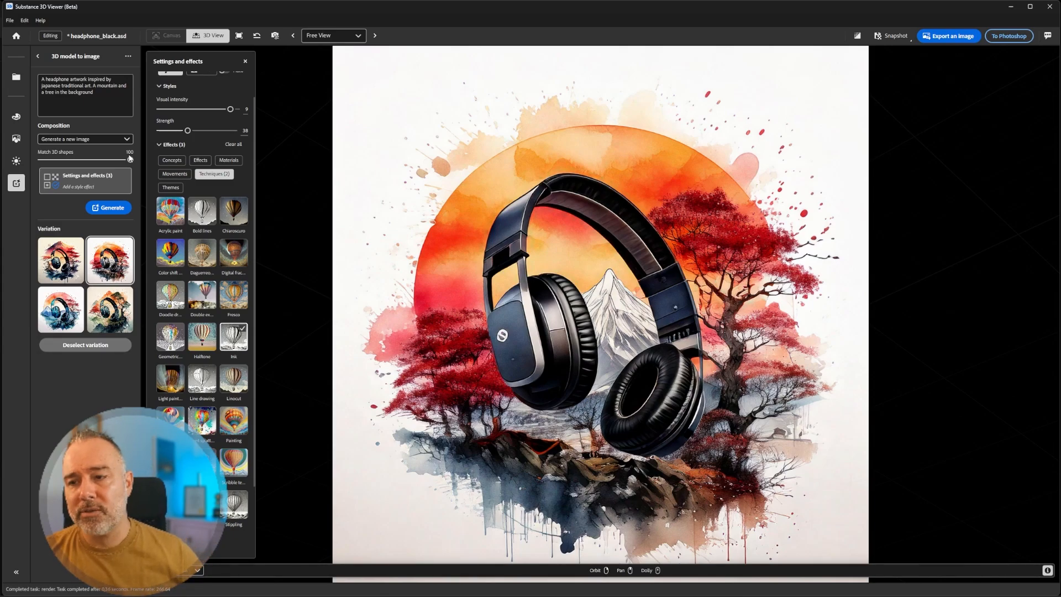
- Set Match 3D shapes to 50 and strength to 58, replace all effects with the Art deco movement, and generate new images
left_click_drag(131, 162, 98, 160)
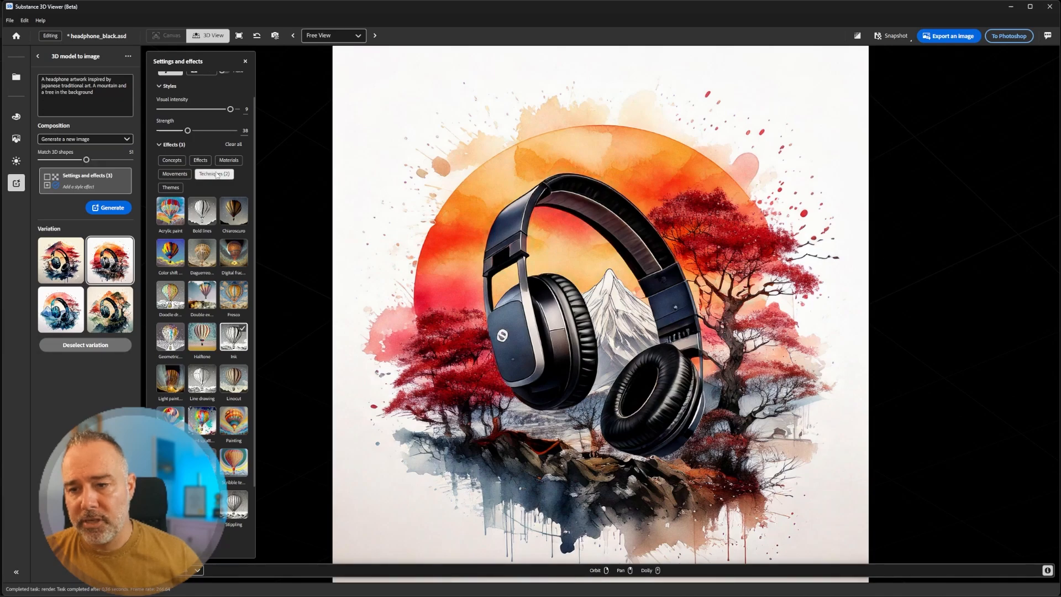
left_click(233, 144)
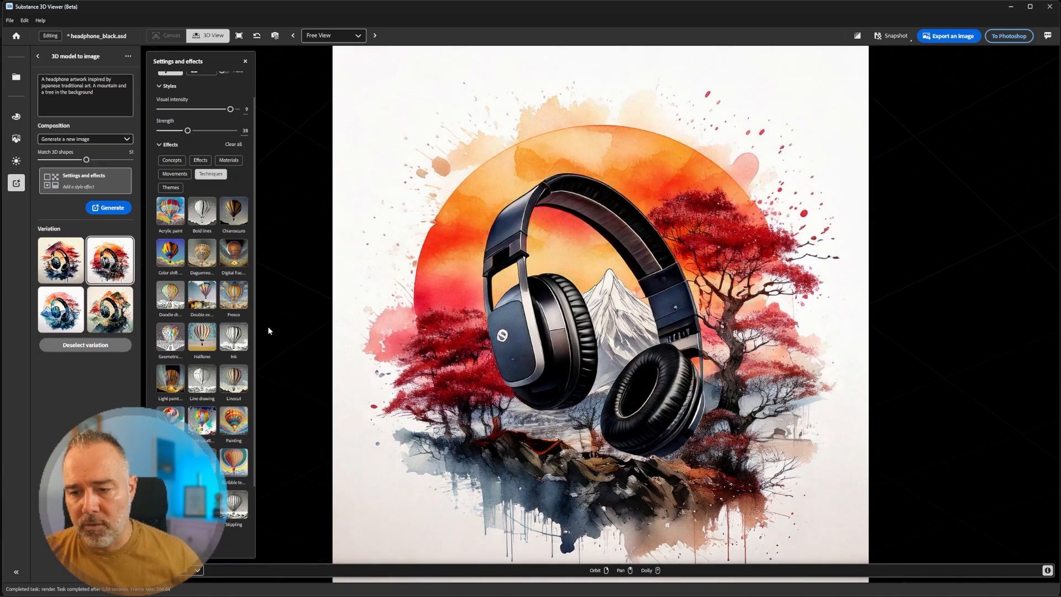
left_click(176, 174)
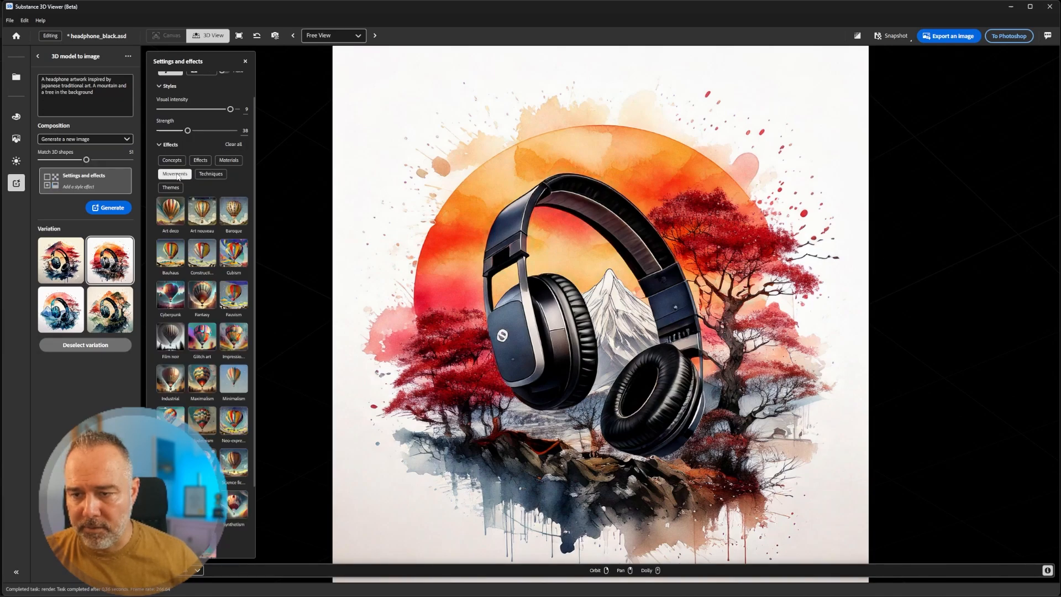
left_click(171, 215)
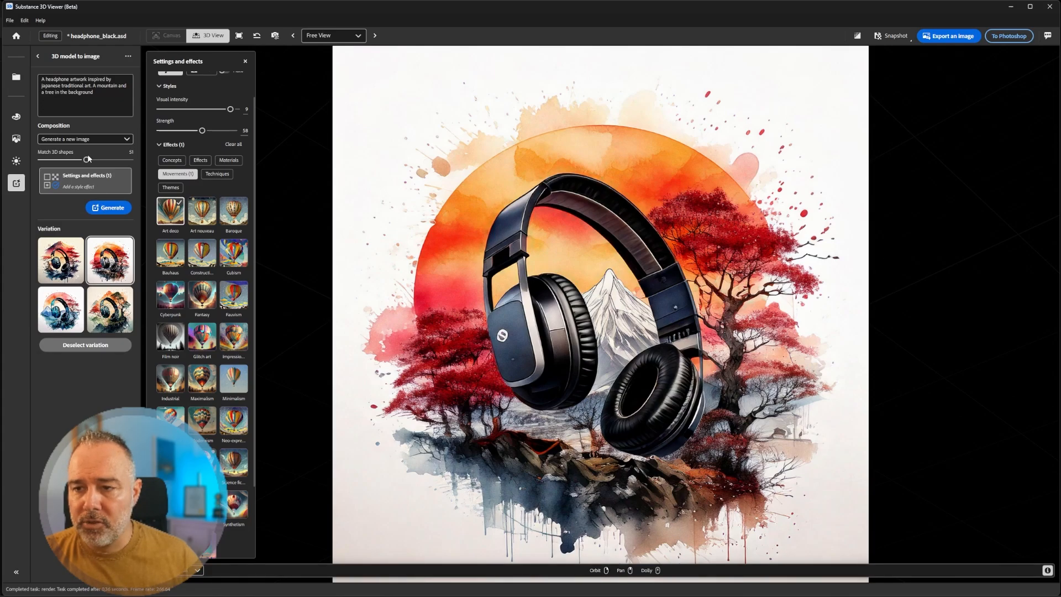
left_click(108, 206)
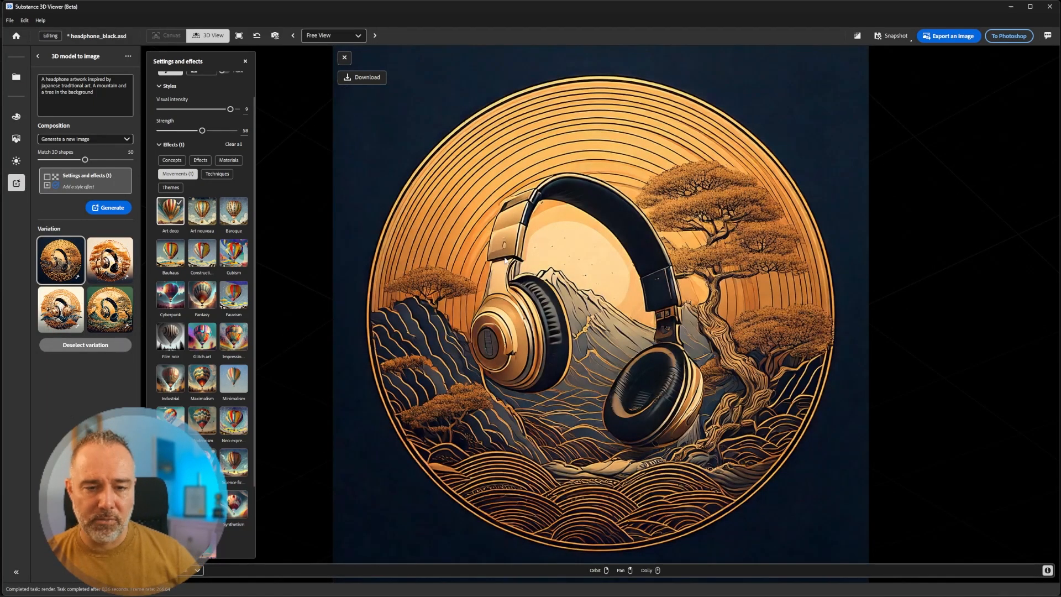
- Preview the second, third and fourth Art deco variations
left_click(112, 271)
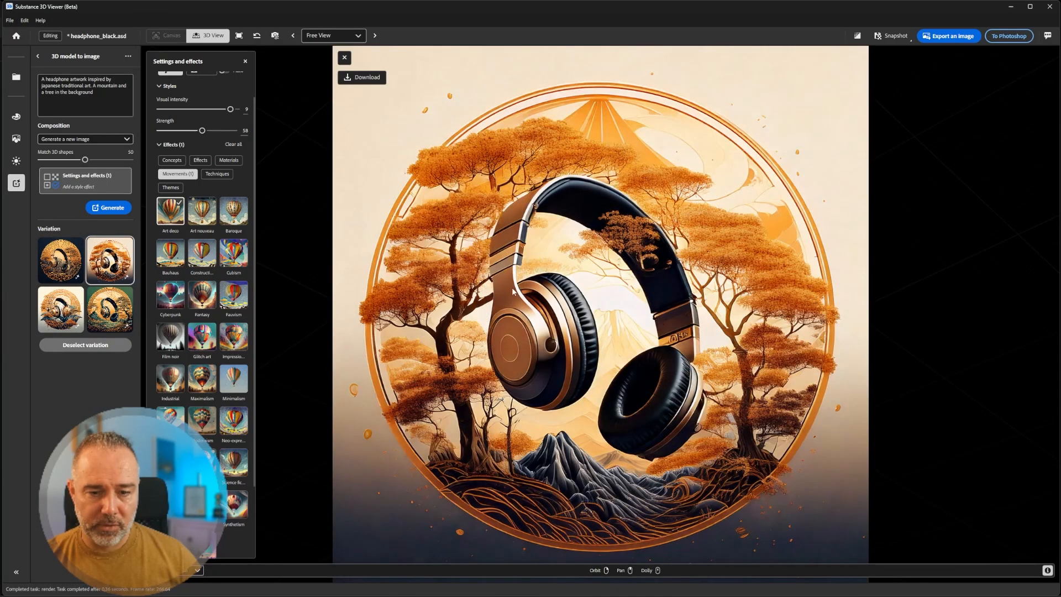
left_click(72, 295)
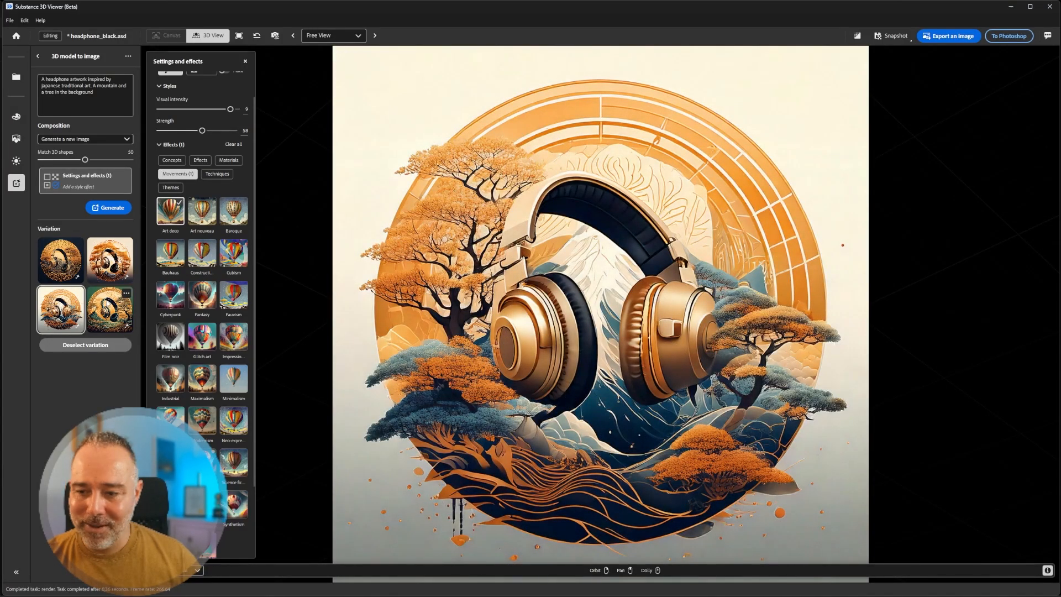
left_click(109, 306)
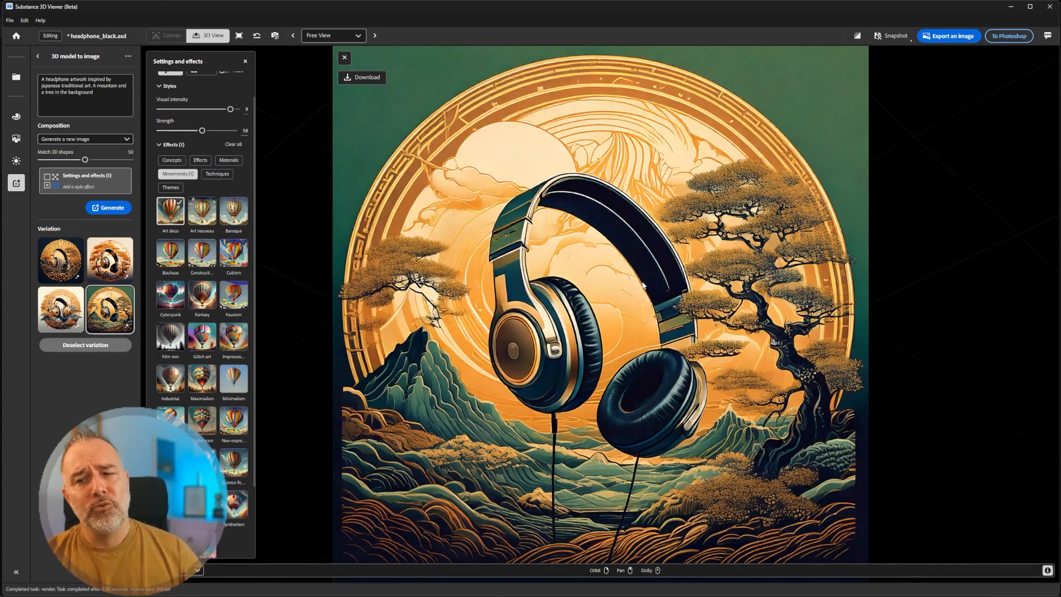
scroll(160, 77, "up", 1)
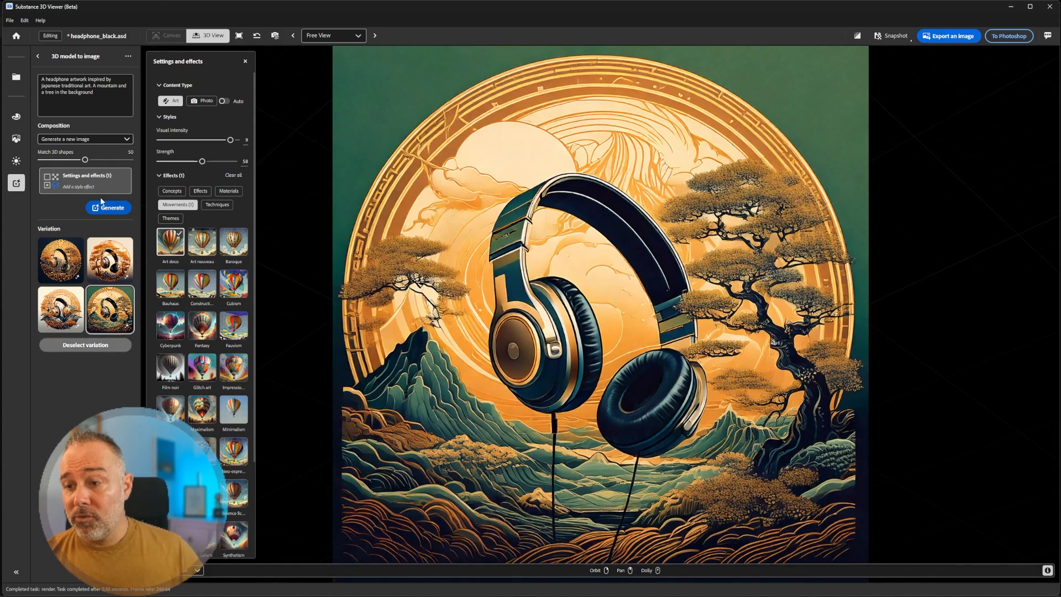
- Set the composition to "Generate a new look for my model", clear all effects, and set the content type to Photo
left_click(100, 141)
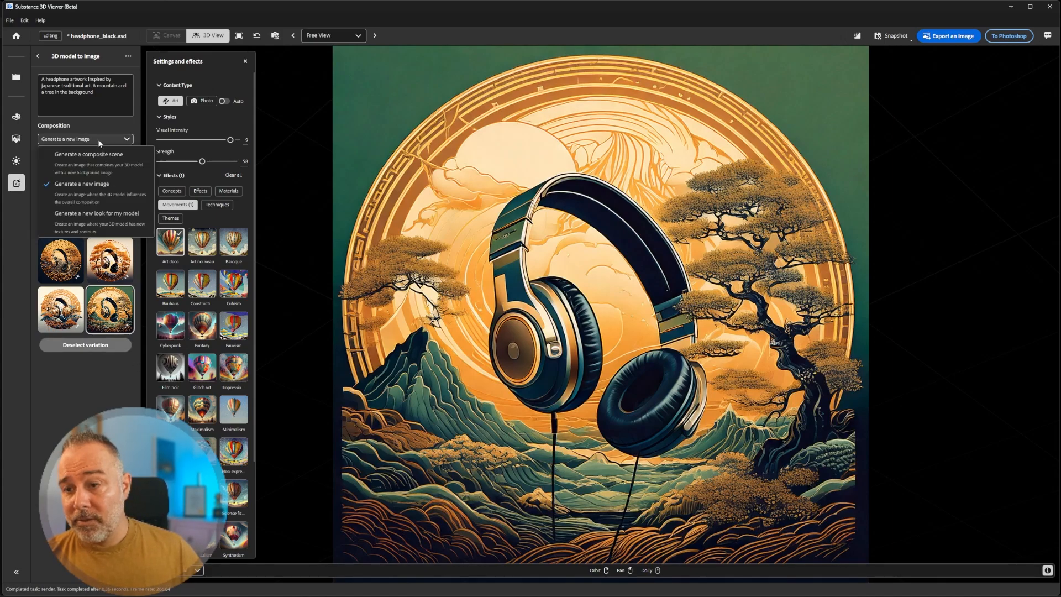
left_click(74, 220)
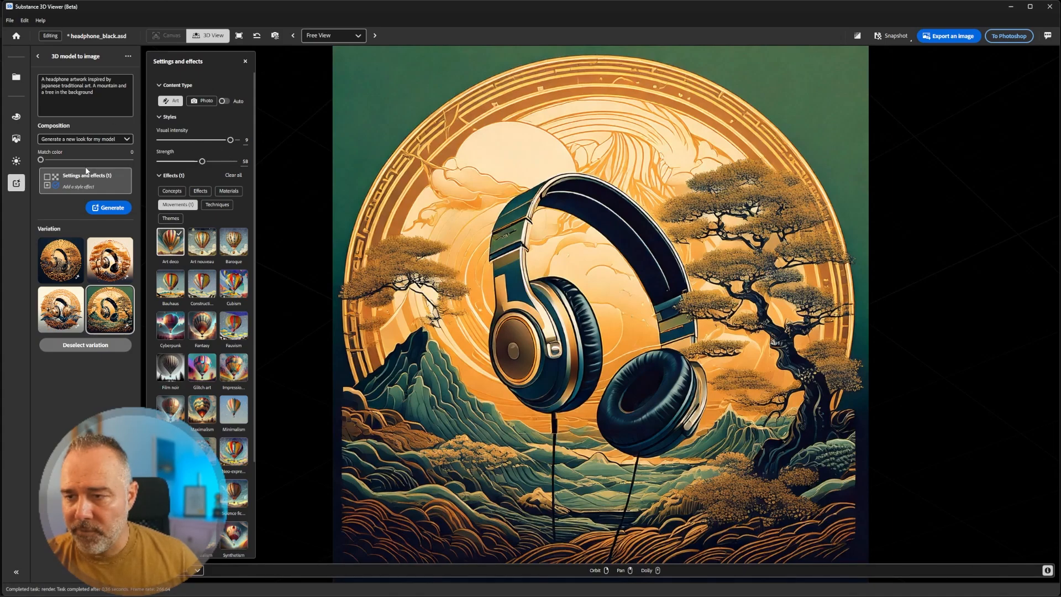
left_click(233, 176)
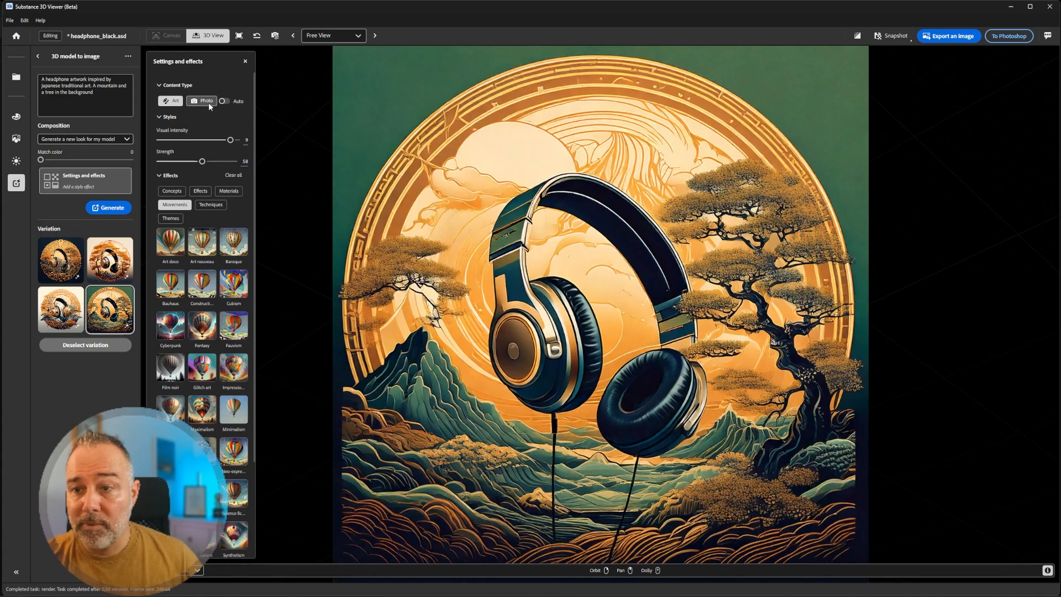
left_click(209, 101)
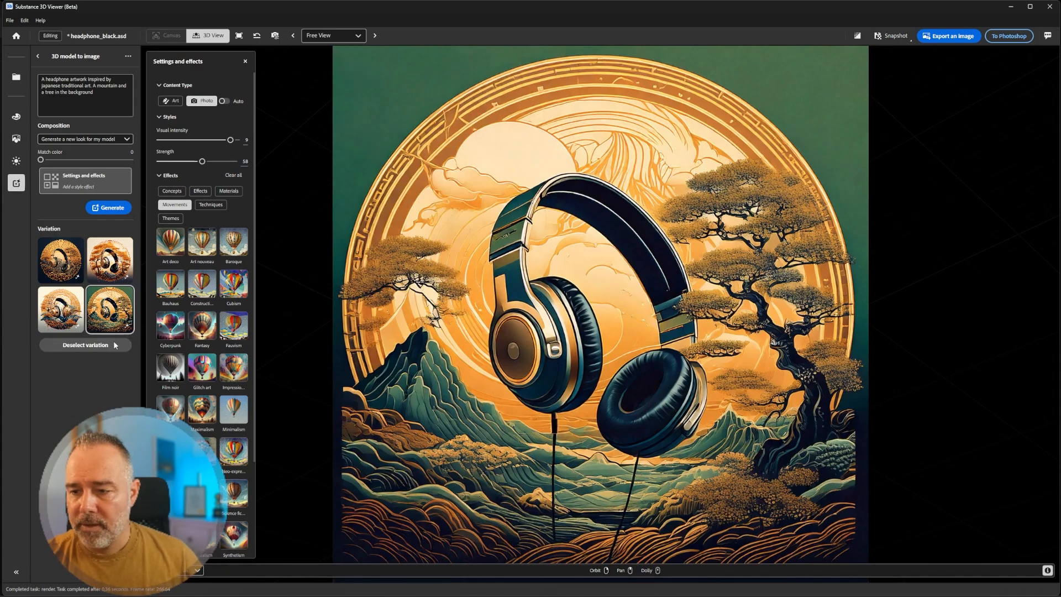
- Deselect the variation, reframe the headphones upright and larger in the view, and generate new looks for the model
left_click(86, 345)
left_click_drag(542, 317, 507, 351)
scroll(513, 353, "up", 2)
mouse_move(513, 354)
right_mouse_down()
mouse_move(513, 344)
mouse_move(513, 357)
right_mouse_up()
scroll(513, 357, "up", 3)
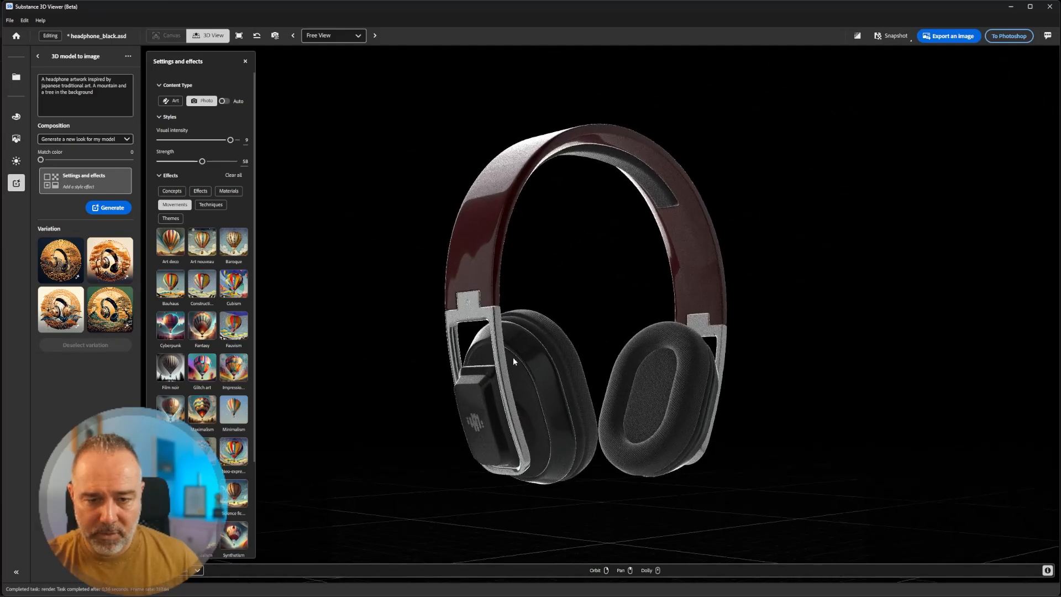
middle_click_drag(513, 353, 523, 341)
left_click_drag(522, 341, 522, 336)
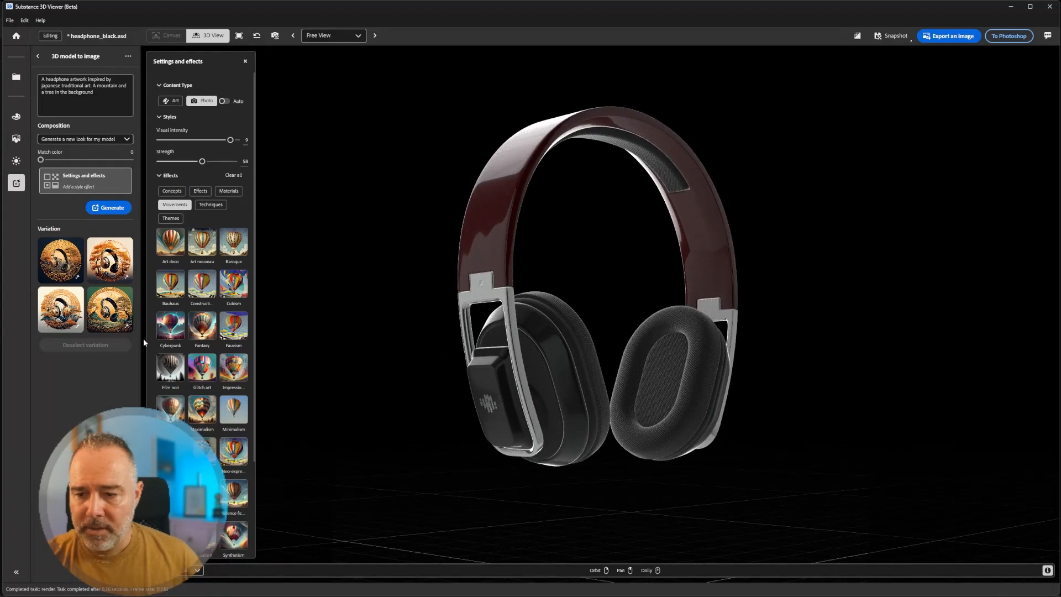
left_click(118, 210)
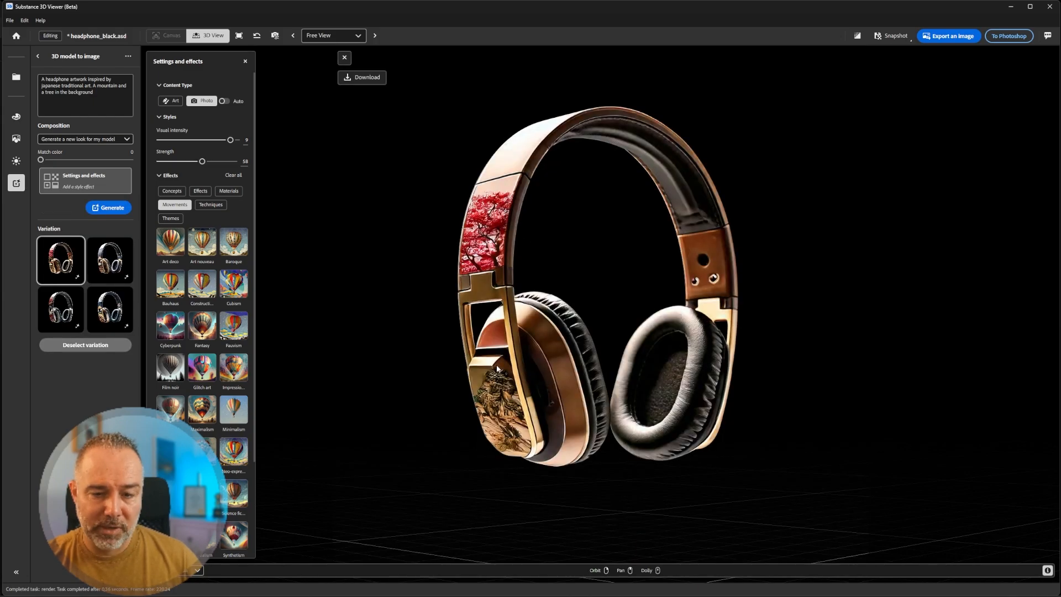
- Preview the second, third and fourth new looks, and send the fourth one to the poster in Photoshop
left_click(109, 260)
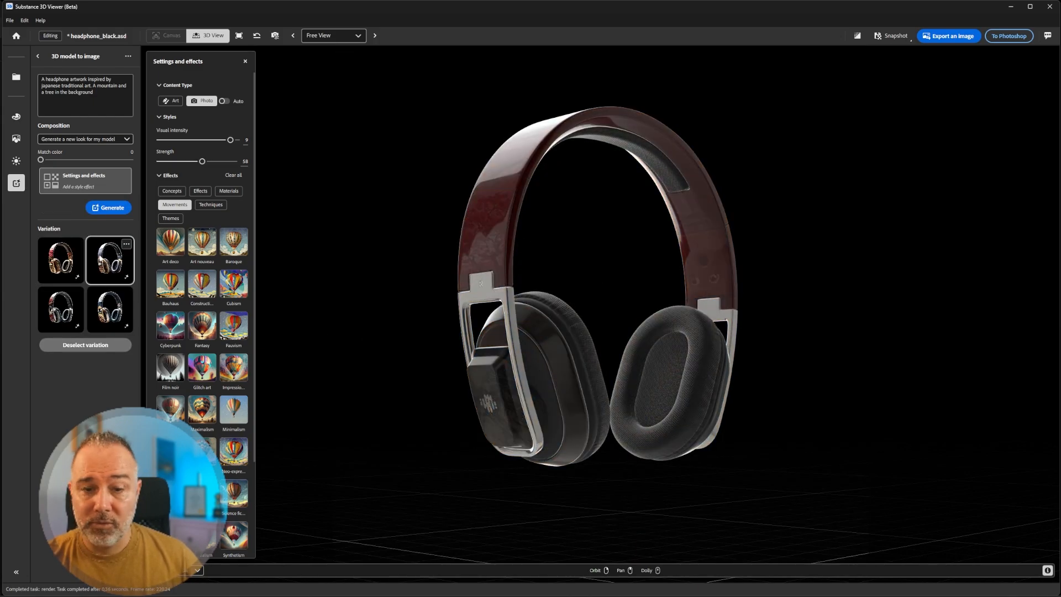
left_click(59, 312)
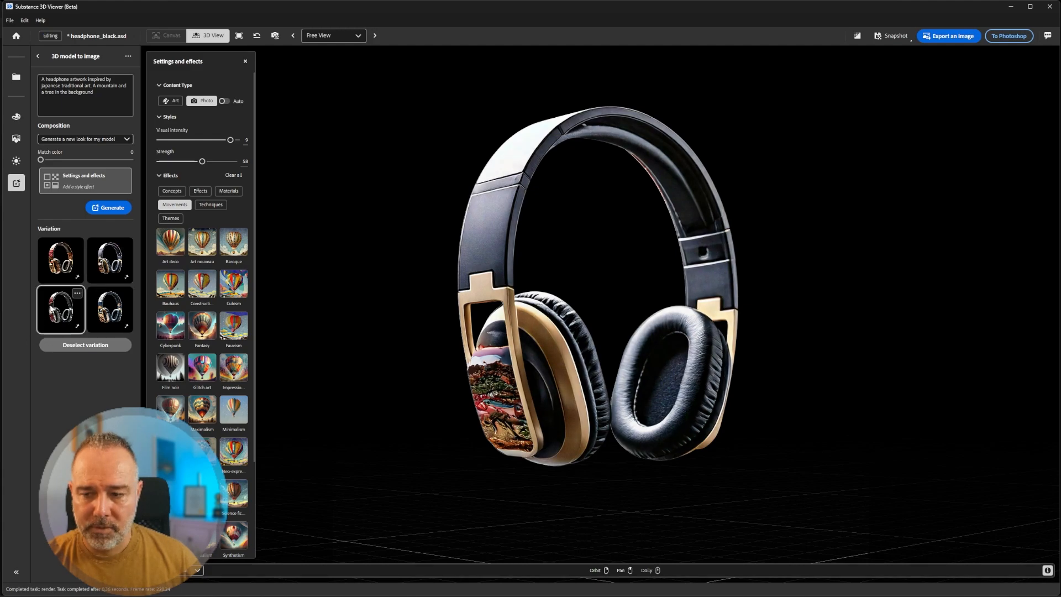
left_click(111, 313)
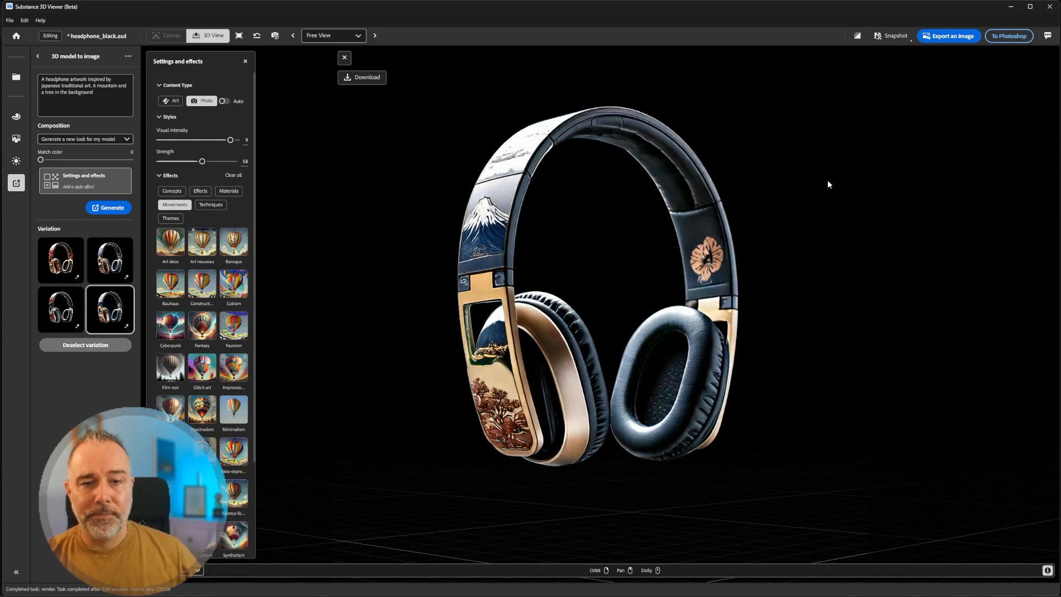
left_click(1008, 37)
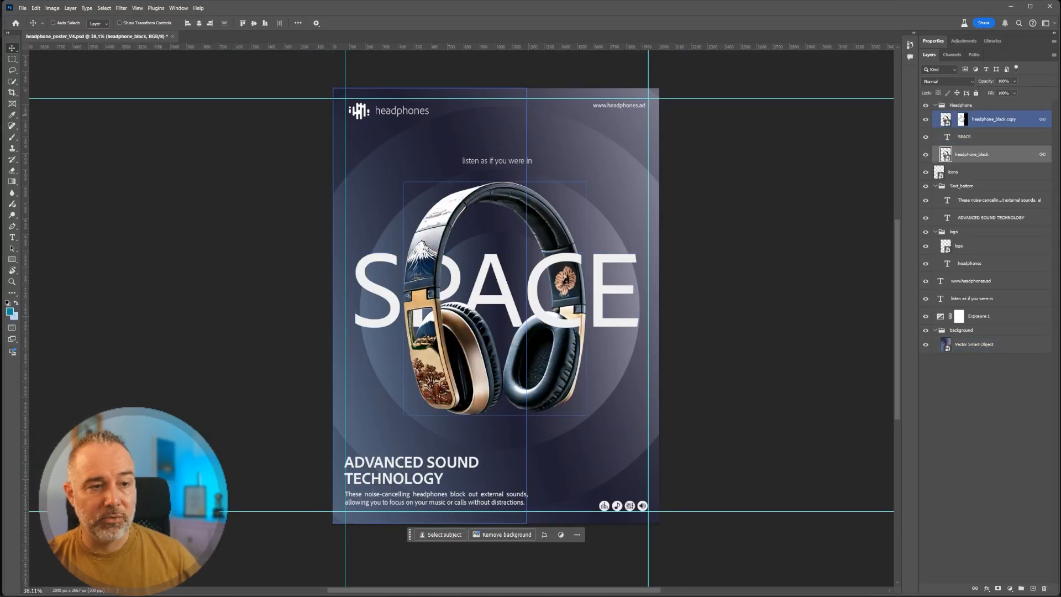
- Select only the "headphone_black copy" layer, shift the headphones very slightly sideways, and bring up the layer's Smart Object commands
left_click(1029, 123)
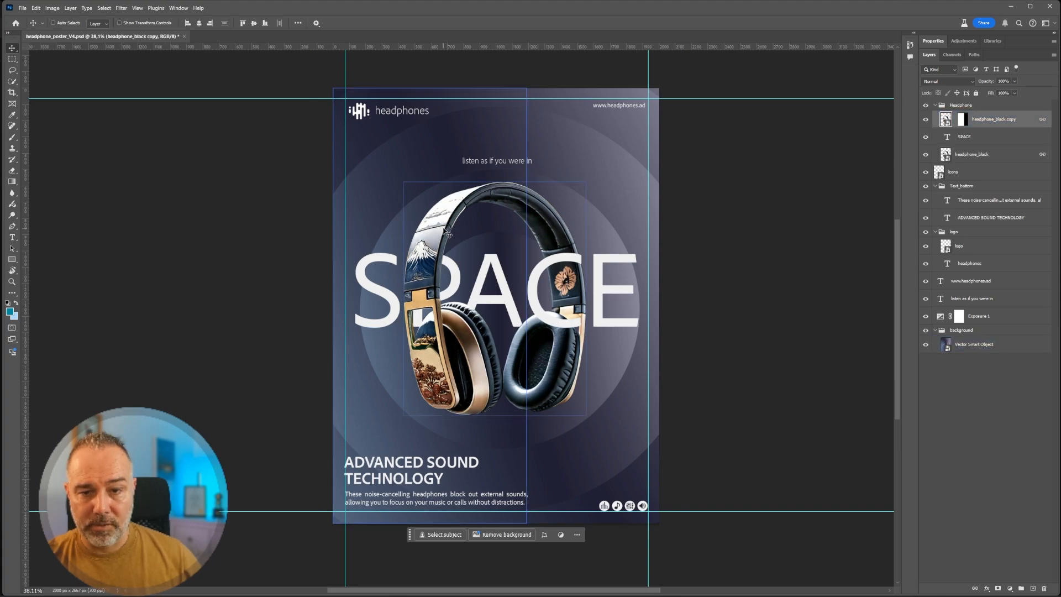
mouse_move(443, 224)
left_mouse_down()
mouse_move(467, 212)
mouse_move(444, 224)
left_mouse_up()
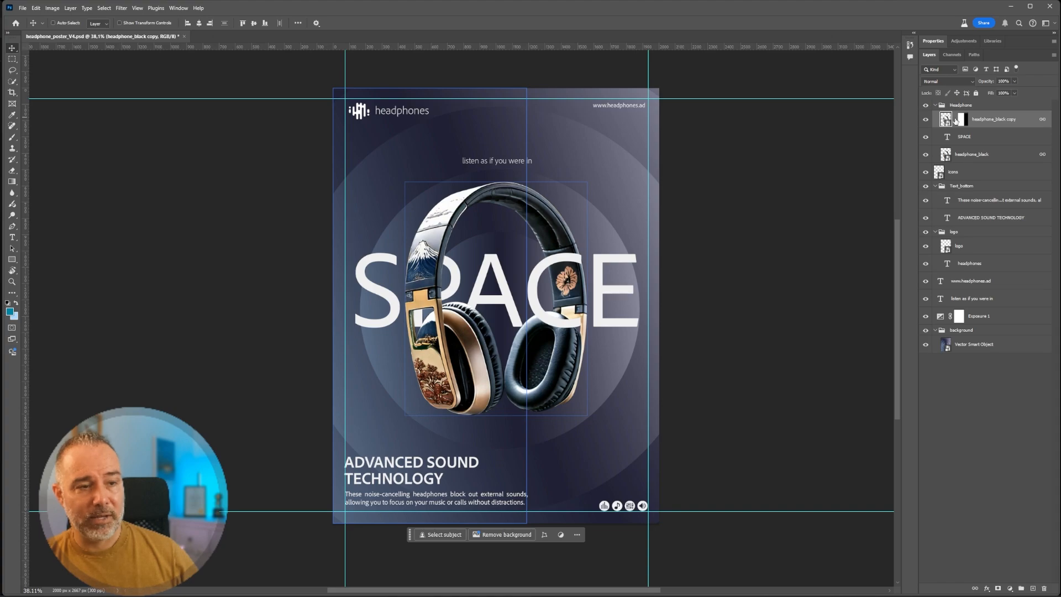
right_click(986, 123)
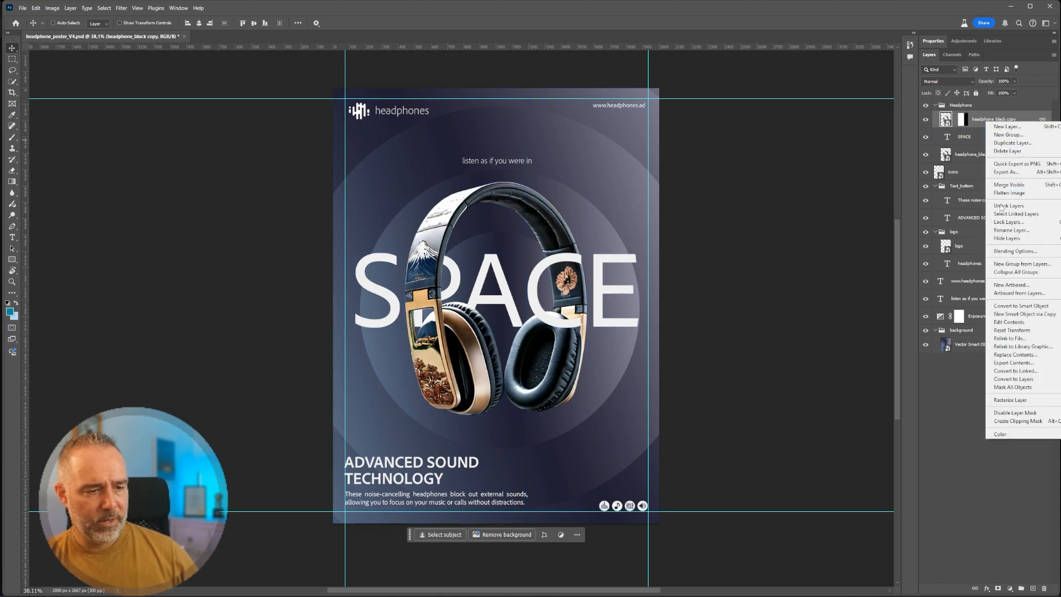
left_click(1025, 314)
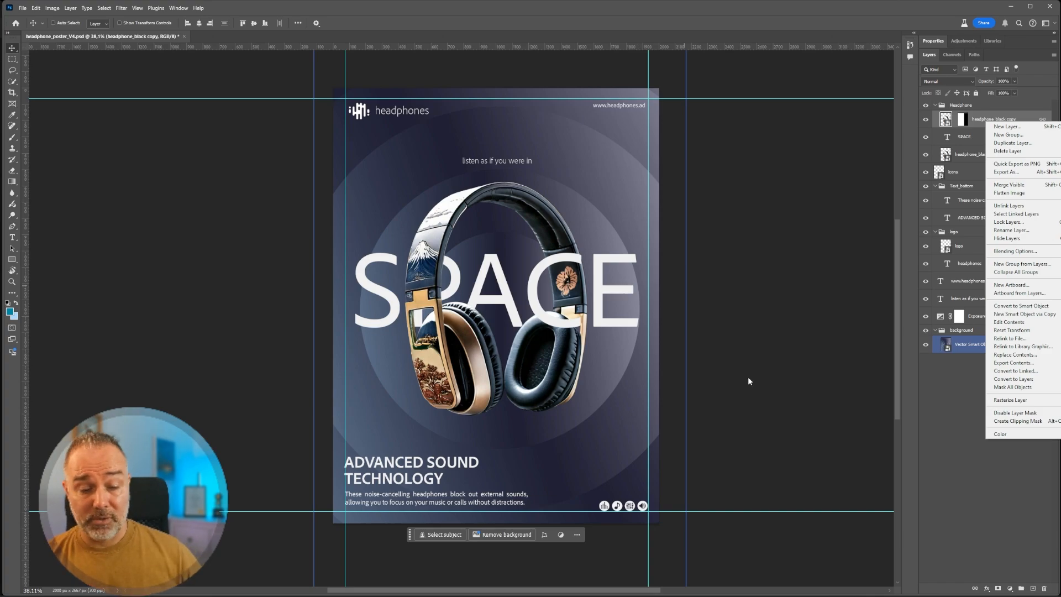
- Switch to Substance 3D Viewer and turn the kitchen model to its open side, closer on the sink island and cabinets
mouse_move(592, 596)
left_click(597, 575)
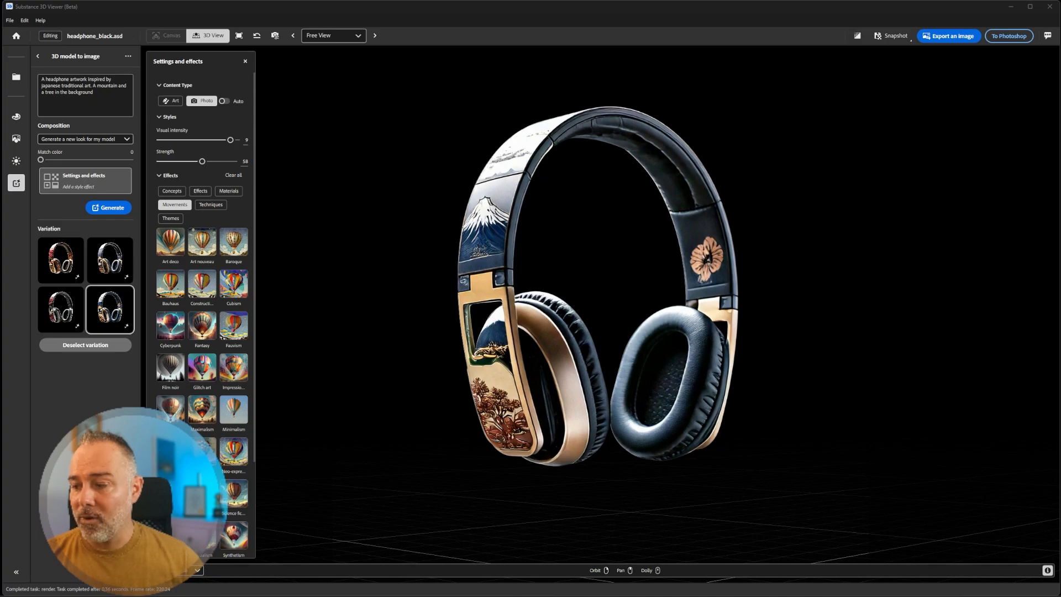
left_click_drag(346, 325, 411, 338)
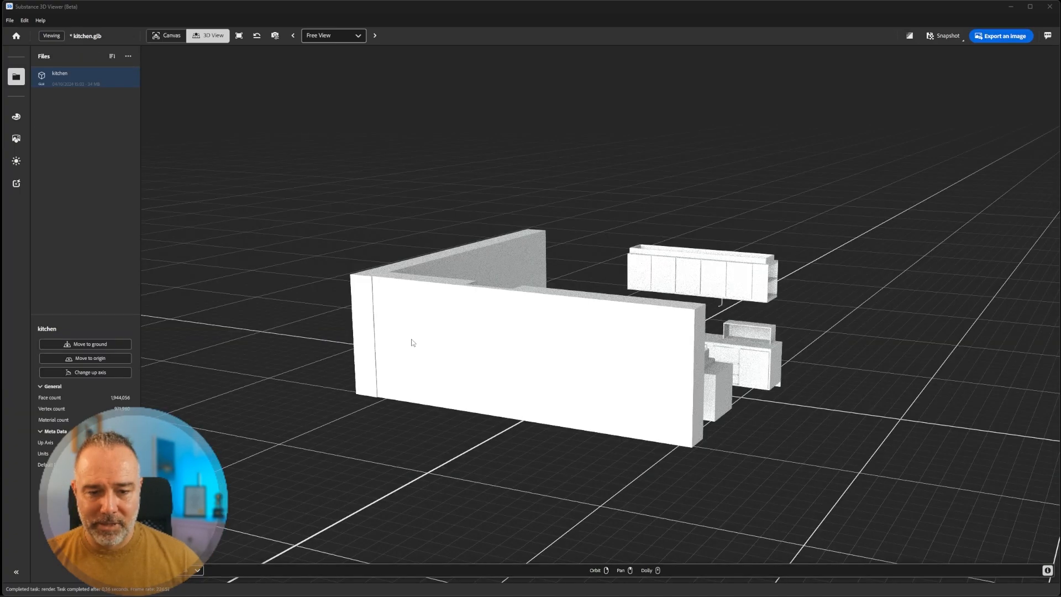
left_click_drag(542, 332, 413, 290)
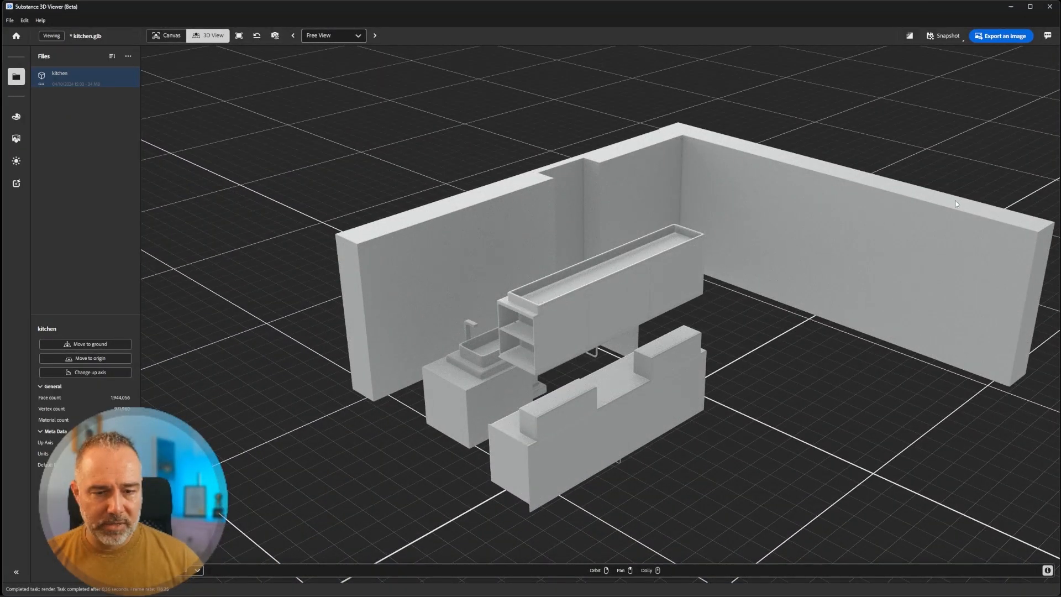
left_click_drag(955, 200, 751, 285)
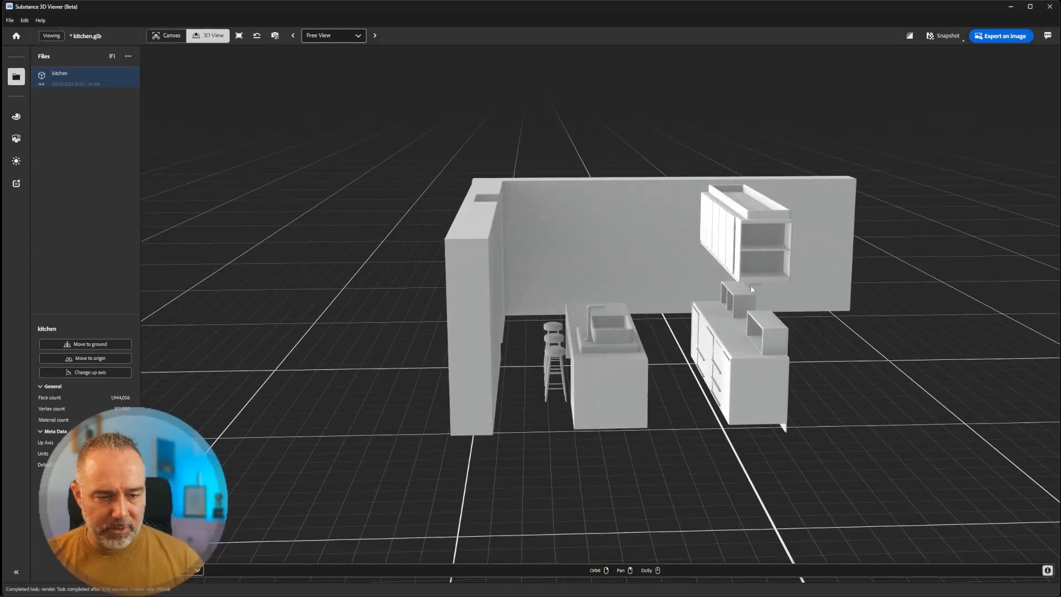
scroll(749, 298, "up", 3)
middle_click_drag(706, 307, 625, 318)
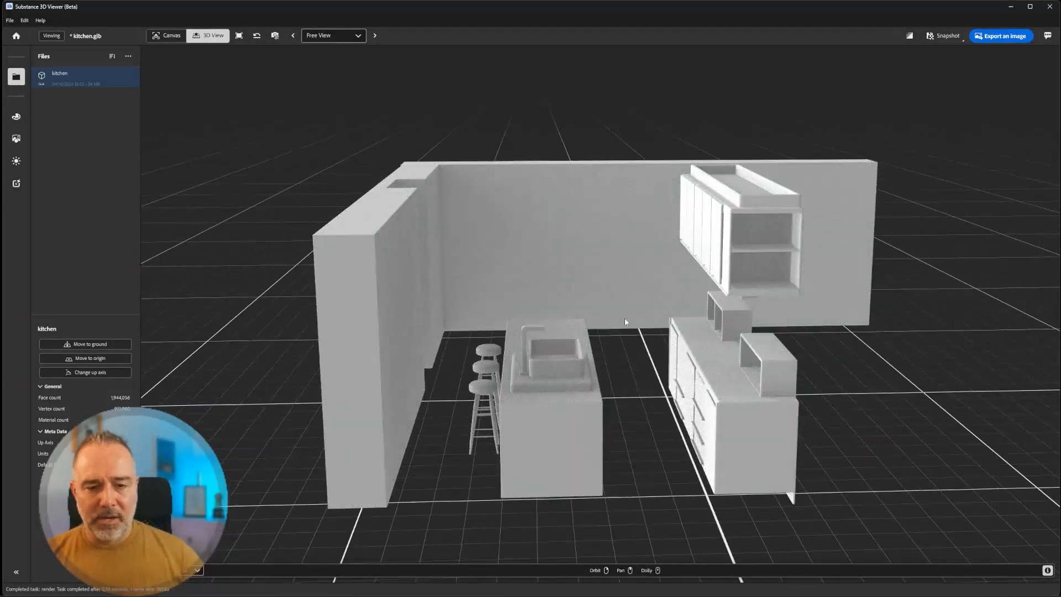
left_click_drag(625, 321, 594, 345)
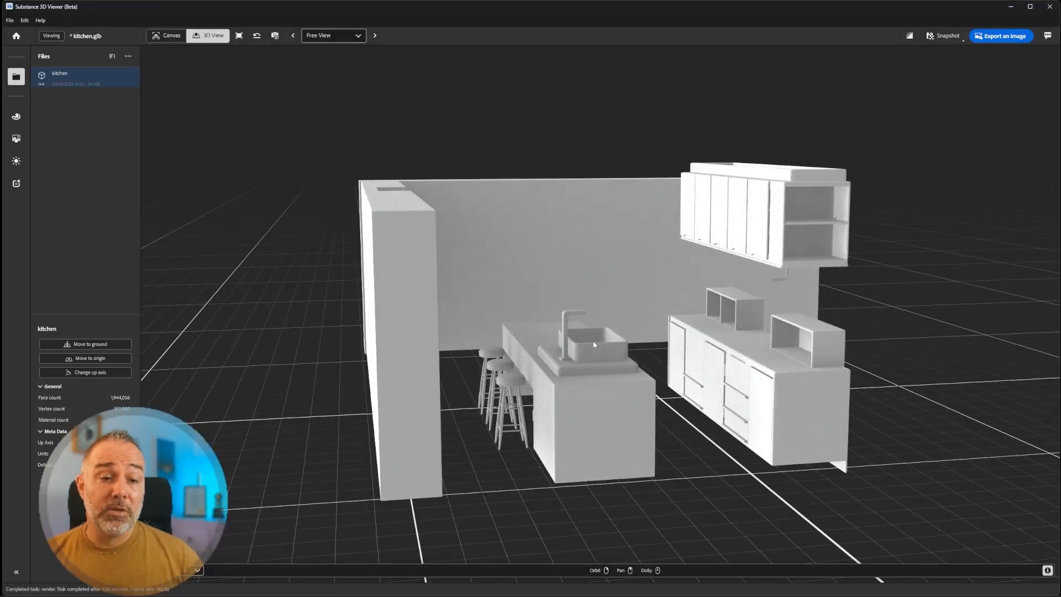
left_click_drag(605, 327, 486, 402)
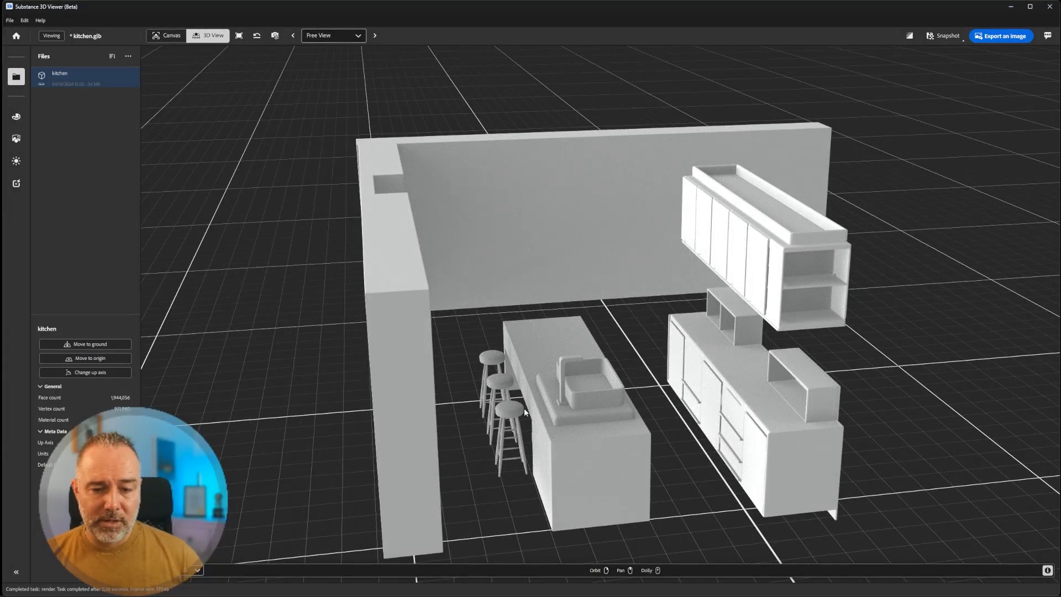
middle_click_drag(524, 408, 466, 309)
scroll(465, 309, "up", 5)
scroll(467, 298, "down", 1)
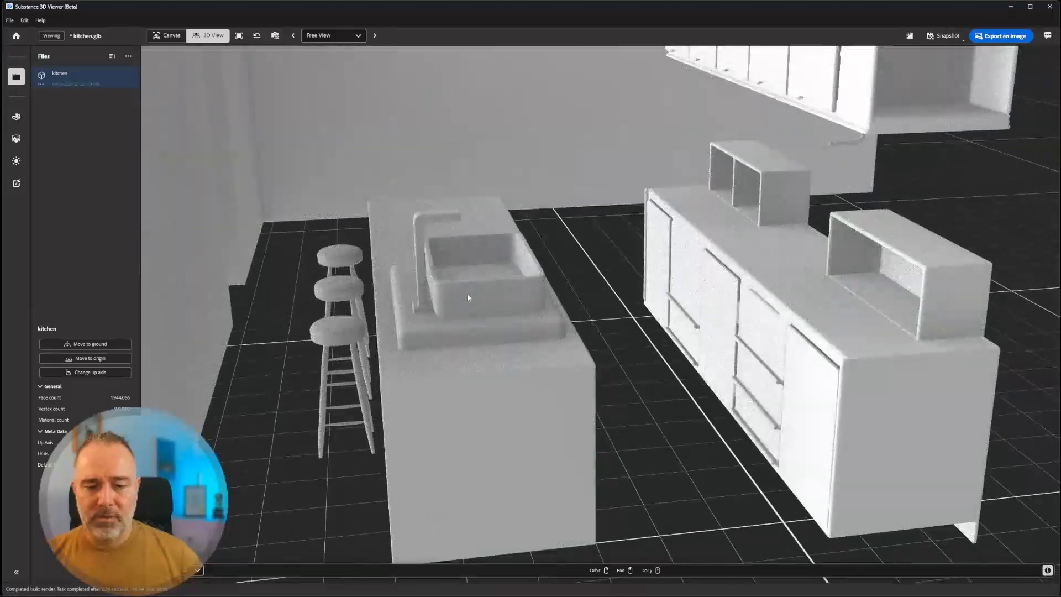
scroll(468, 298, "down", 3)
- Bring up the generation tools for the kitchen and frame the island, stools and cabinets from a lower angle
left_click(16, 183)
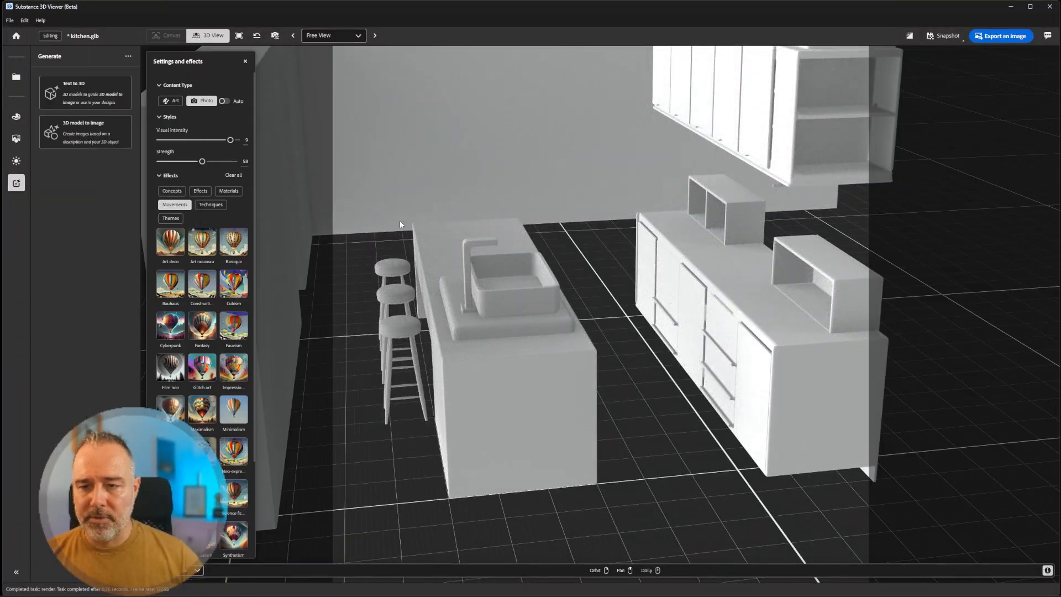
left_click_drag(400, 224, 522, 273)
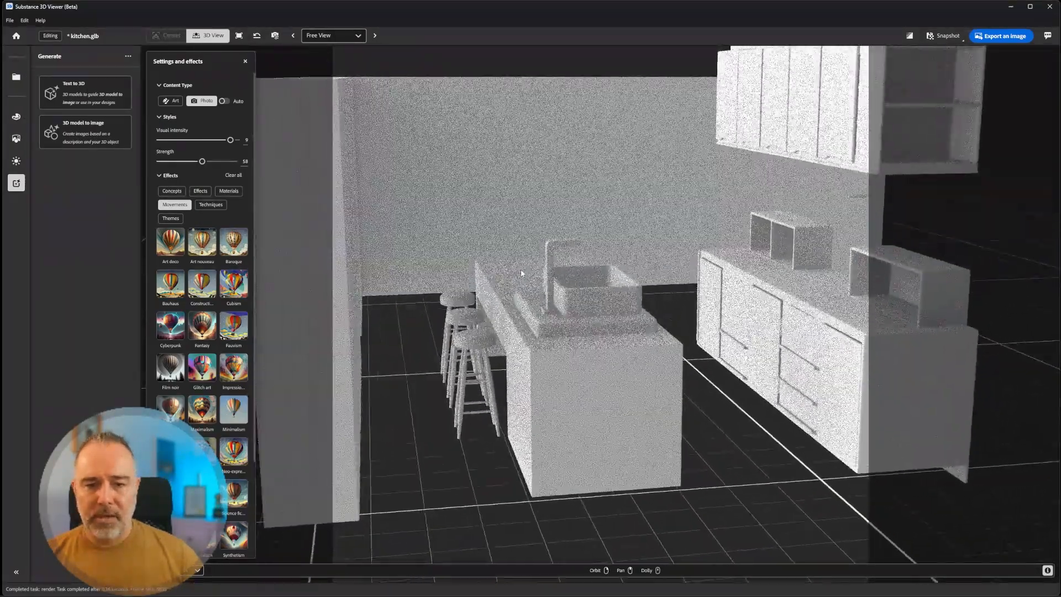
middle_click_drag(525, 267, 527, 284)
scroll(534, 298, "up", 2)
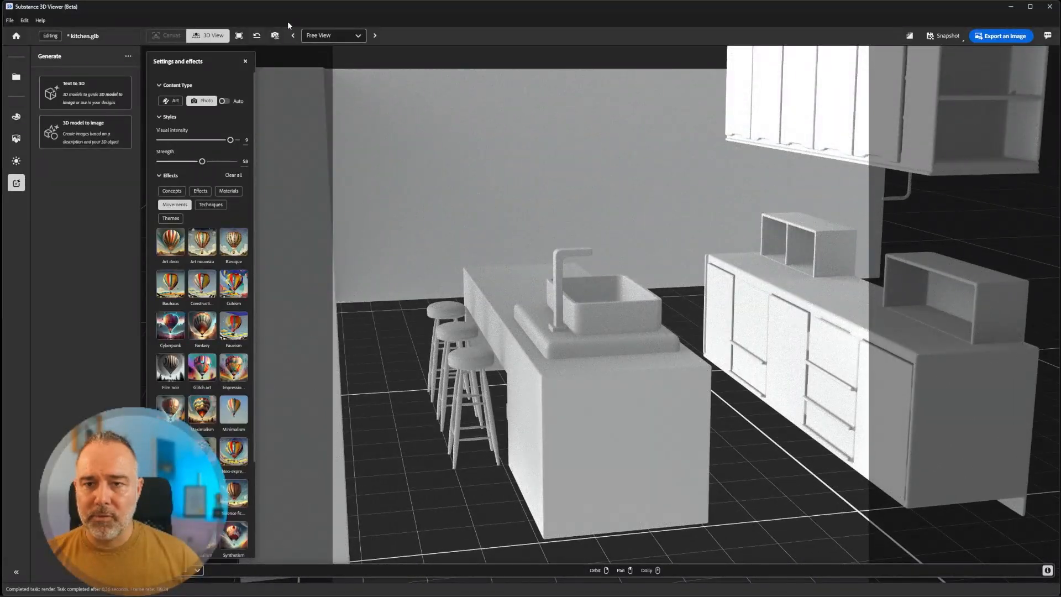
- Set the camera's field of view to 60.7° and reframe closely on the kitchen island, stools and cabinets
left_click(275, 35)
left_click_drag(311, 93, 319, 94)
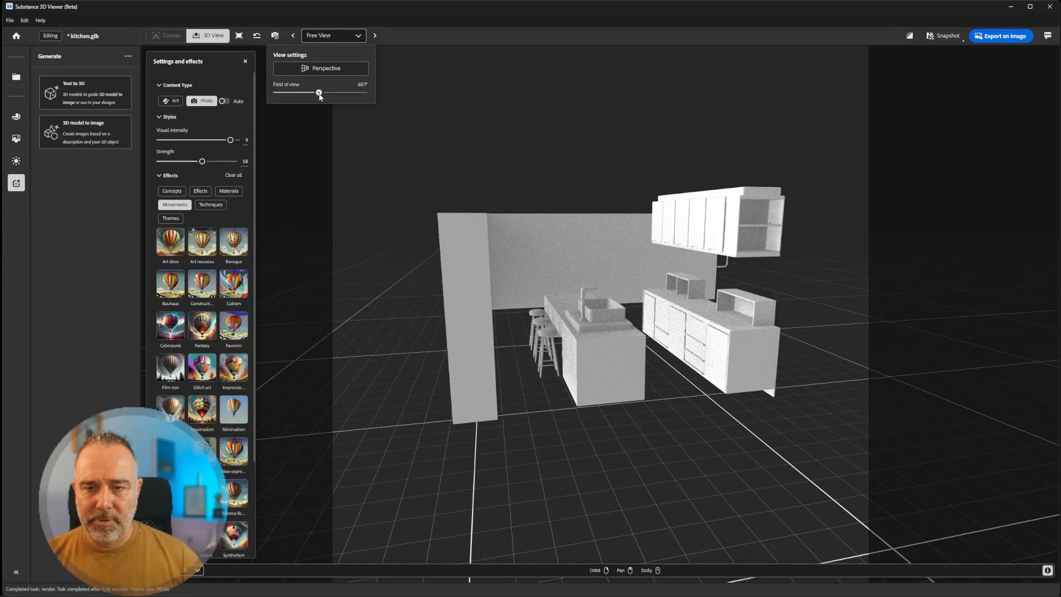
left_click(576, 249)
middle_click_drag(575, 258, 571, 295)
scroll(526, 351, "up", 4)
scroll(570, 279, "up", 5)
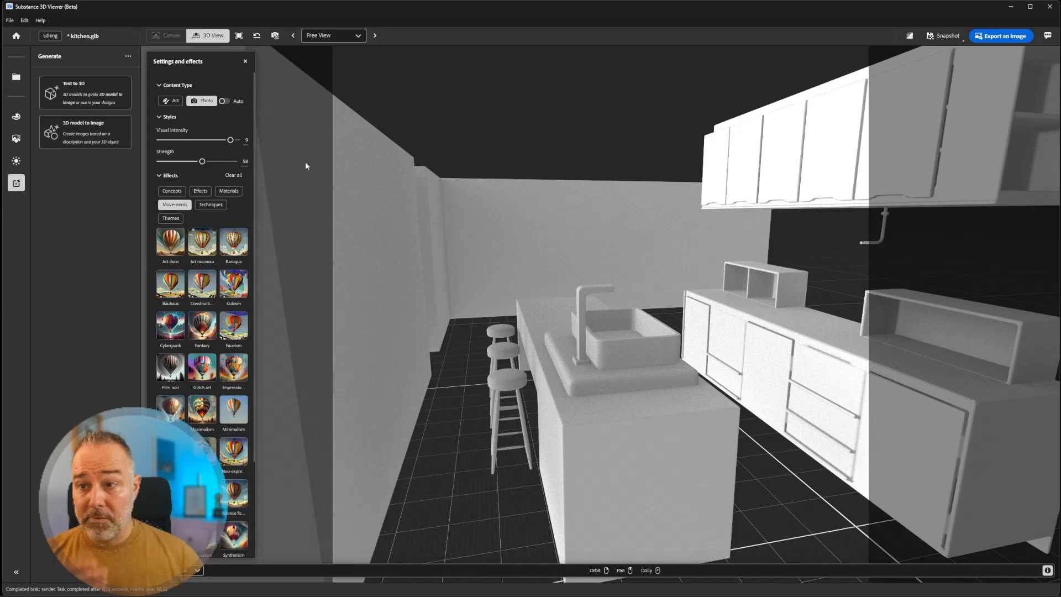
- Start 3D model to image and replace the prompt with "a minimalist scandinavian kitchen, natural daylight", turning the kitchen view slightly
left_click(89, 130)
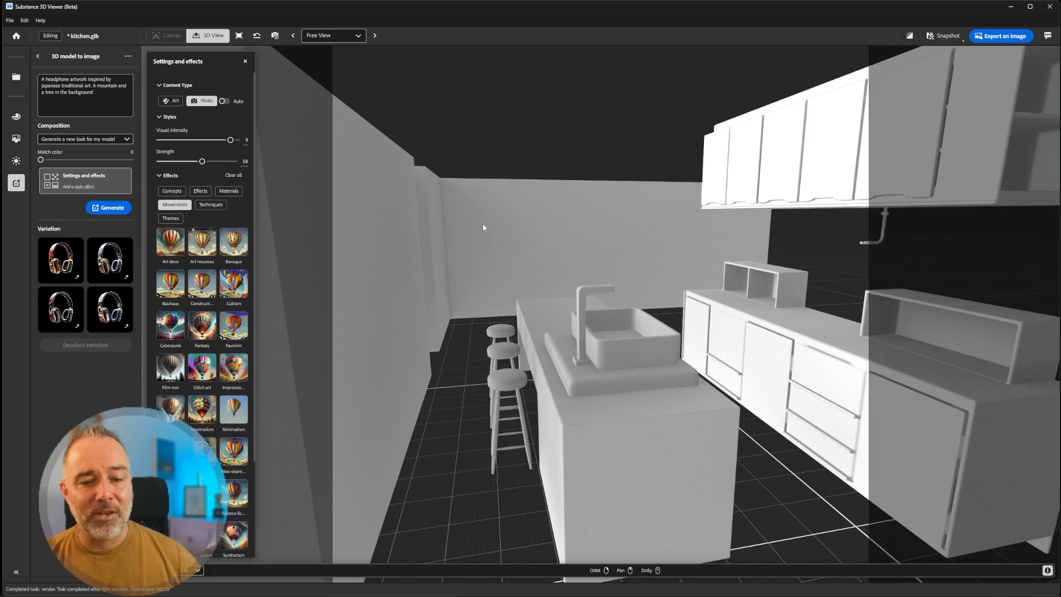
mouse_move(634, 310)
left_mouse_down()
mouse_move(566, 302)
mouse_move(557, 312)
left_mouse_up()
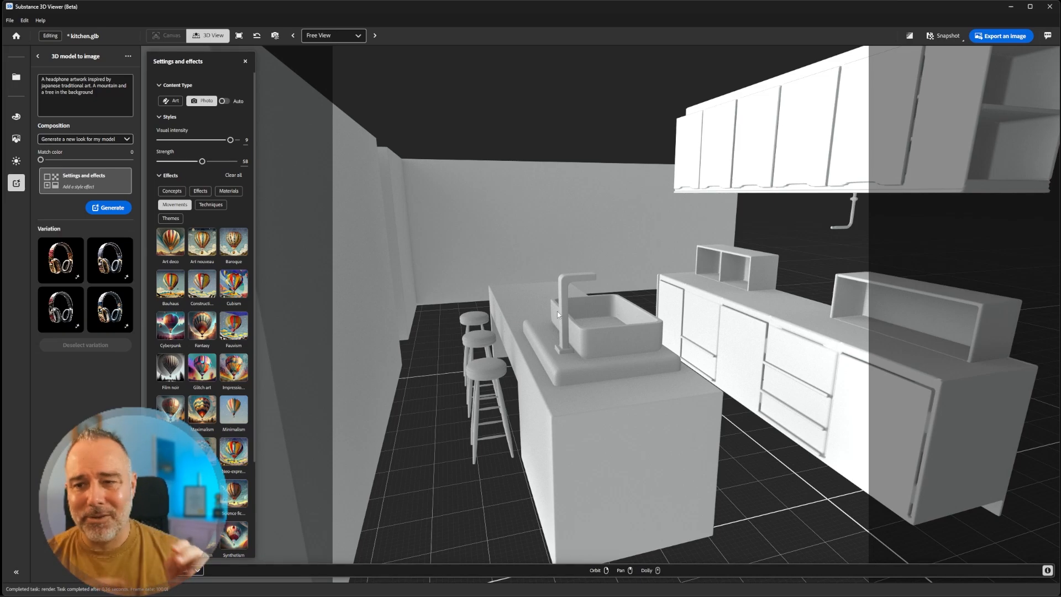
left_click_drag(93, 92, 41, 81)
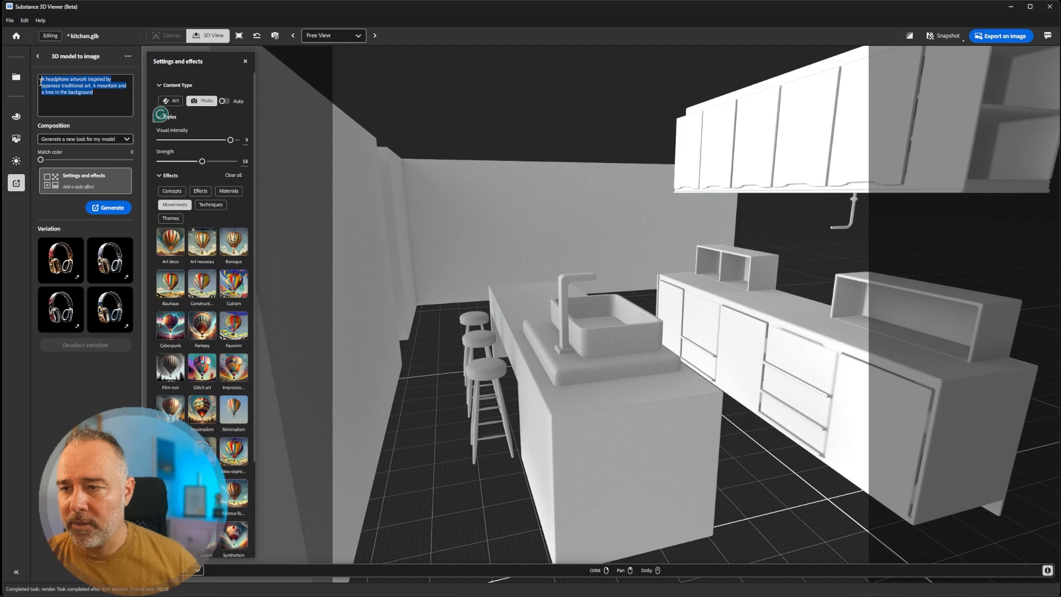
type("a mi")
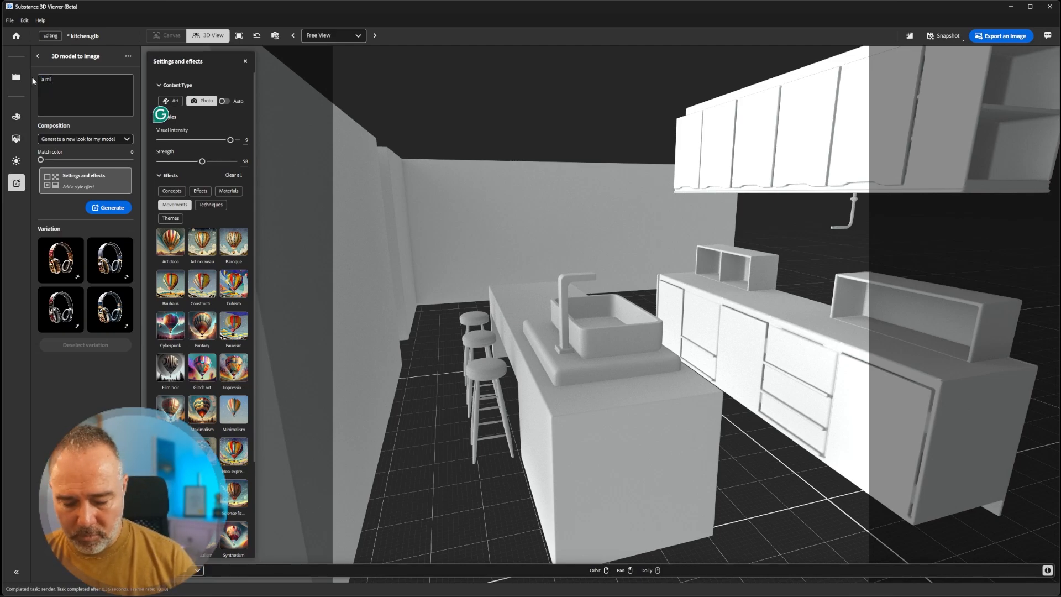
type("nimalist sc")
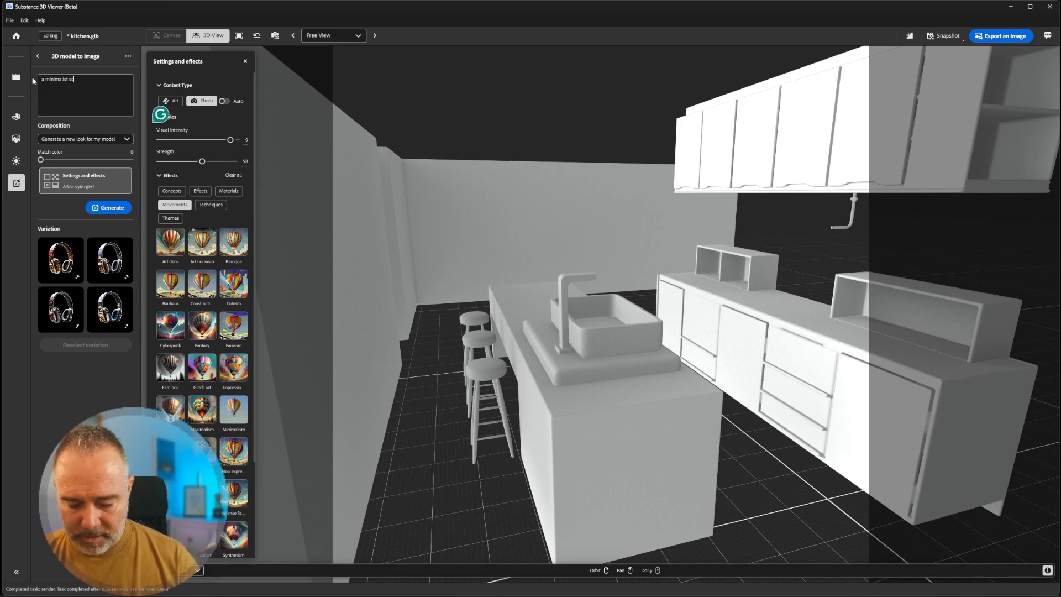
type("andinavian kitchen, natur")
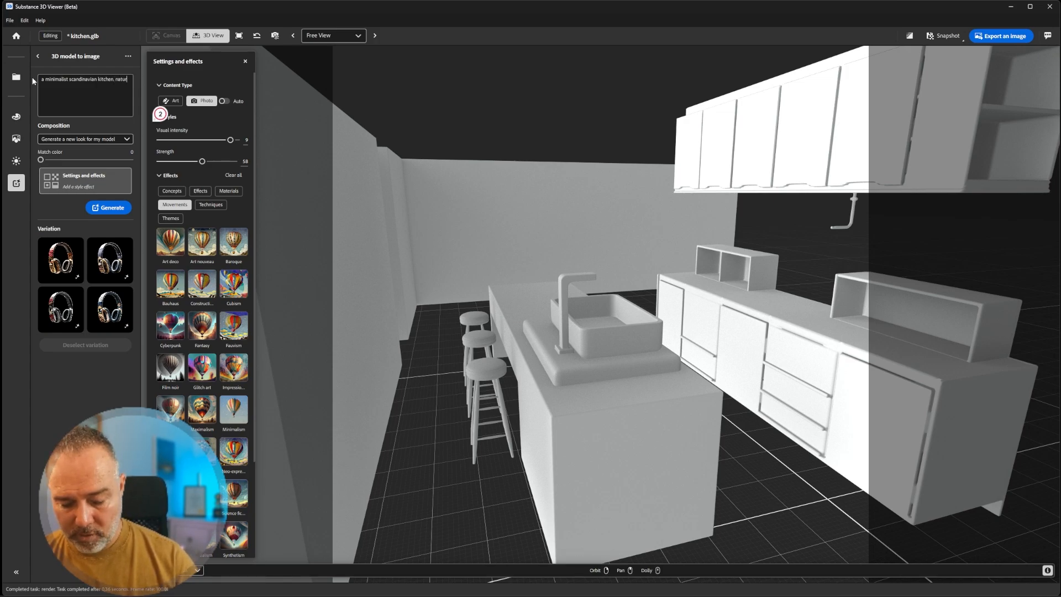
type("al o")
type("aylight")
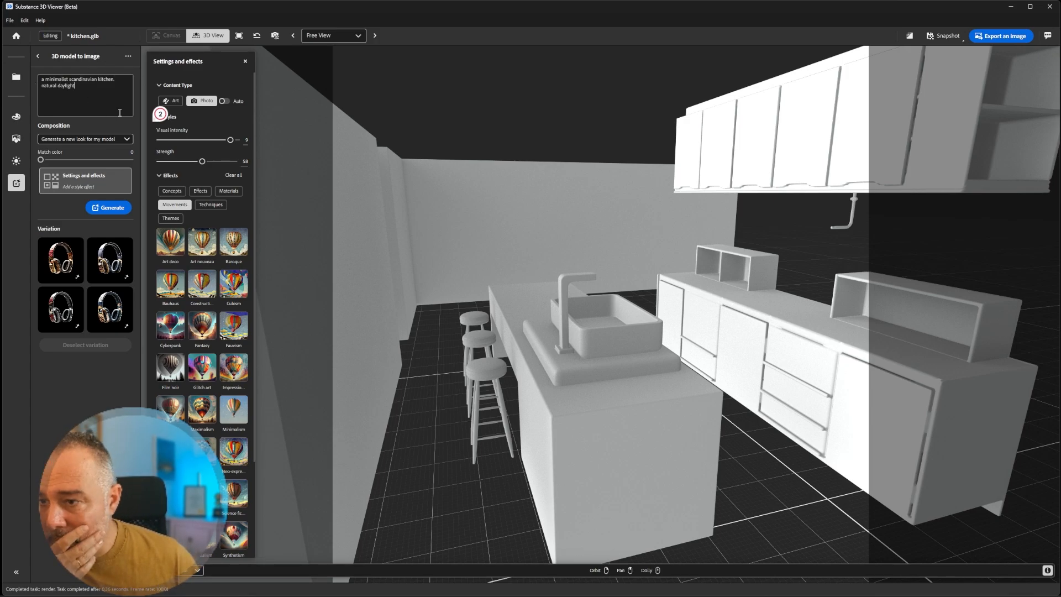
- Set the content type for the kitchen image to Art in the generation settings
left_click(98, 185)
left_click(99, 185)
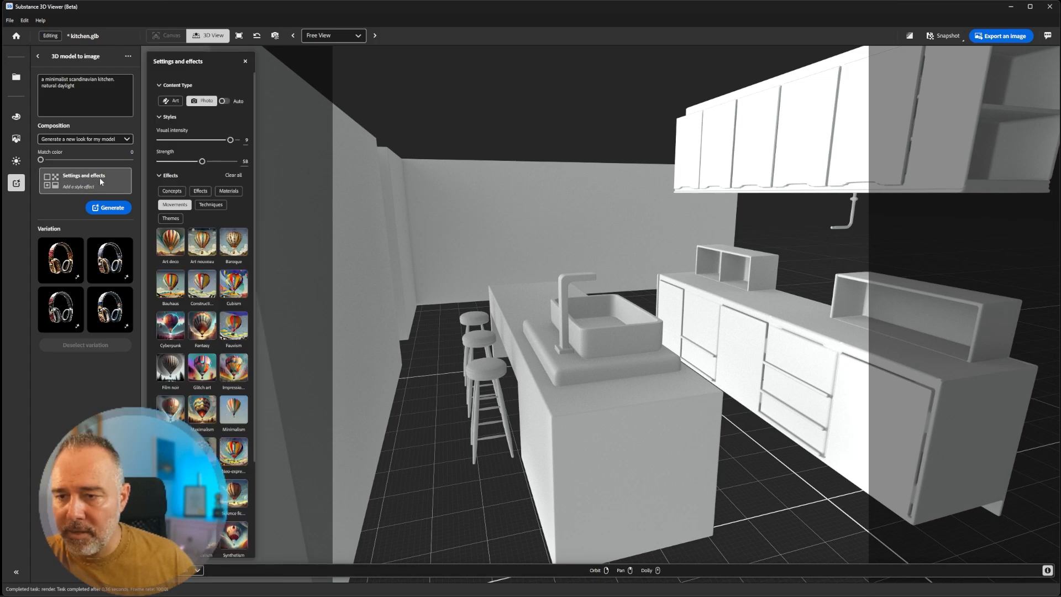
left_click(171, 102)
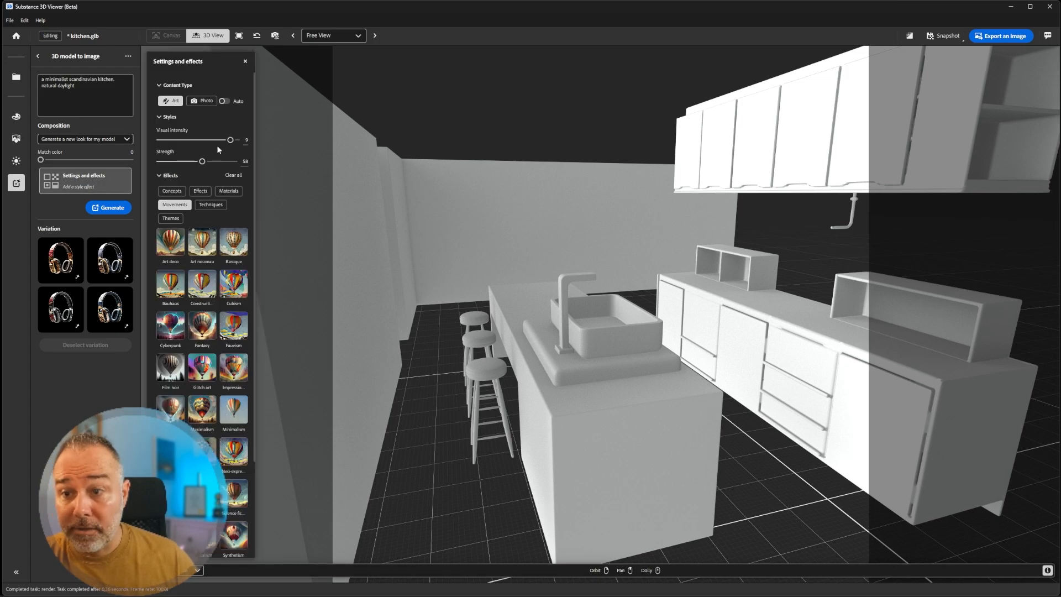
- Examine the effects in the Movements, Techniques and Themes categories for a style suited to the kitchen image
scroll(244, 246, "down", 3)
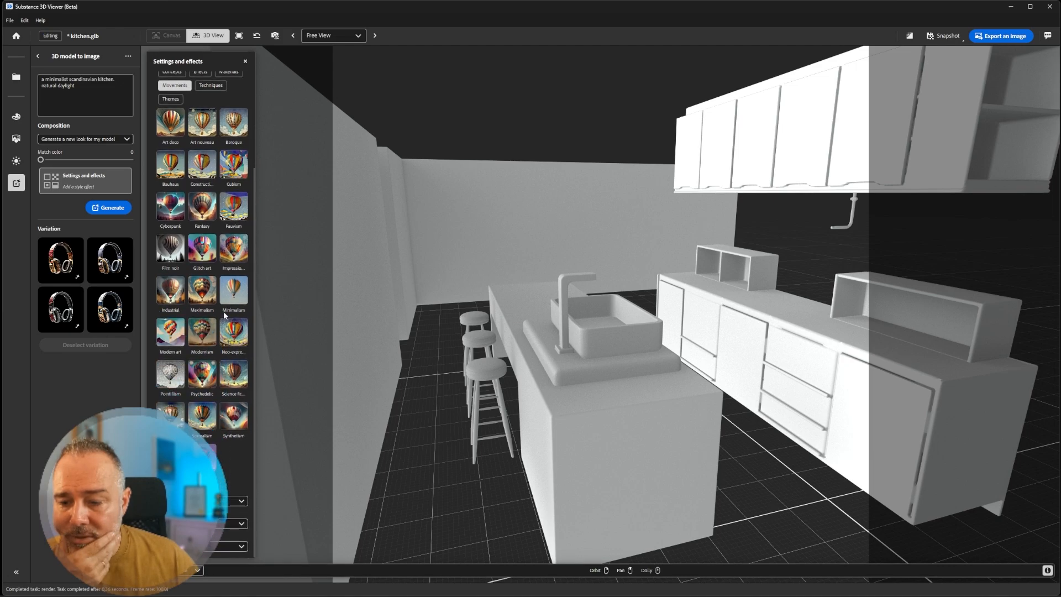
scroll(207, 243, "up", 3)
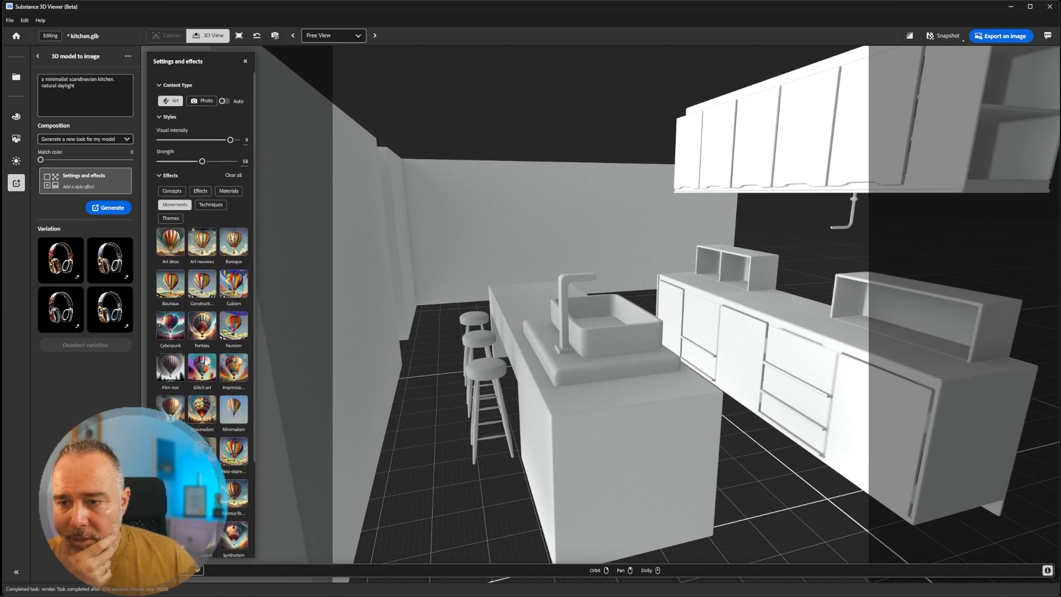
left_click(210, 205)
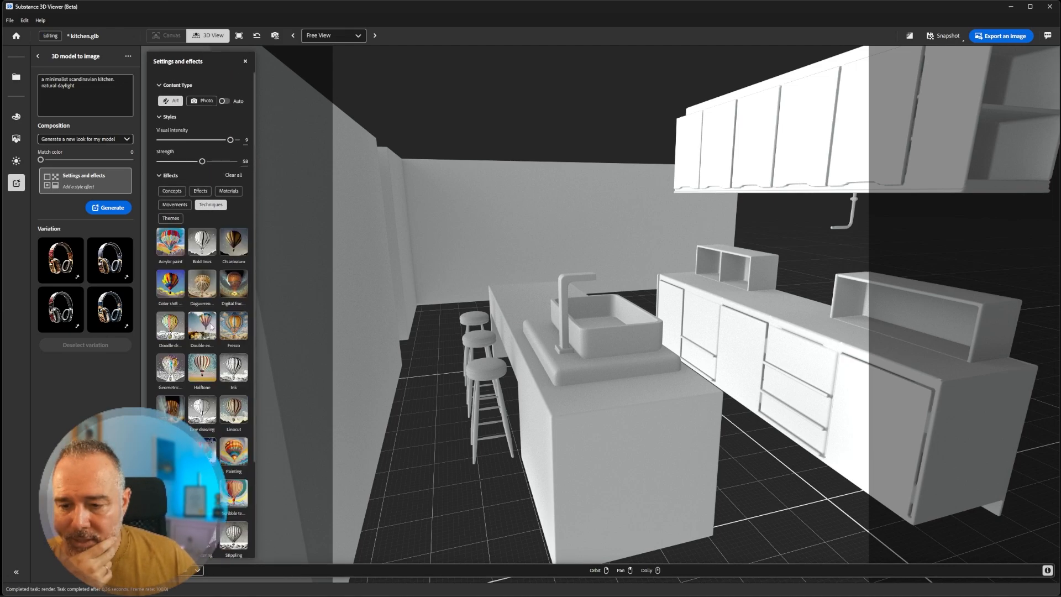
scroll(205, 207, "down", 3)
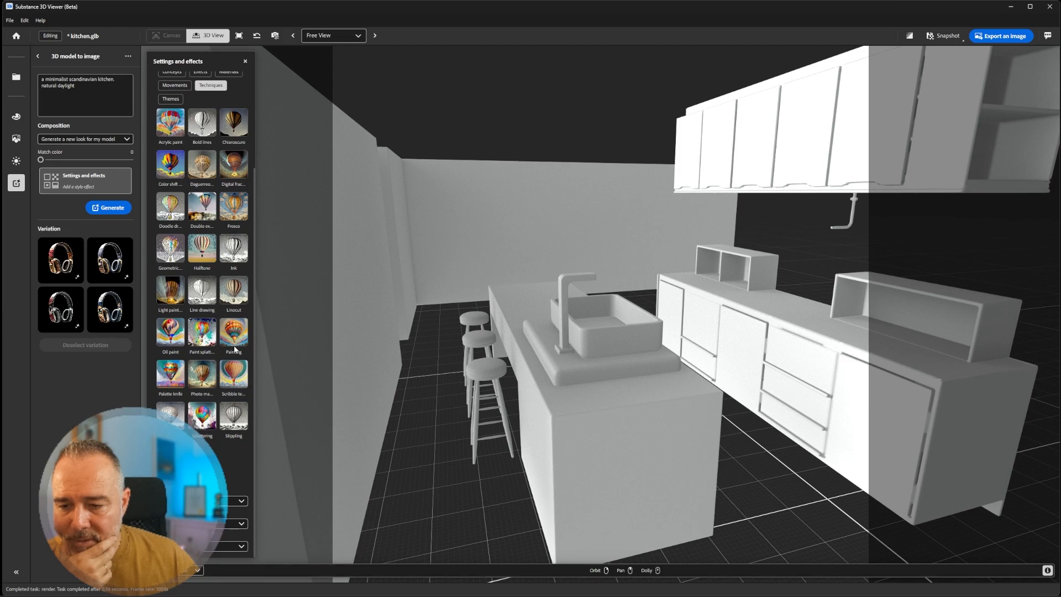
scroll(207, 296, "up", 1)
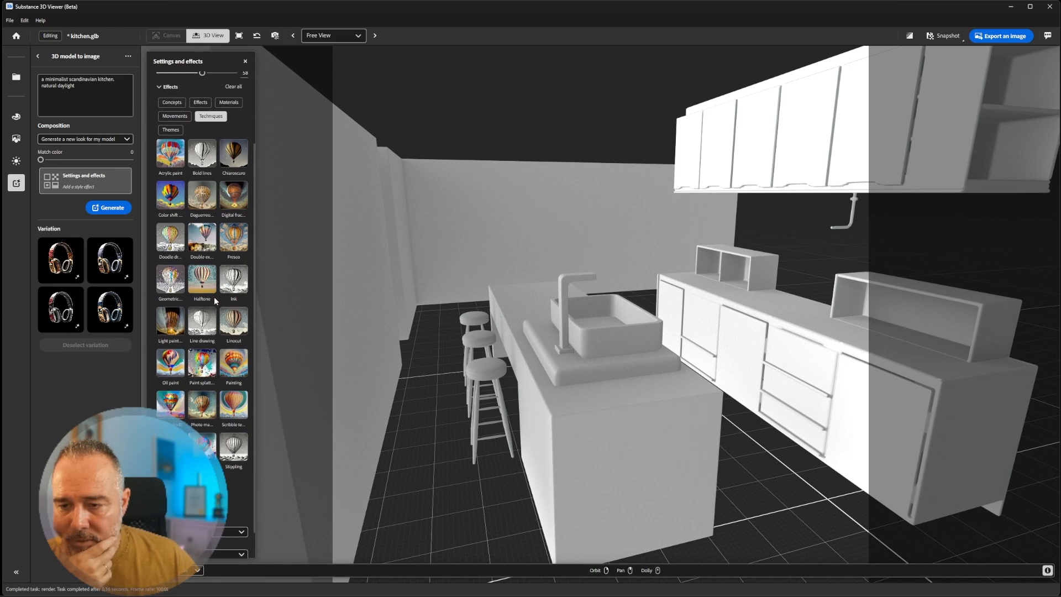
scroll(223, 252, "up", 3)
left_click(170, 218)
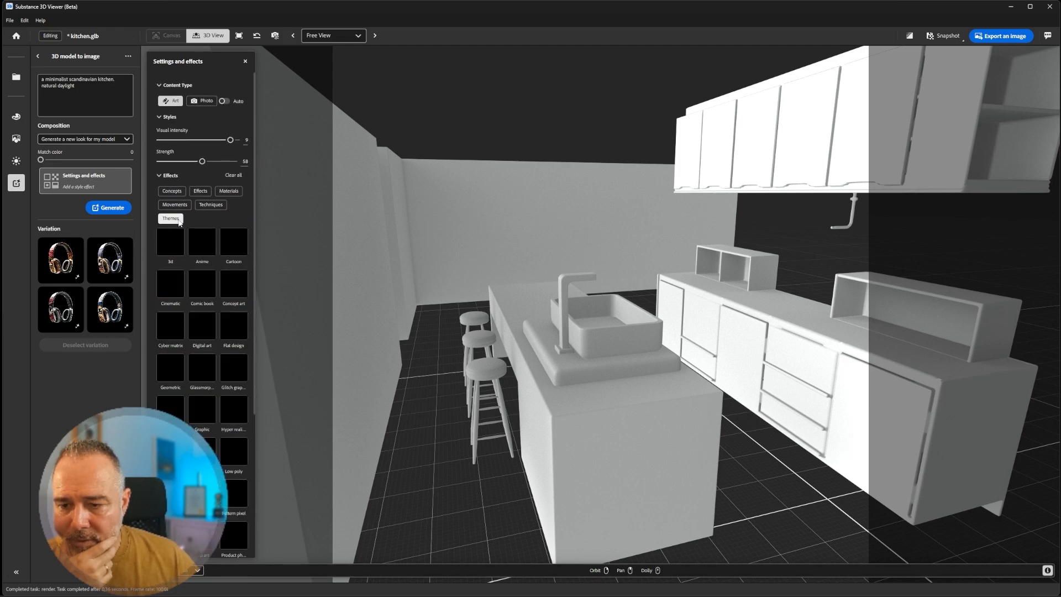
scroll(217, 291, "down", 4)
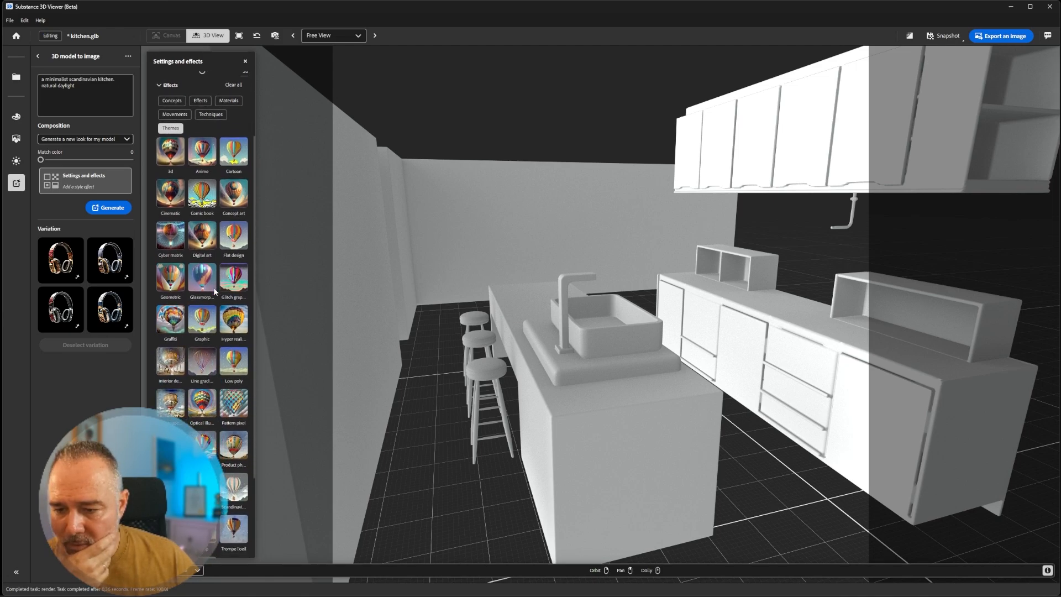
scroll(216, 291, "up", 4)
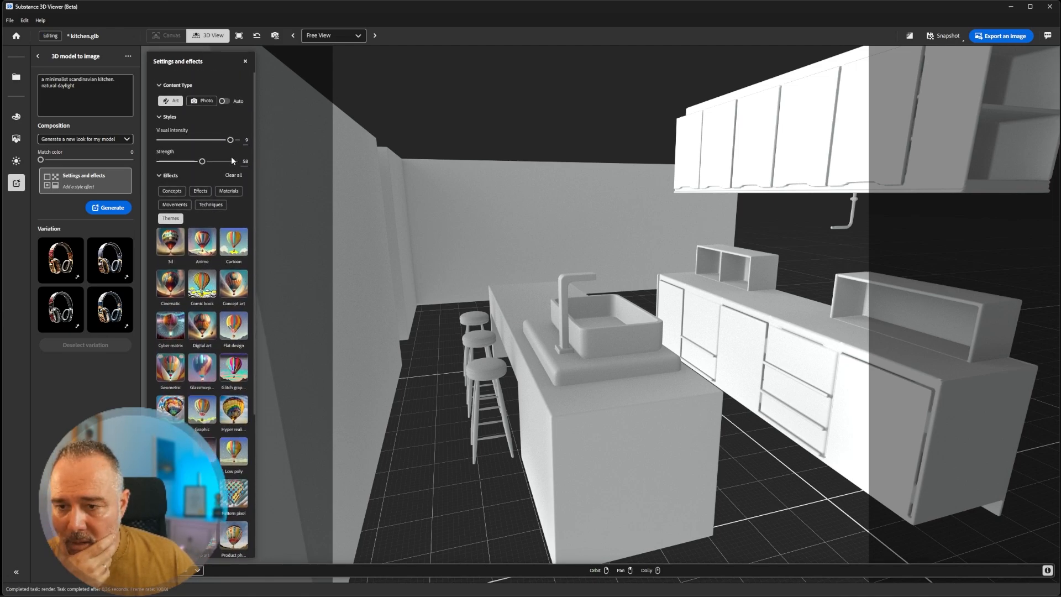
scroll(231, 195, "down", 6)
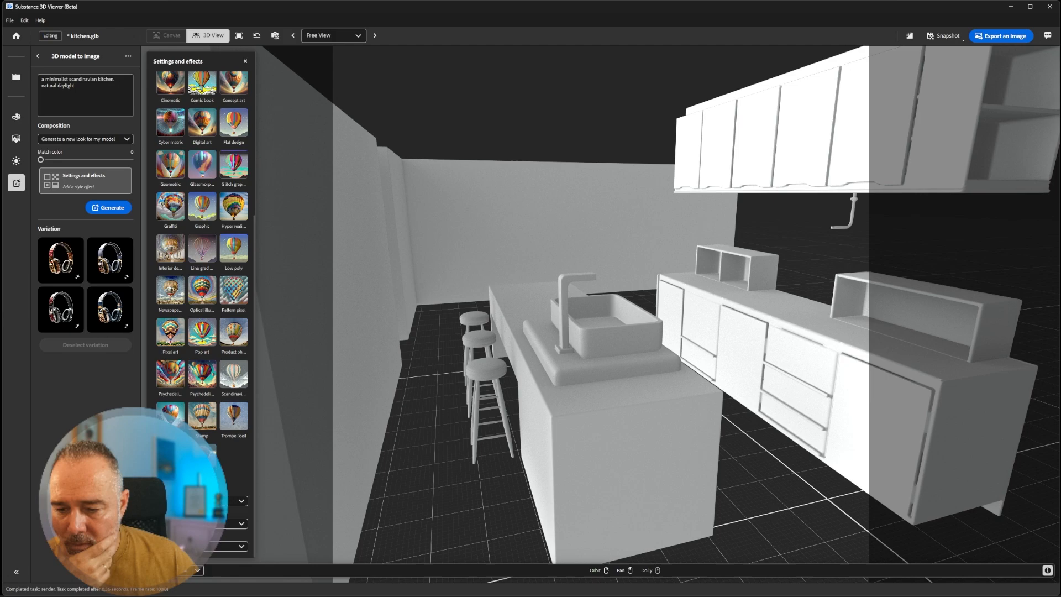
scroll(206, 387, "up", 6)
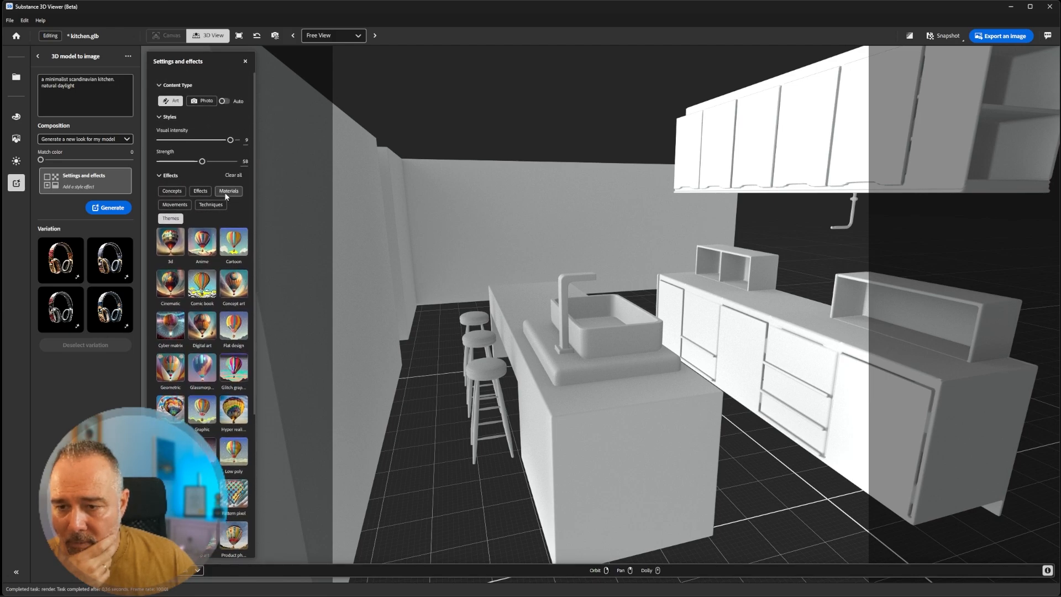
- Apply the two Techniques effects listed directly below Palette knife to the kitchen generation
left_click(211, 205)
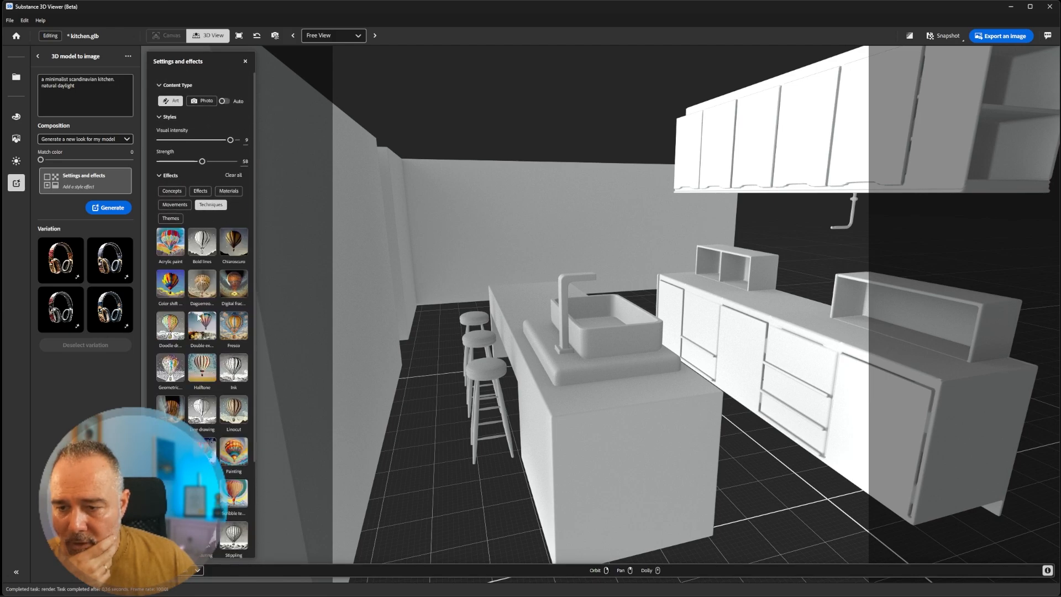
scroll(197, 316, "down", 1)
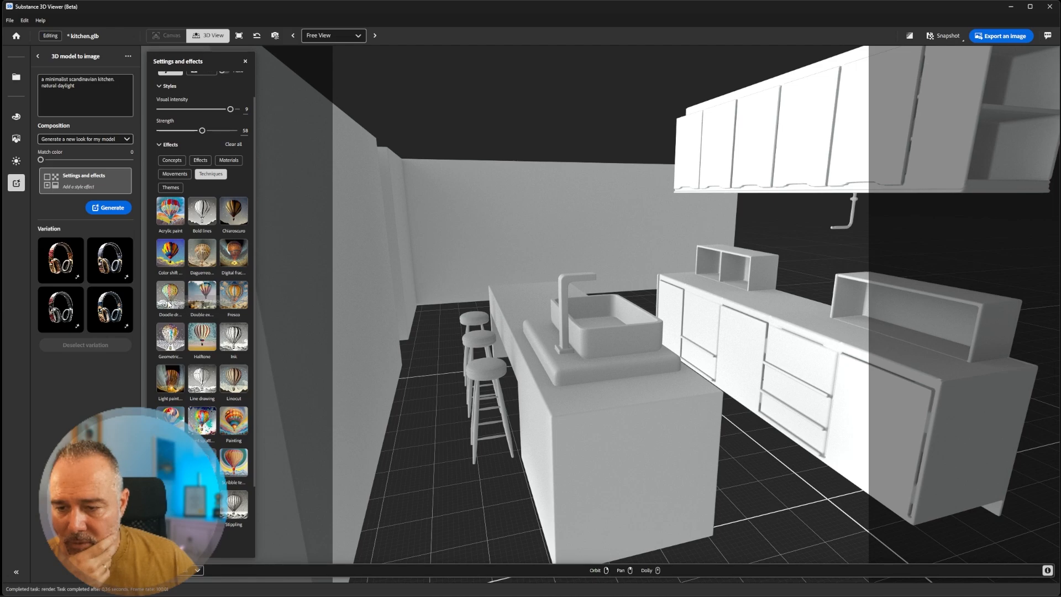
scroll(202, 297, "down", 3)
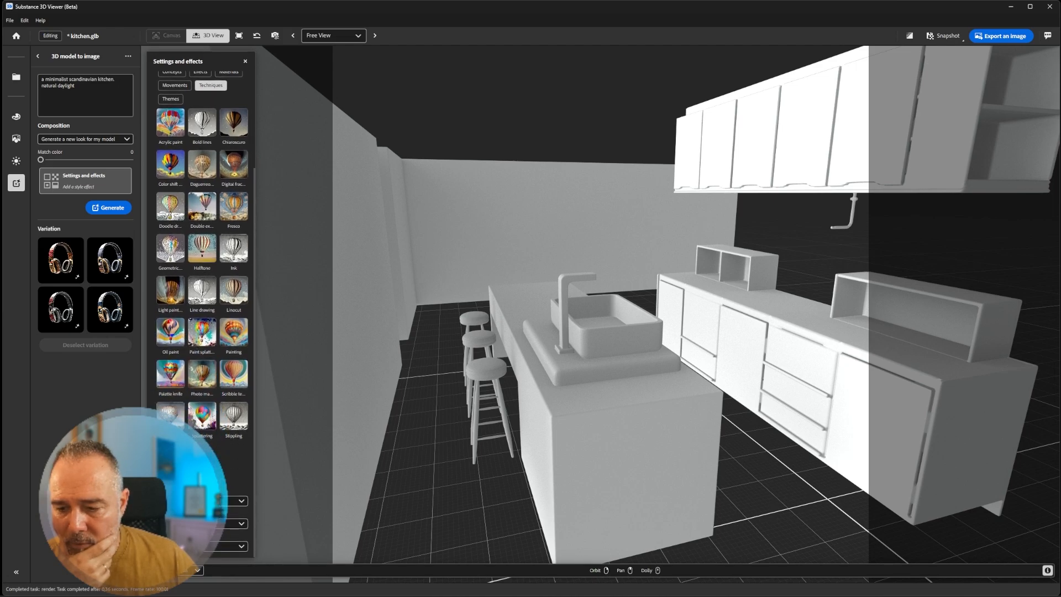
left_click(170, 458)
left_click(171, 415)
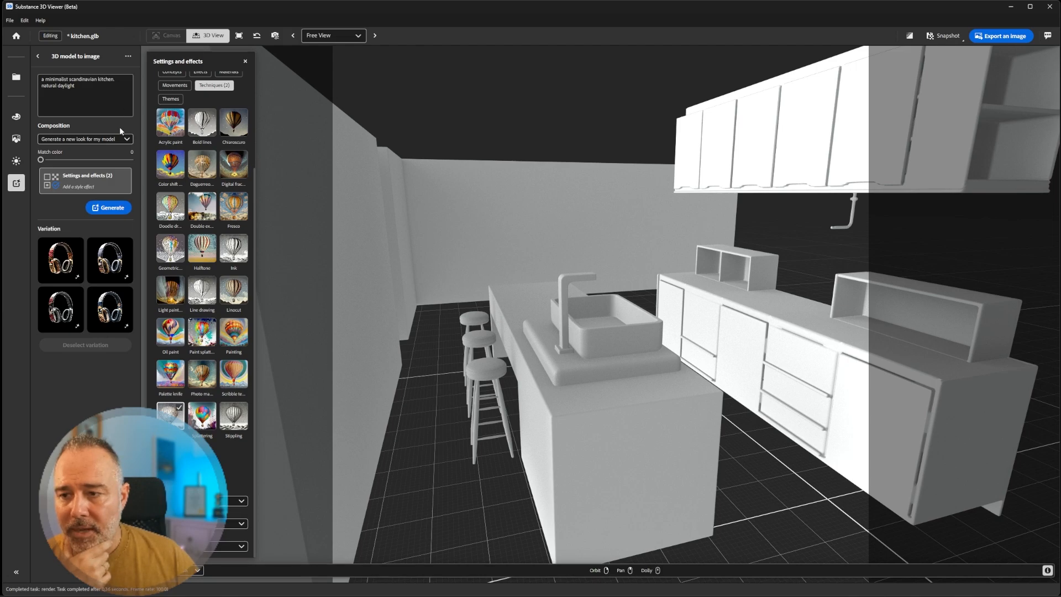
- Set the style strength to 95 with the Art content type and generate the kitchen variations
scroll(204, 162, "up", 4)
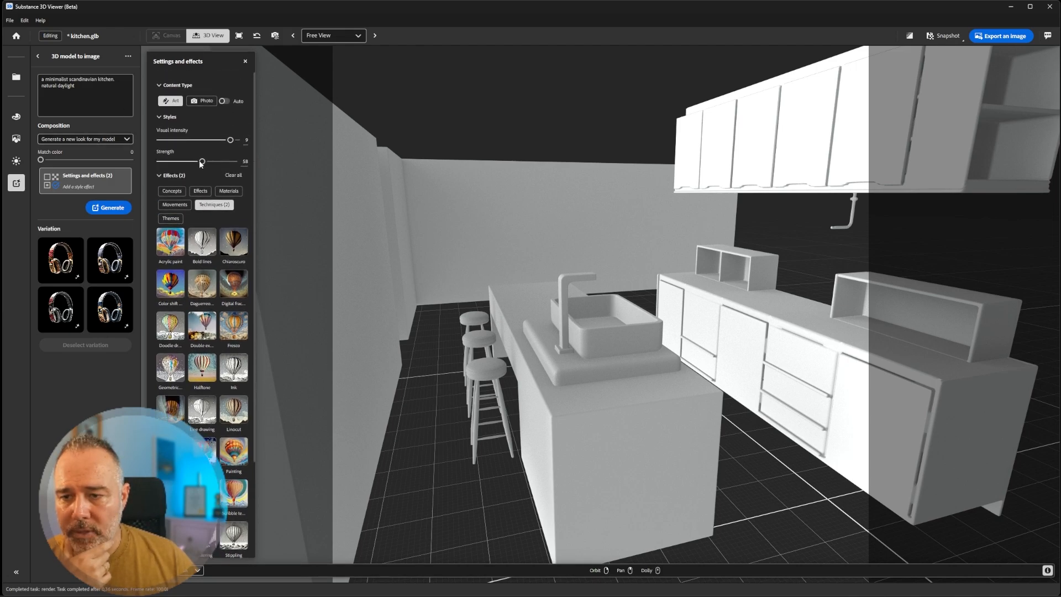
left_click_drag(202, 161, 233, 169)
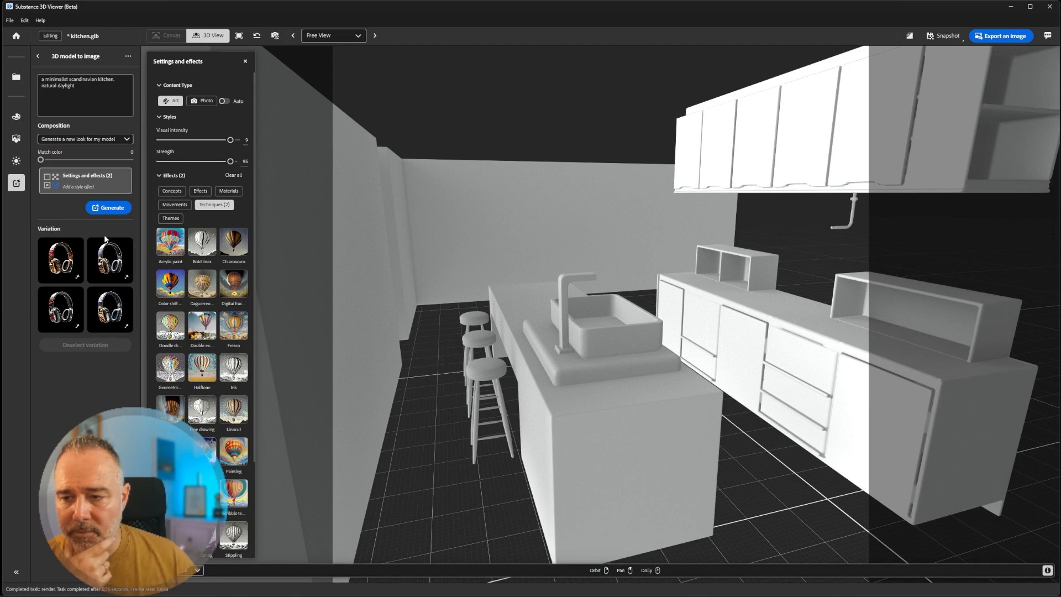
left_click(177, 101)
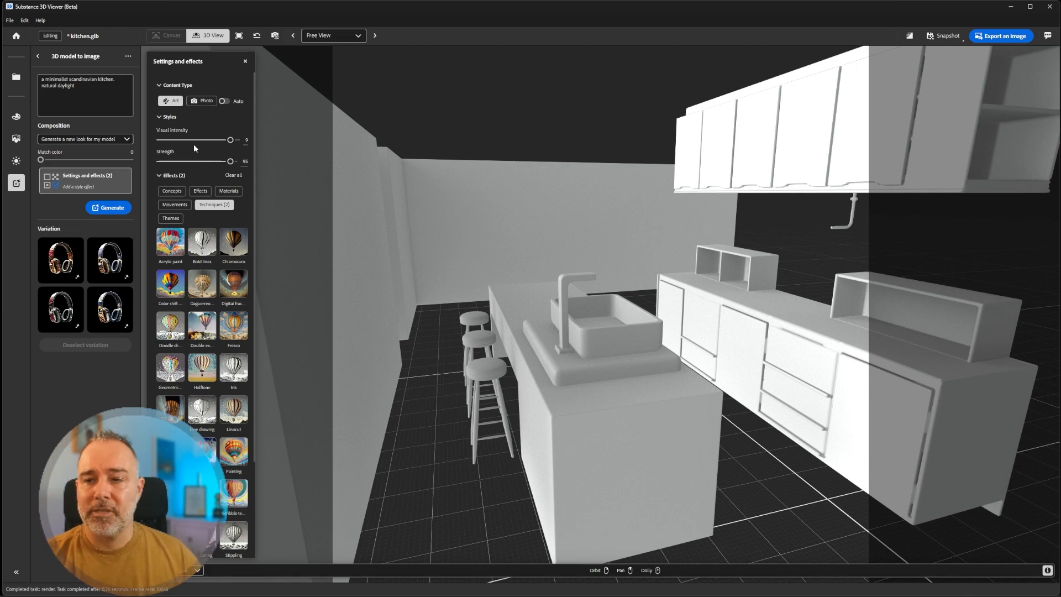
left_click(103, 209)
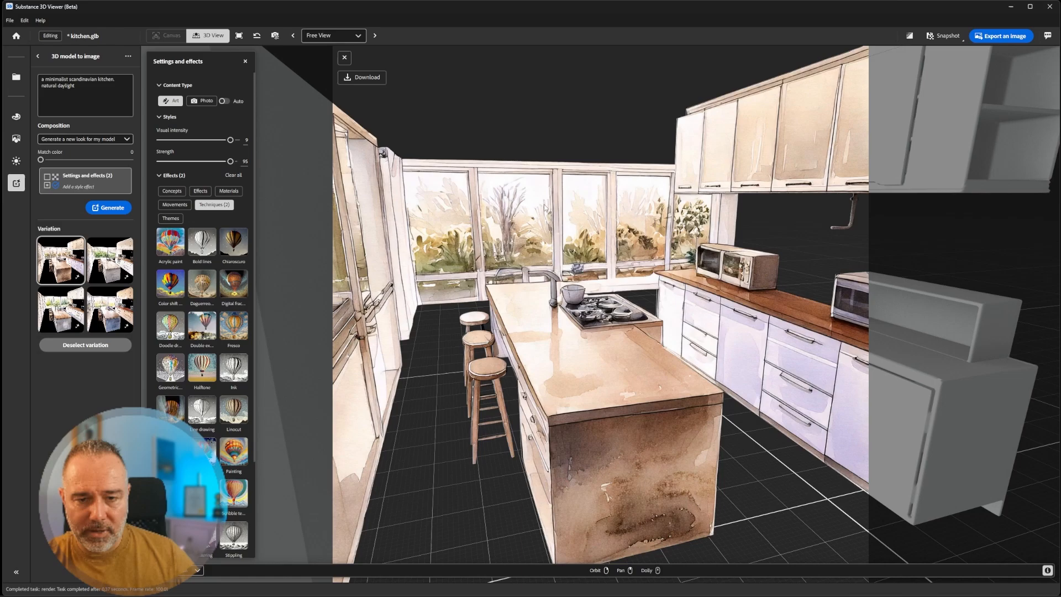
- Compare the third, fourth and second generated kitchen variations over the model
left_click(62, 320)
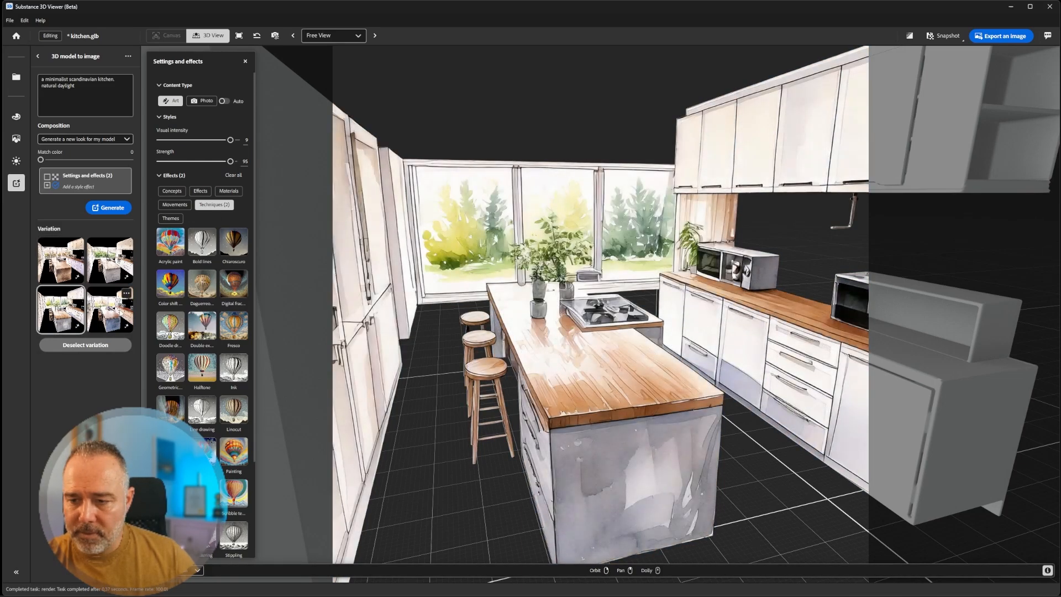
left_click(110, 310)
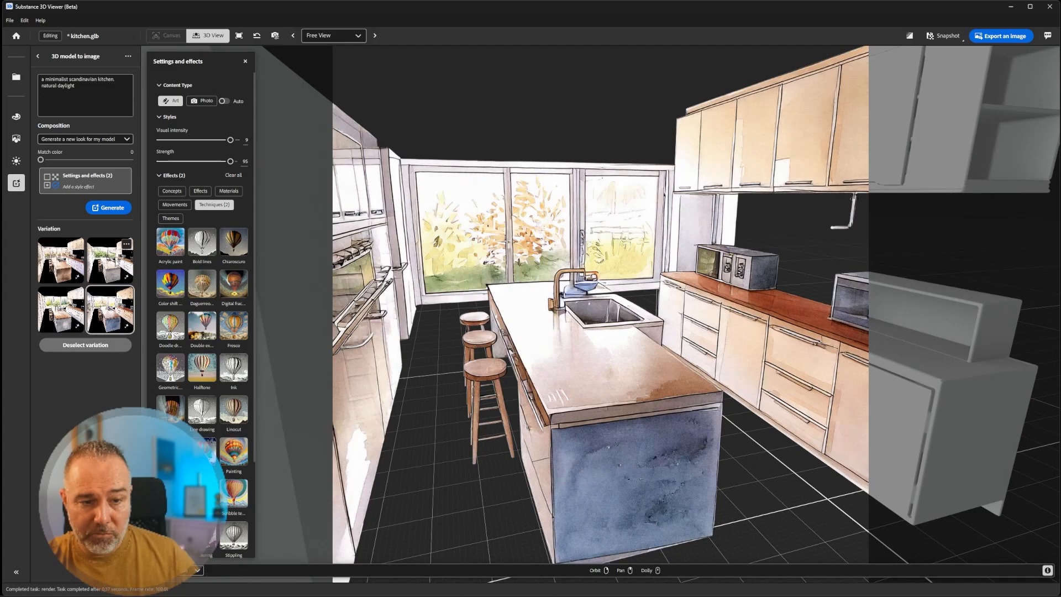
left_click(110, 260)
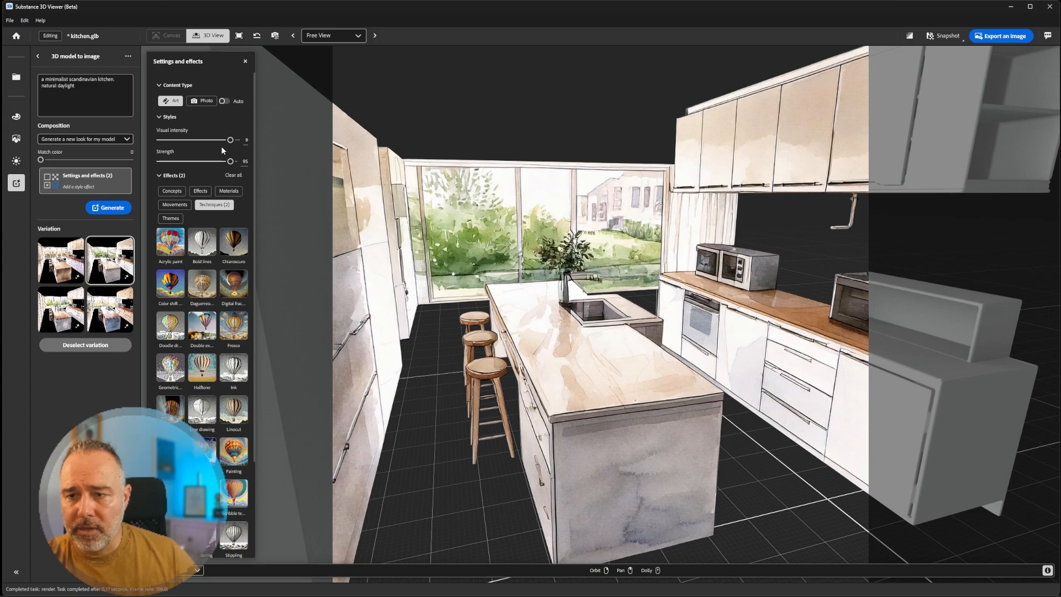
- Switch the content type to Photo, set the style strength to 62 and generate new kitchen variations
left_click(202, 101)
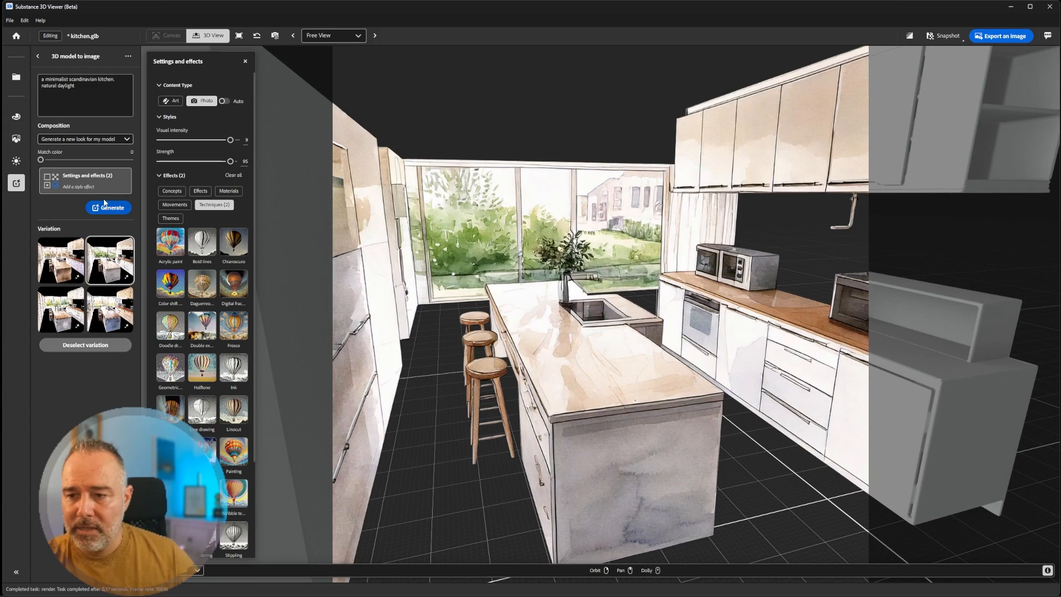
left_click(206, 161)
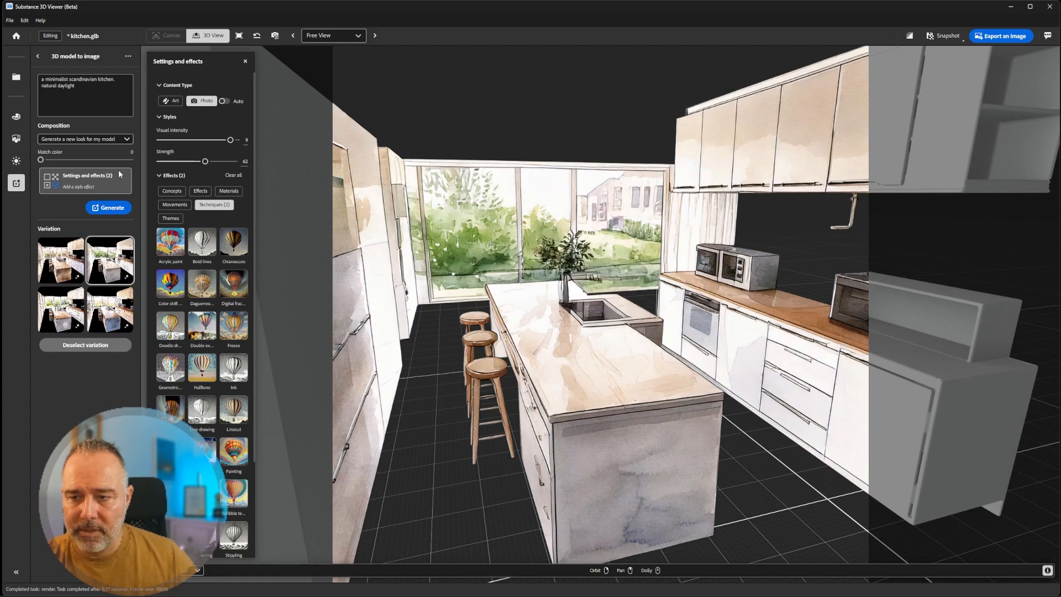
left_click(111, 207)
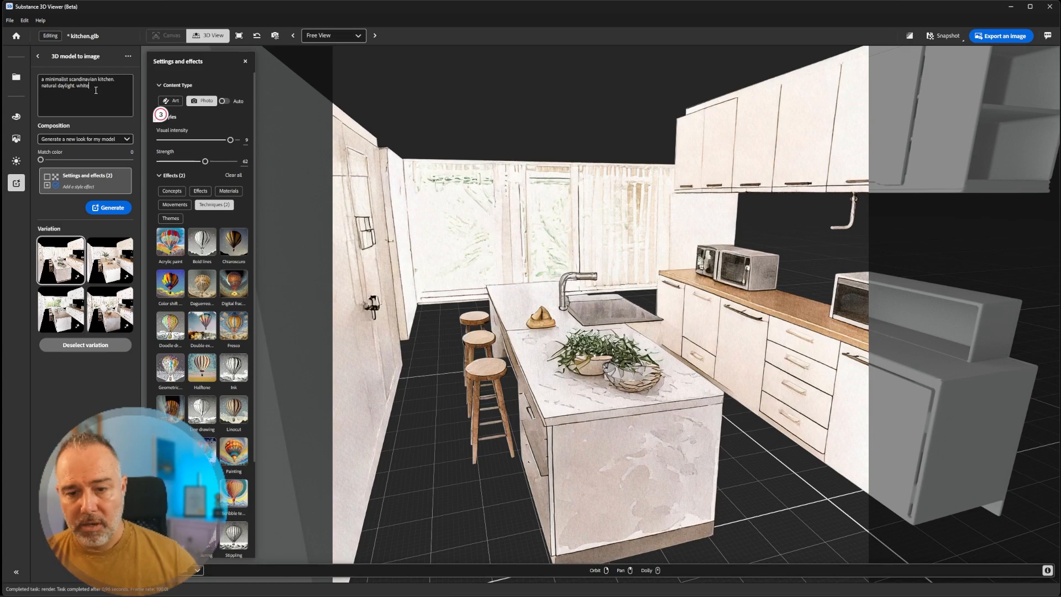
- Add "white" to the kitchen prompt and generate variations from a new close view of the island's sink and countertop
left_click(84, 345)
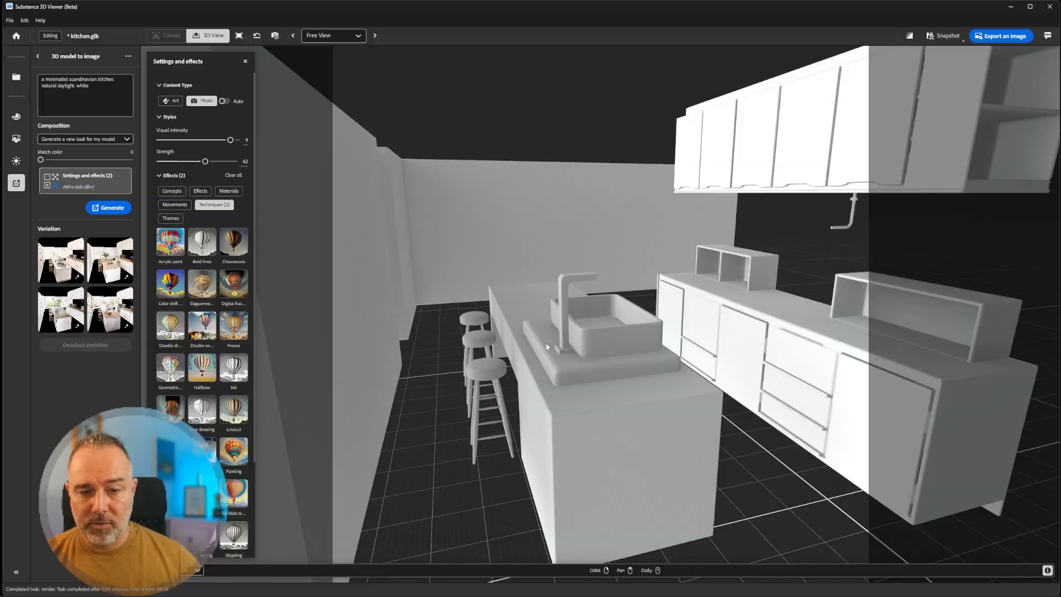
left_click_drag(547, 347, 526, 293)
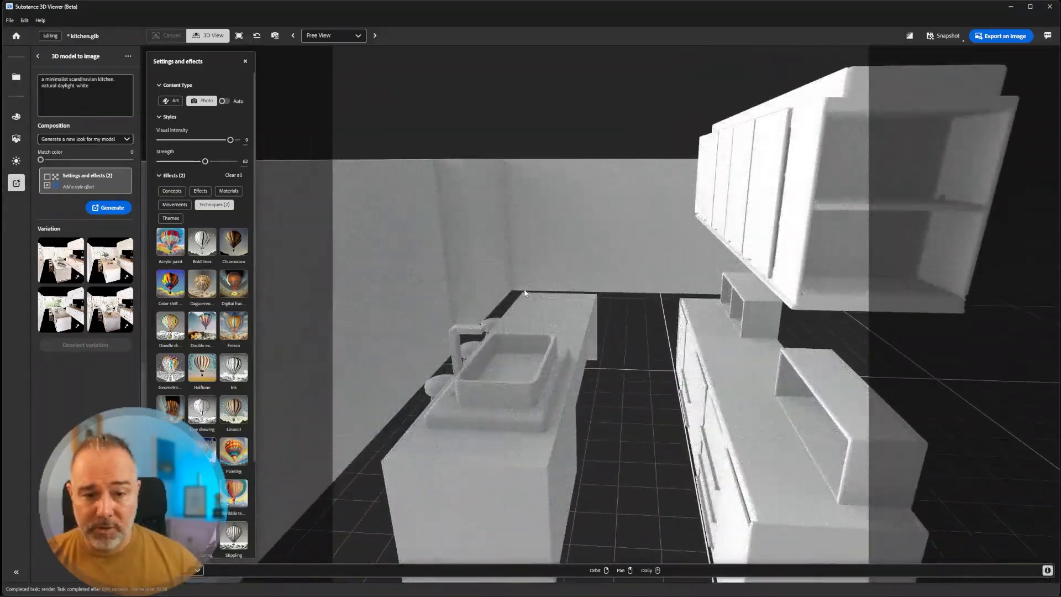
right_click_drag(525, 293, 538, 298)
scroll(532, 240, "up", 2)
right_click_drag(532, 240, 202, 205)
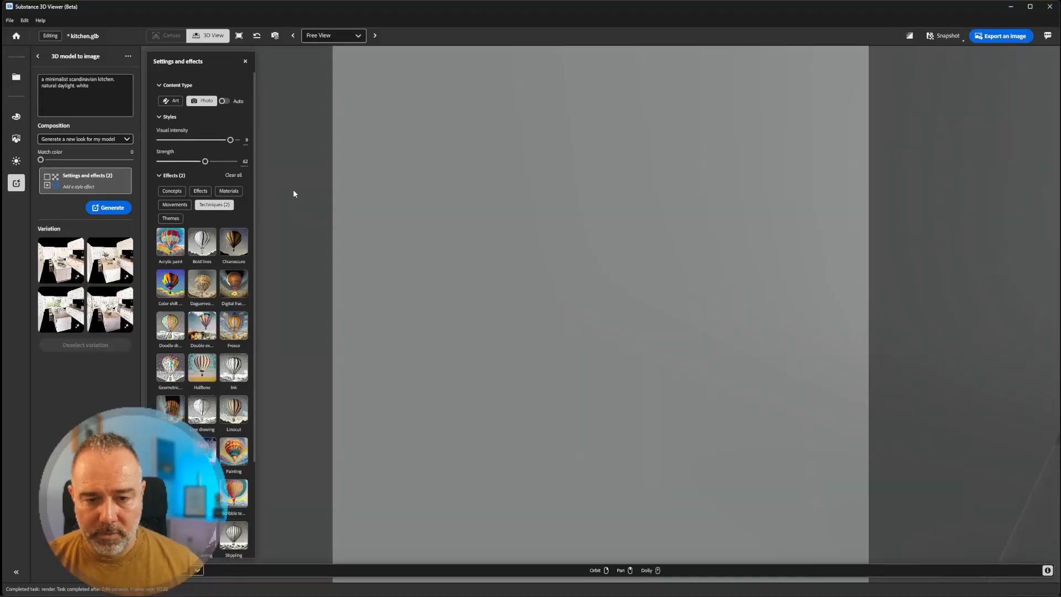
left_click_drag(293, 189, 503, 263)
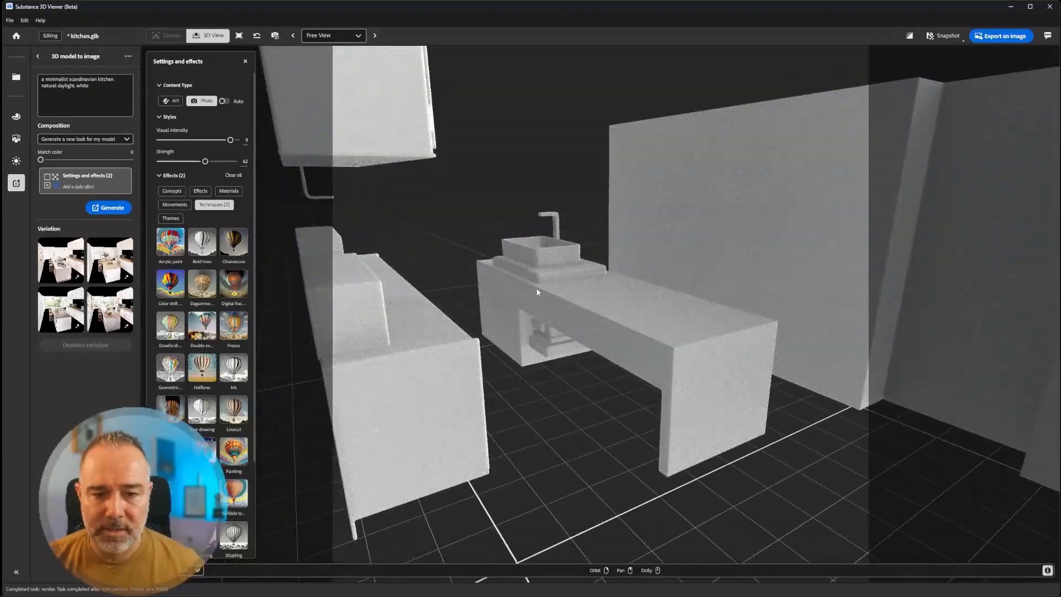
right_click_drag(537, 289, 519, 290)
right_click_drag(498, 207, 752, 237)
right_click_drag(570, 266, 700, 199)
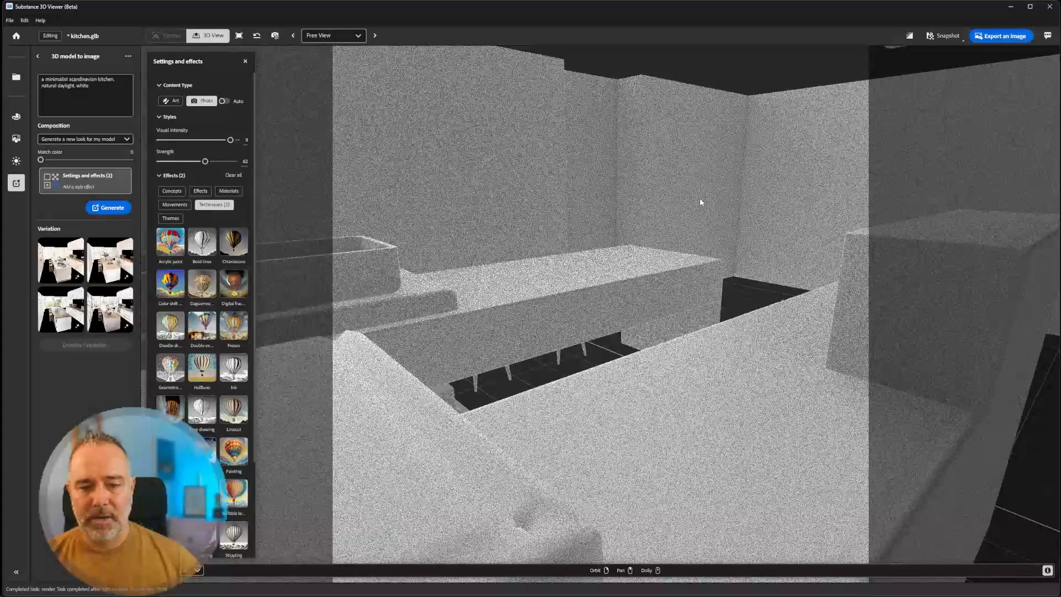
scroll(701, 199, "down", 3)
middle_click_drag(593, 220, 702, 247)
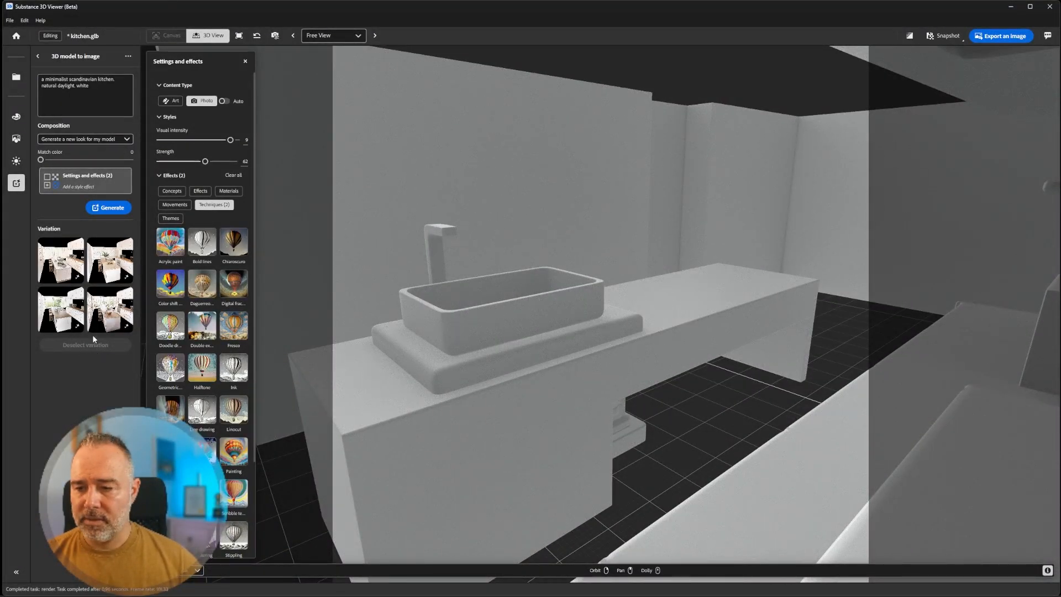
left_click(109, 208)
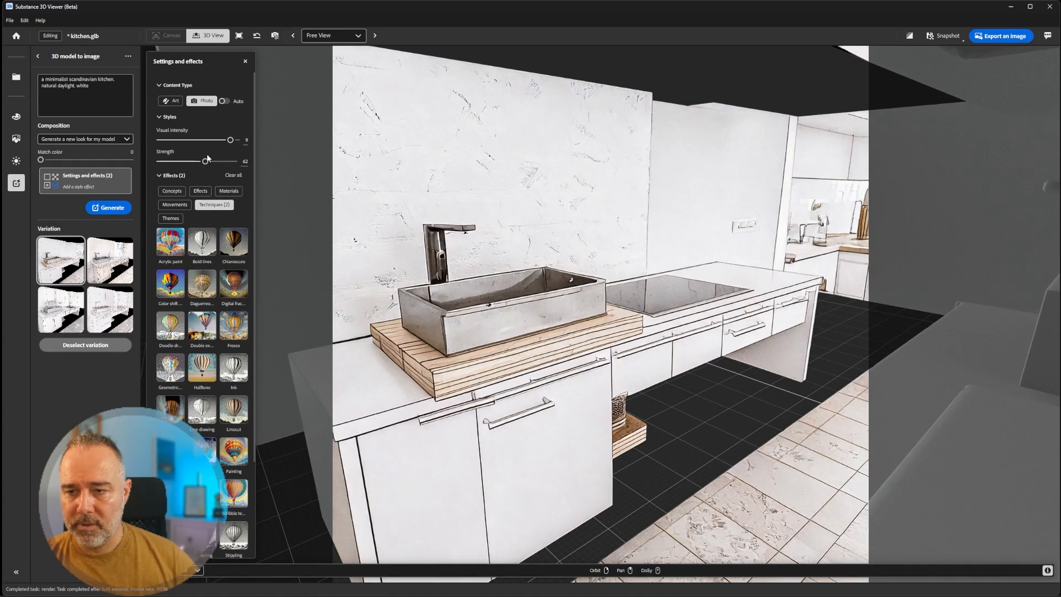
- Set the style strength to 1, generate the sink view again and display the second variation
left_click_drag(204, 163, 165, 167)
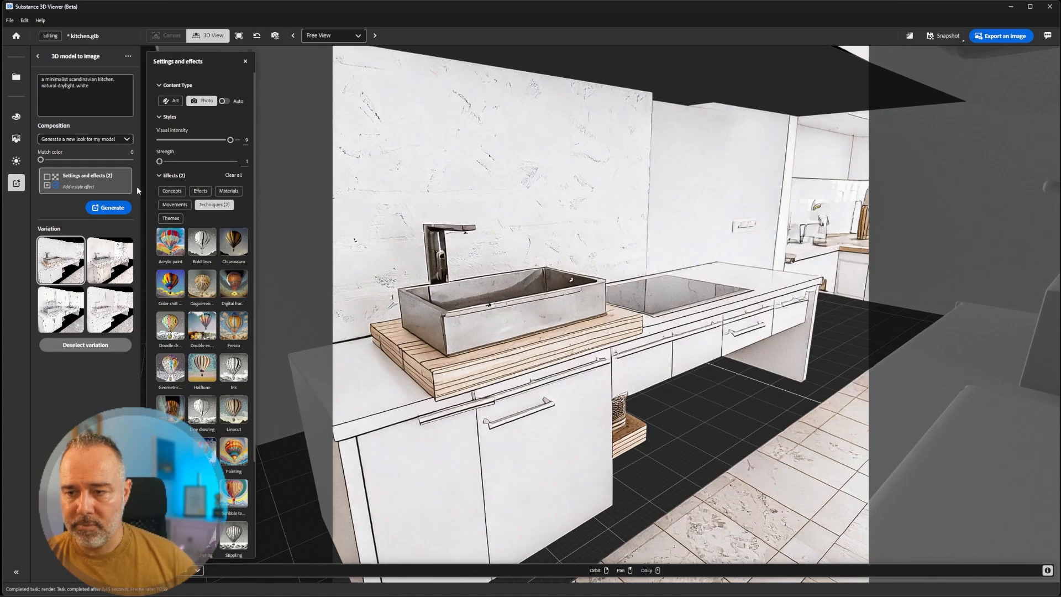
left_click(114, 208)
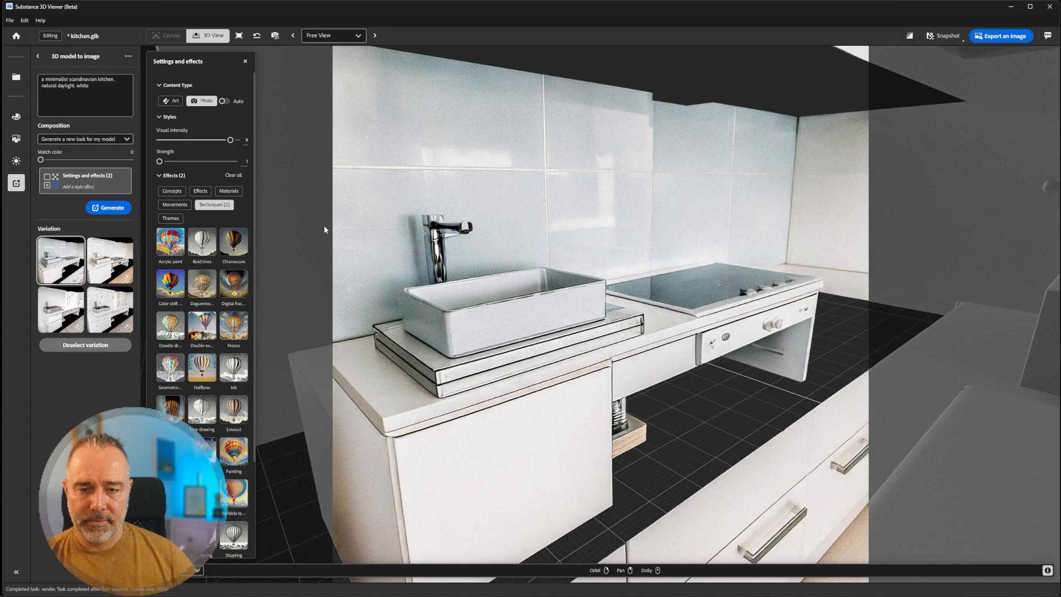
mouse_move(531, 274)
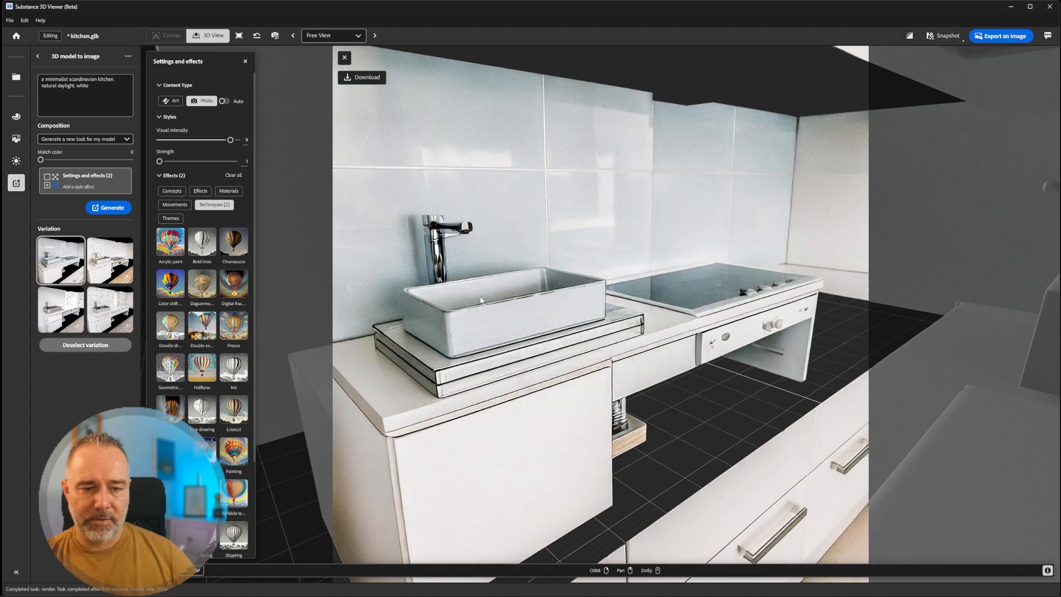
left_click(126, 245)
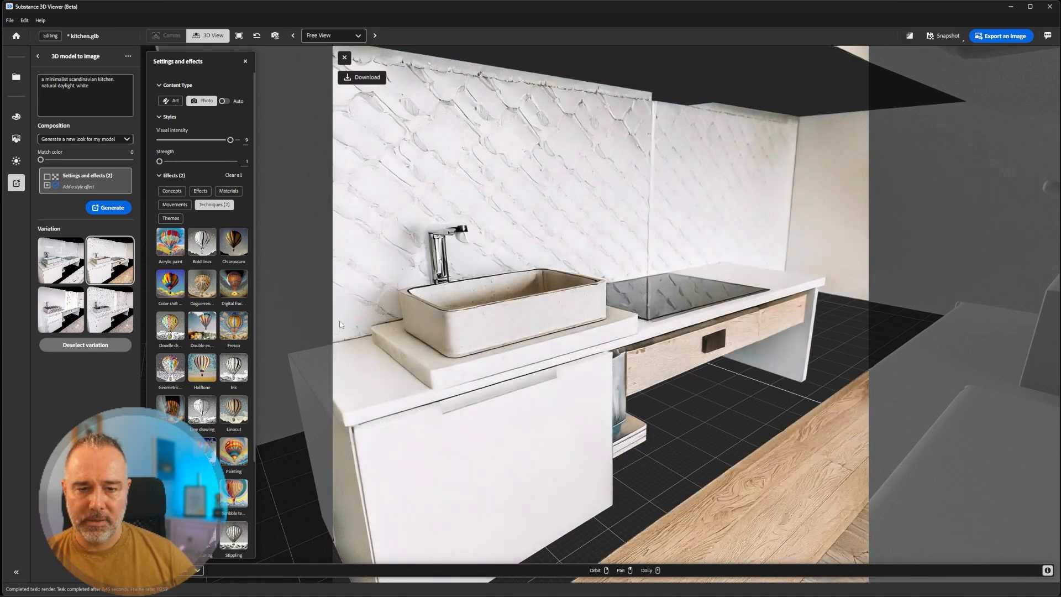
- Compare the third and fourth generated variations of the sink view
left_click(80, 331)
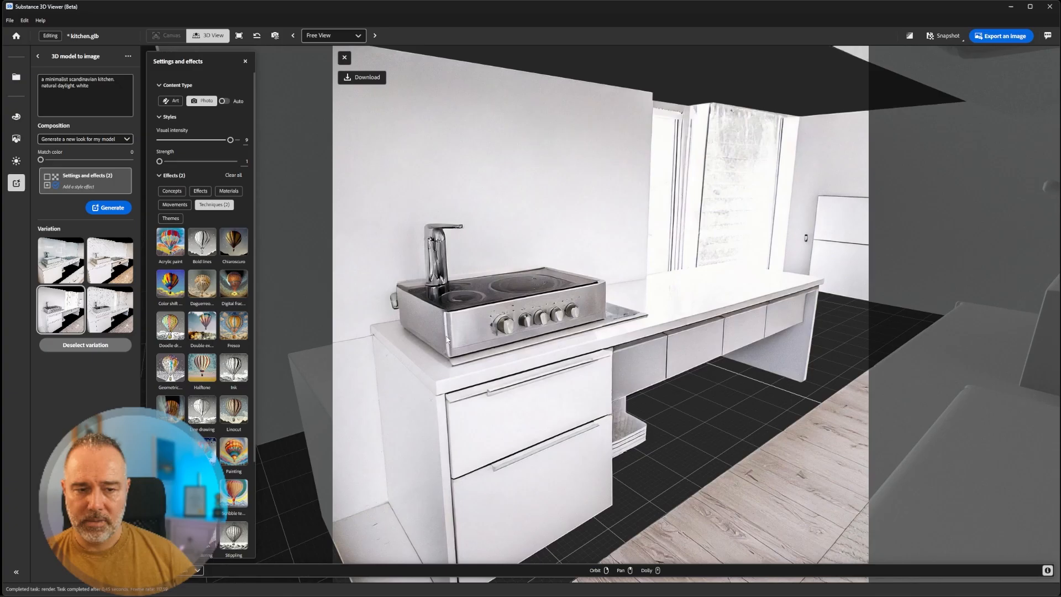
left_click(111, 346)
- Clear all style effects and generate new kitchen variations from a view facing the island's end, with the sink and stools visible
right_click_drag(398, 349, 557, 333)
scroll(556, 334, "down", 2)
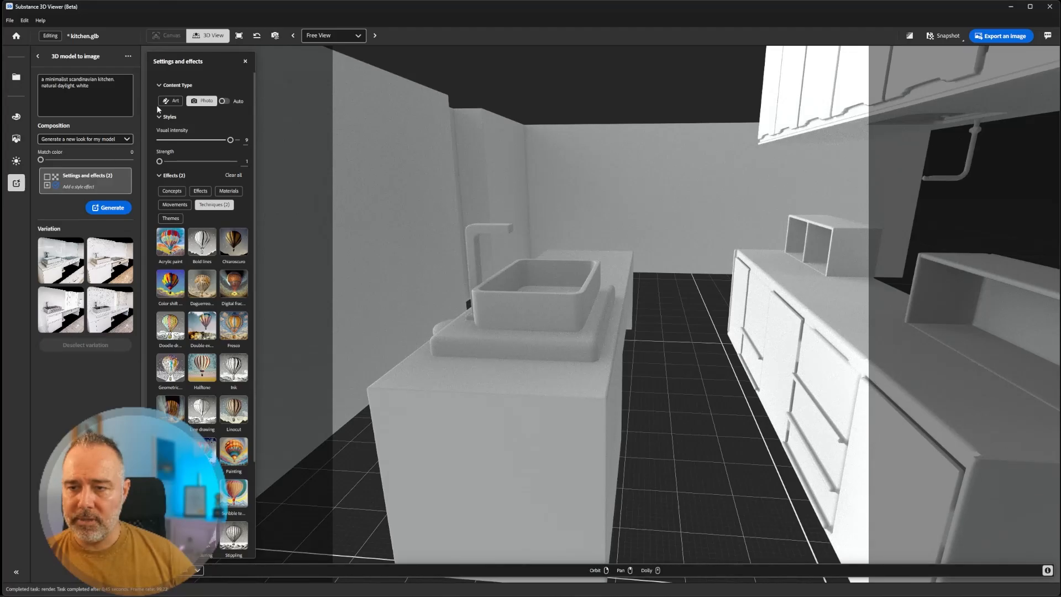
left_click(231, 175)
scroll(558, 272, "down", 3)
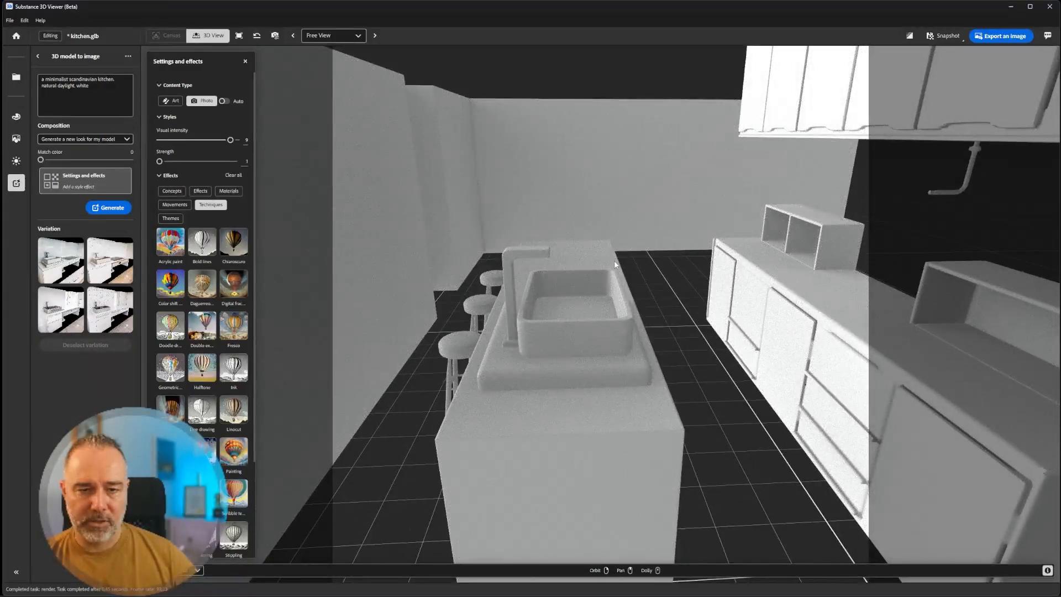
right_click_drag(612, 263, 620, 221)
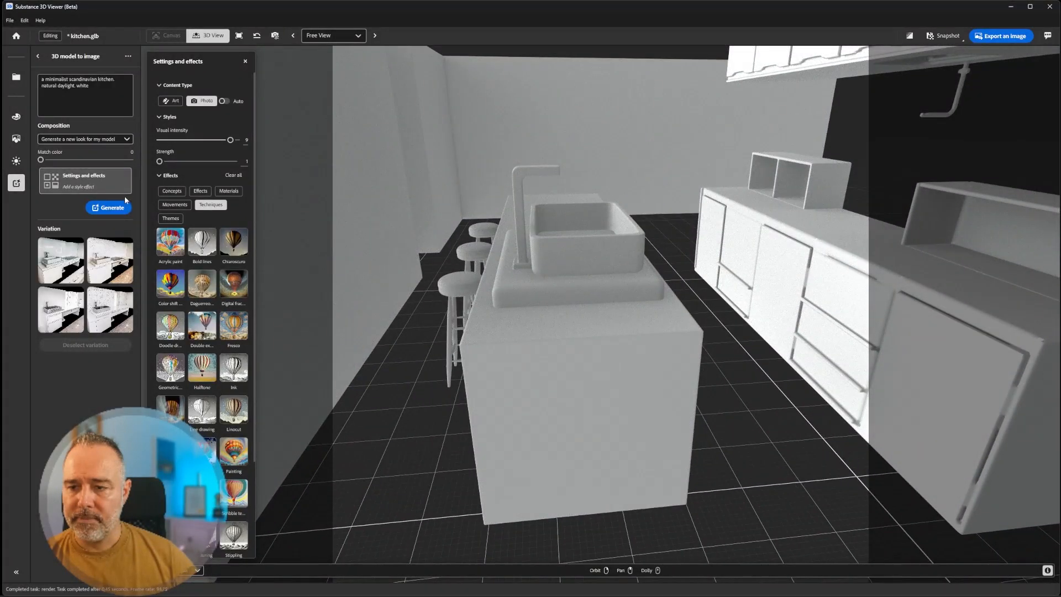
left_click(122, 205)
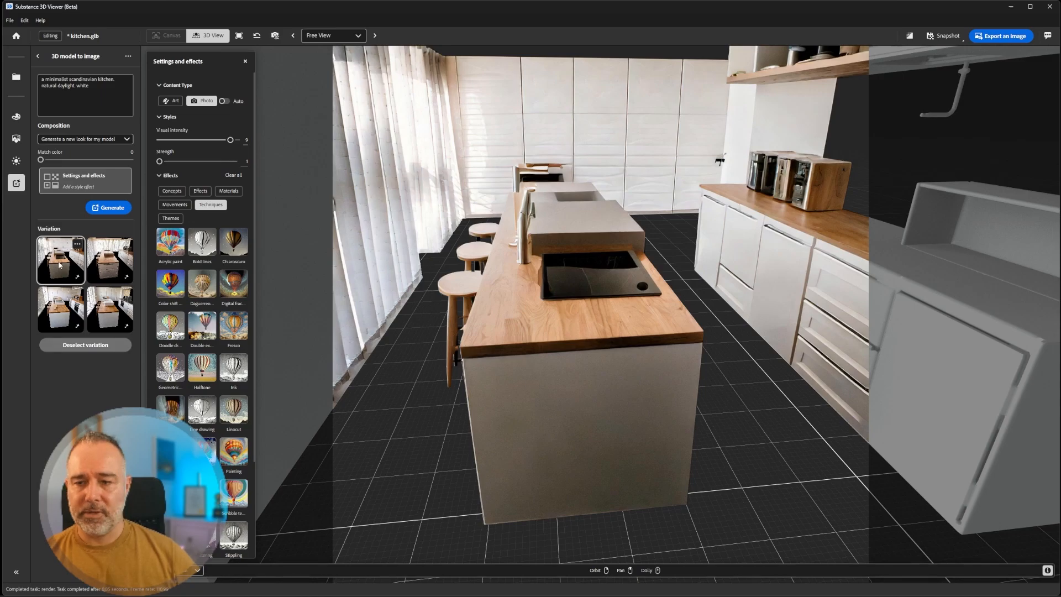
- Compare the second, third and fourth generated variations of the island view
left_click(111, 265)
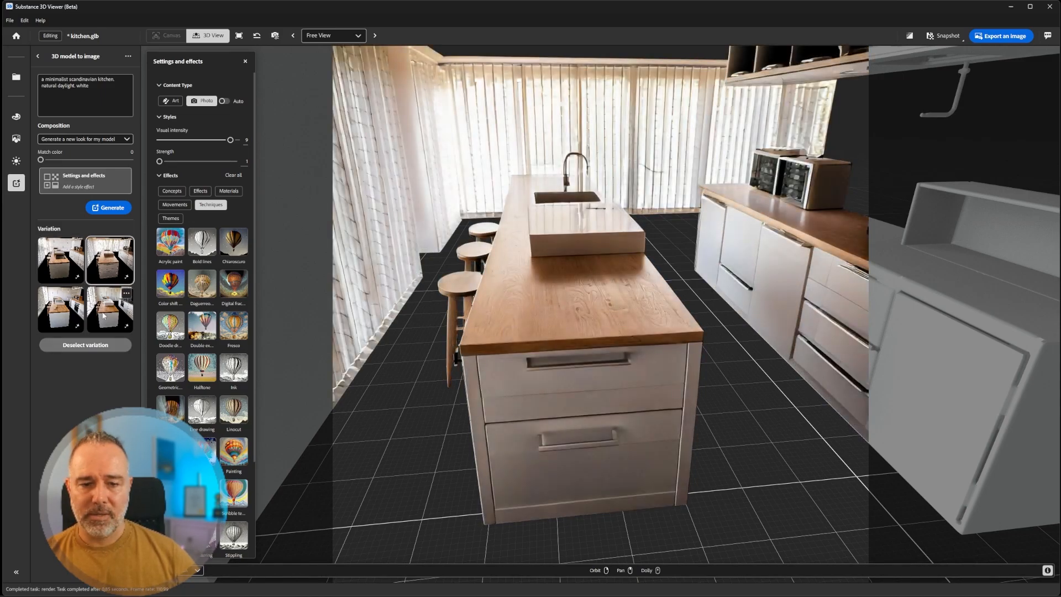
left_click(61, 312)
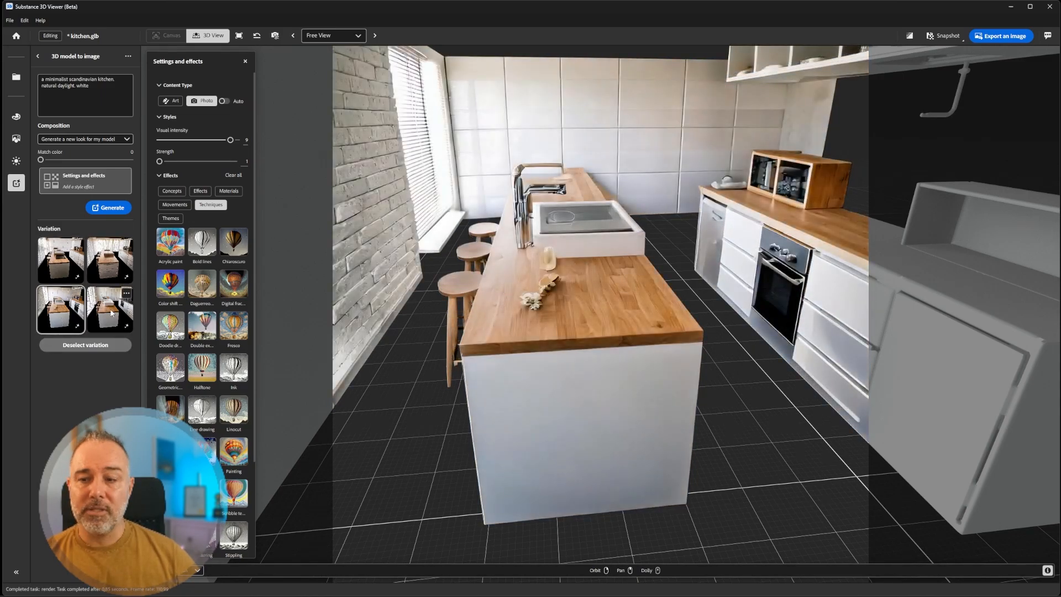
left_click(113, 312)
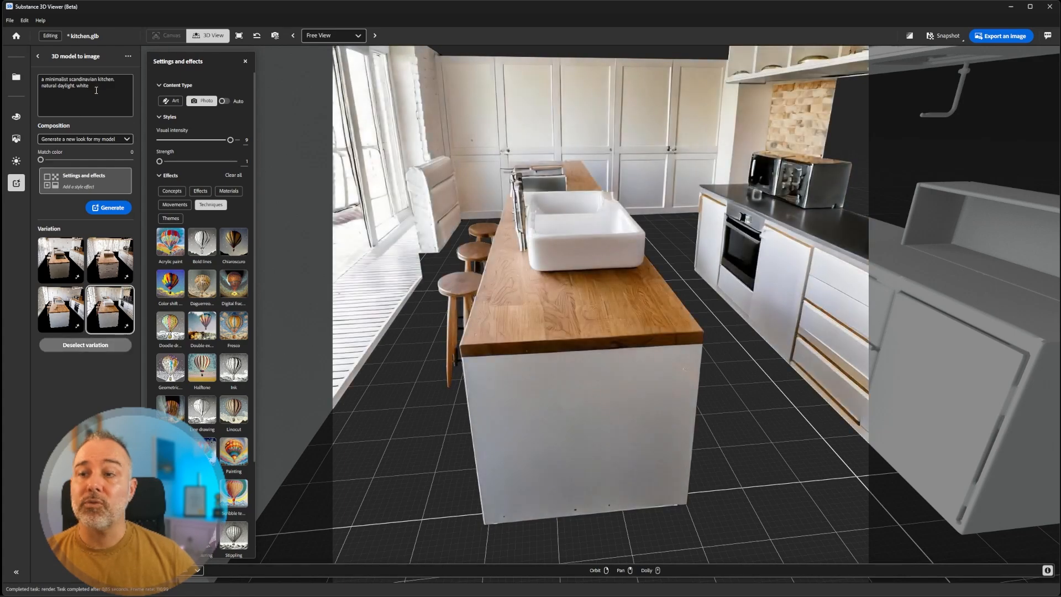
mouse_move(392, 267)
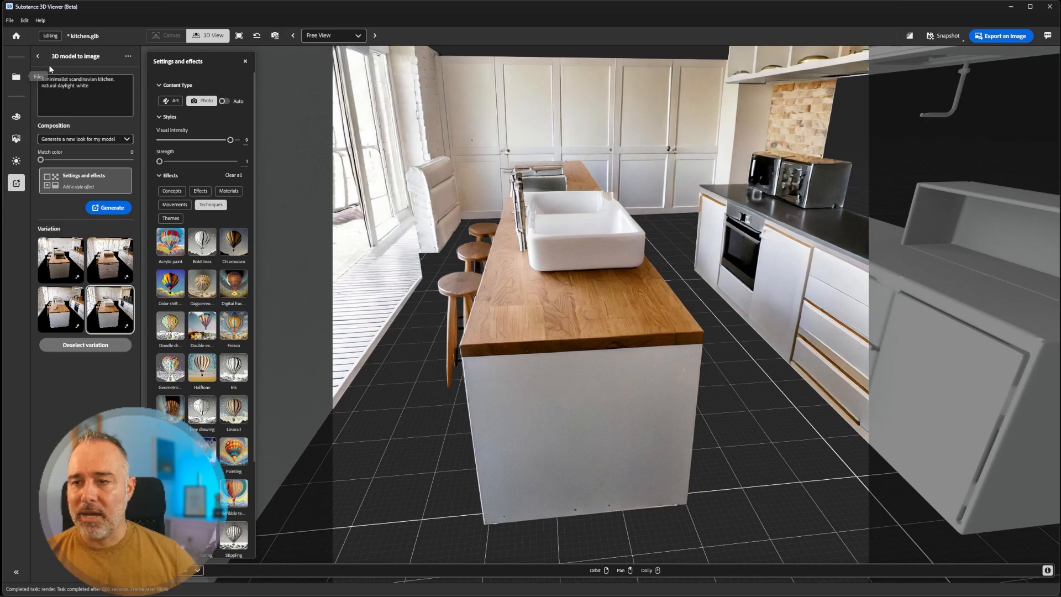
- Deselect the kitchen variation, open the Text to 3D generator and select its existing prompt text
left_click(79, 345)
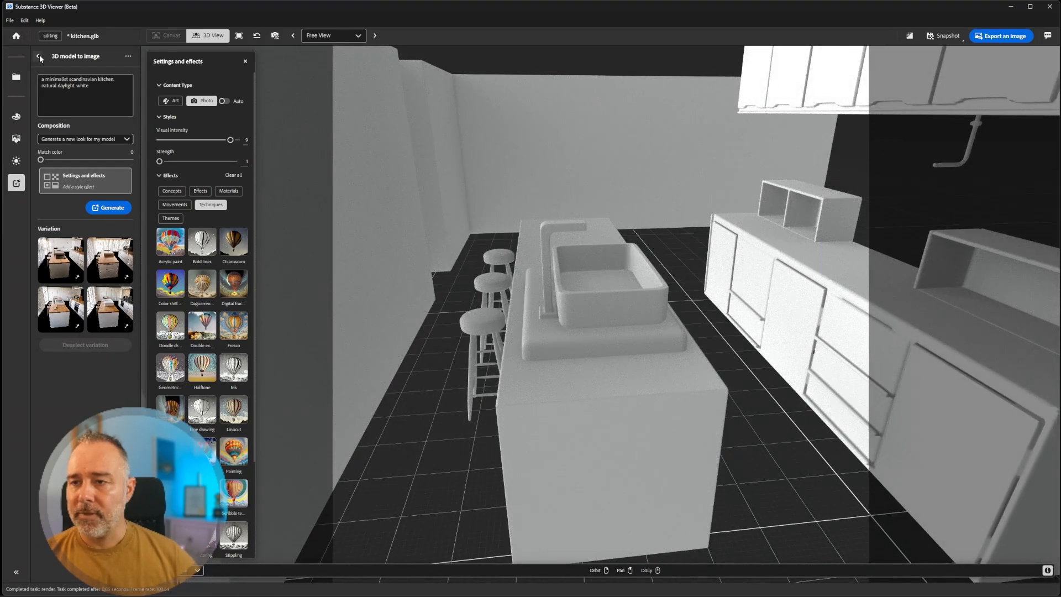
left_click(39, 56)
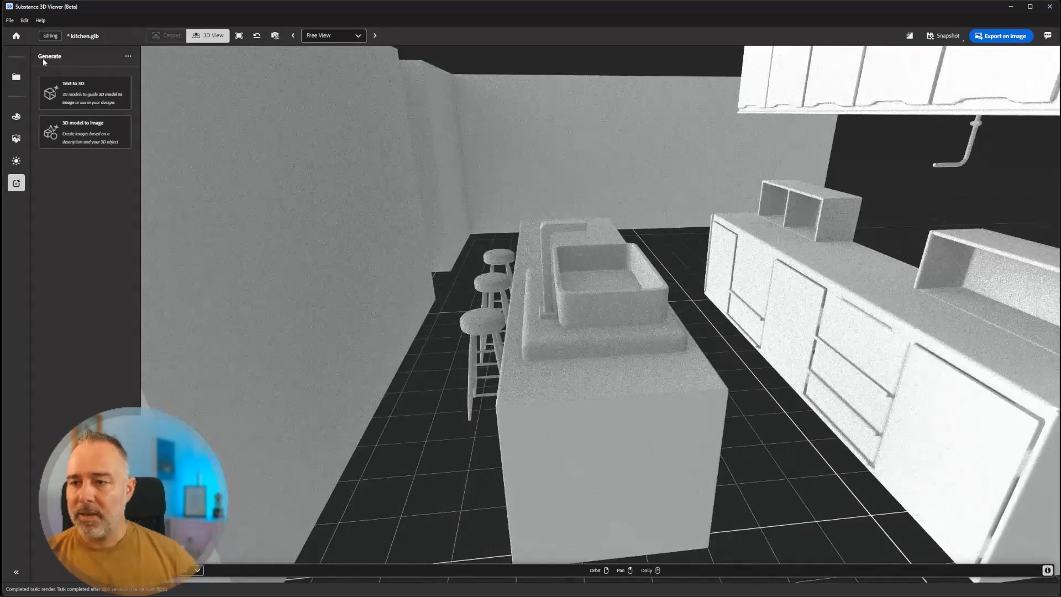
left_click(87, 95)
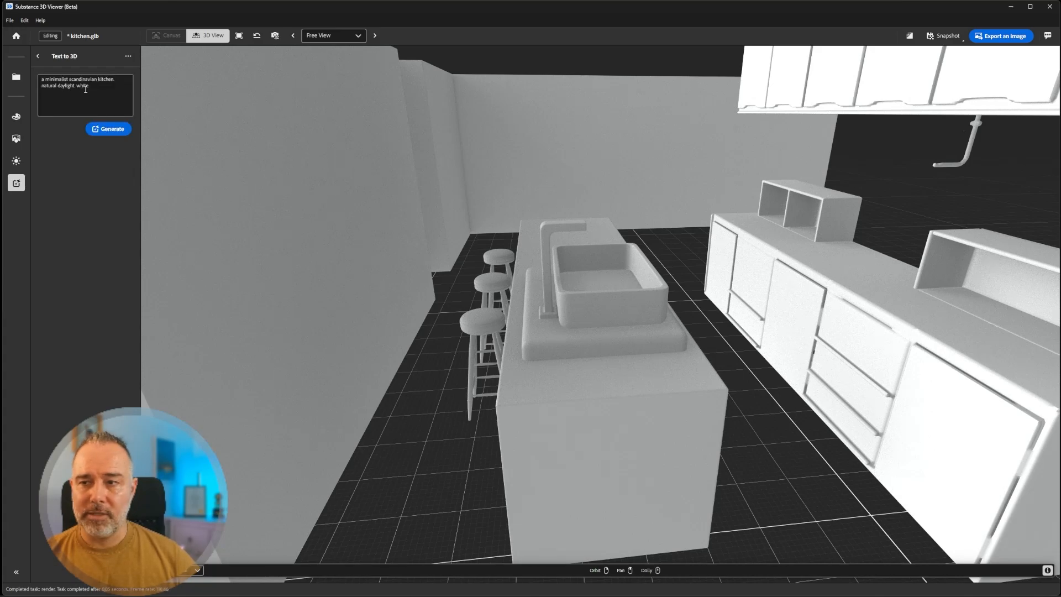
left_click_drag(80, 85, 38, 77)
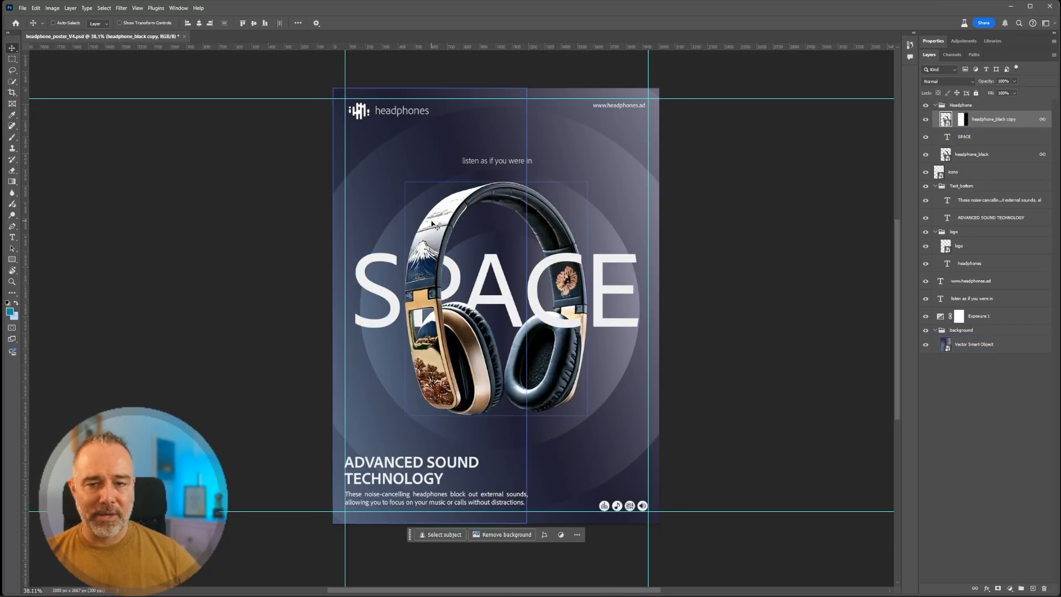
- Switch to the headphone poster in Photoshop and delete both headphone image layers
left_click(420, 108, "ctrl")
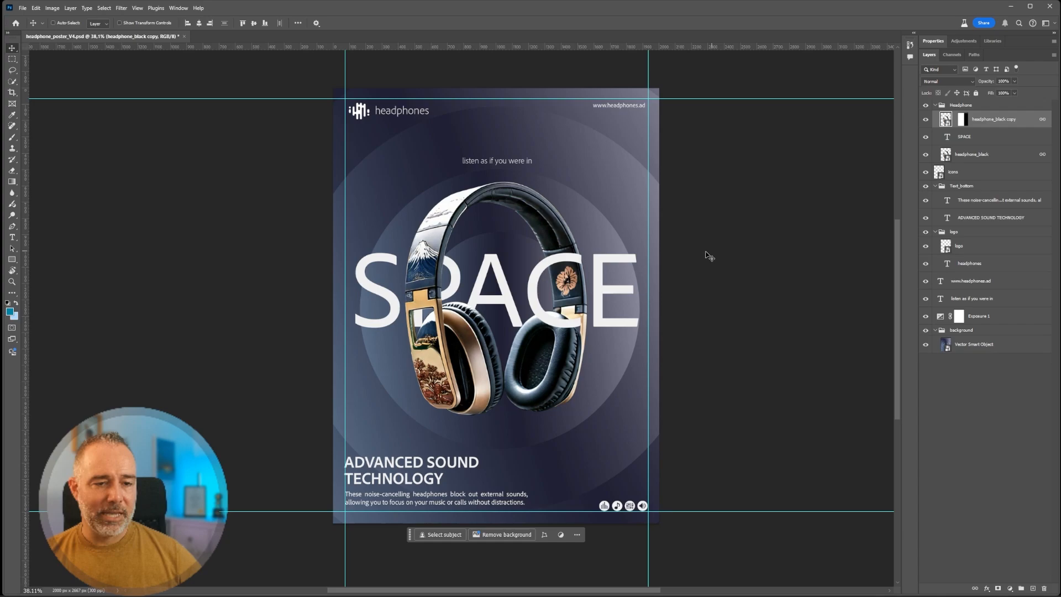
left_click(1001, 156, "ctrl")
key("Delete")
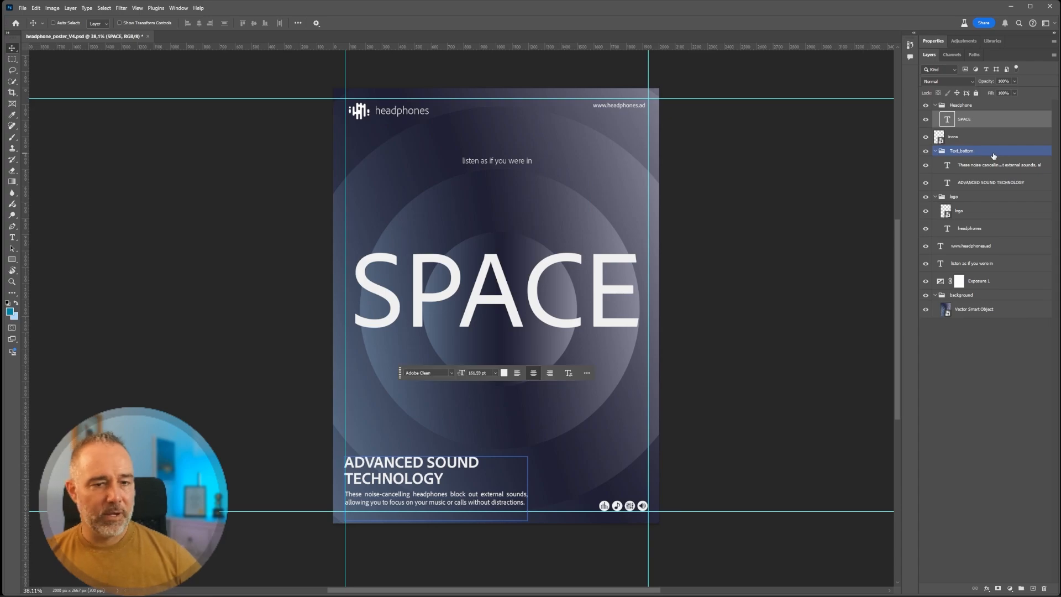
- Change the poster's headline from SPACE to "Coffee" and hide the Text_bottom group
double_click(601, 293)
left_click(597, 289)
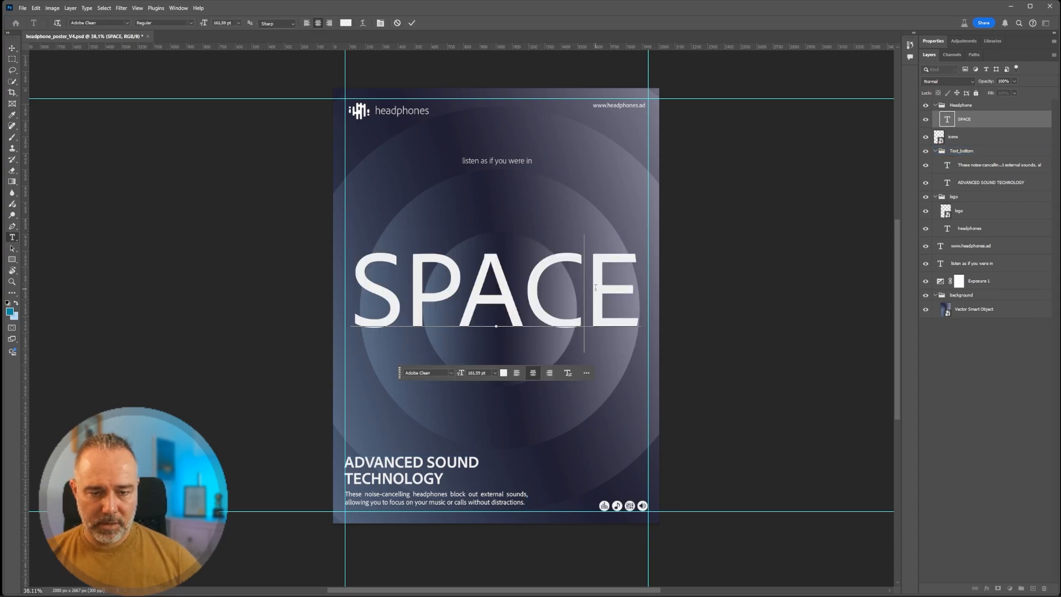
left_click_drag(629, 284, 522, 286)
left_click_drag(401, 292, 370, 285)
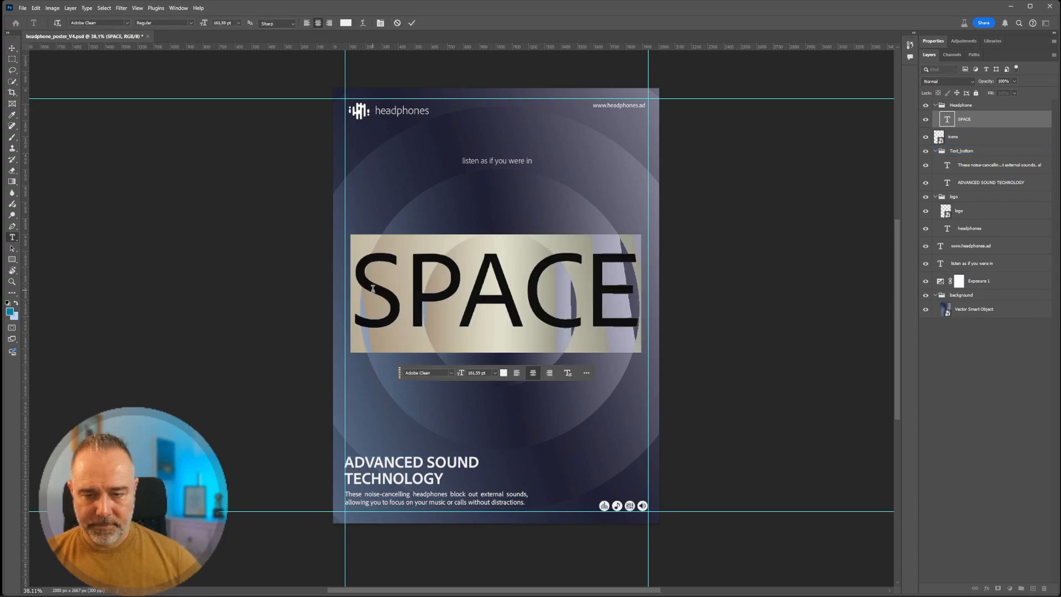
type("Coffee")
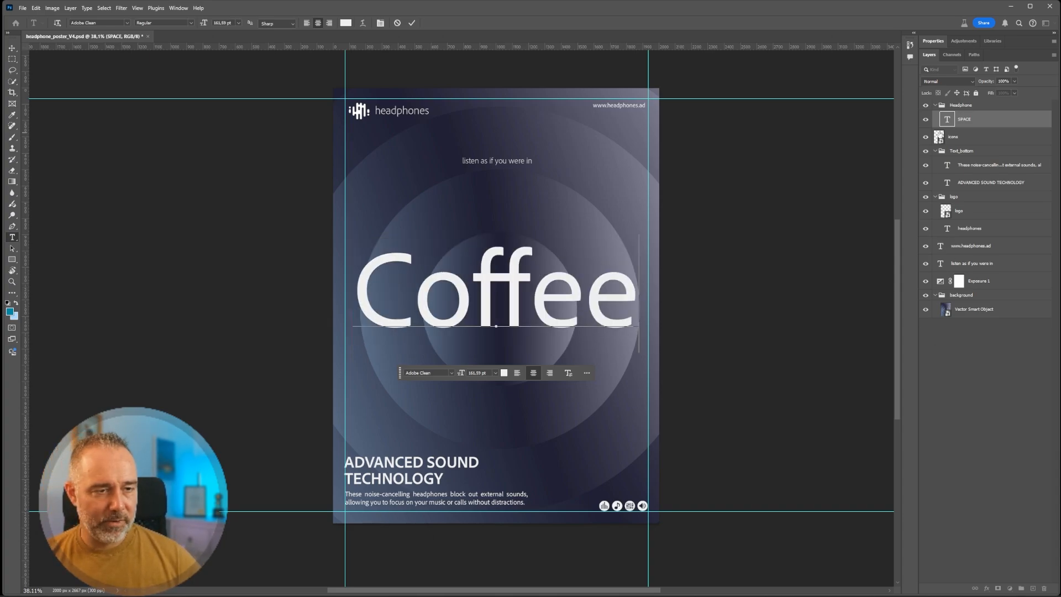
key("ctrl+Return")
left_click(927, 152)
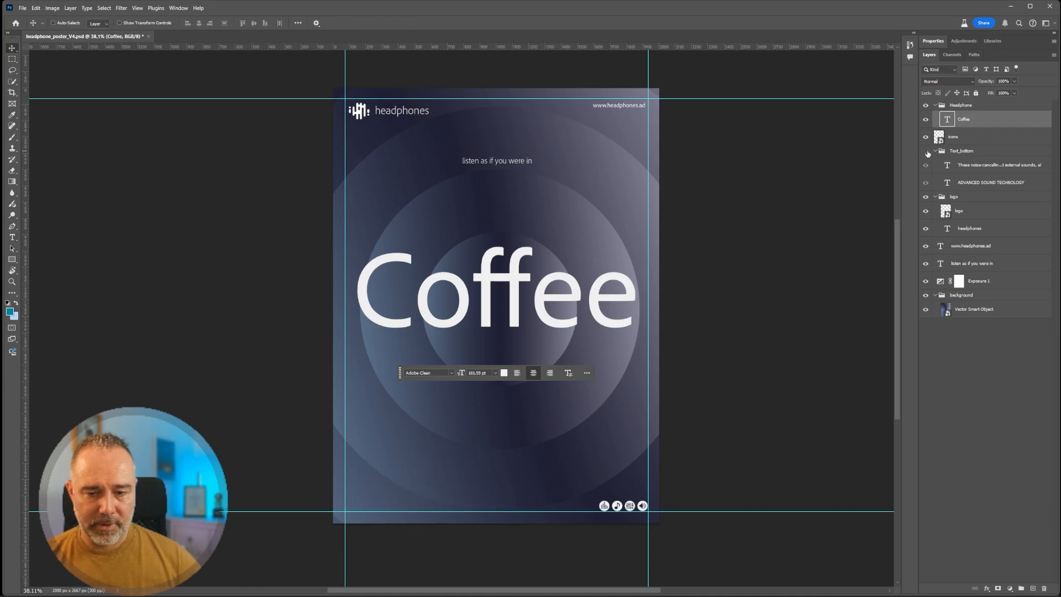
- Recolour the poster's background smart object with Hue/Saturation, using hue -180 and saturation +73
left_click(973, 309)
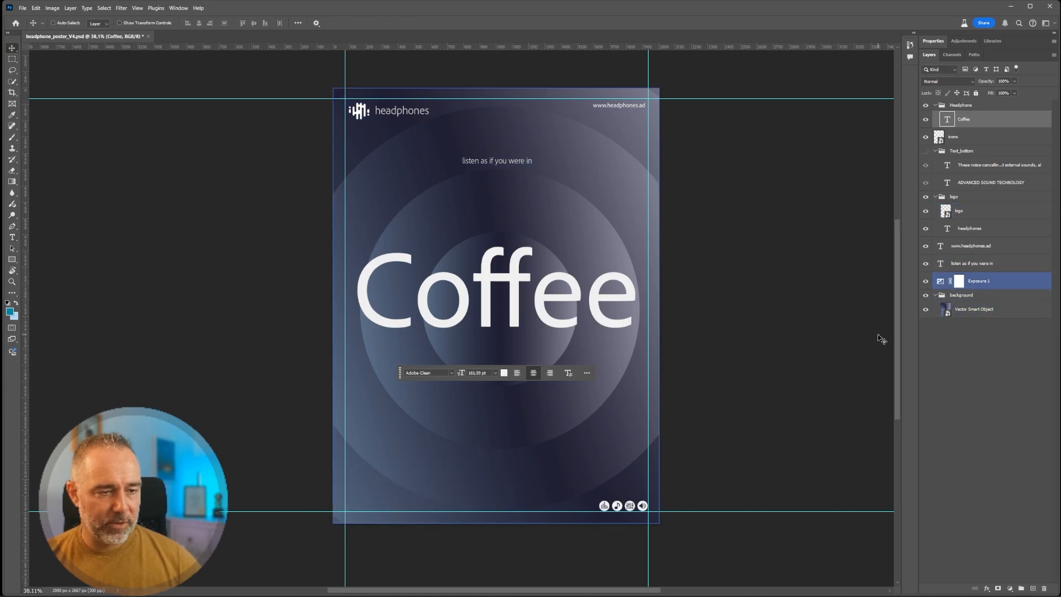
left_click(976, 311)
key("ctrl+u")
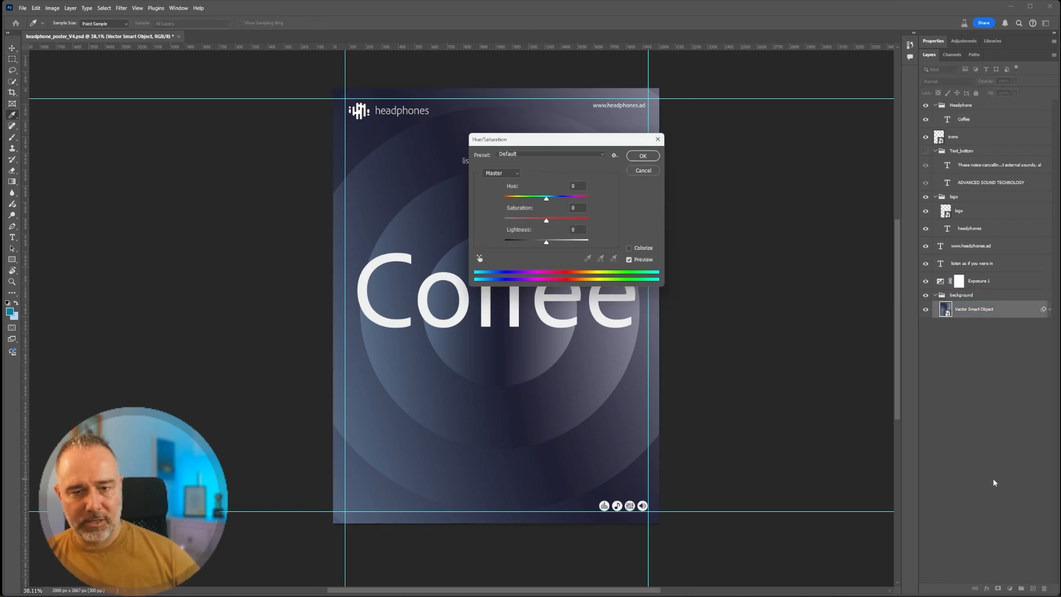
left_click_drag(518, 199, 585, 200)
left_click(571, 207)
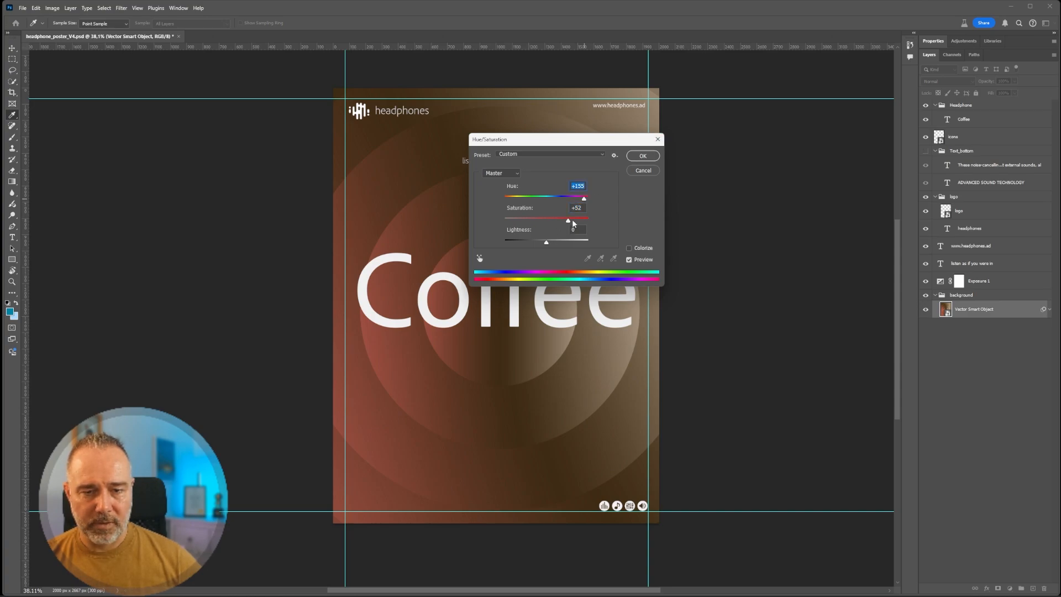
left_click_drag(584, 199, 502, 197)
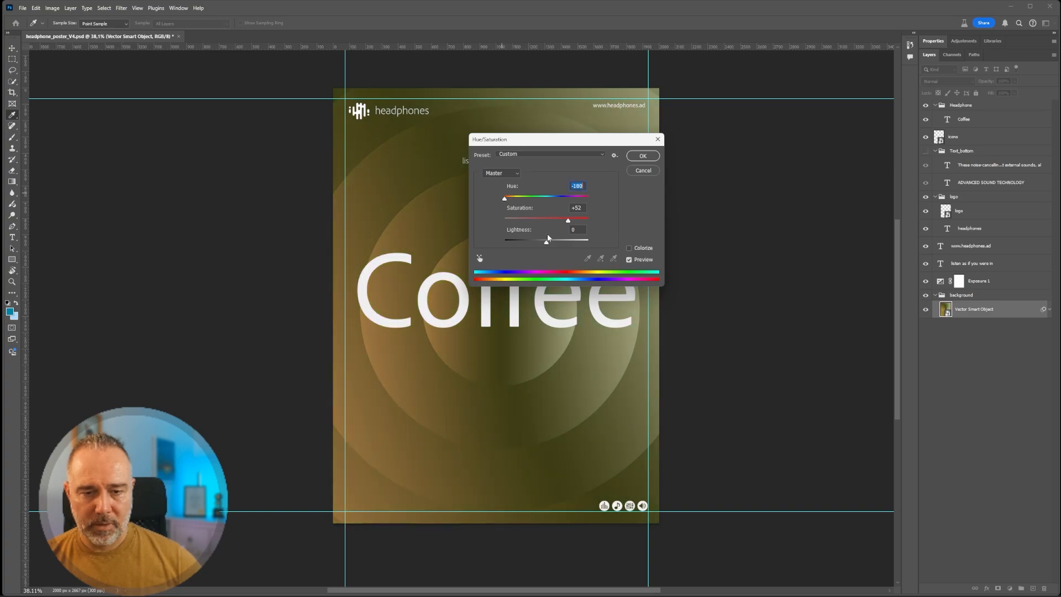
left_click_drag(571, 218, 579, 225)
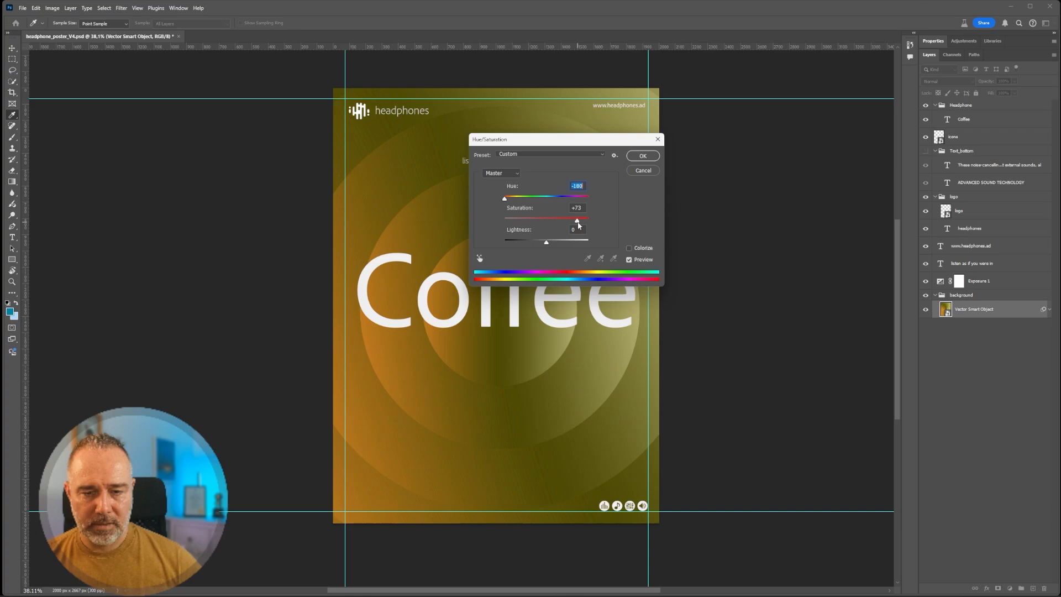
left_click(642, 155)
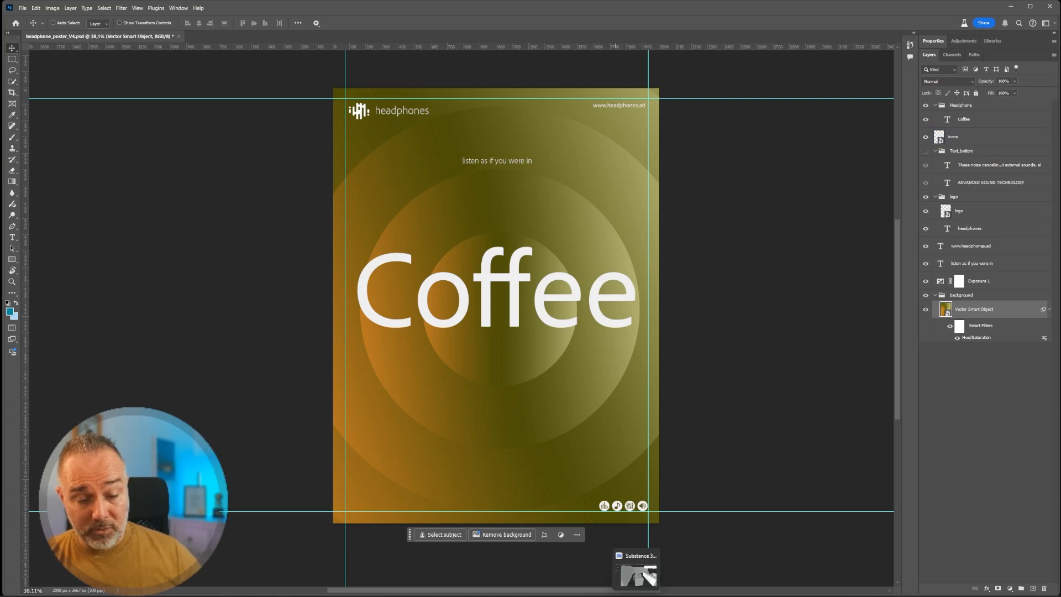
- Switch to Substance 3D Viewer and generate a 3D model from the prompt "A delicious chocolate muffin", discarding the kitchen document's changes
left_click(636, 575)
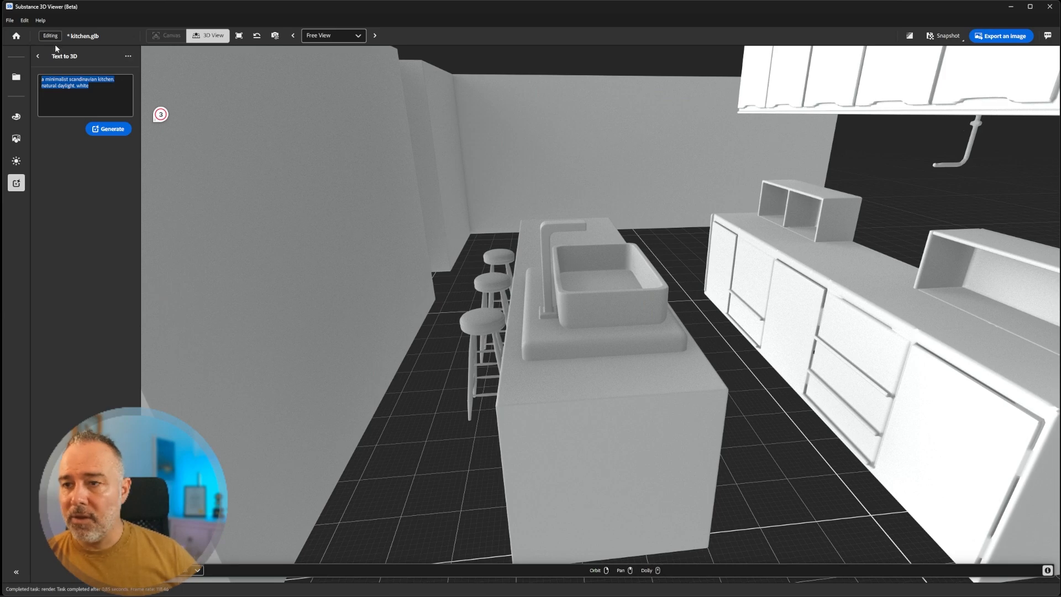
left_click_drag(53, 79, 56, 85)
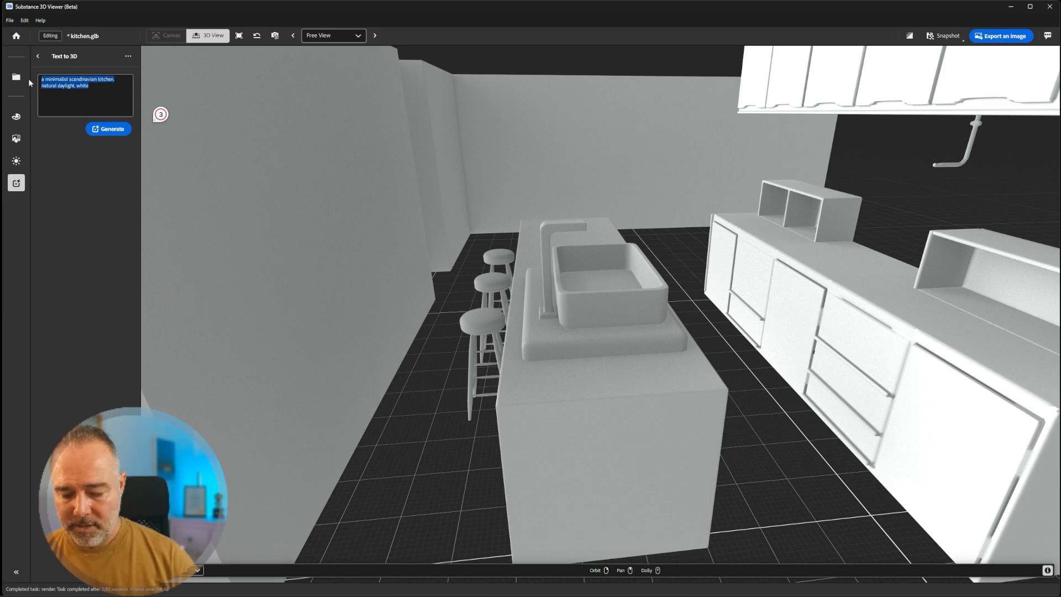
mouse_move(28, 79)
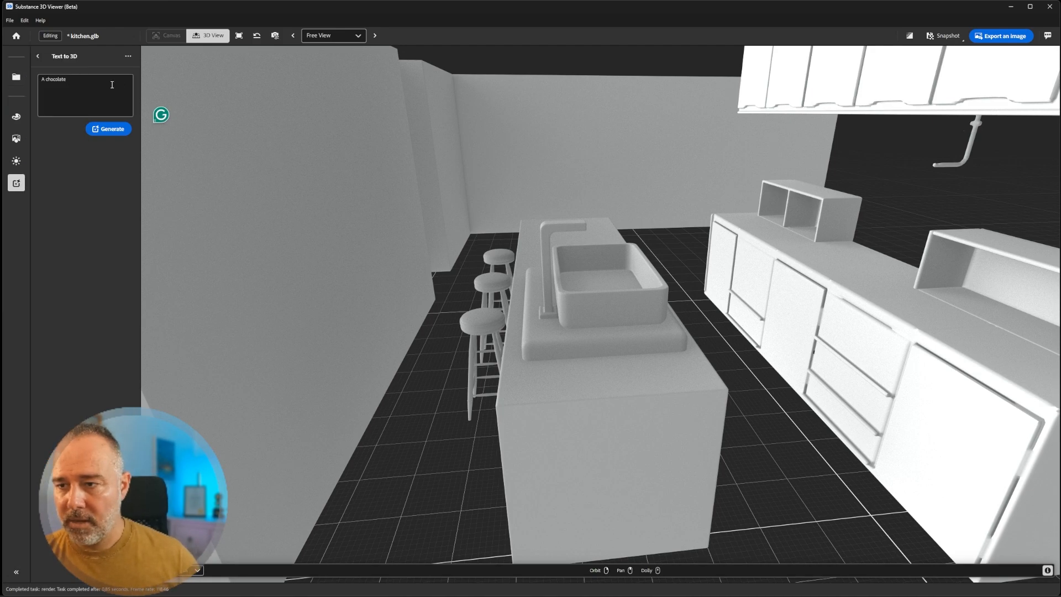
type("mu")
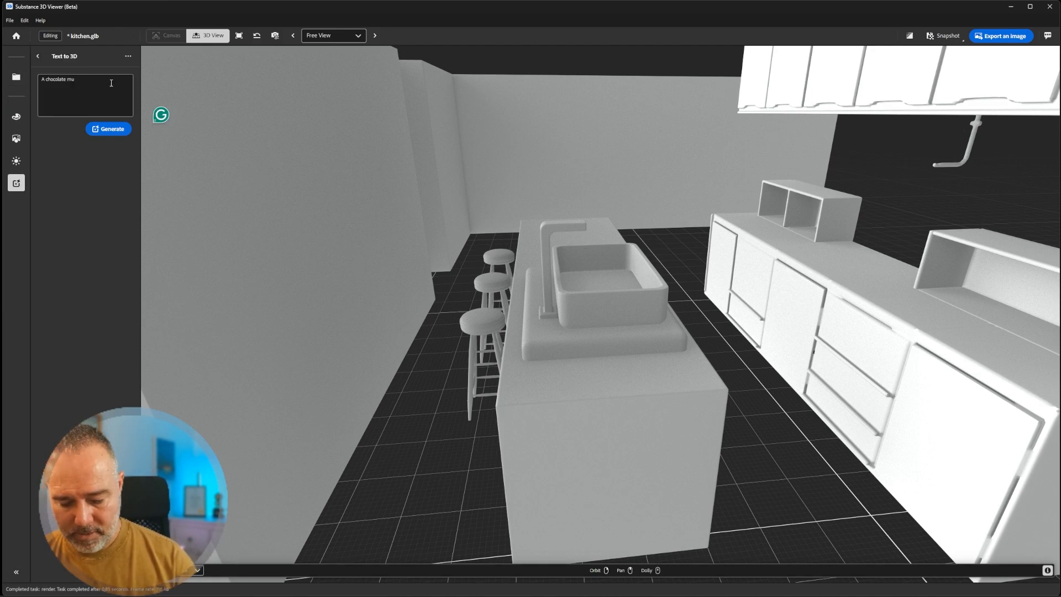
type("ffin")
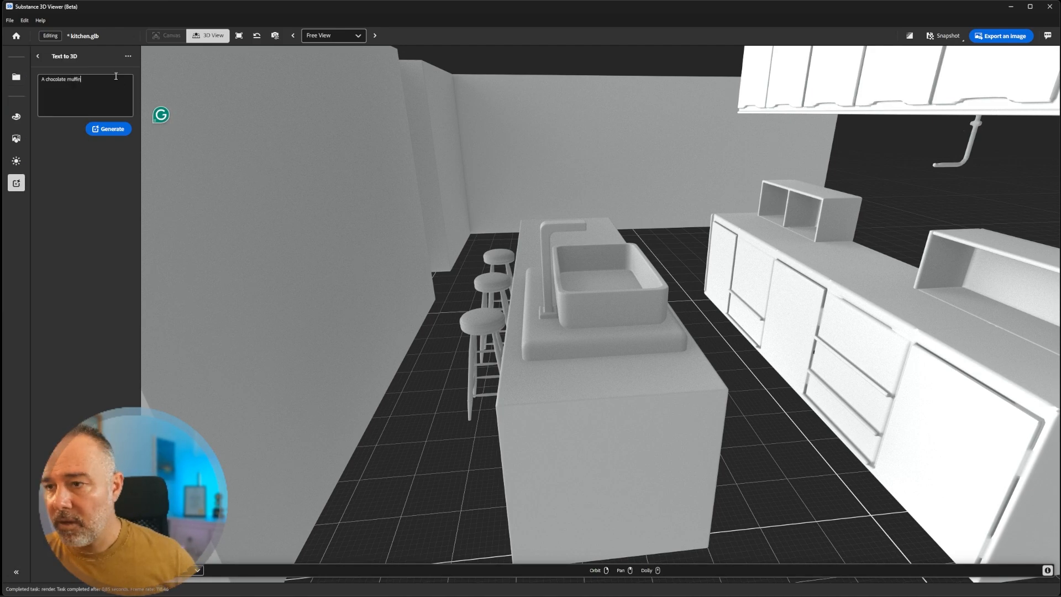
left_click(45, 80)
type("delicious")
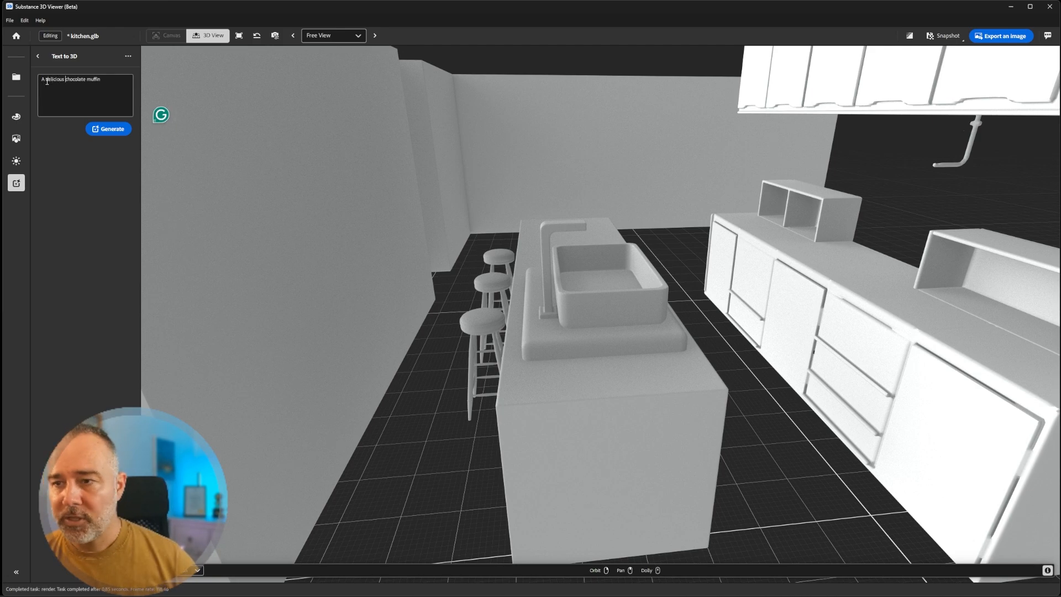
left_click(112, 130)
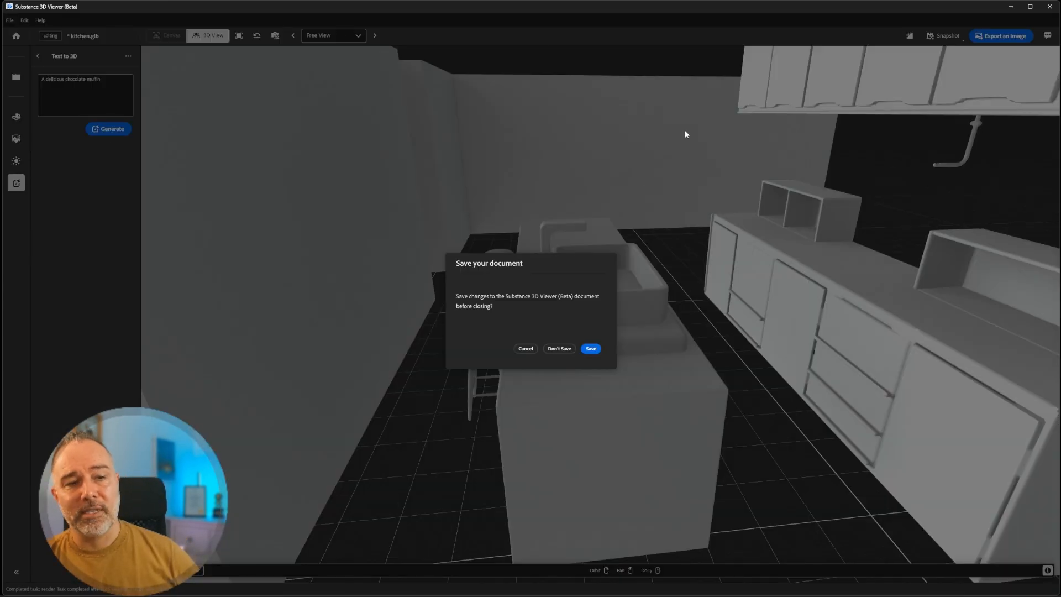
left_click(560, 348)
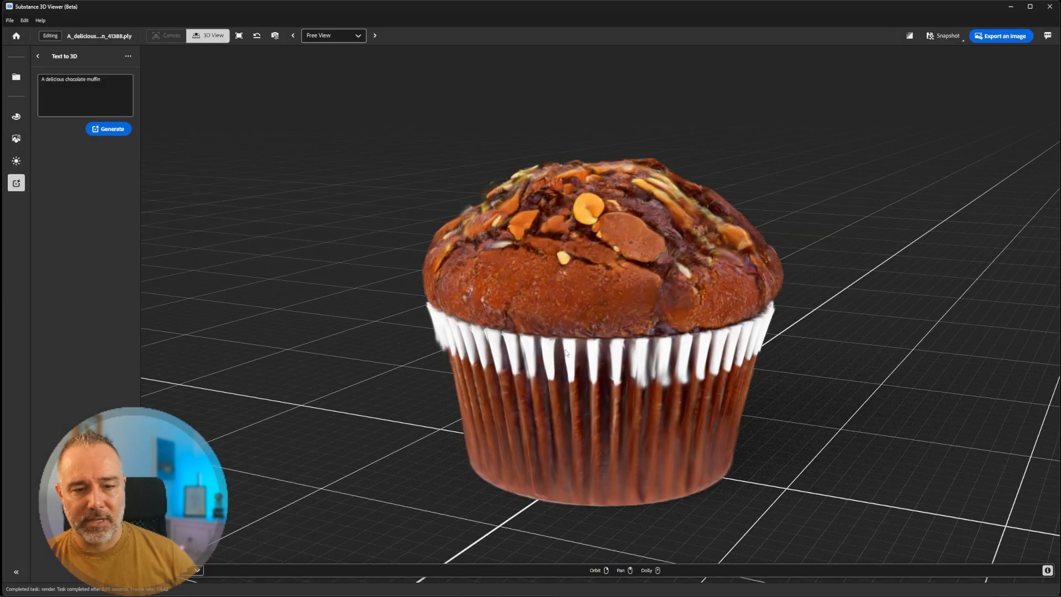
- View the generated muffin model from farther away and from a higher angle
scroll(529, 359, "down", 1)
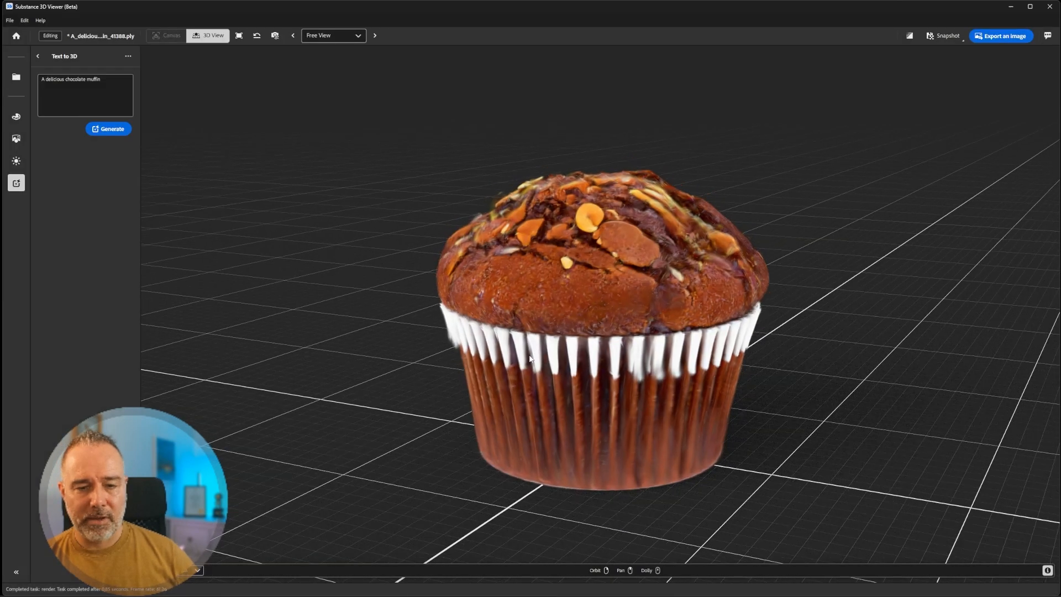
left_click_drag(530, 359, 620, 246)
left_click_drag(599, 308, 590, 347)
right_click_drag(590, 347, 591, 351)
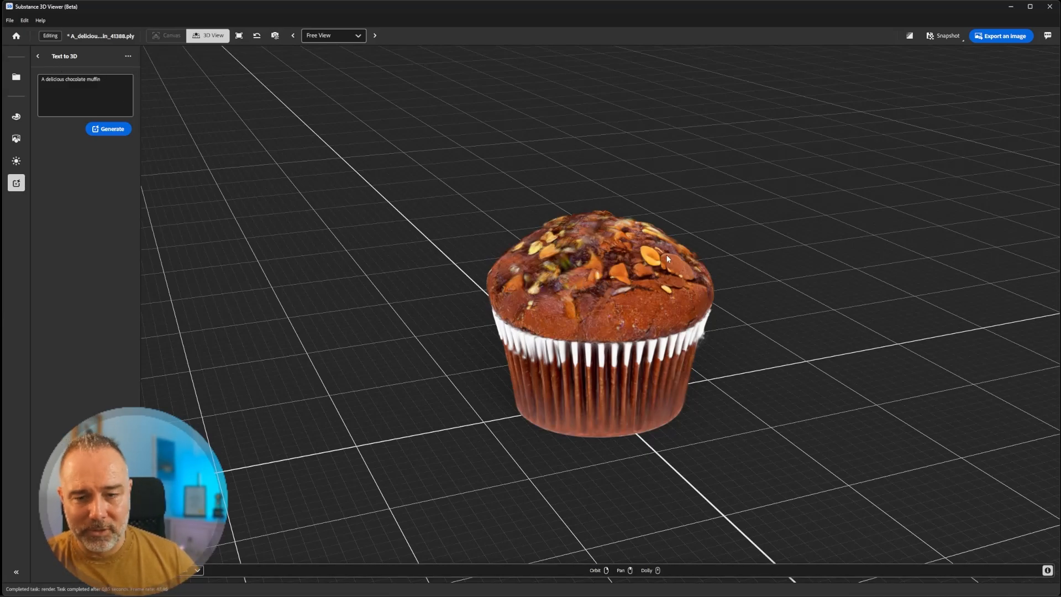
- Replace the 3D model to image prompt with "A delicious chocolate muffin with chocolate cream on top of it"
left_click(42, 58)
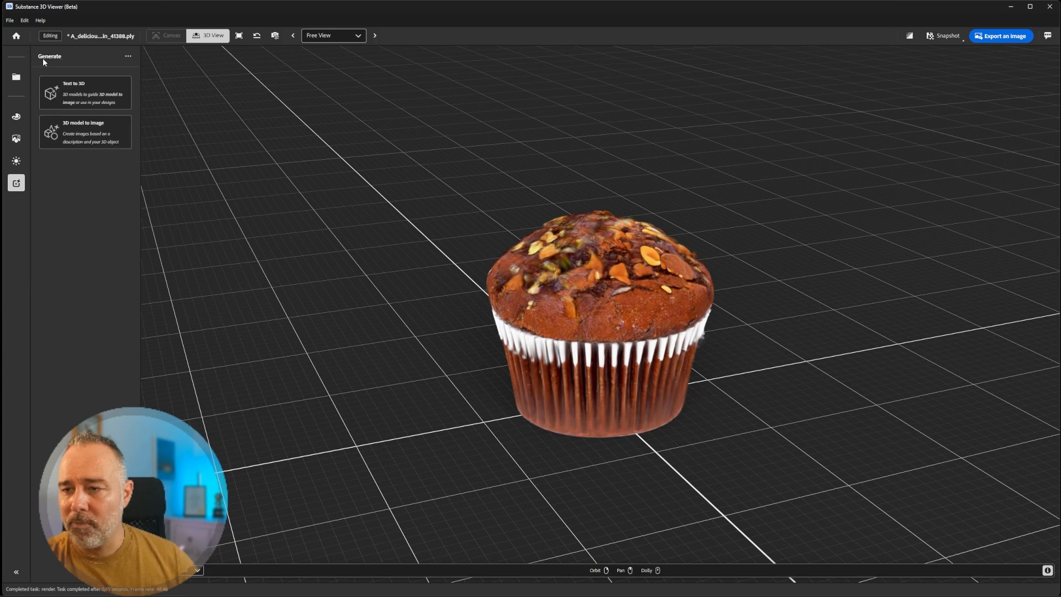
left_click(91, 138)
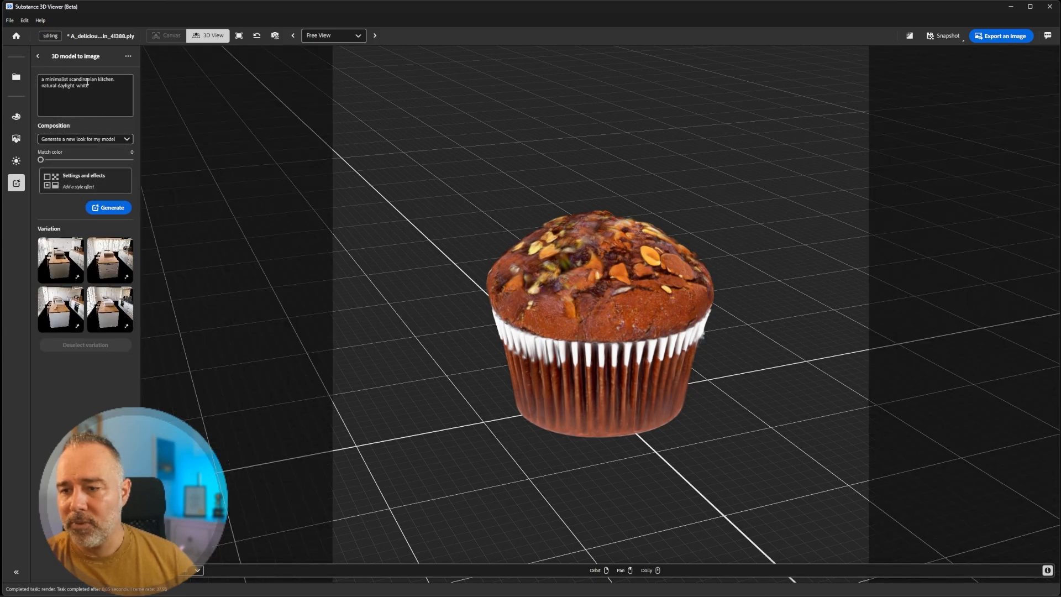
left_click_drag(97, 83, 37, 79)
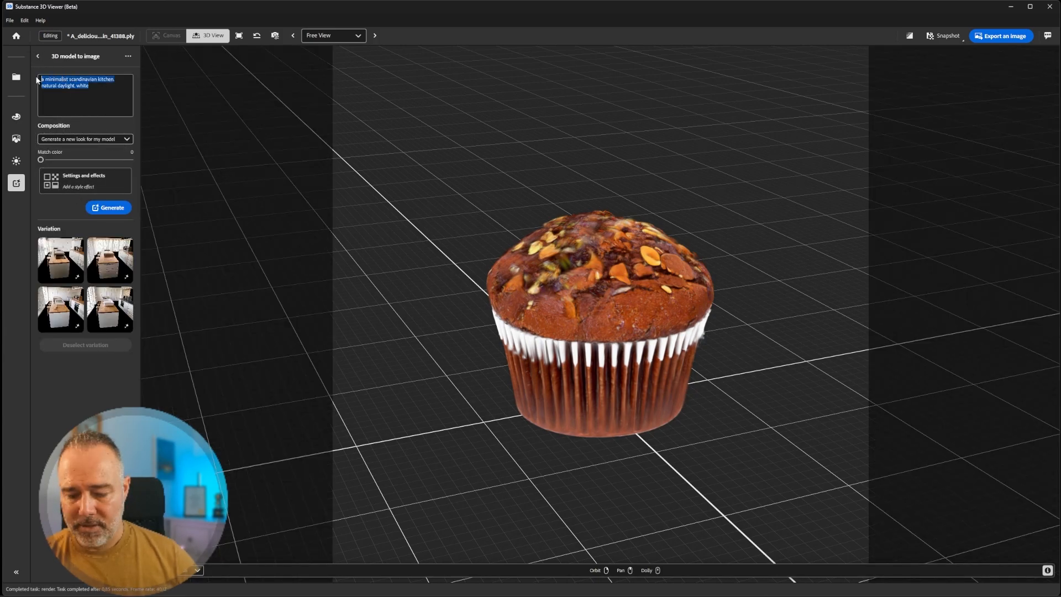
type("A")
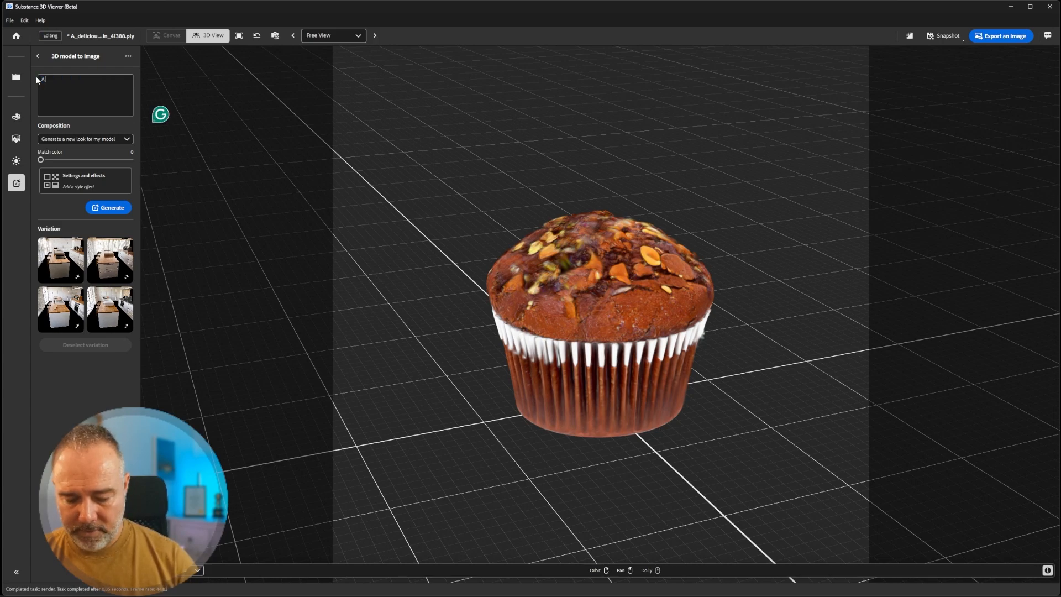
type(" delicious muf")
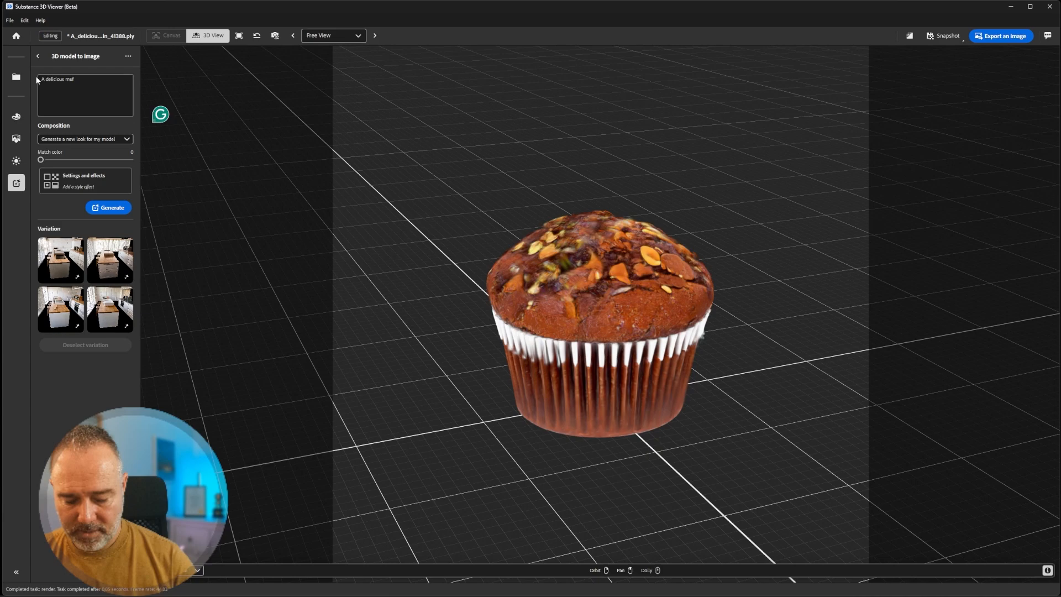
type("fin")
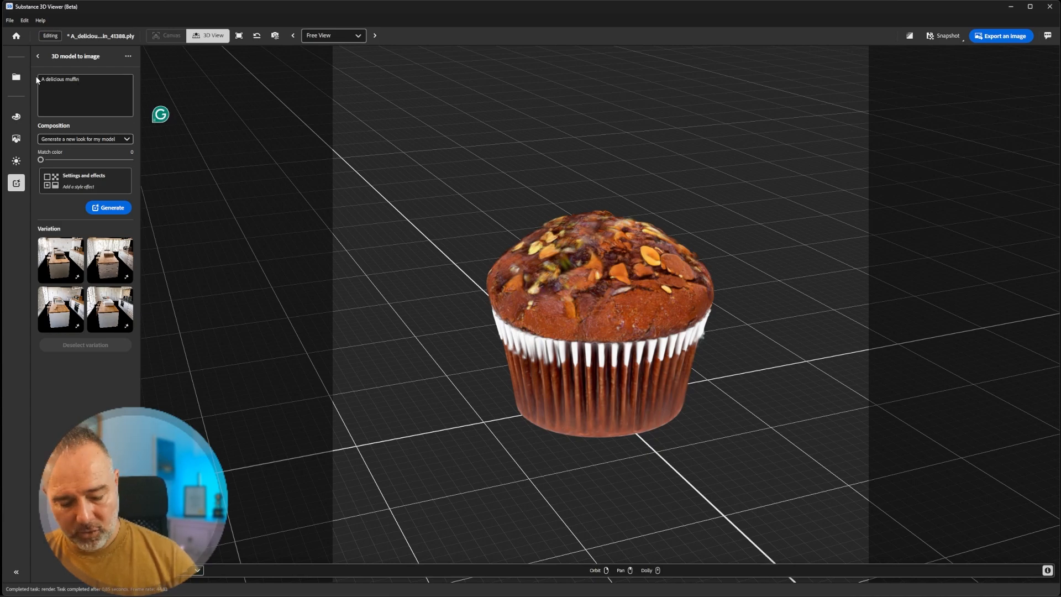
key("ctrl+Left")
type("chocolate ")
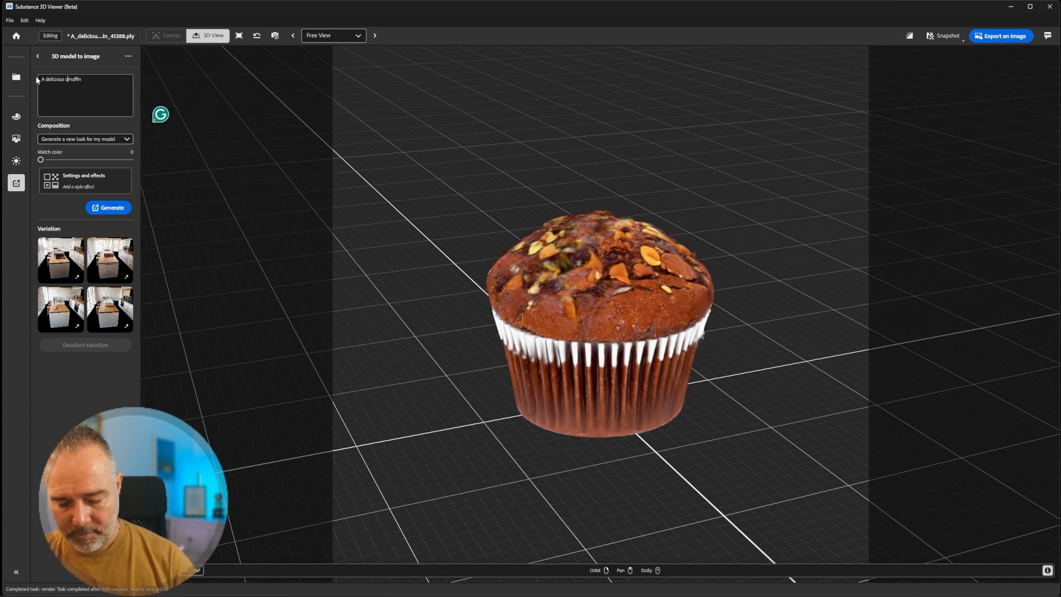
type("muffin")
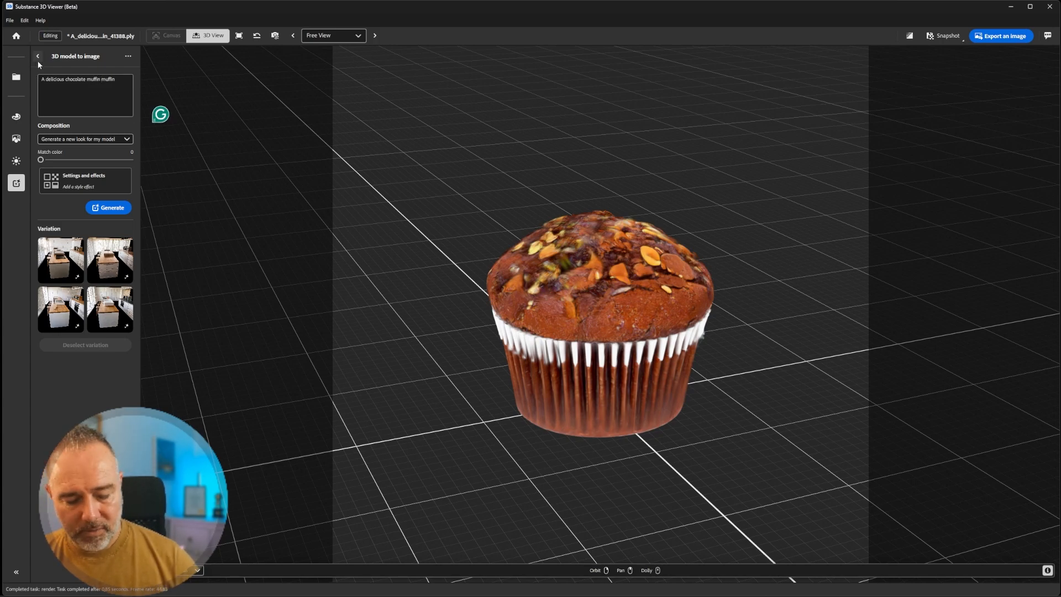
key("ctrl+BackSpace")
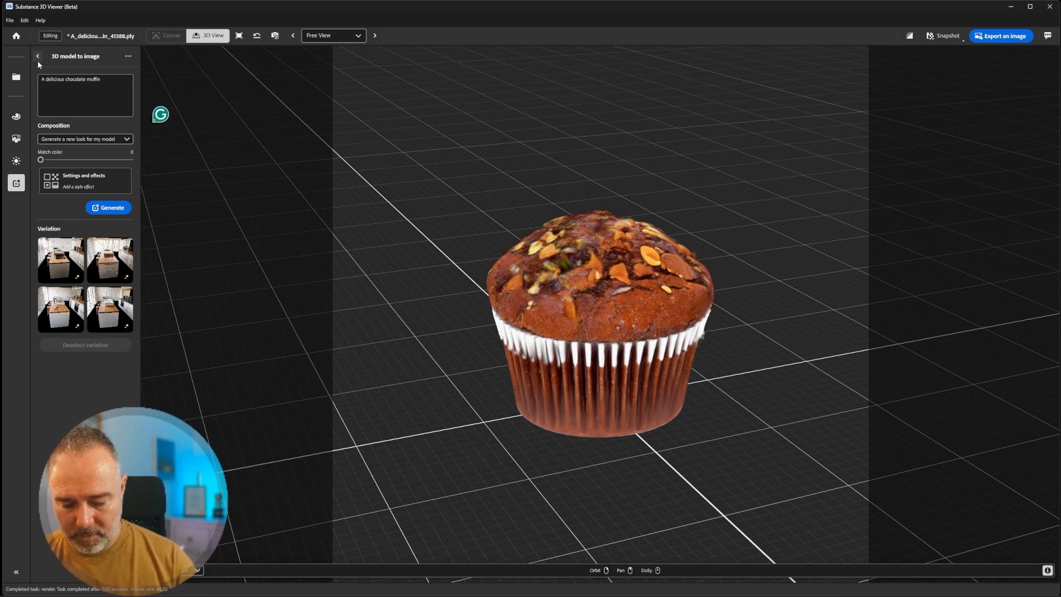
type("with choco")
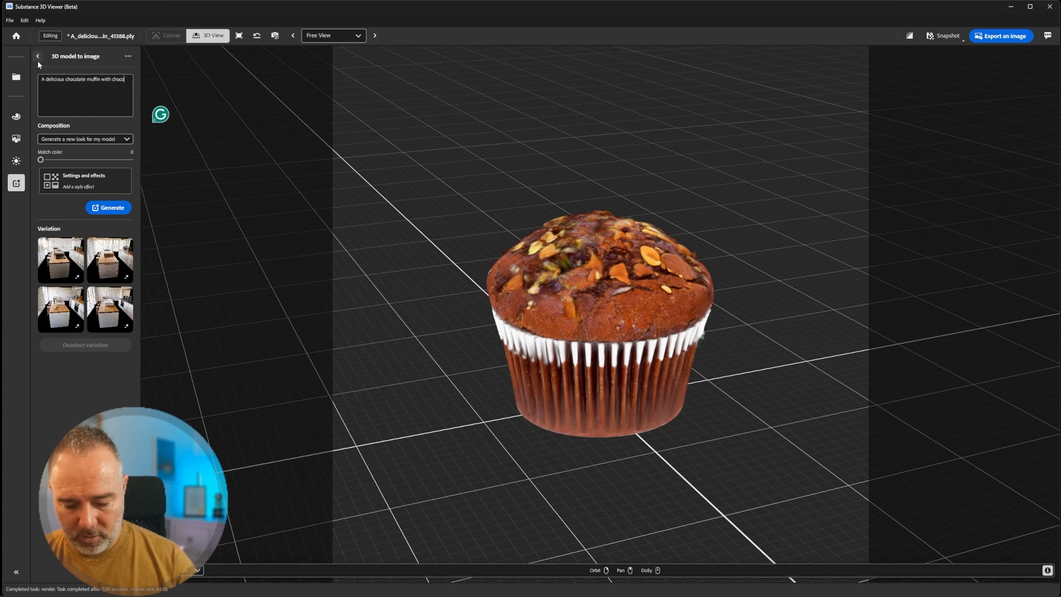
type("late cream o")
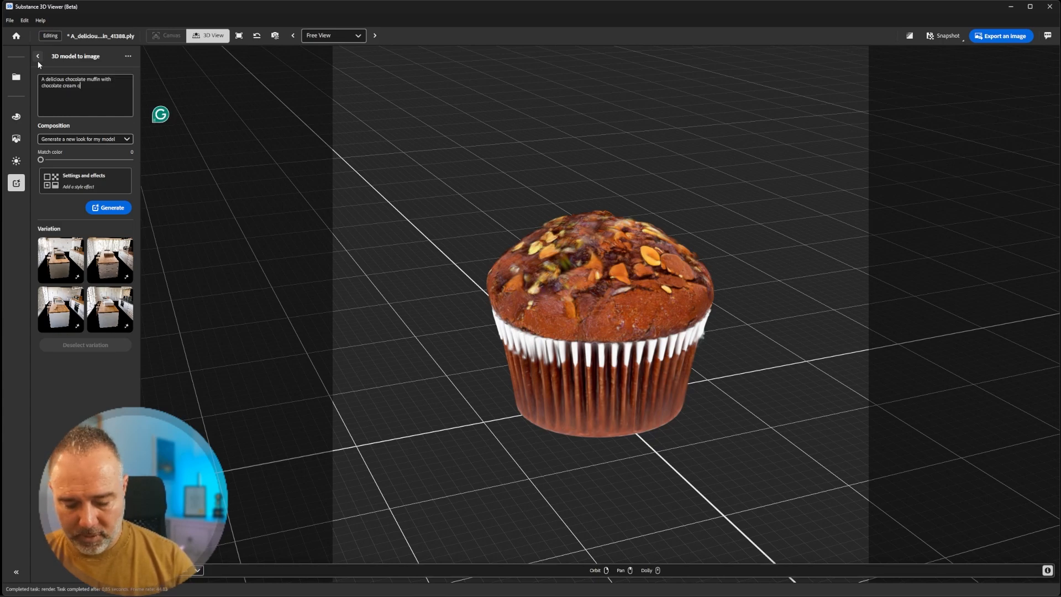
type("n top of it")
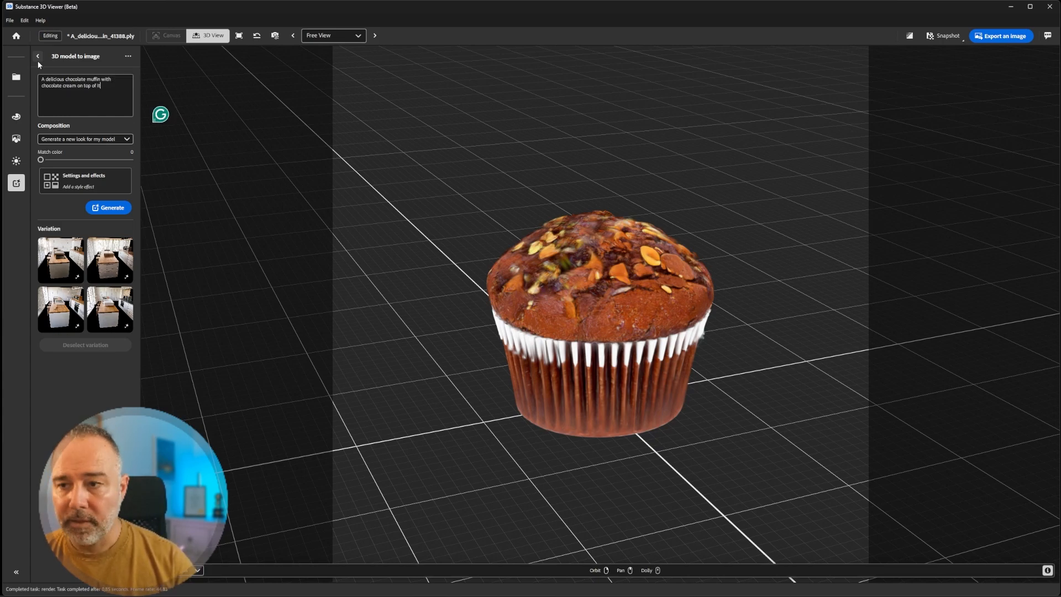
- Set the generation style's strength to 73 and choose a lighting effect for the muffin image
left_click(98, 181)
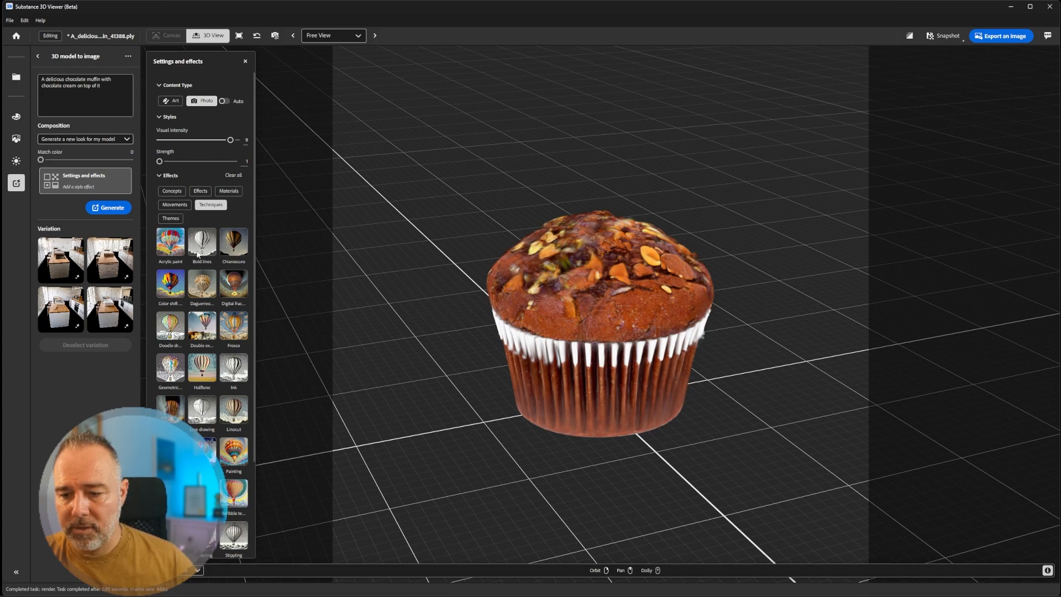
scroll(202, 274, "down", 2)
scroll(219, 369, "up", 2)
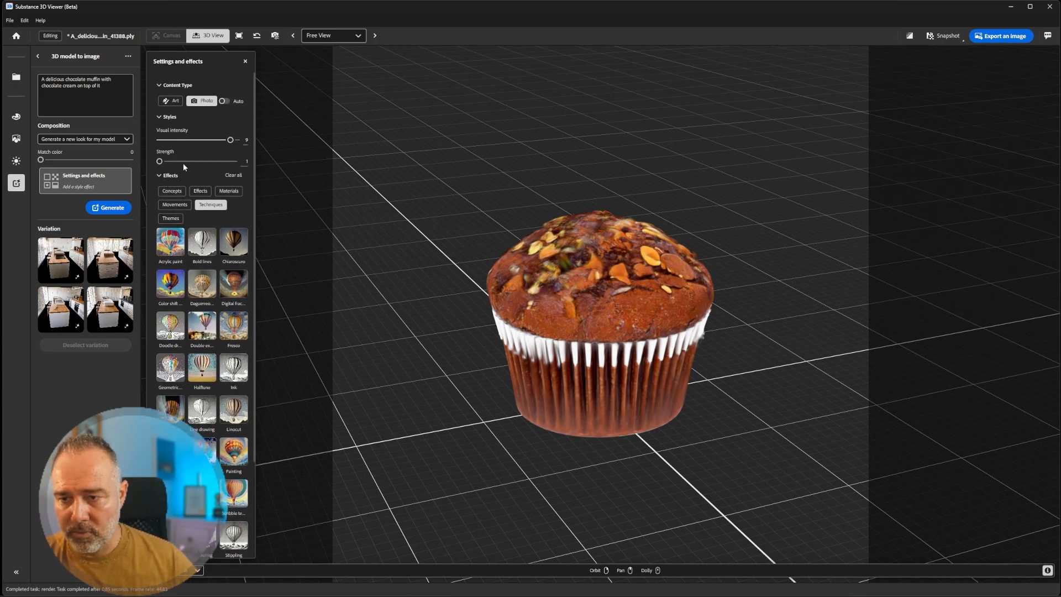
left_click_drag(183, 161, 217, 162)
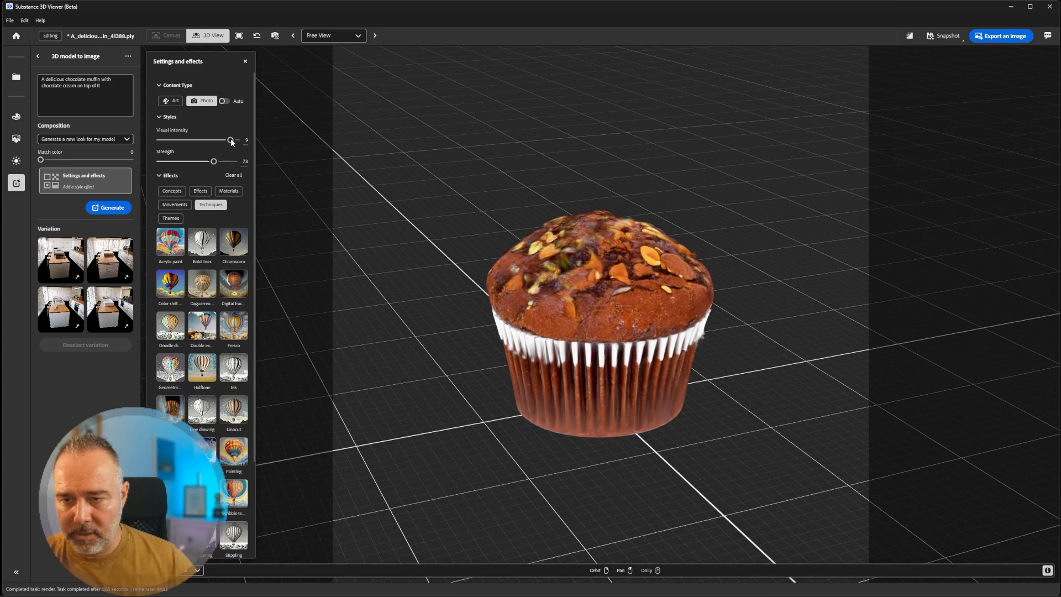
scroll(230, 349, "down", 2)
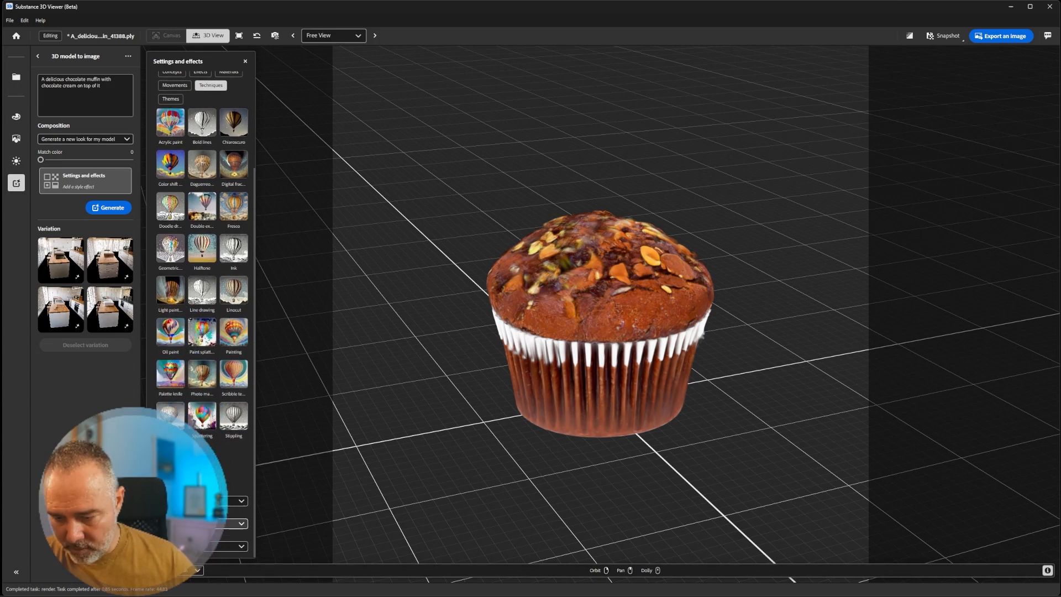
left_click(238, 524)
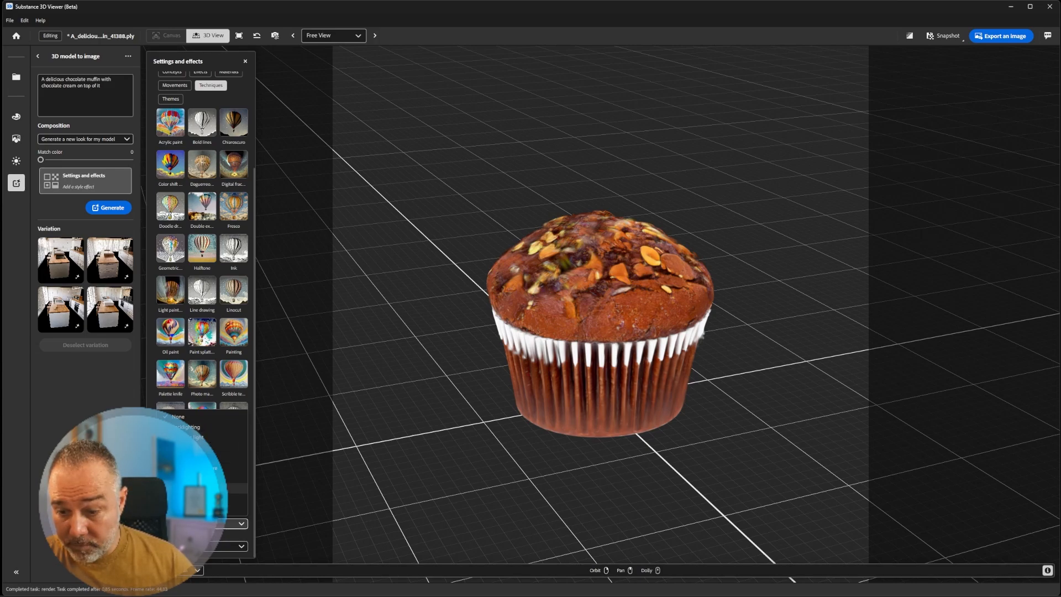
left_click(204, 499)
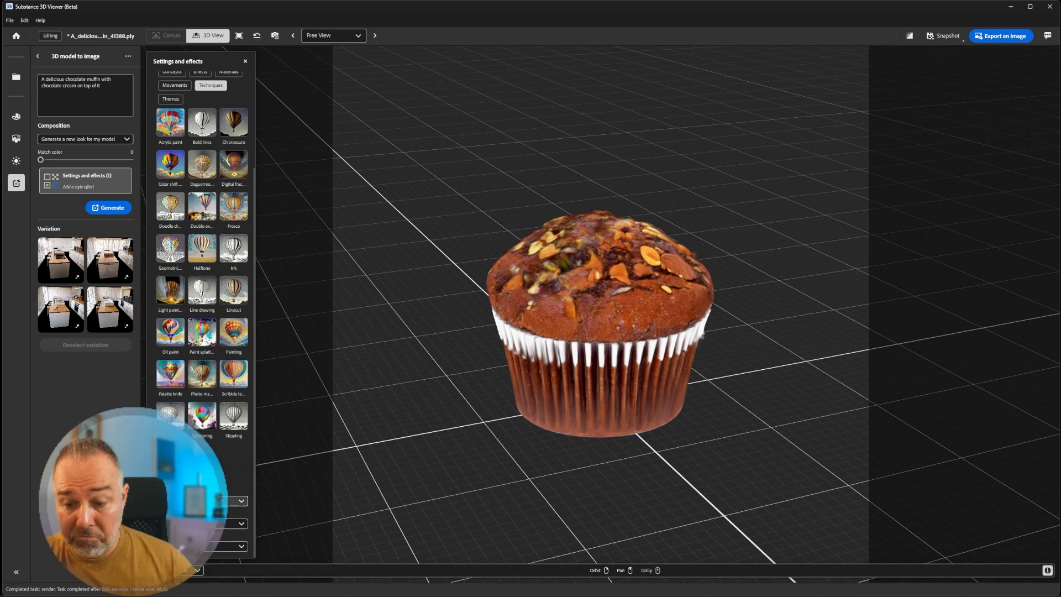
- Generate the muffin image variations, compare them, and apply the one with chocolate shavings on its glossy topping
left_click(108, 209)
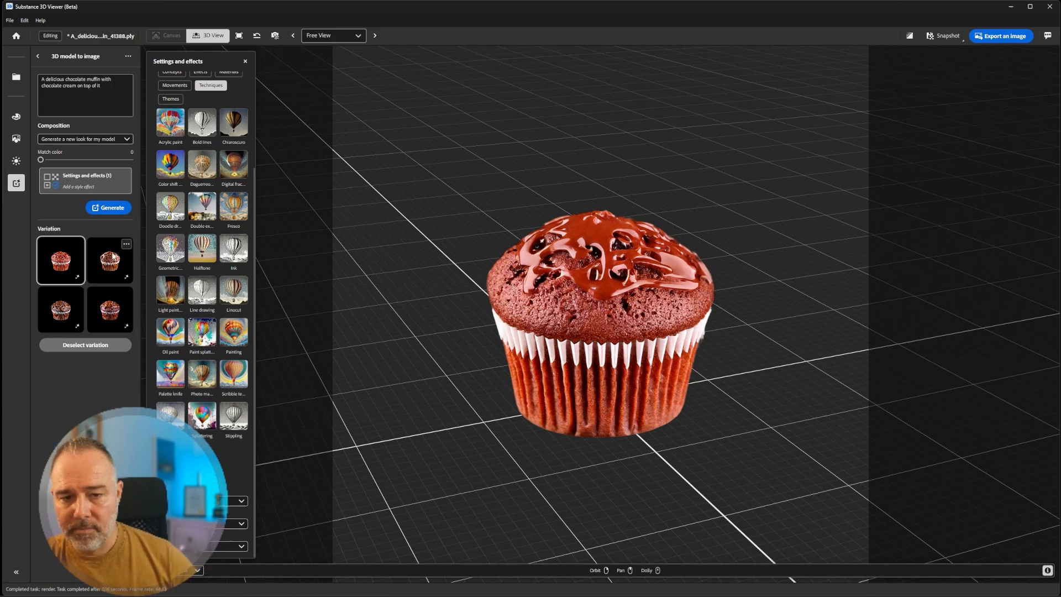
left_click(114, 257)
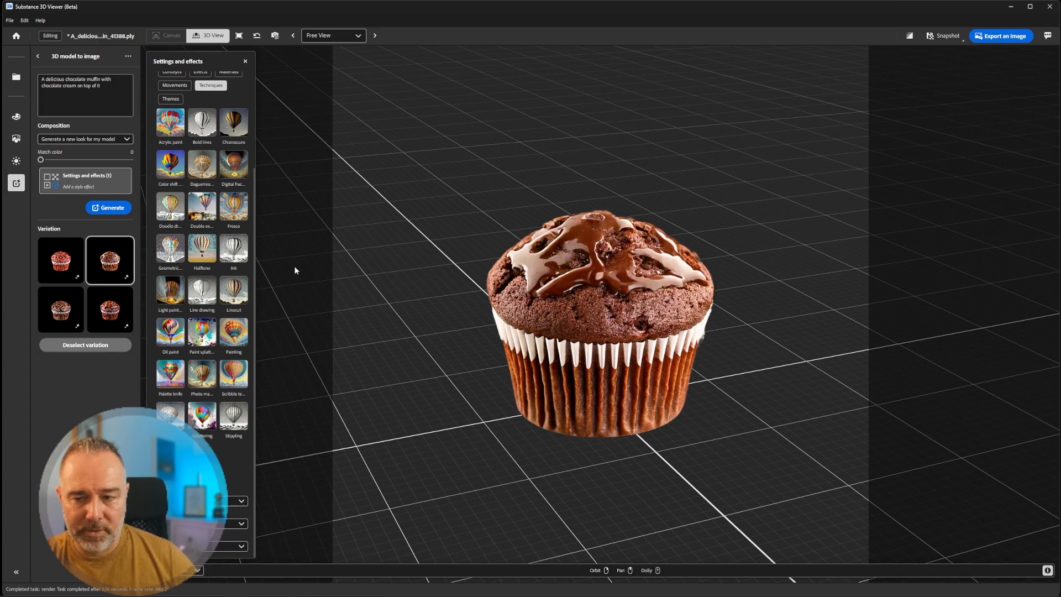
left_click(59, 309)
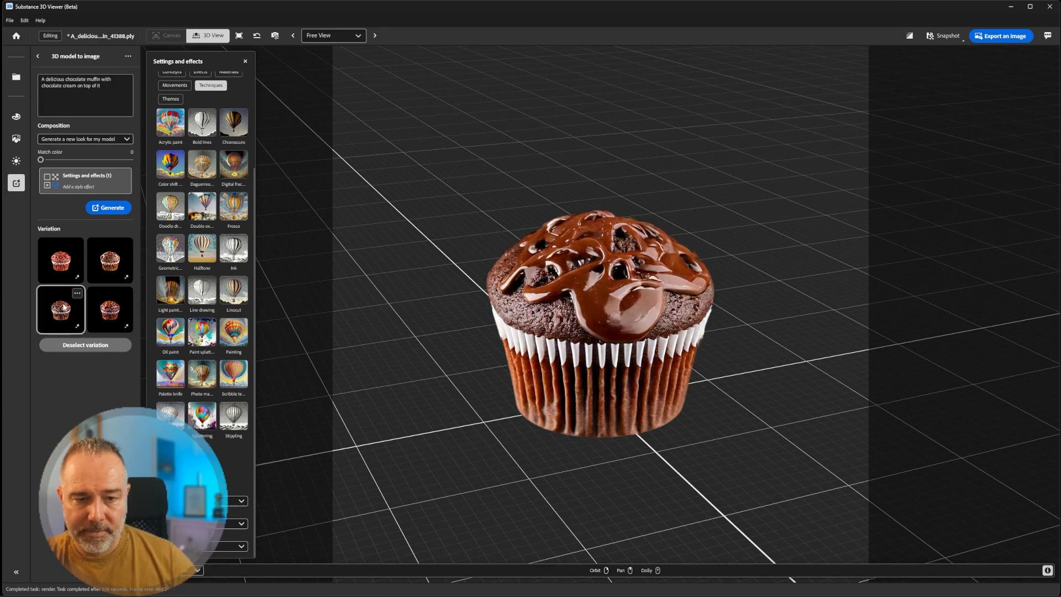
left_click(114, 313)
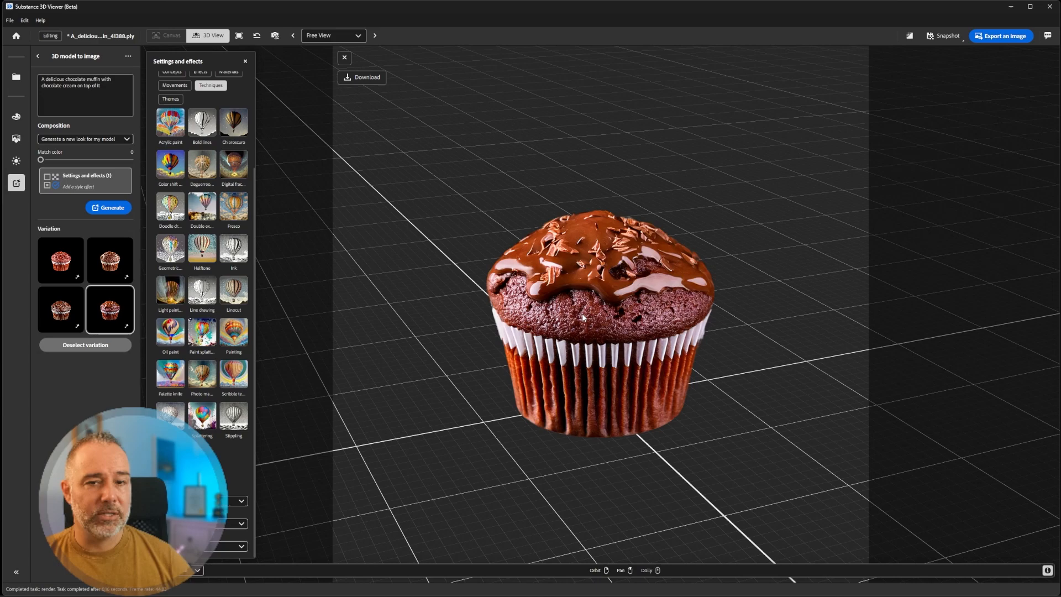
- Copy a snapshot of the muffin to the clipboard and paste it into the coffee poster in Photoshop
left_click(949, 39)
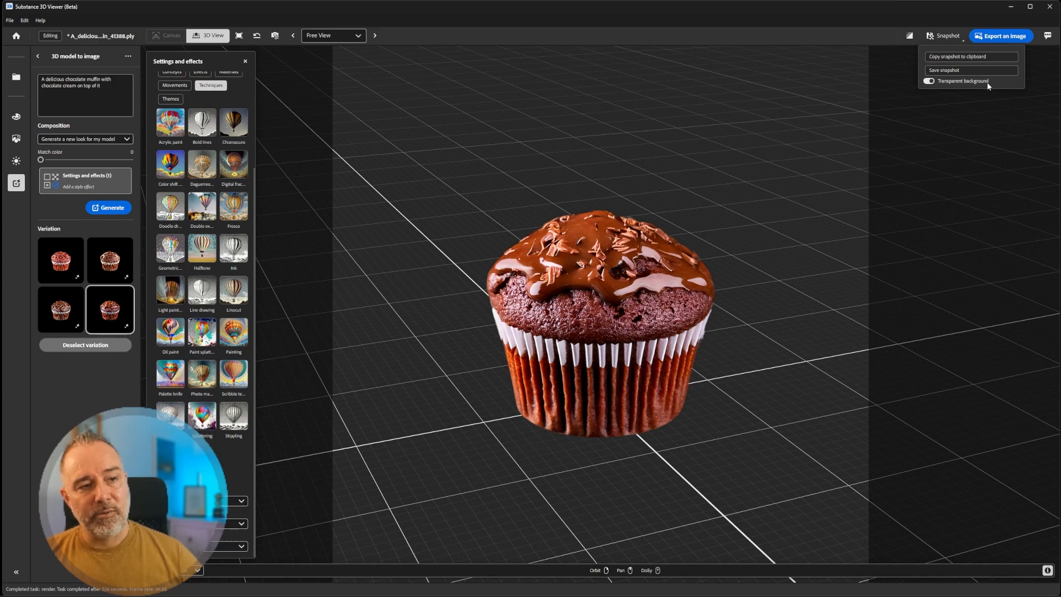
left_click(956, 55)
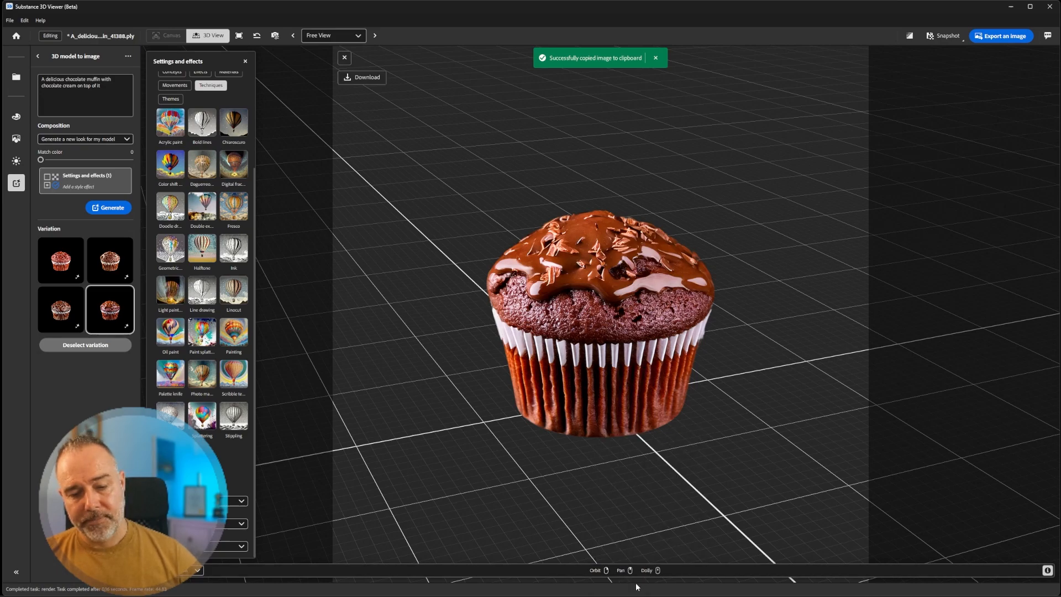
left_click(606, 584)
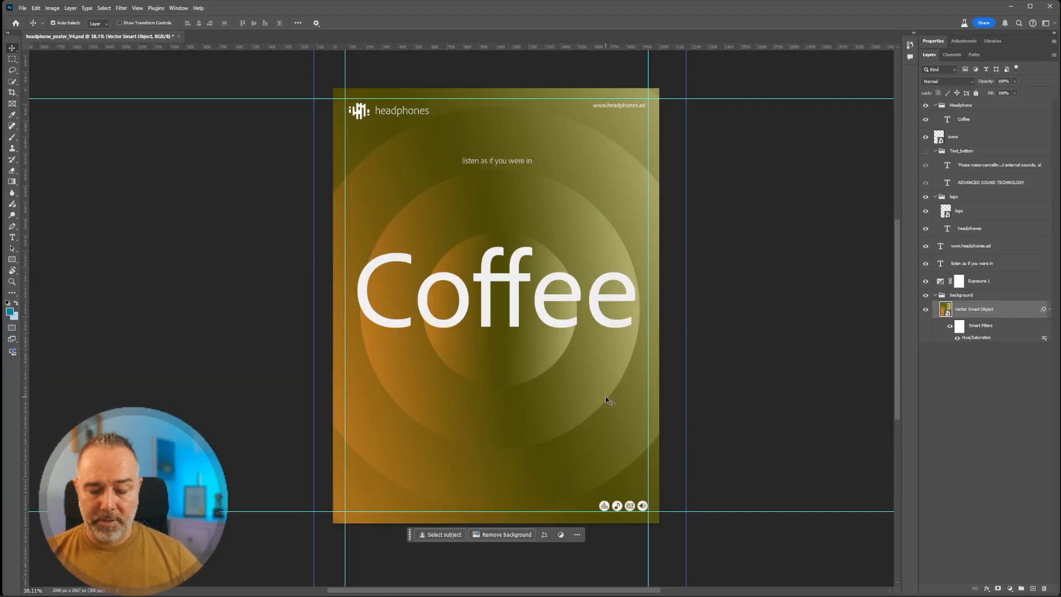
key("ctrl+v")
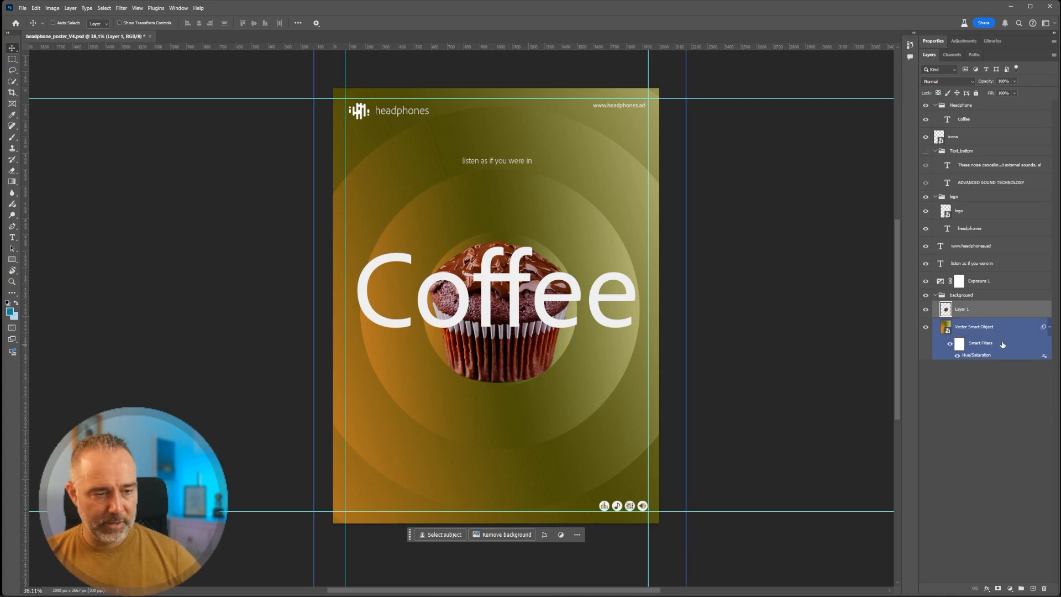
- Move the muffin layer above the Coffee text in the Headphone group and place the muffin below the headline's right half
left_click_drag(973, 309, 997, 119)
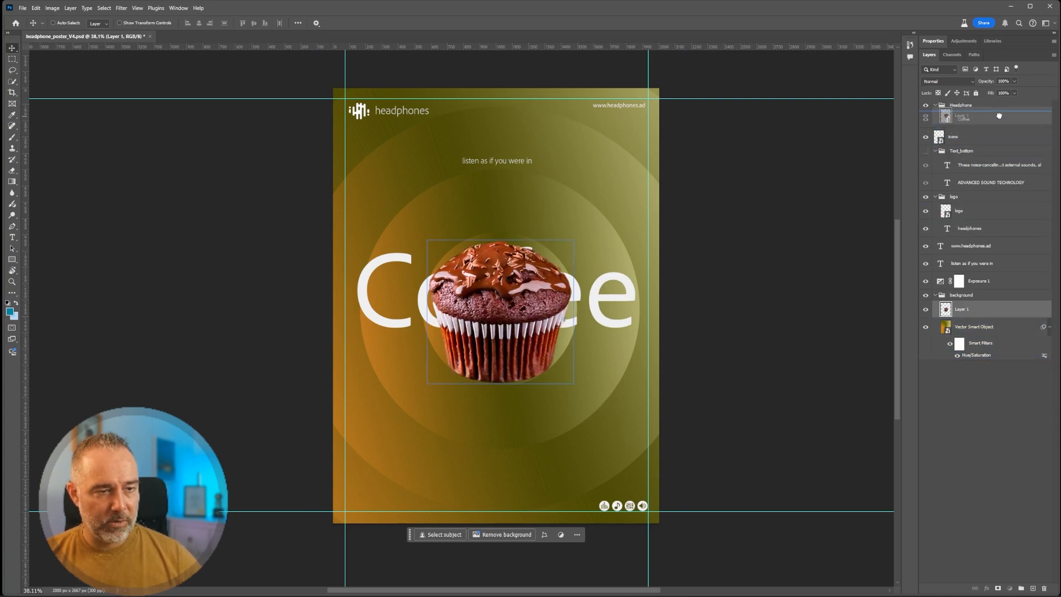
left_click_drag(503, 344, 553, 451)
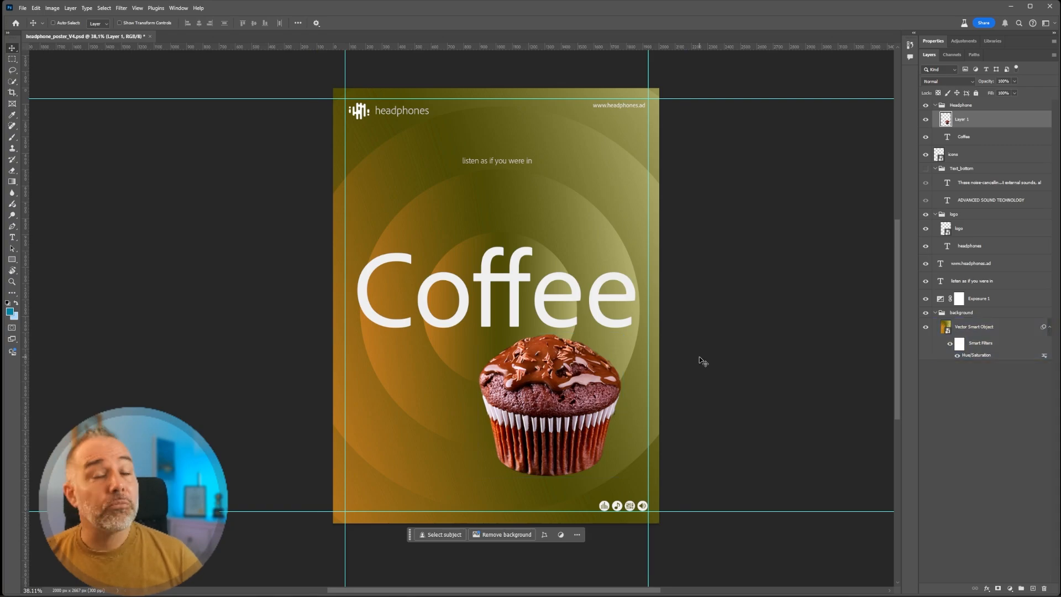
mouse_move(636, 596)
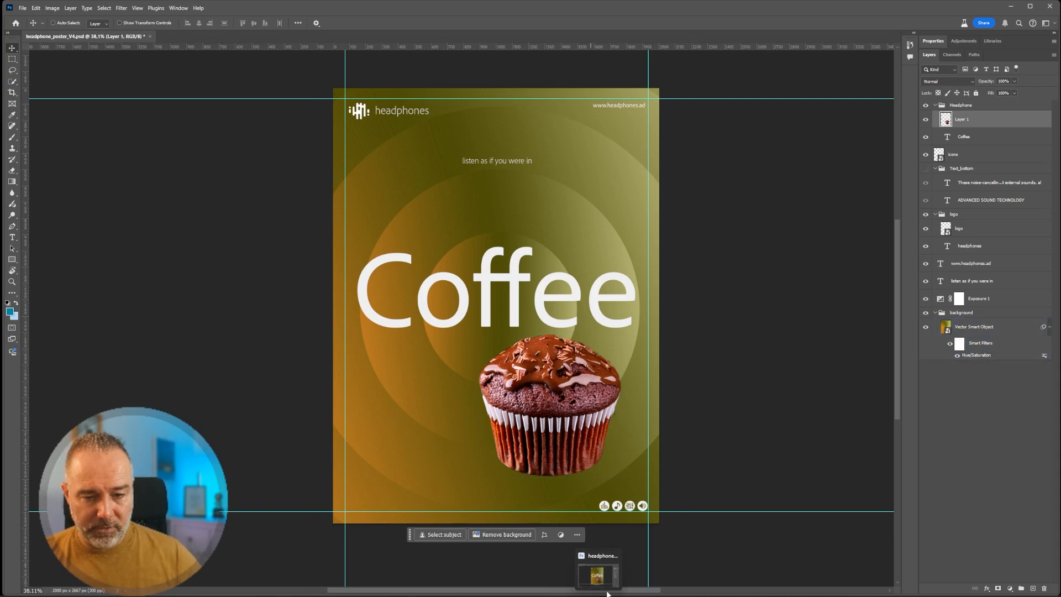
left_click_drag(552, 420, 559, 420)
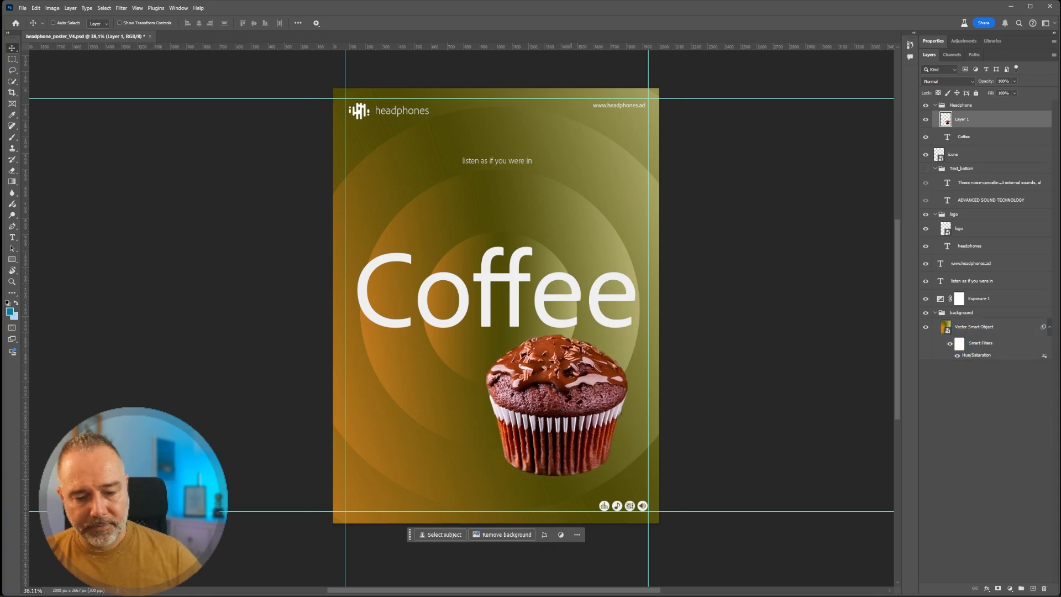
- Switch to Substance 3D Viewer and generate a text-to-3D model from "A cup of coffee", discarding the muffin document's changes
left_click(575, 596)
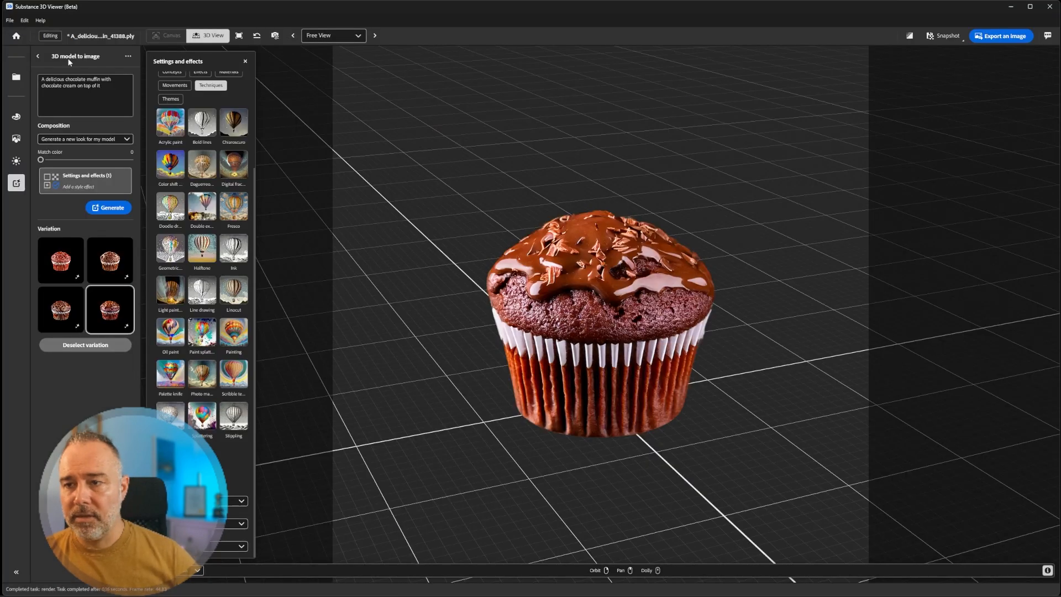
left_click(38, 56)
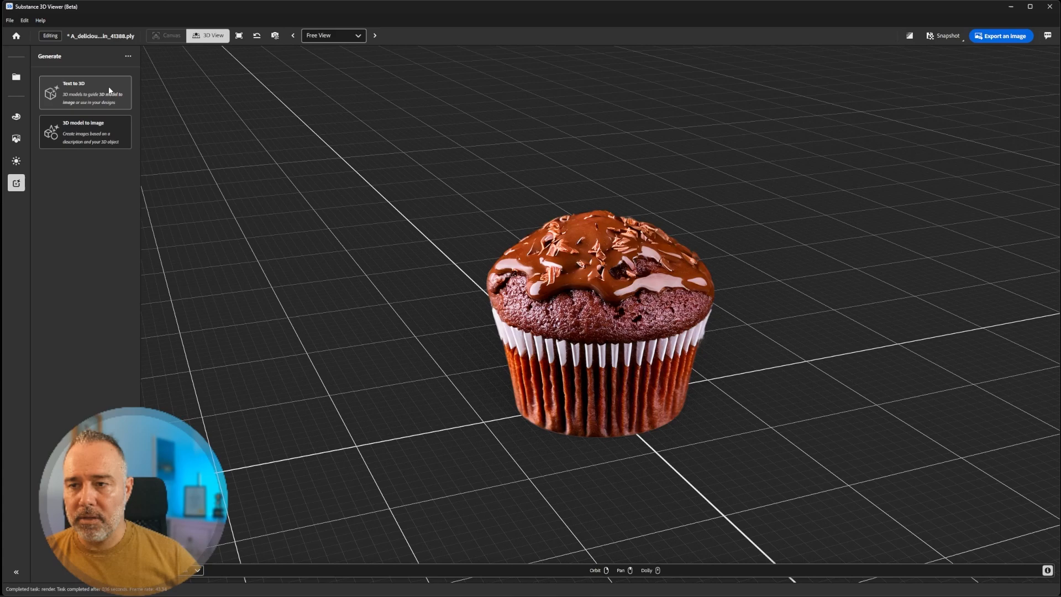
left_click(80, 98)
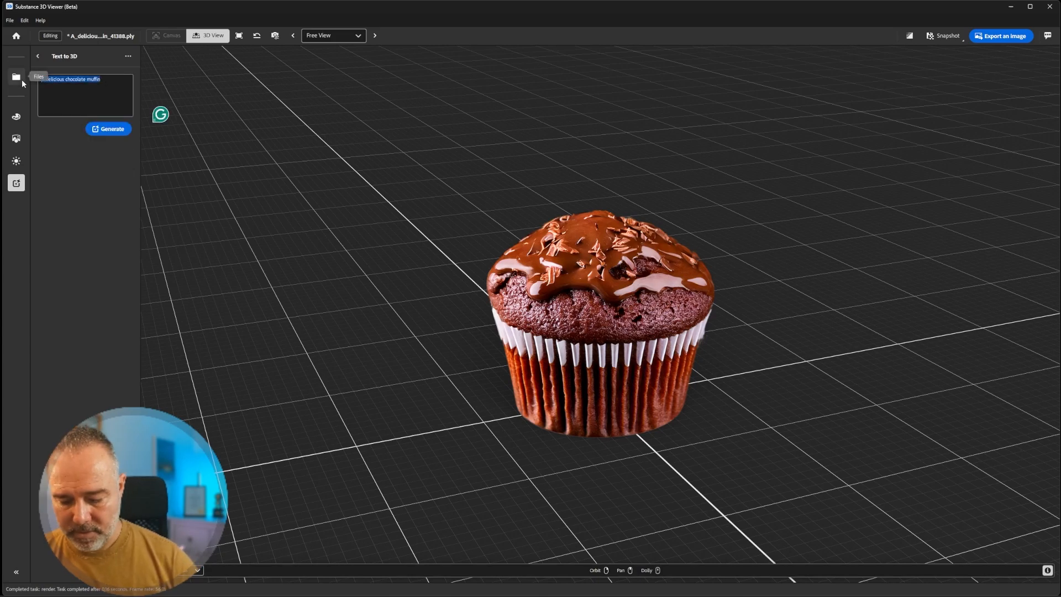
mouse_move(23, 83)
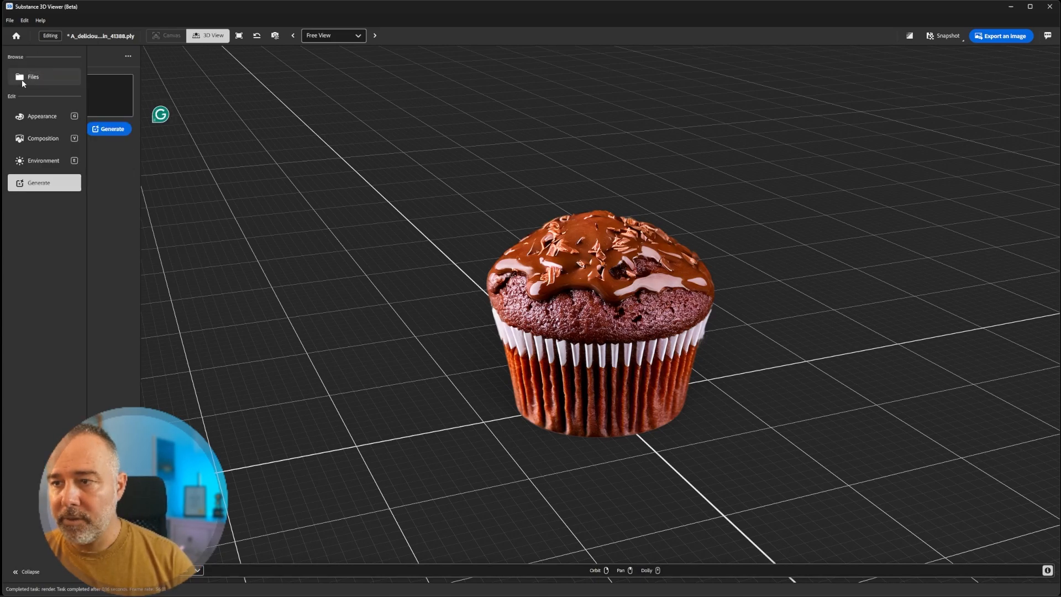
type("A cup of coffee")
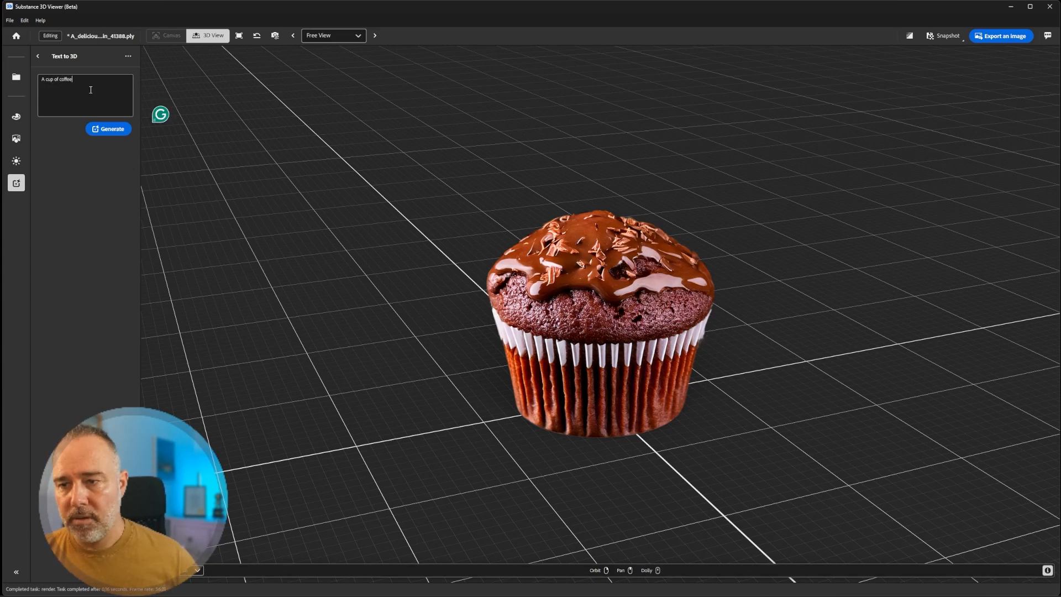
left_click(115, 131)
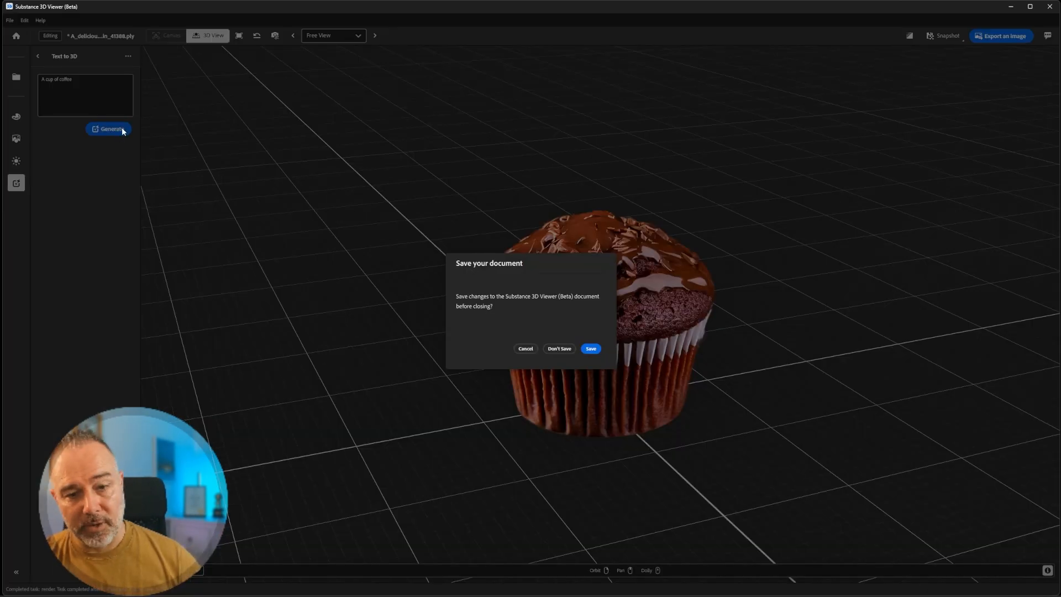
left_click(560, 349)
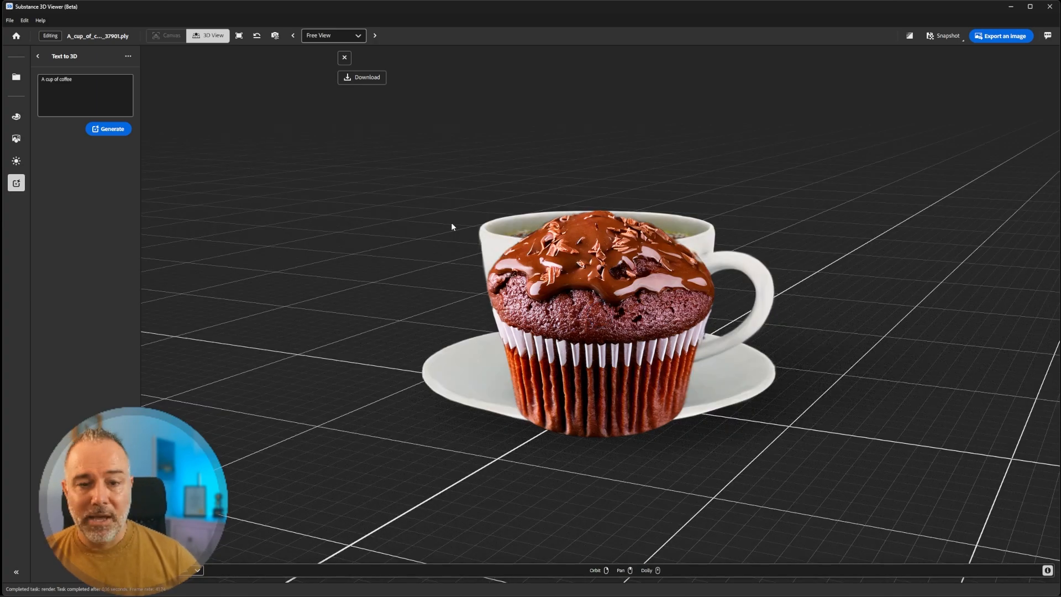
- Switch to 3D model to image generation, deselect the muffin variation and turn the cup to show the coffee from above
left_click(39, 57)
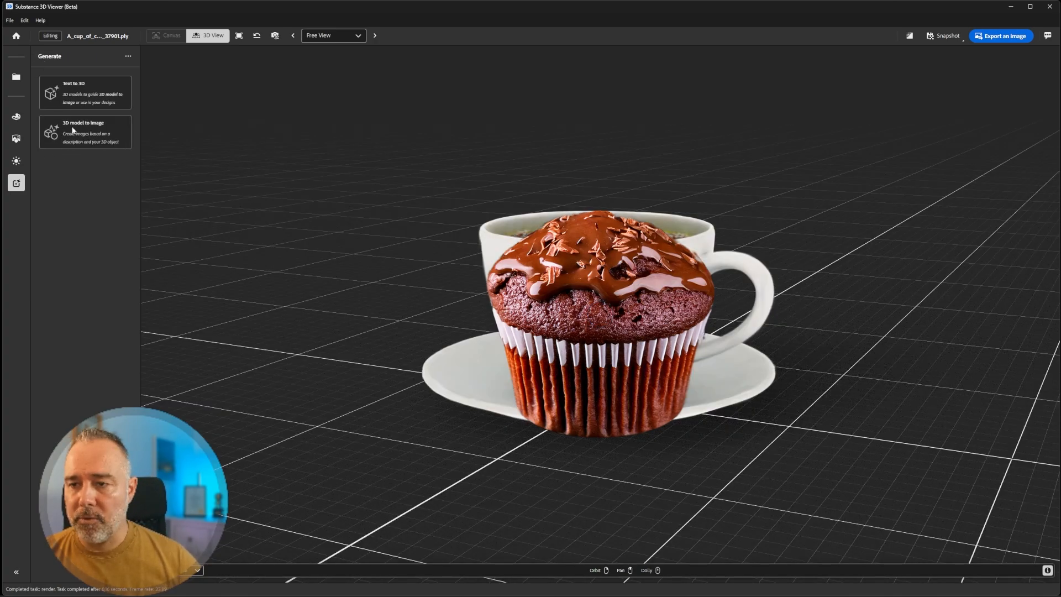
left_click(50, 83)
left_click(85, 345)
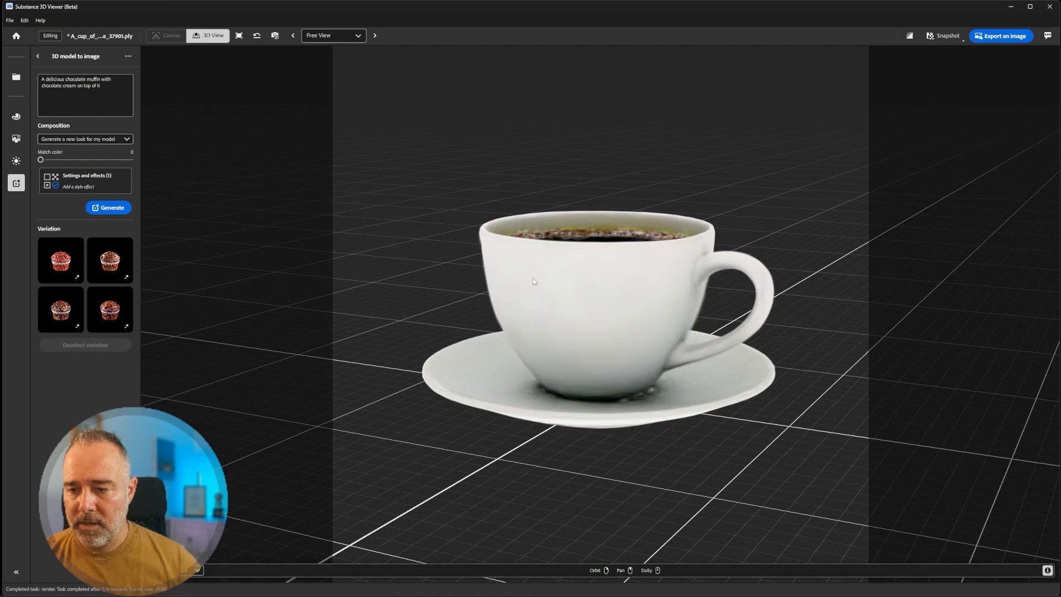
left_click_drag(536, 313, 639, 312)
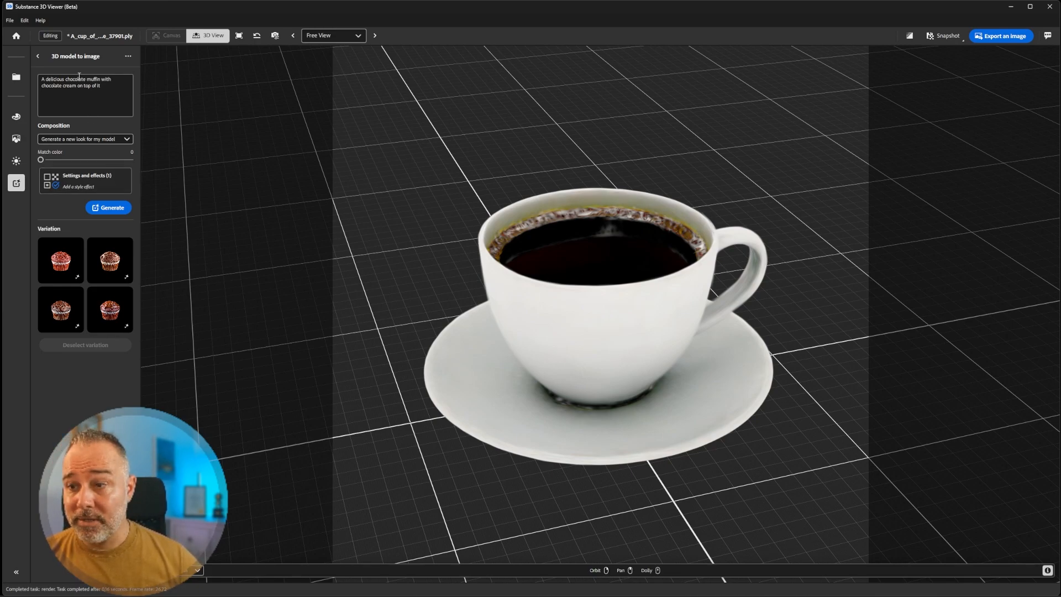
- Change the image prompt to "A delicious cup of coffee with a design inspired by Halloween"
left_click_drag(66, 79, 130, 97)
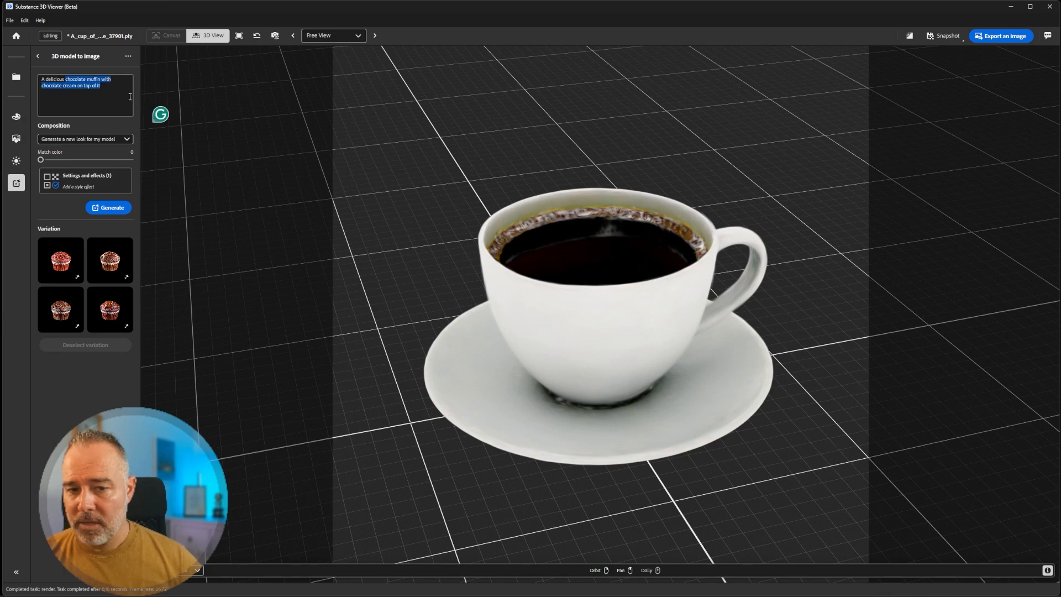
type("cup of co")
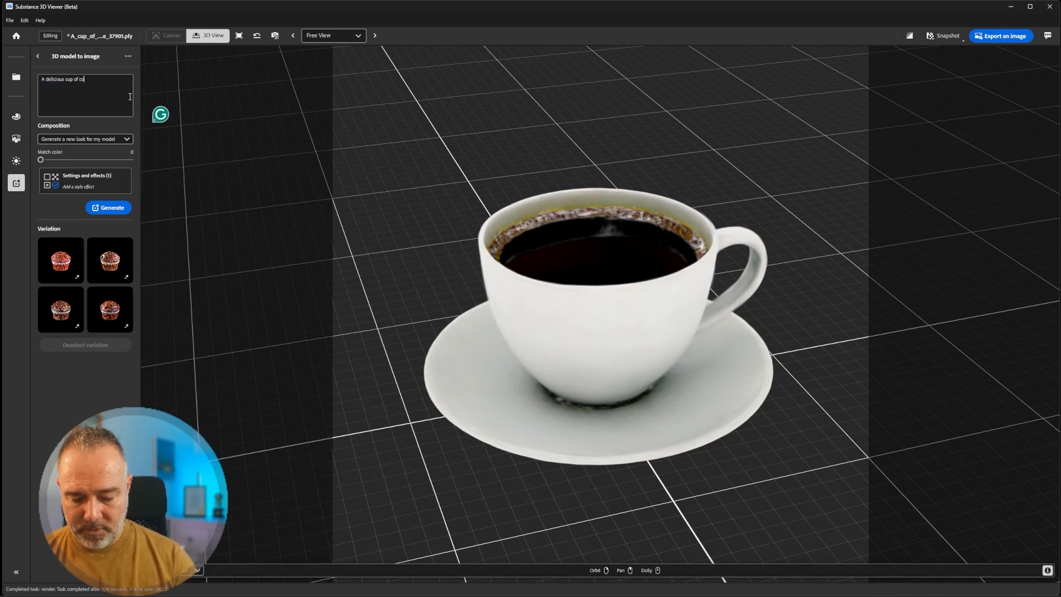
type("ffee ")
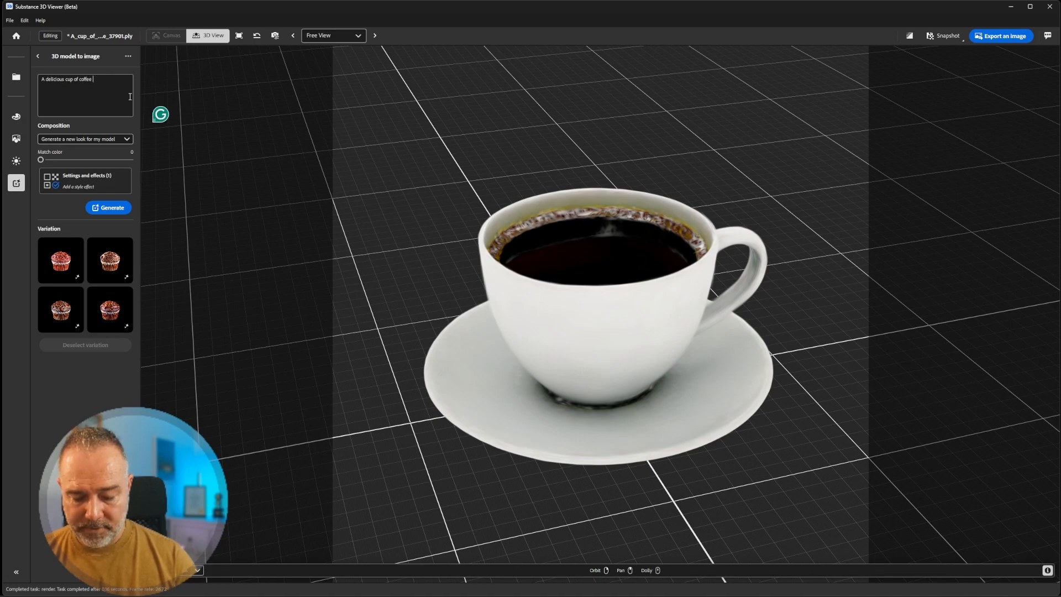
type("with a design")
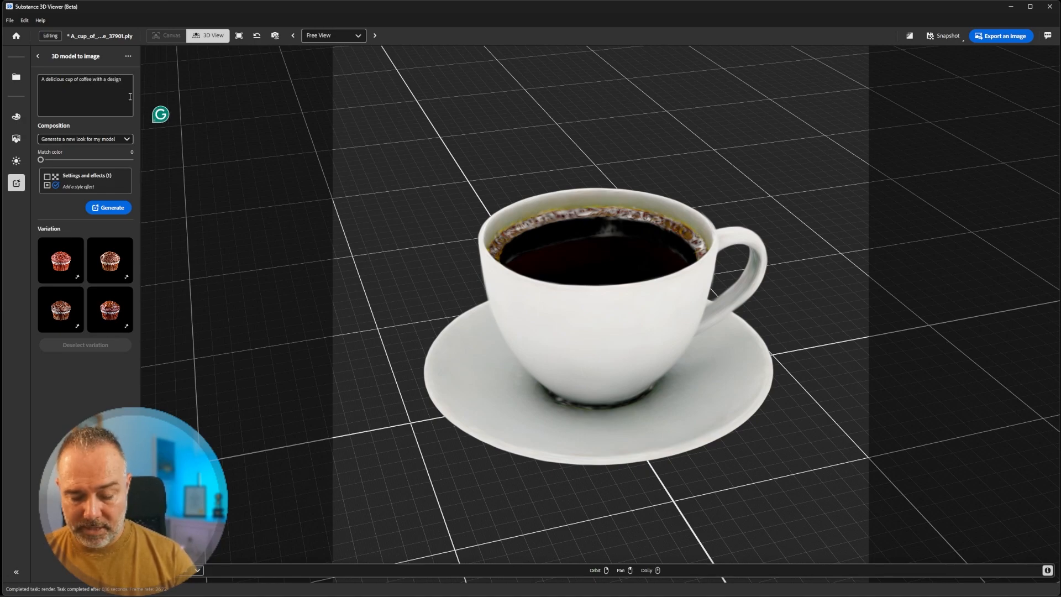
type(" inspired by ")
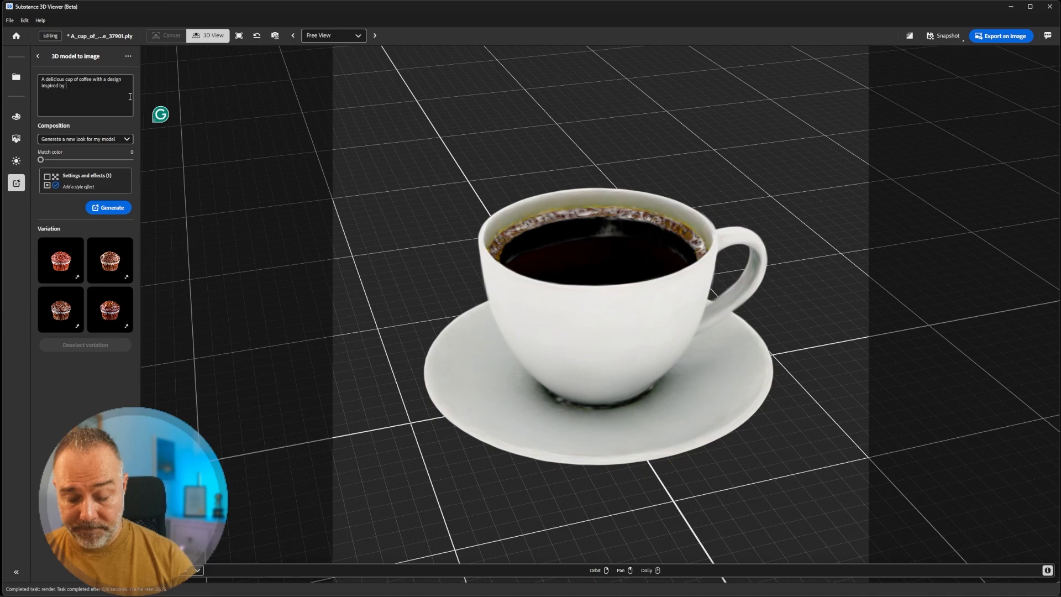
type("Hallo")
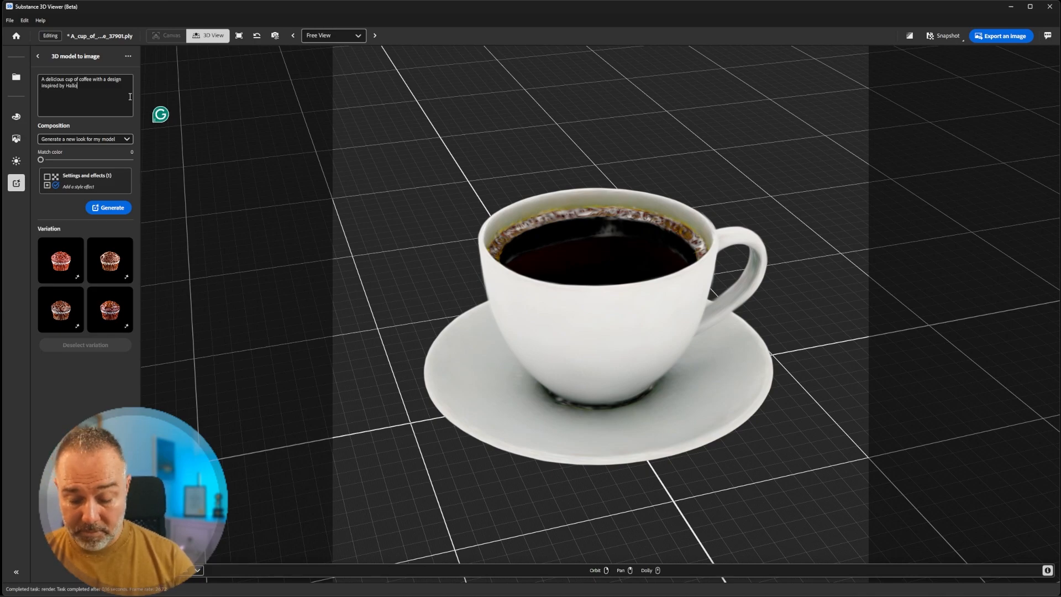
type("ween")
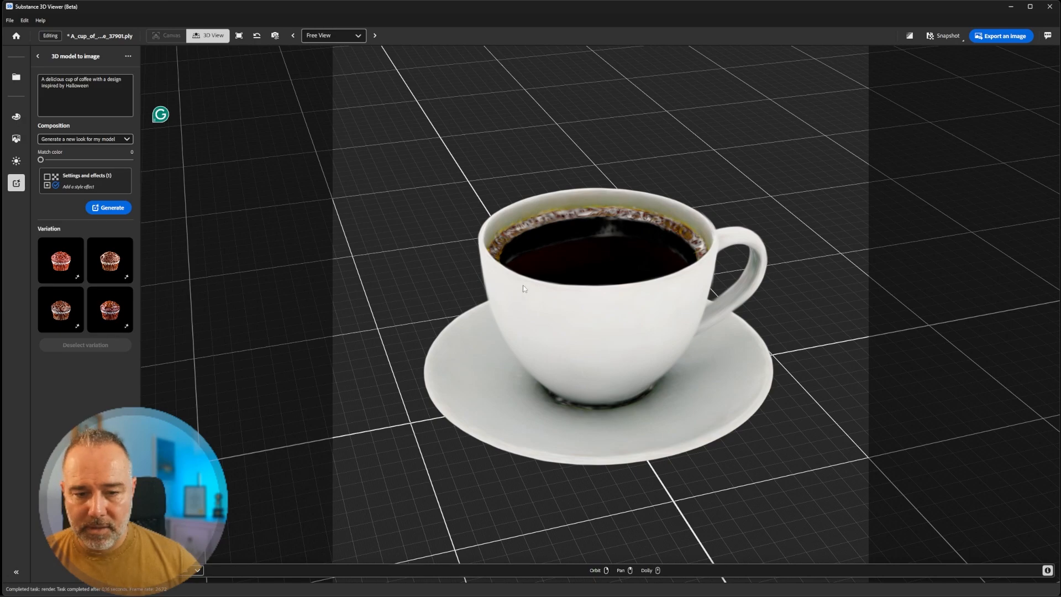
- Widen the camera's field of view to 44.5° and reframe the cup closer for a stronger perspective
left_click(275, 35)
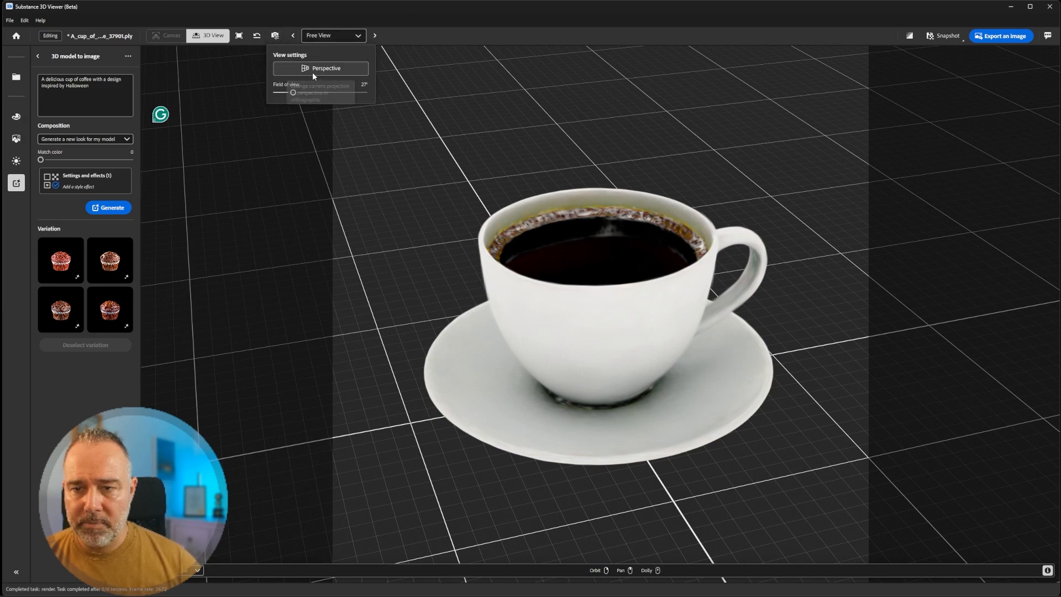
left_click(307, 92)
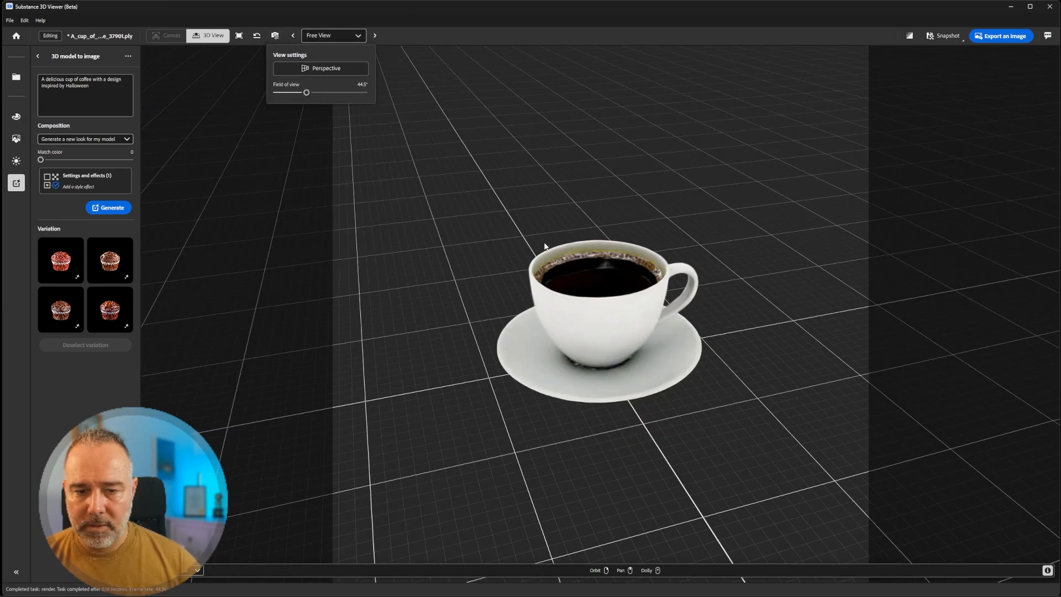
scroll(552, 259, "up", 3)
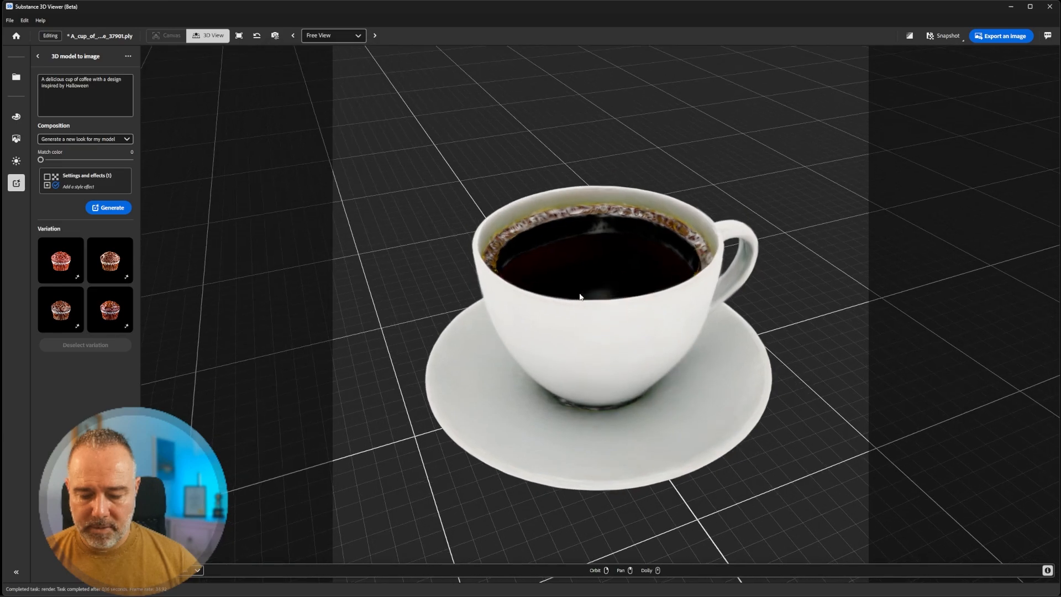
right_click_drag(580, 293, 563, 292)
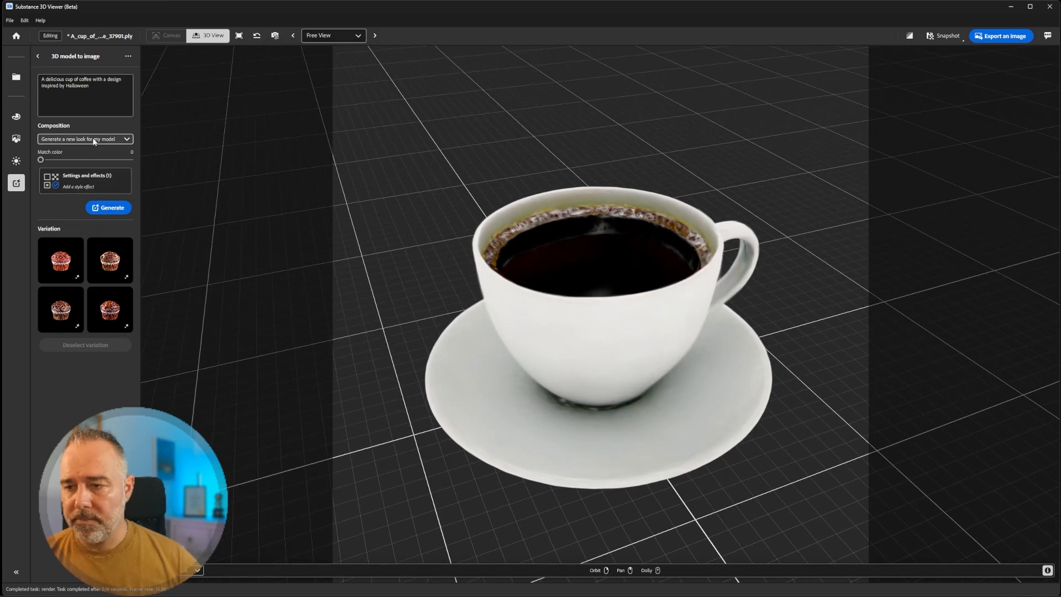
- Generate the Halloween cup variations, compare them, and apply the all-orange cup with the pumpkin face and spider-web foam
left_click(113, 208)
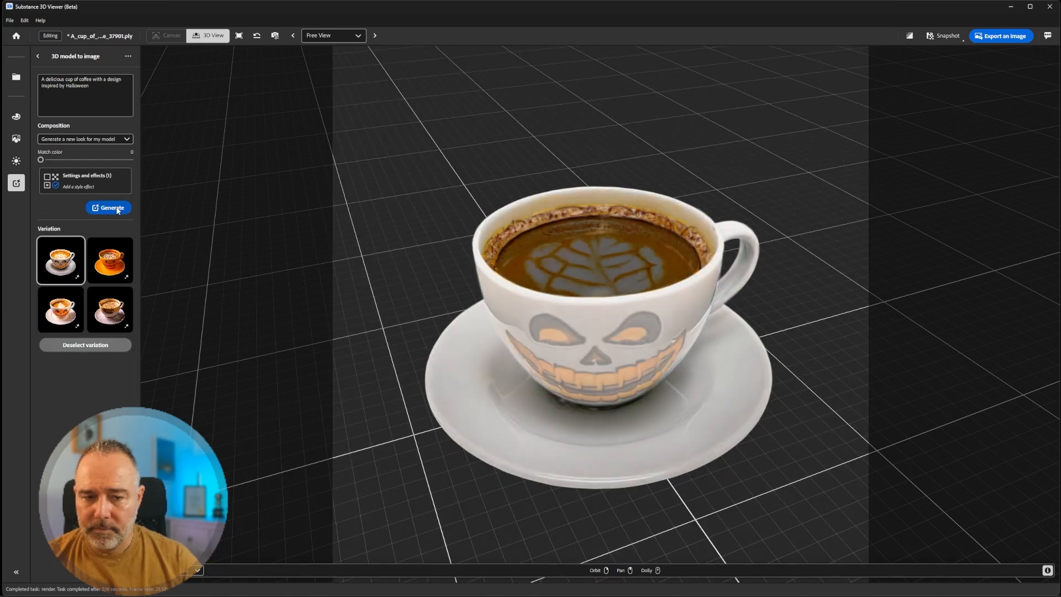
left_click(112, 264)
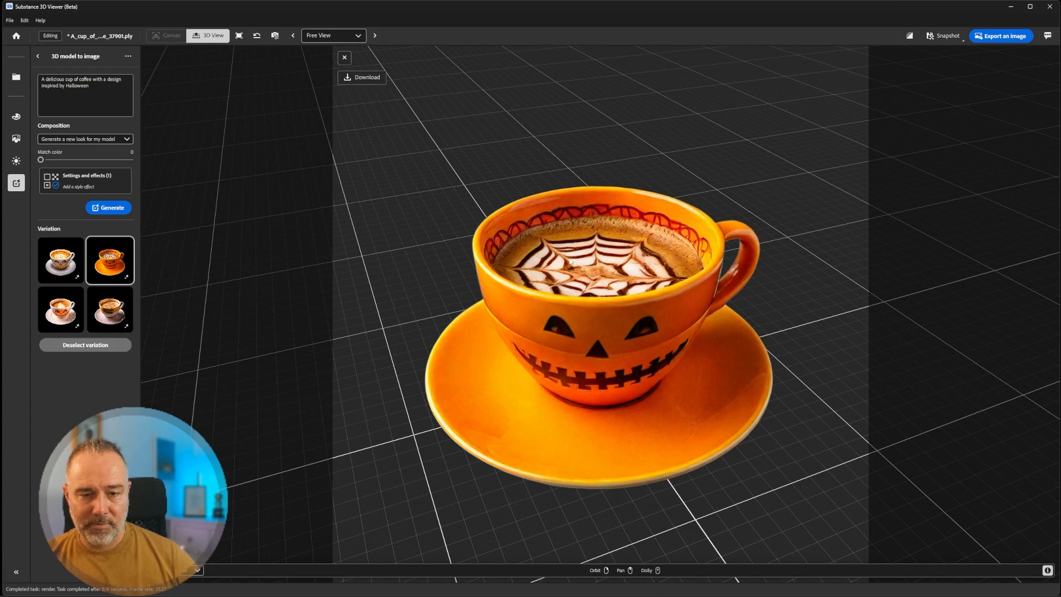
left_click(60, 317)
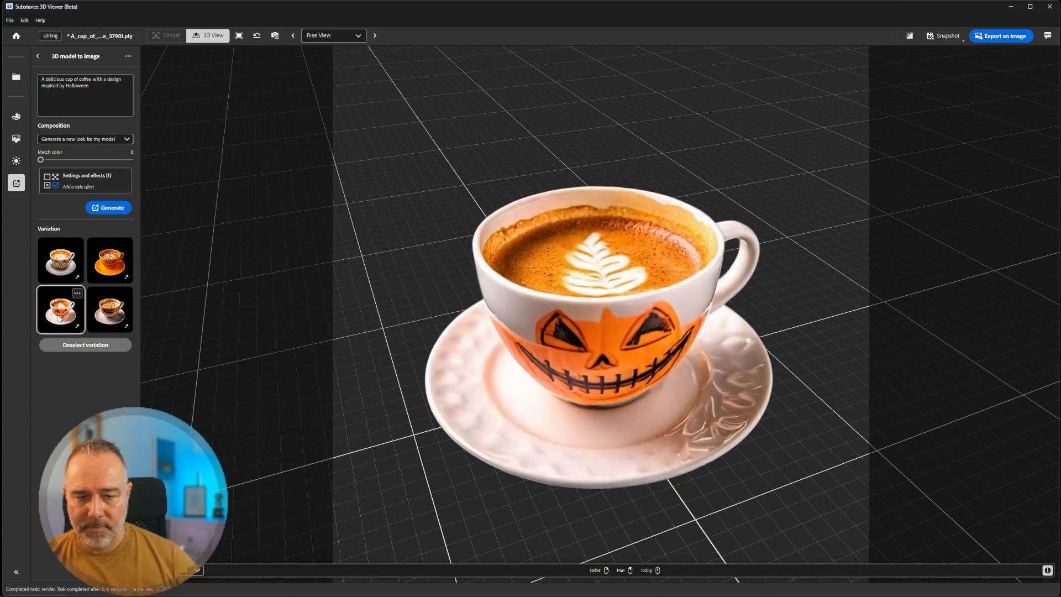
left_click(121, 315)
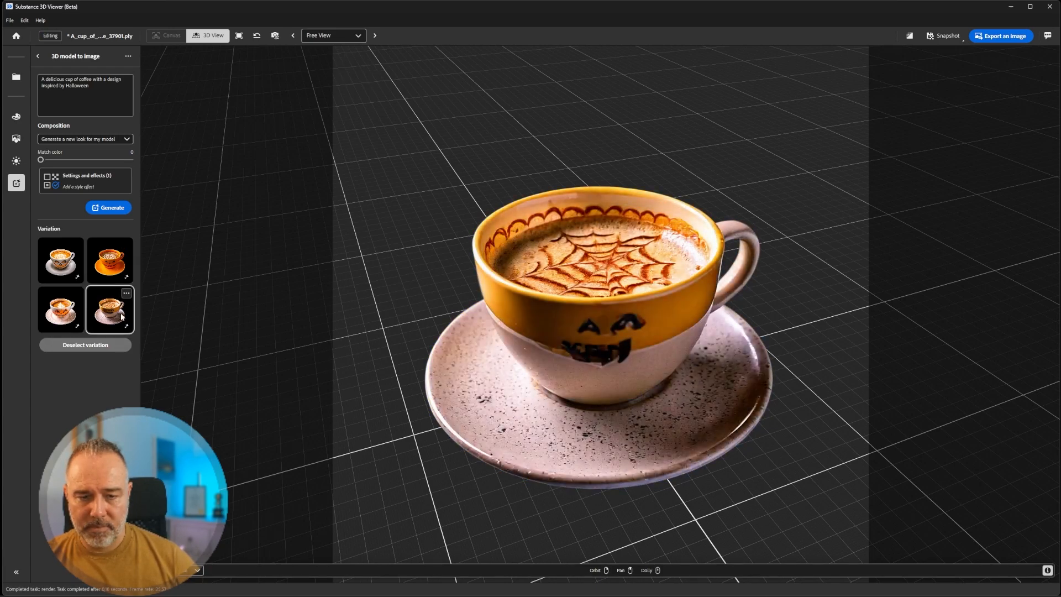
left_click(110, 264)
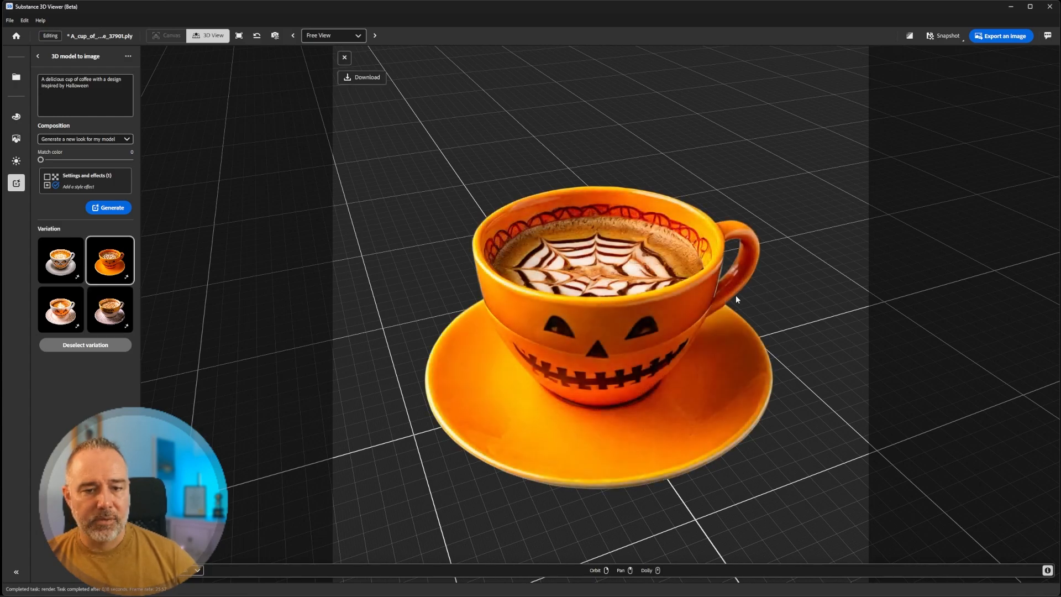
- Copy a snapshot of the orange cup to the clipboard and paste it into the coffee poster in Photoshop
left_click(942, 38)
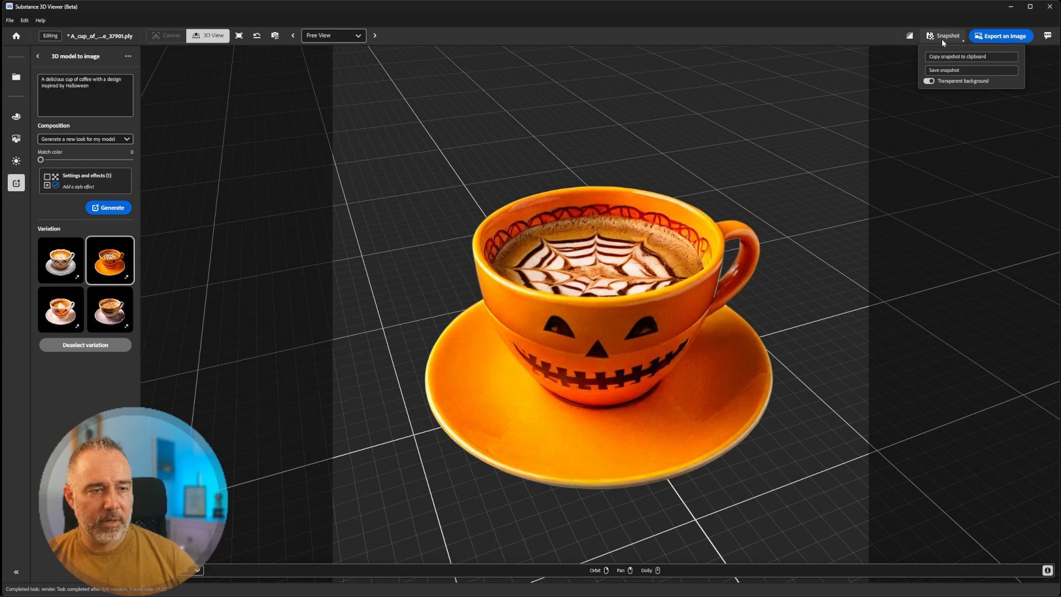
left_click(964, 56)
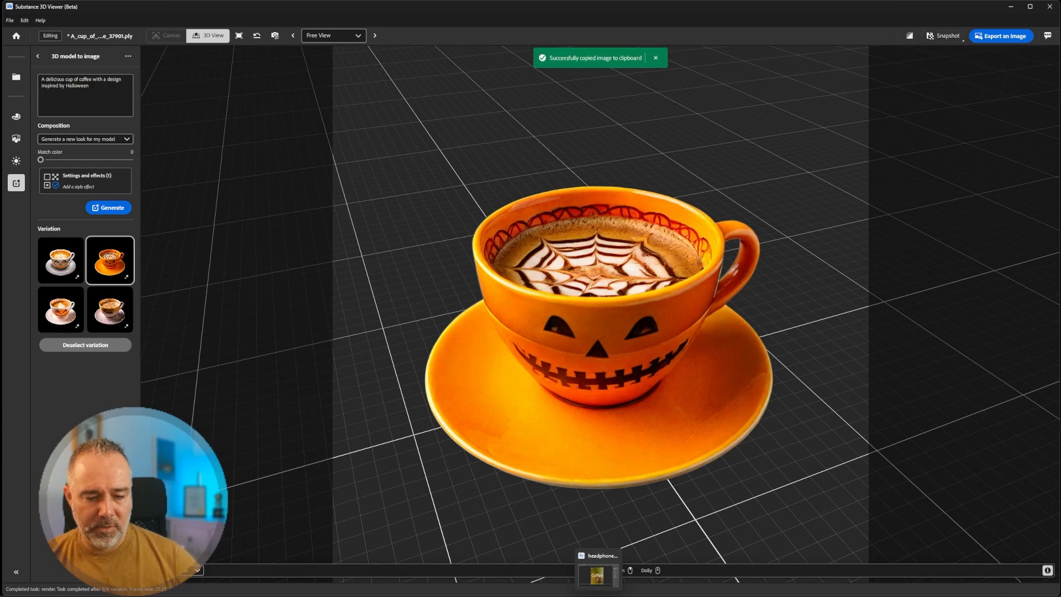
left_click(597, 575)
left_click(962, 136)
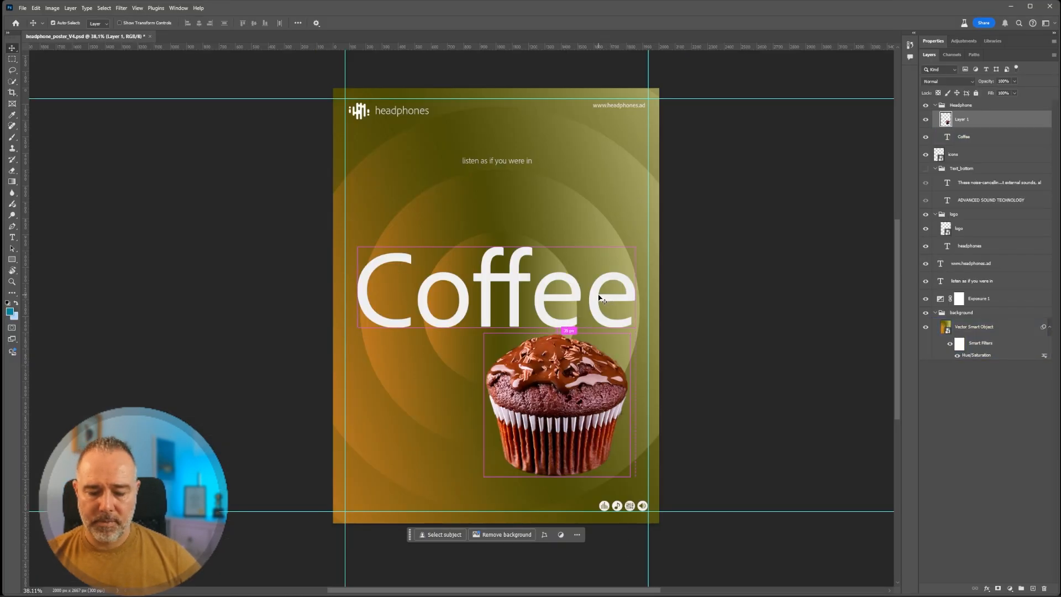
key("ctrl+v")
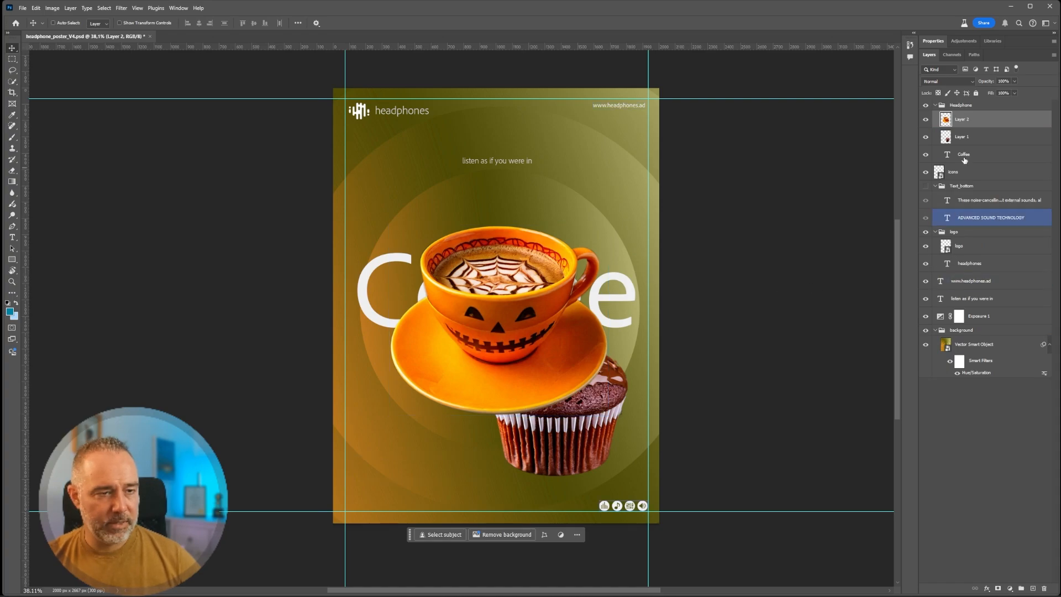
- Stack the muffin layer above the cup layer and place the cup in the poster's lower left, partly behind the muffin
left_click(968, 135)
left_click_drag(967, 132, 965, 115)
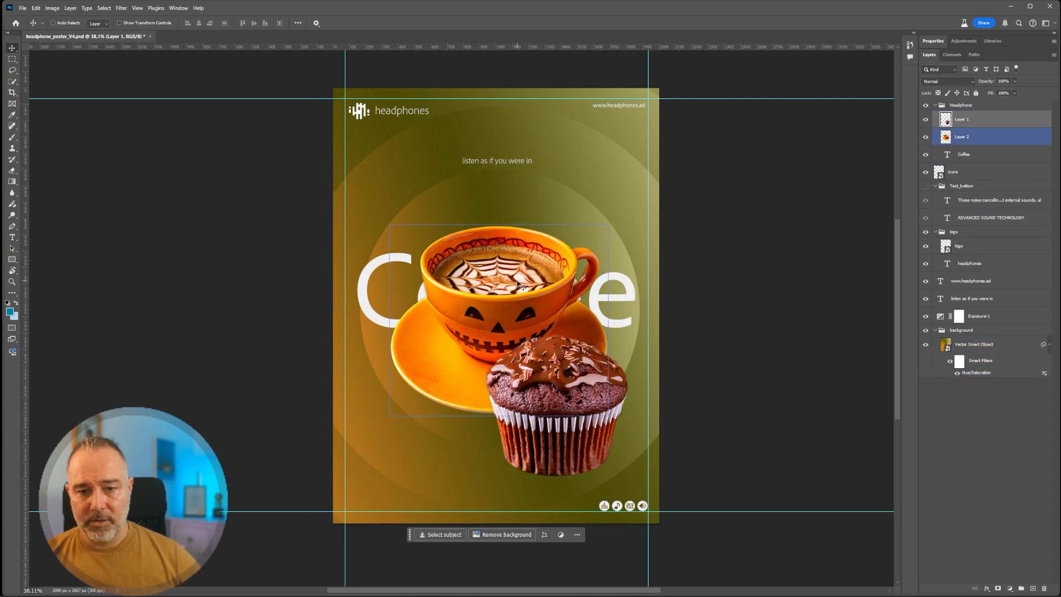
mouse_move(459, 293)
left_mouse_down()
mouse_move(437, 315)
mouse_move(467, 306)
left_mouse_up()
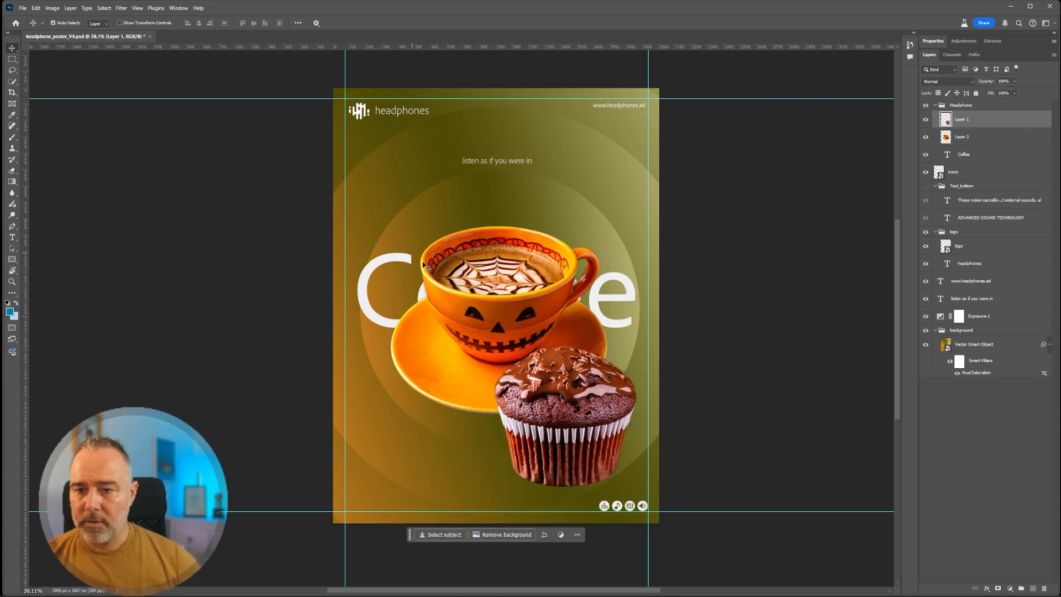
left_click_drag(424, 266, 377, 319)
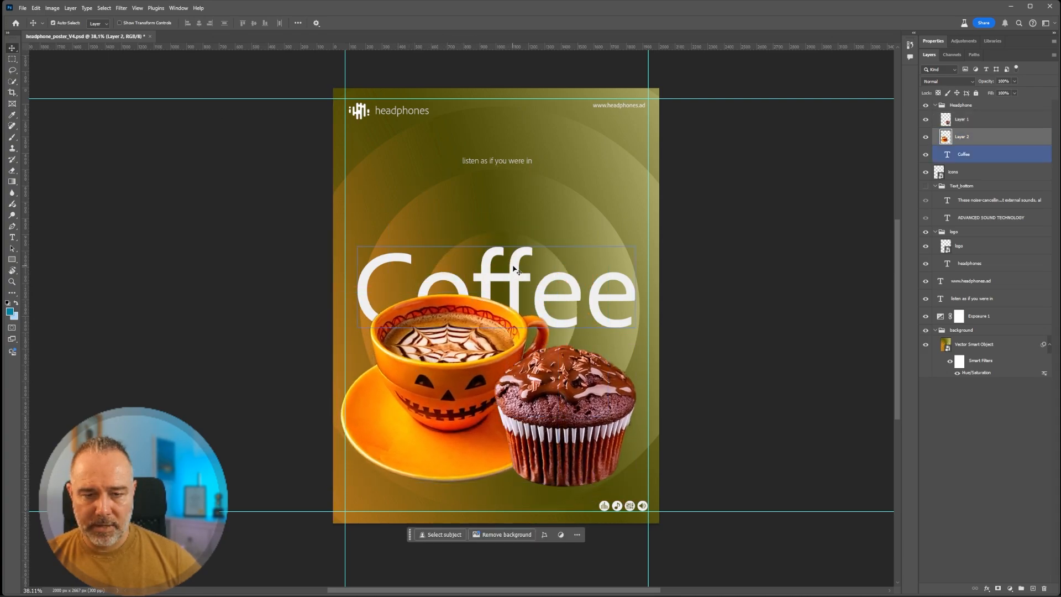
- Move the Coffee headline up to just below the tagline and raise the cup and muffin beneath it
left_click_drag(514, 269, 514, 207)
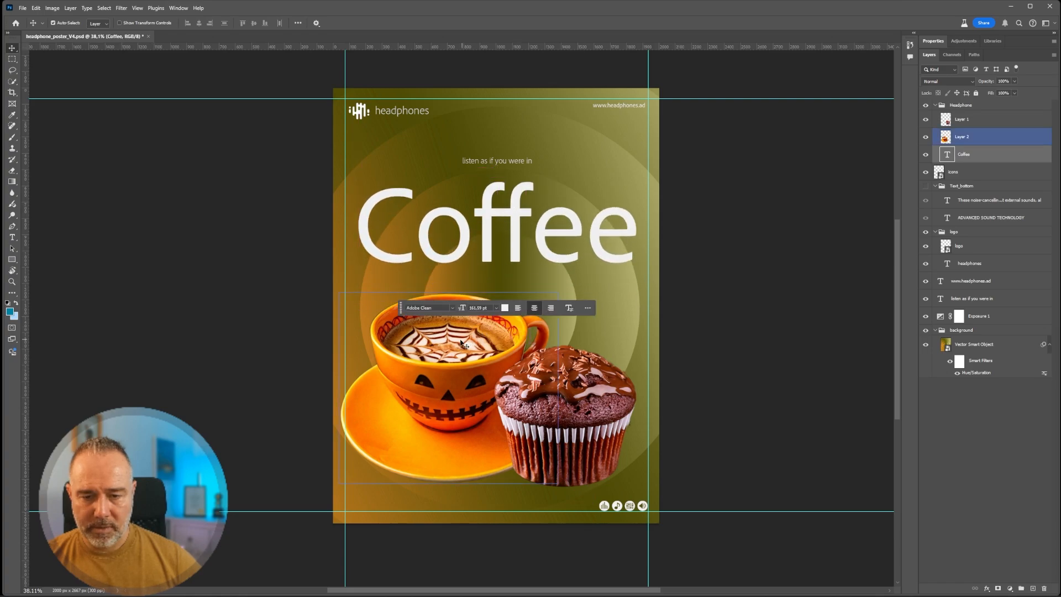
left_click_drag(462, 342, 462, 321)
left_click(551, 412)
left_click_drag(551, 412, 546, 407)
- Scale the muffin down to about 85% and shift the muffin and the cup slightly right to balance the layout
key("ctrl+t")
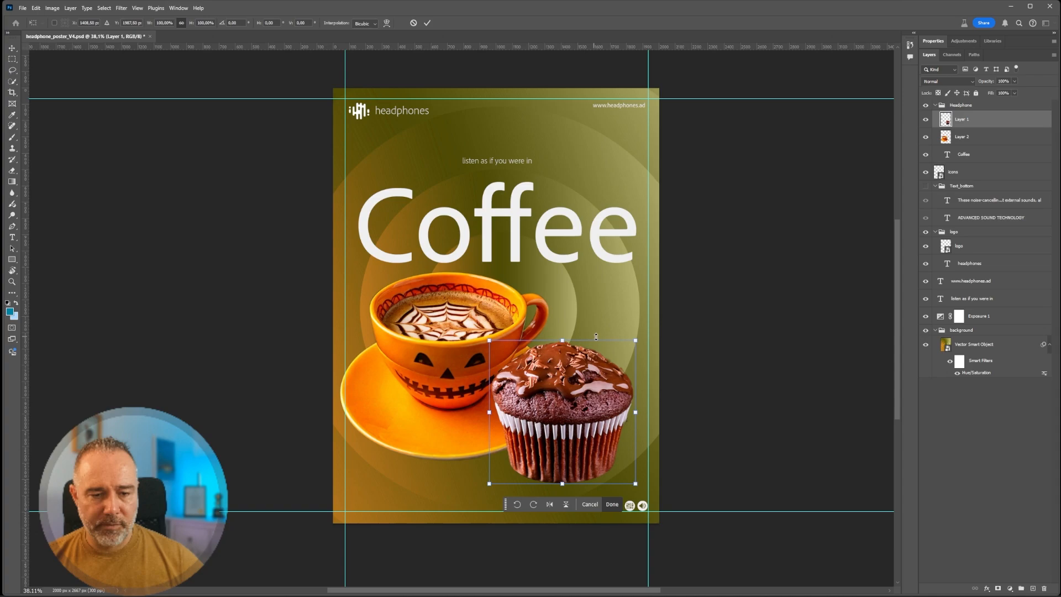
left_click_drag(636, 340, 614, 362)
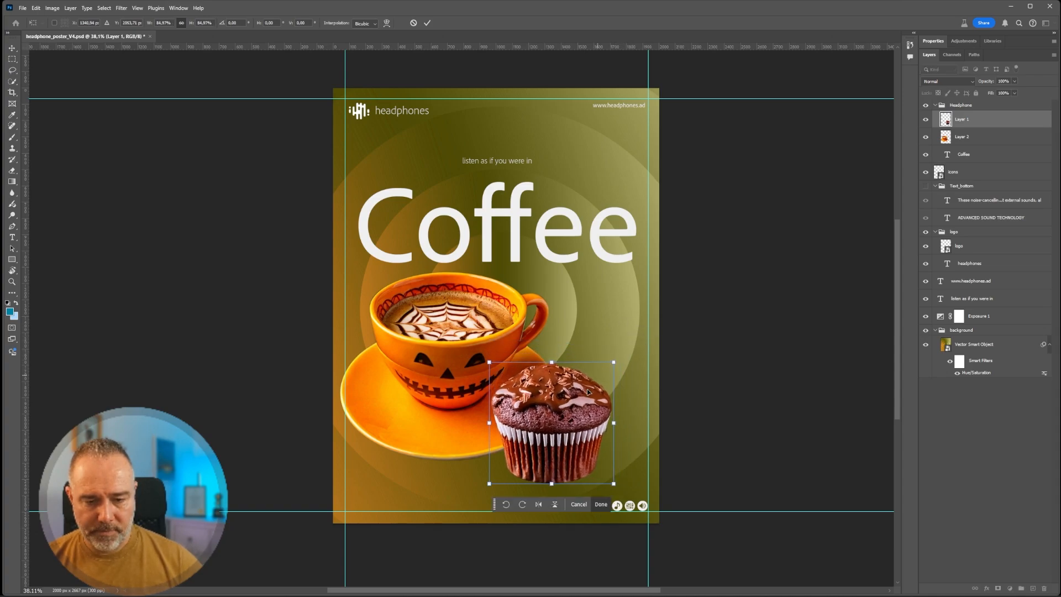
left_click_drag(555, 422, 565, 419)
key("Return")
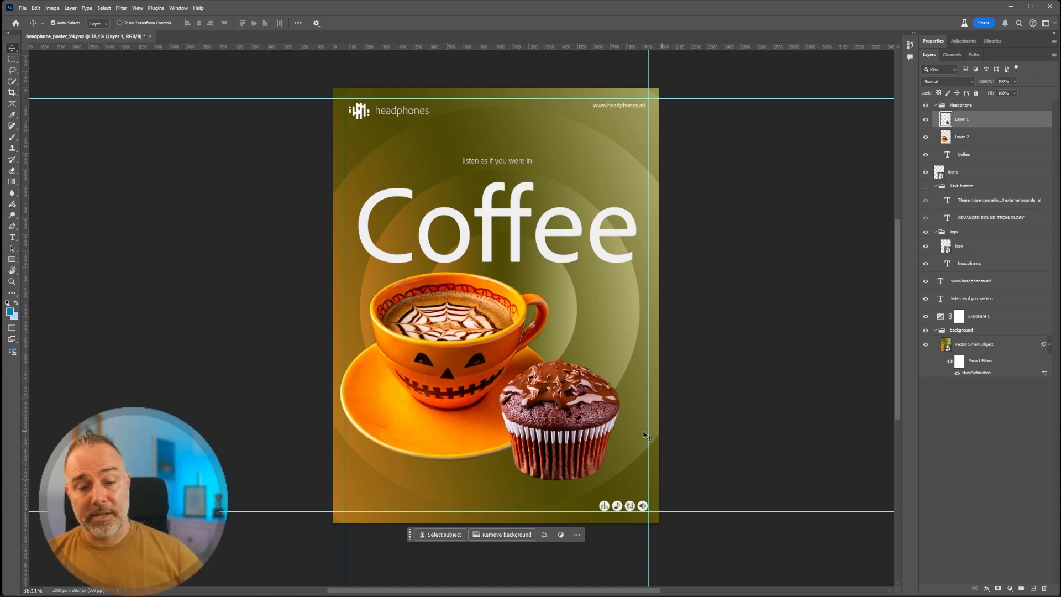
left_click_drag(542, 422, 555, 425)
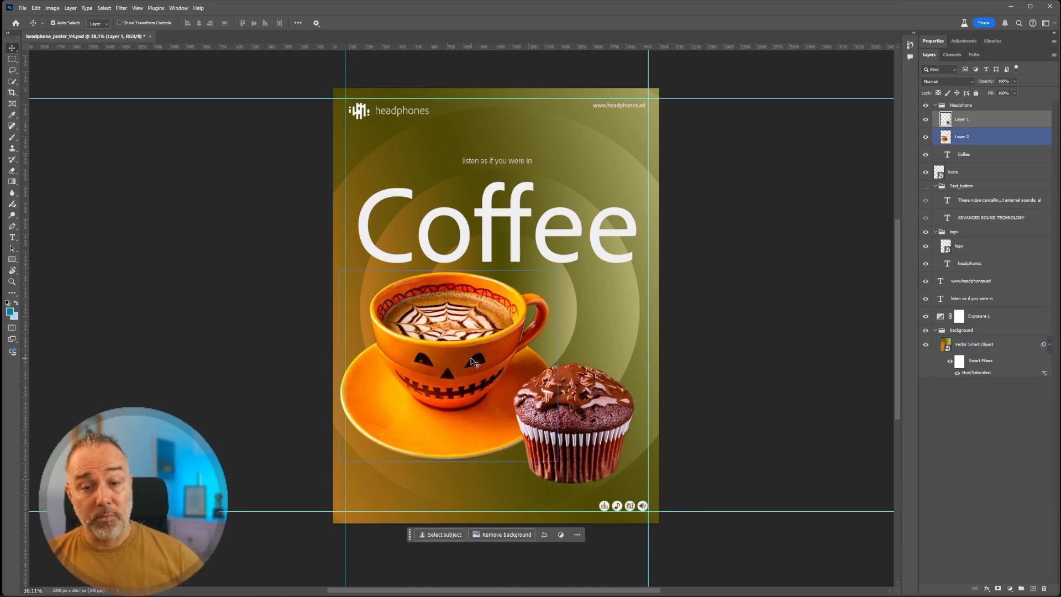
left_click_drag(473, 362, 480, 362)
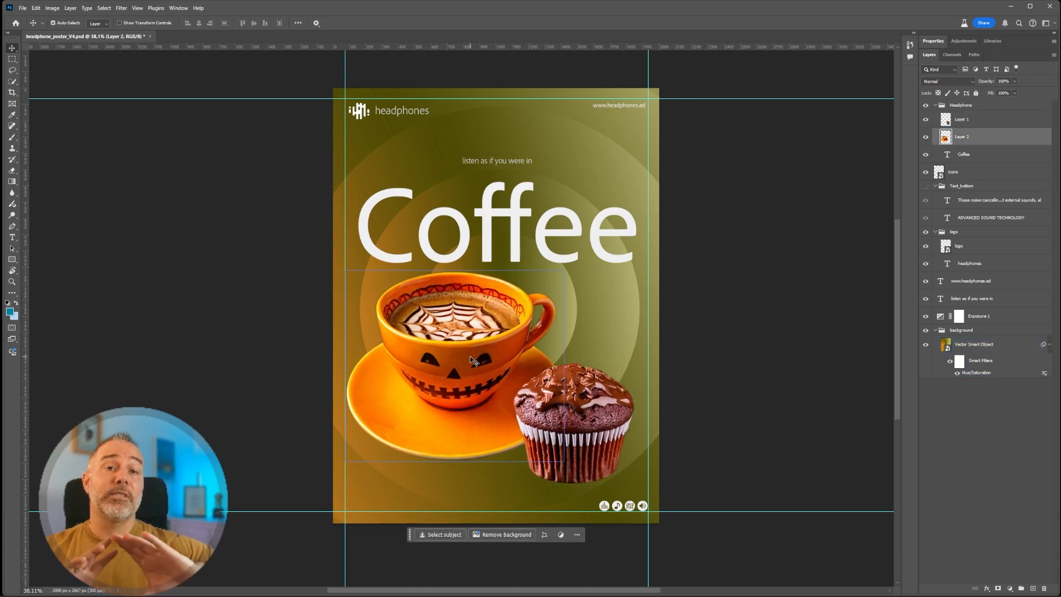